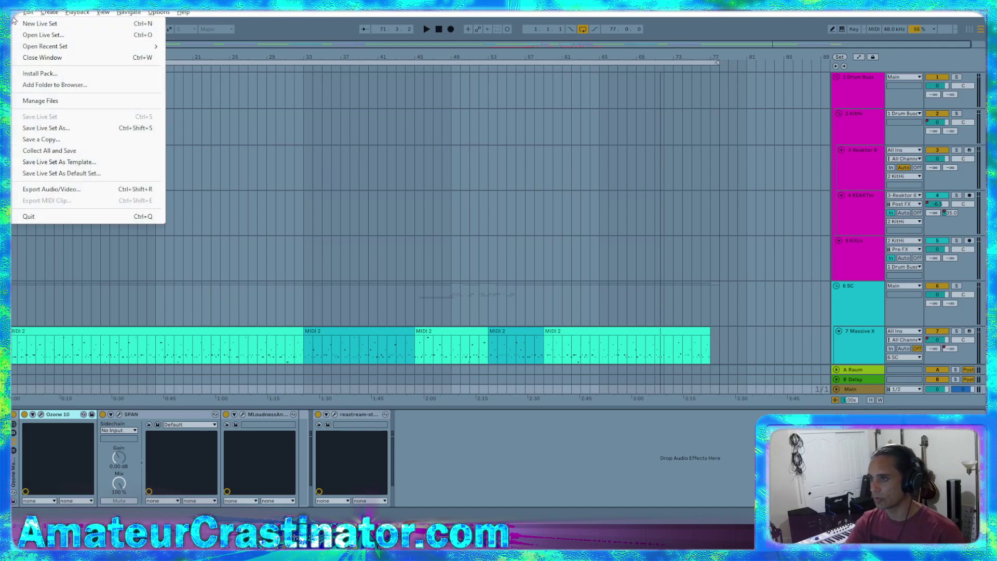
- Start opening another Live Set and browse to the All_WIP folder inside Live Recordings
key(Escape)
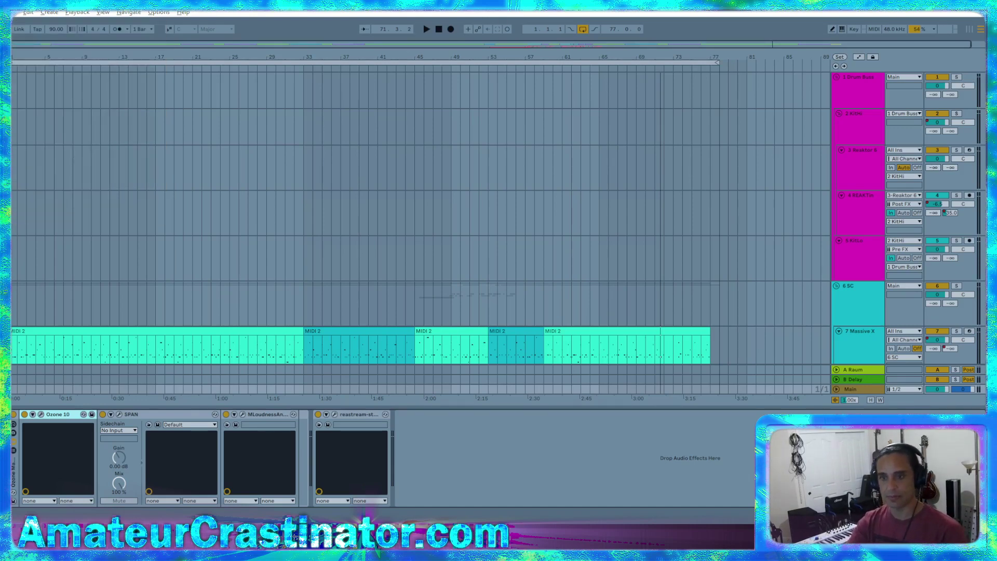
click(14, 13)
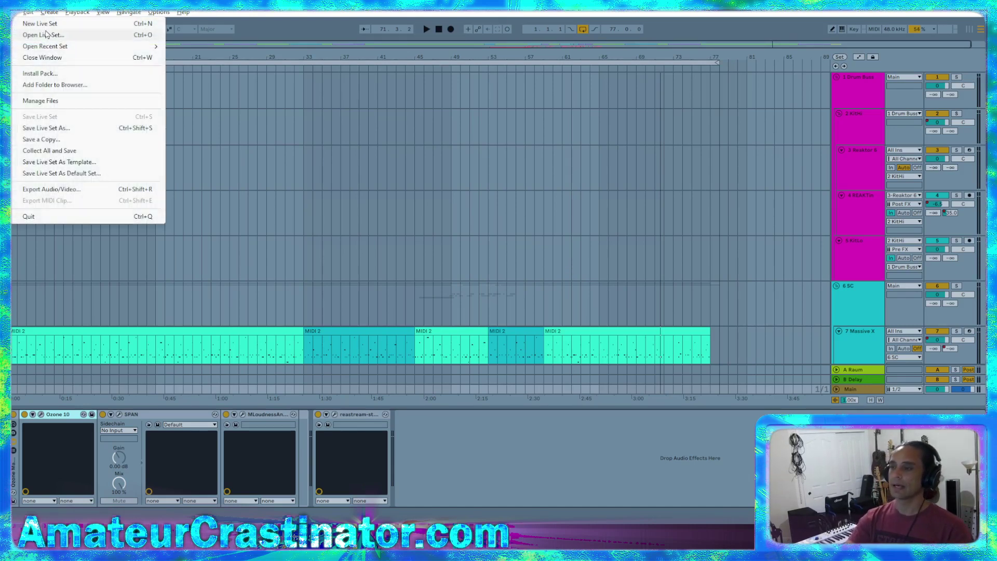
click(48, 36)
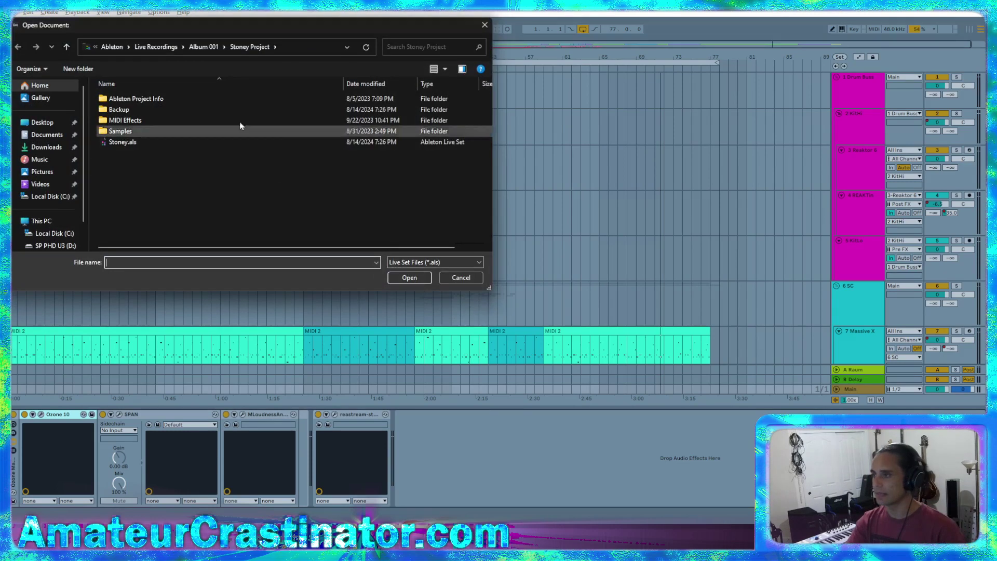
click(204, 47)
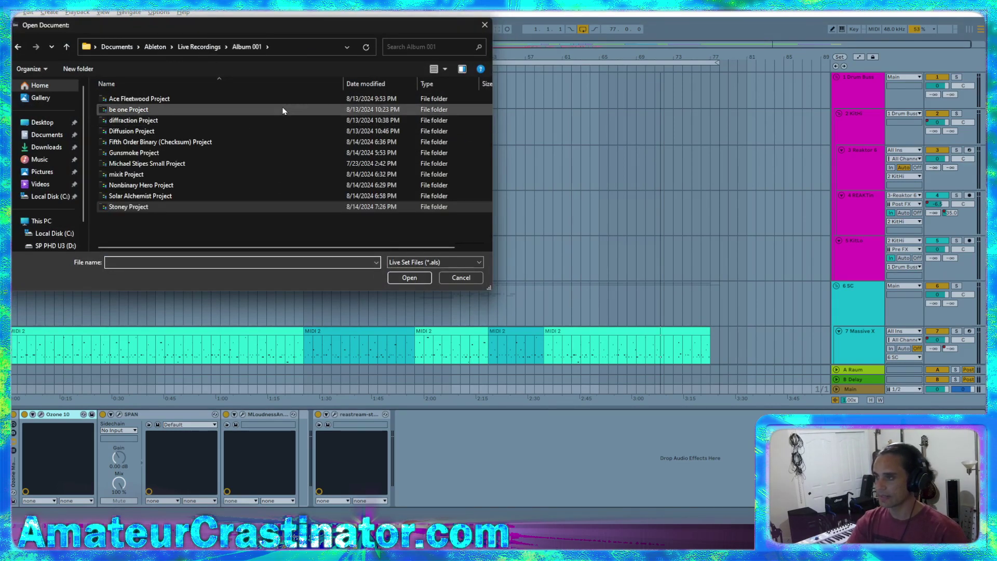
click(165, 47)
click(155, 46)
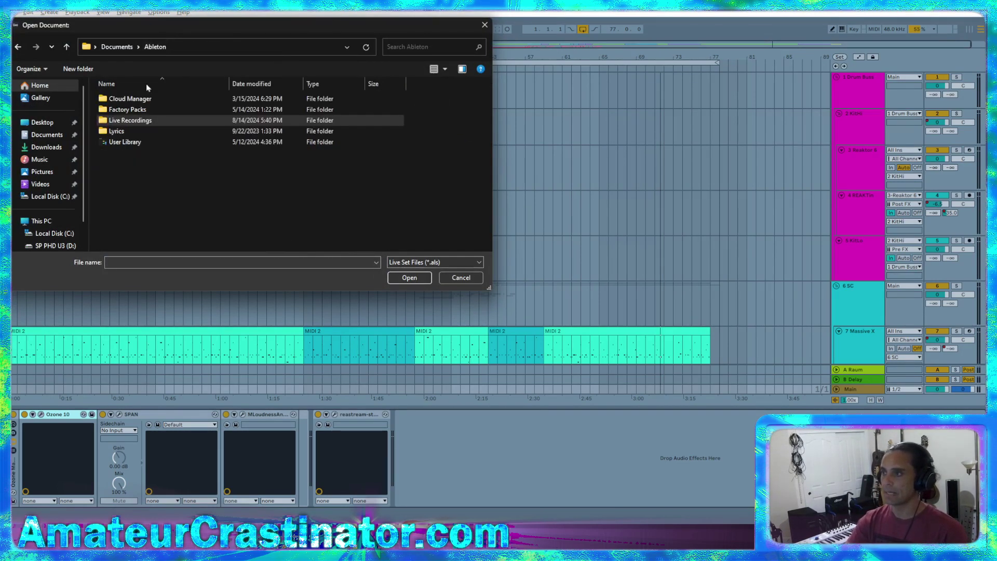
double_click(102, 122)
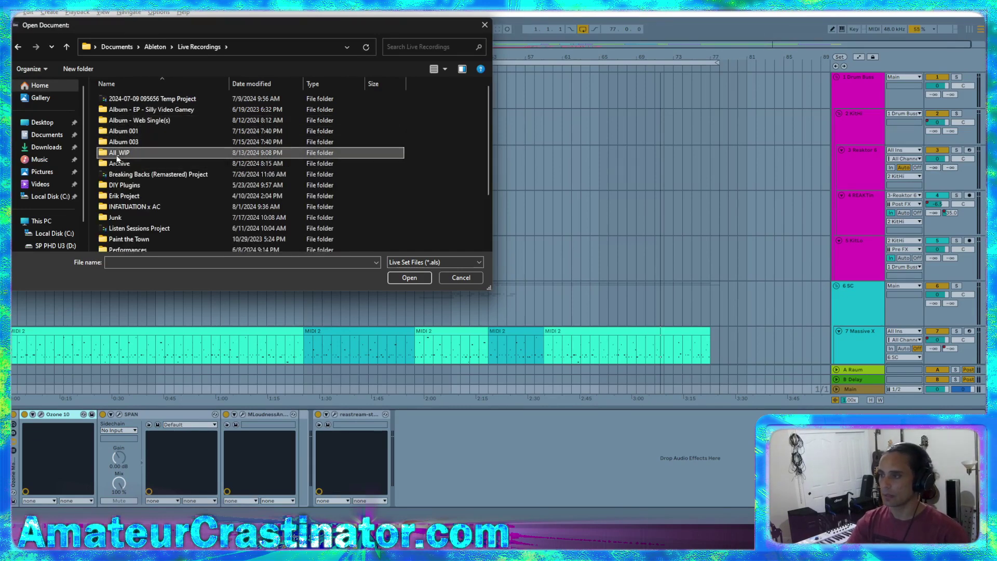
double_click(104, 154)
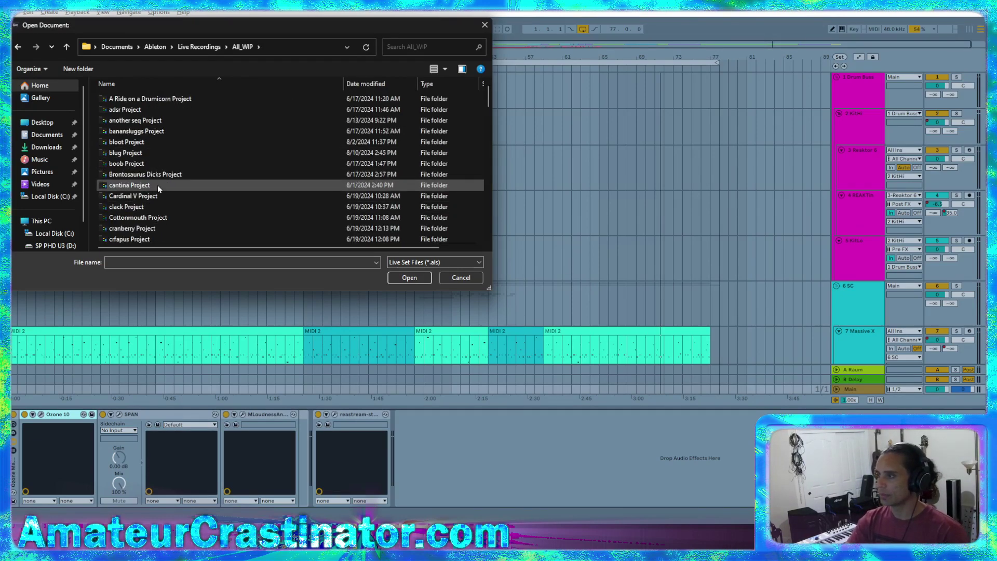
- Find the Cardinal V Project folder in All_WIP and open its Live Set
scroll(167, 189, down, 15)
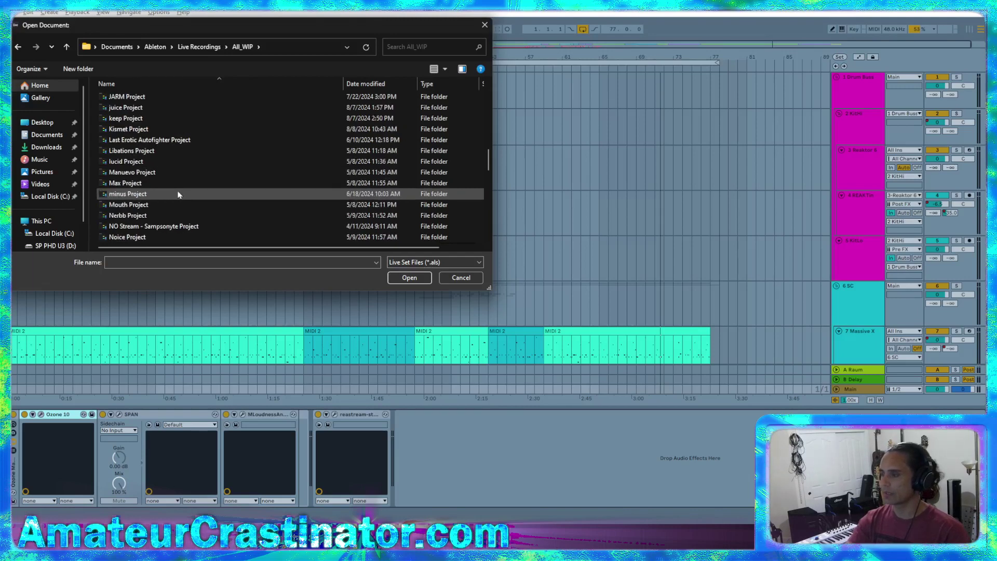
scroll(182, 192, up, 10)
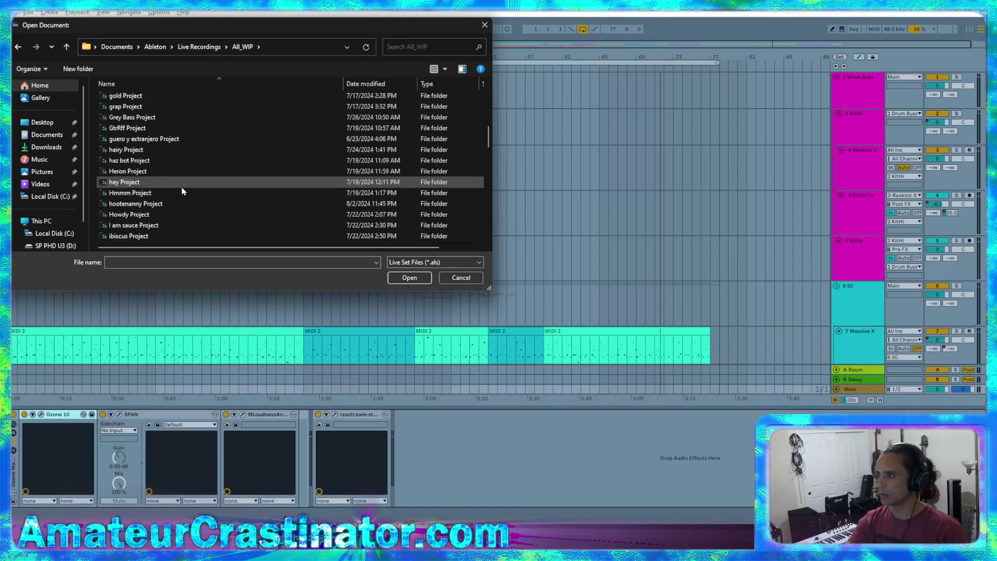
scroll(182, 192, up, 4)
scroll(182, 191, down, 4)
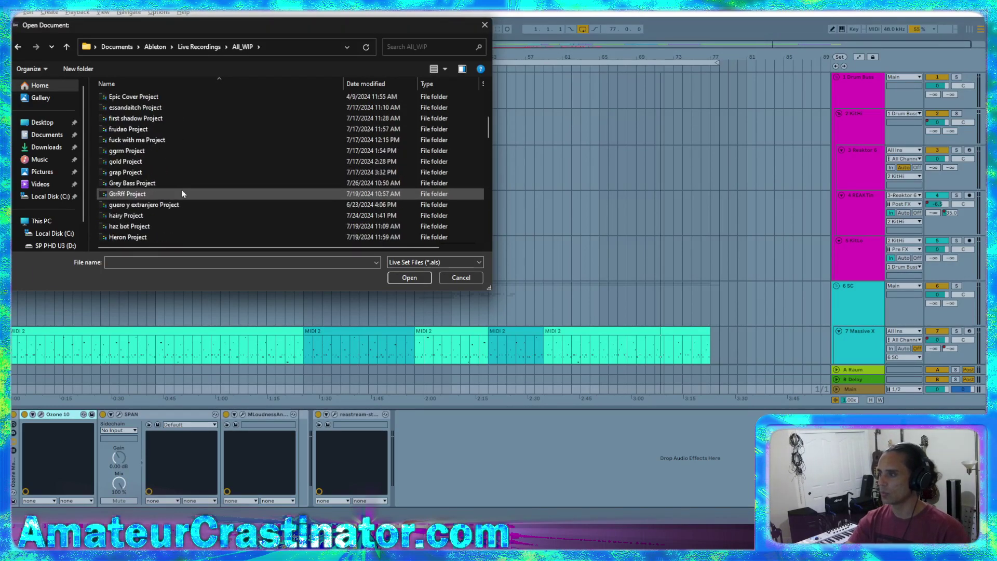
scroll(183, 190, up, 3)
scroll(183, 189, up, 4)
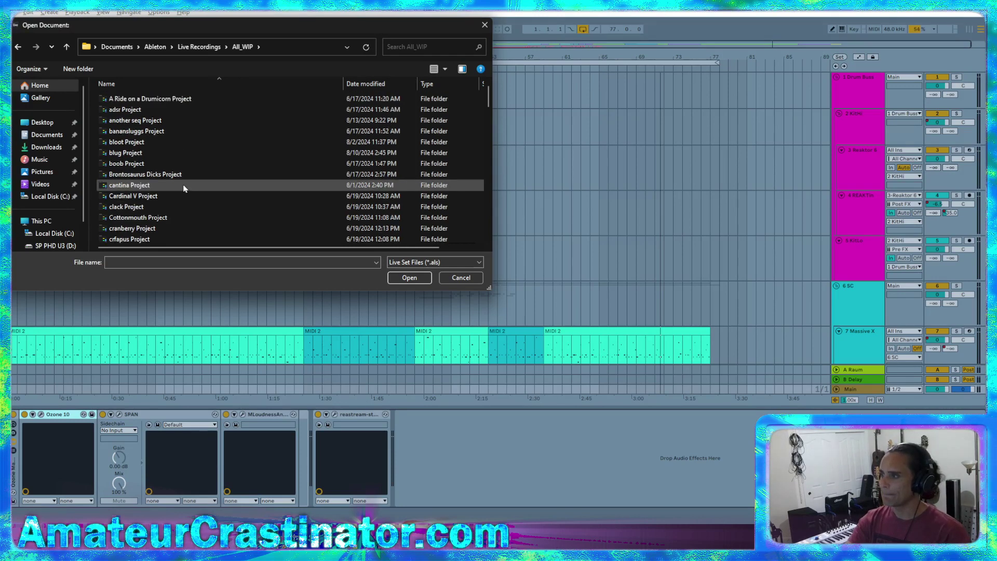
scroll(183, 189, down, 1)
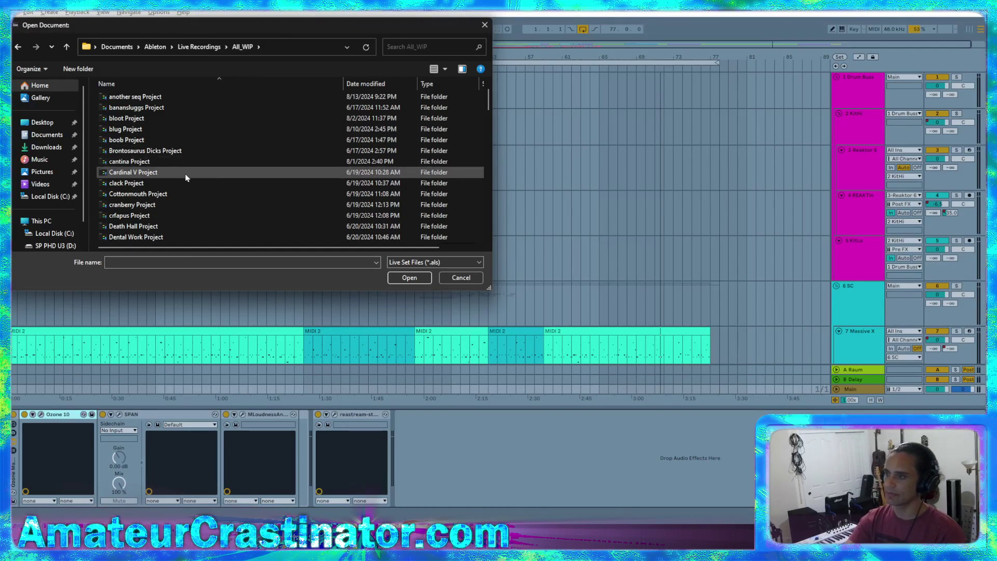
double_click(148, 173)
double_click(123, 141)
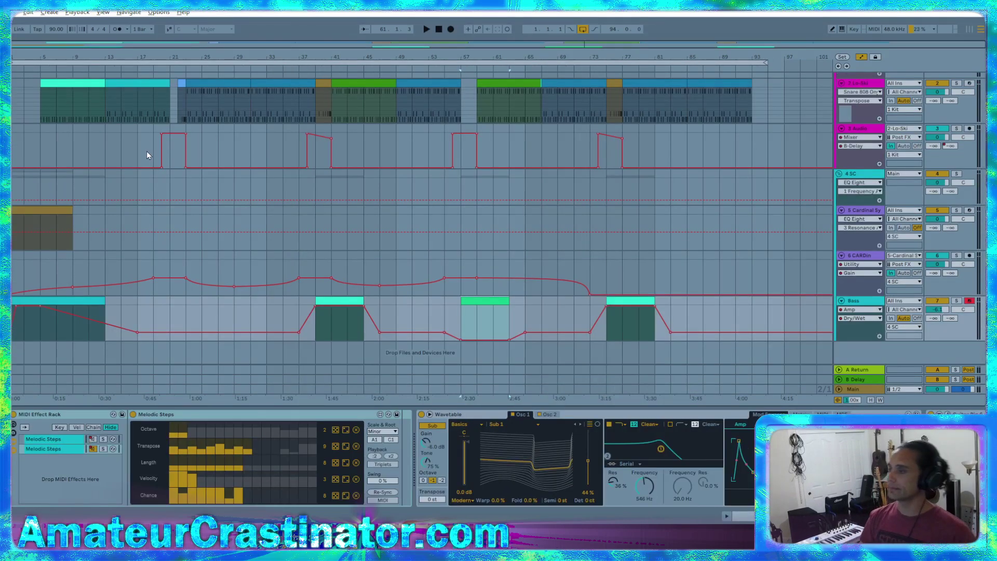
- Hide the automation lanes in the arrangement and start playback
key(a)
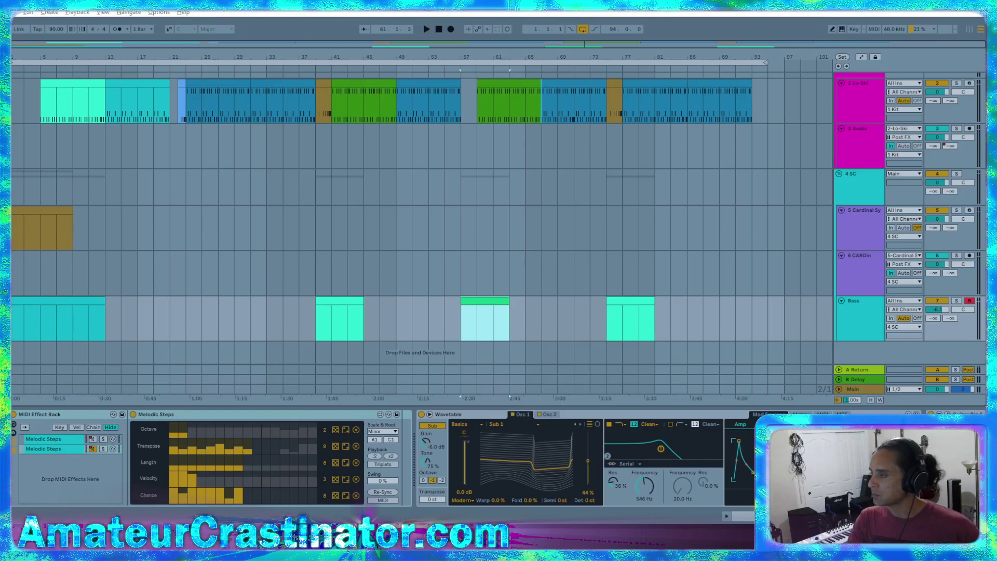
click(440, 32)
key(space)
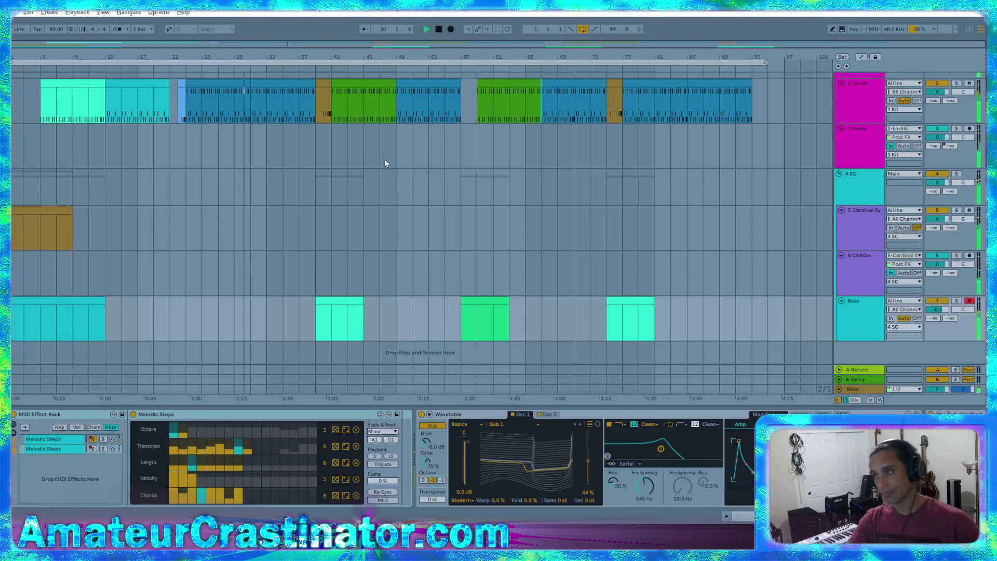
- Examine the devices on the Cardinal Synth track and the module patch in its plug-in window
scroll(519, 176, up, 1)
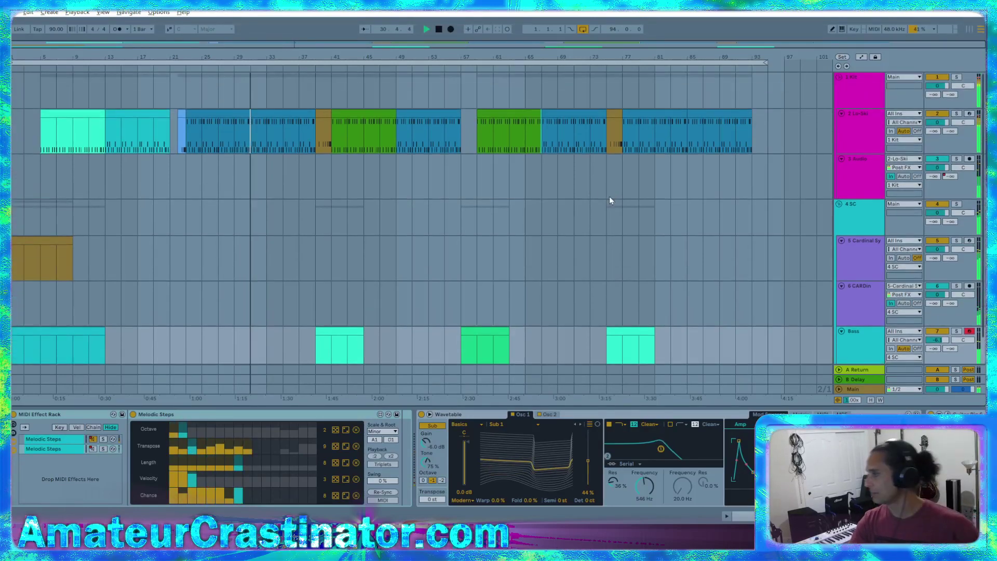
scroll(582, 185, down, 1)
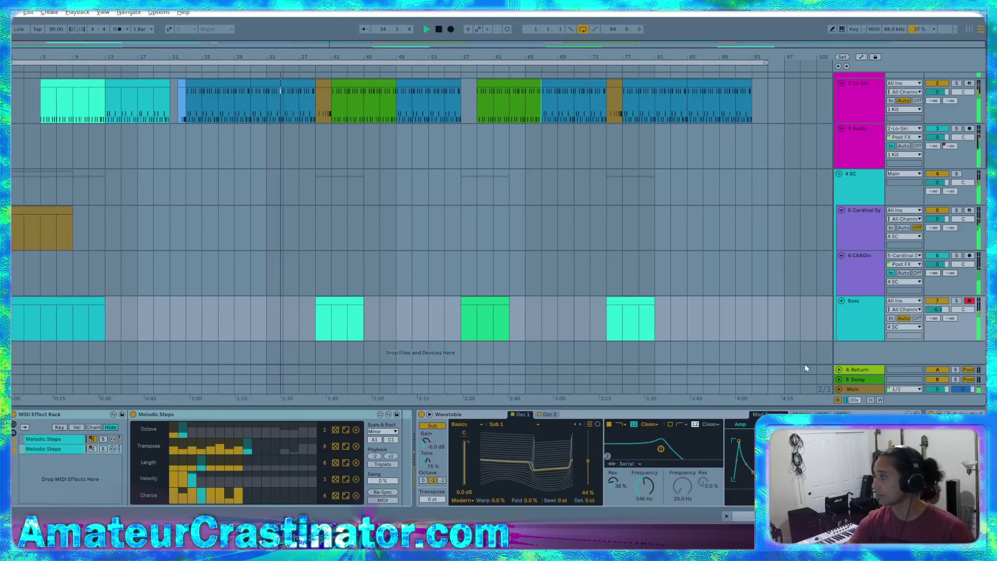
click(864, 223)
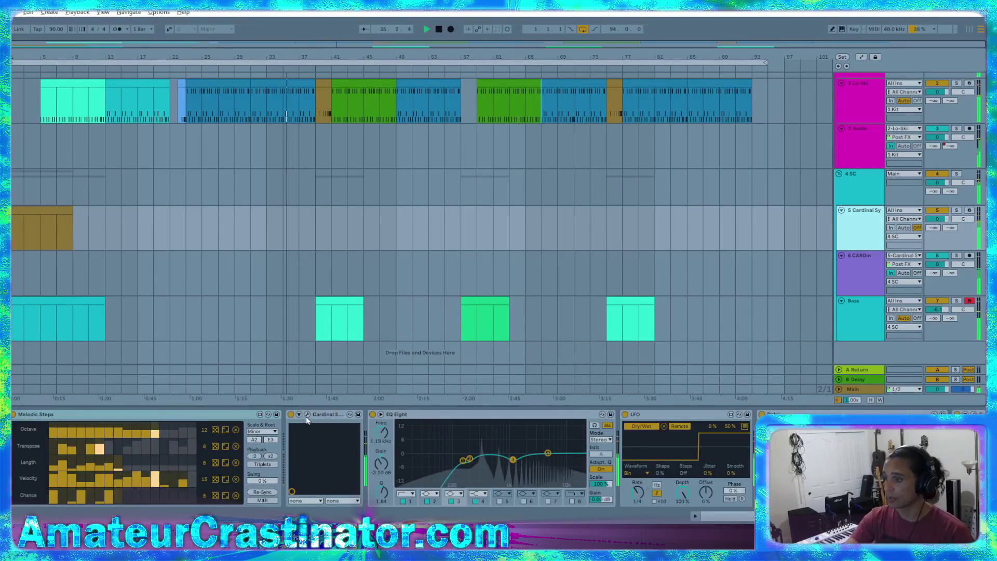
click(370, 414)
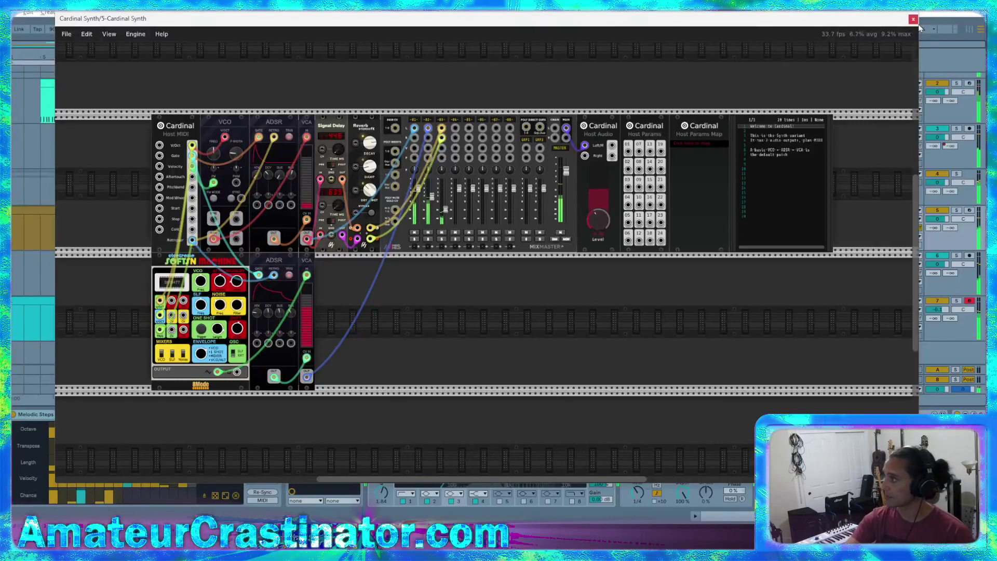
click(913, 20)
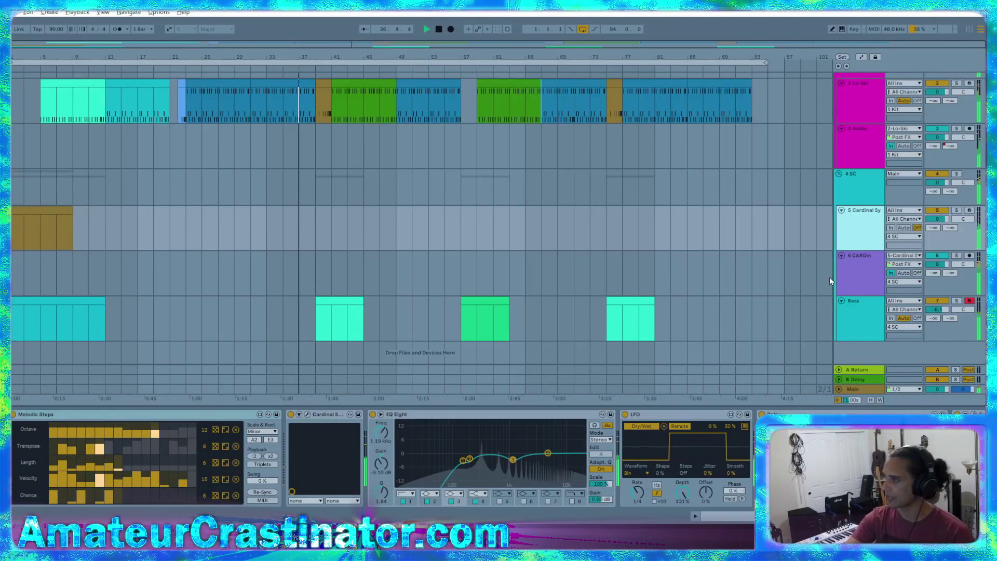
- Review the device chains of the CARDin, SC and Bass tracks during playback
click(860, 264)
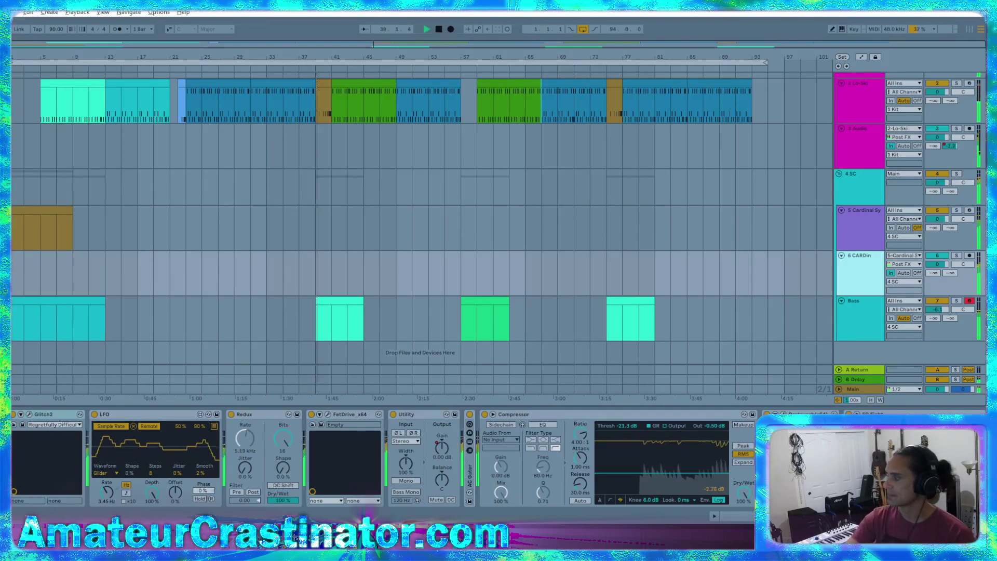
click(867, 192)
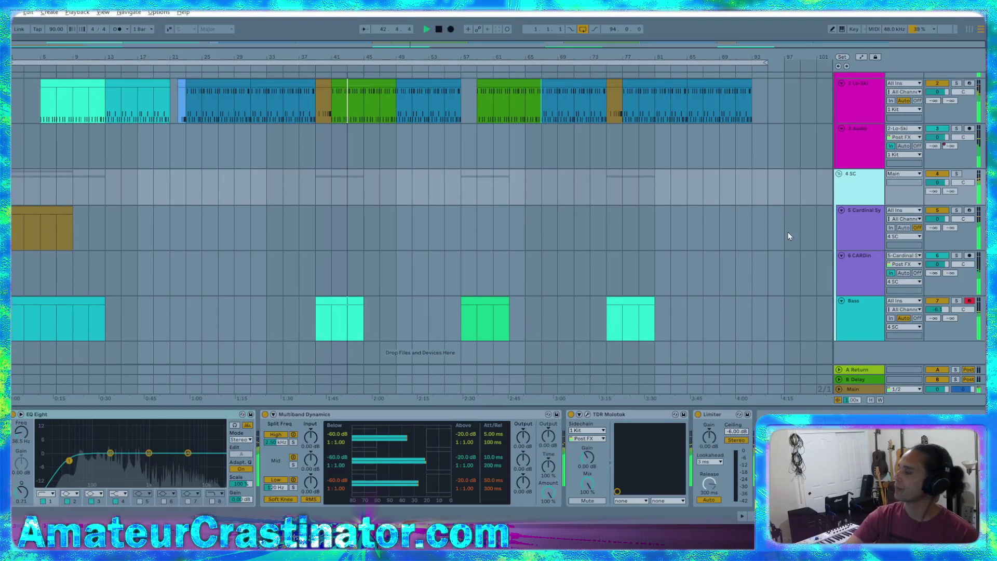
click(849, 318)
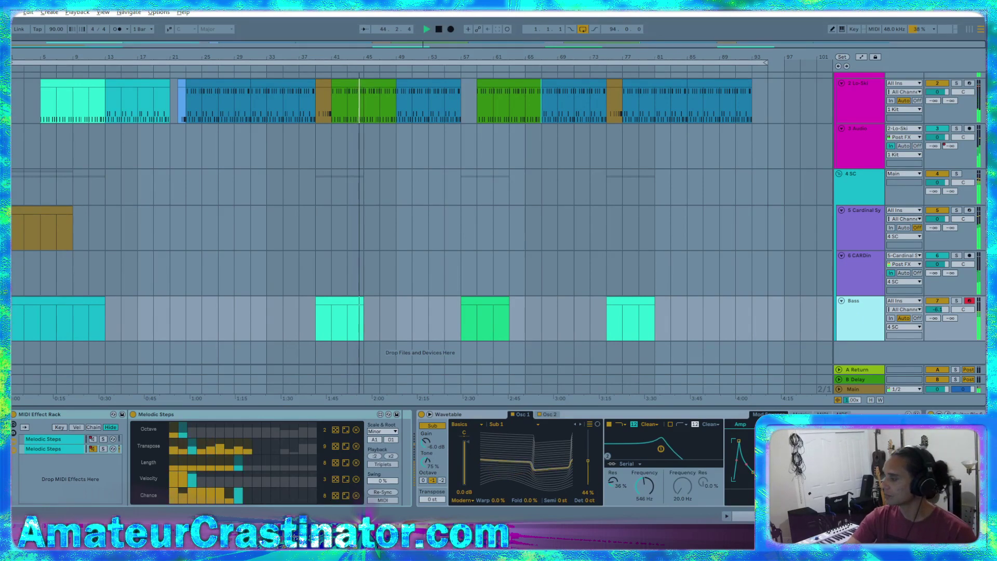
scroll(385, 460, right, 10)
scroll(384, 460, left, 10)
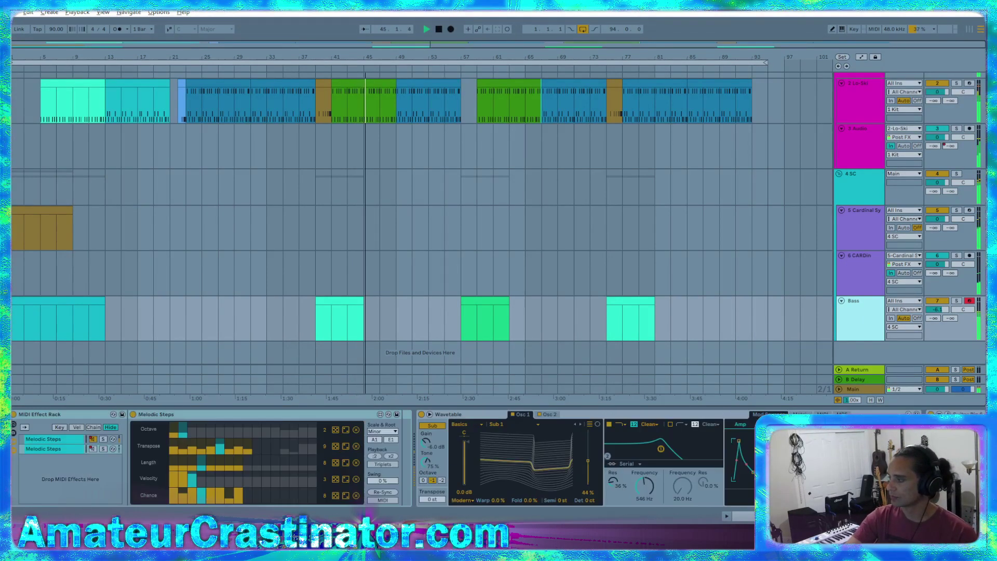
scroll(867, 131, up, 1)
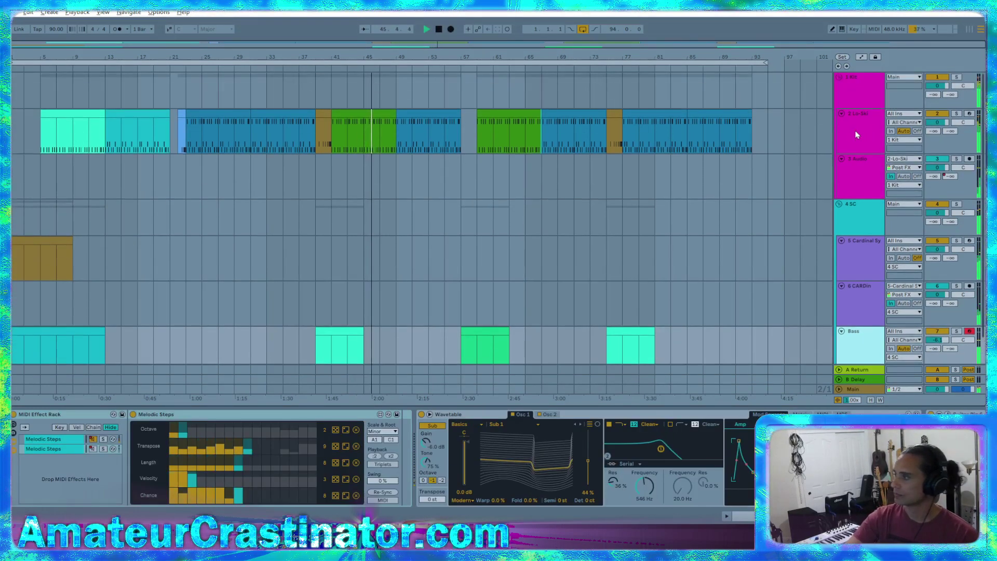
- In the Kit group track's EQ Eight, enable the first band as a low cut at 38.3 Hz
click(855, 93)
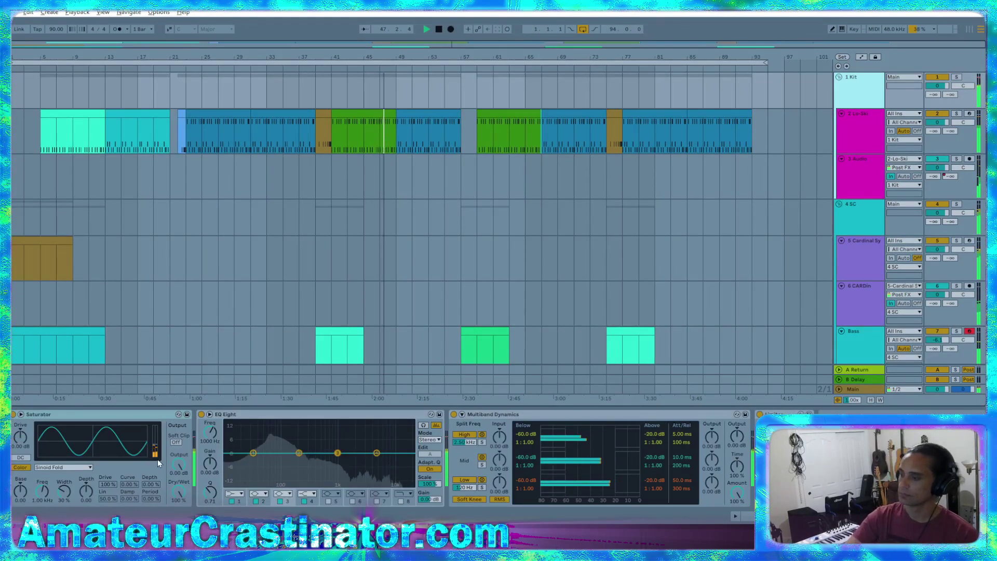
click(234, 493)
click(233, 441)
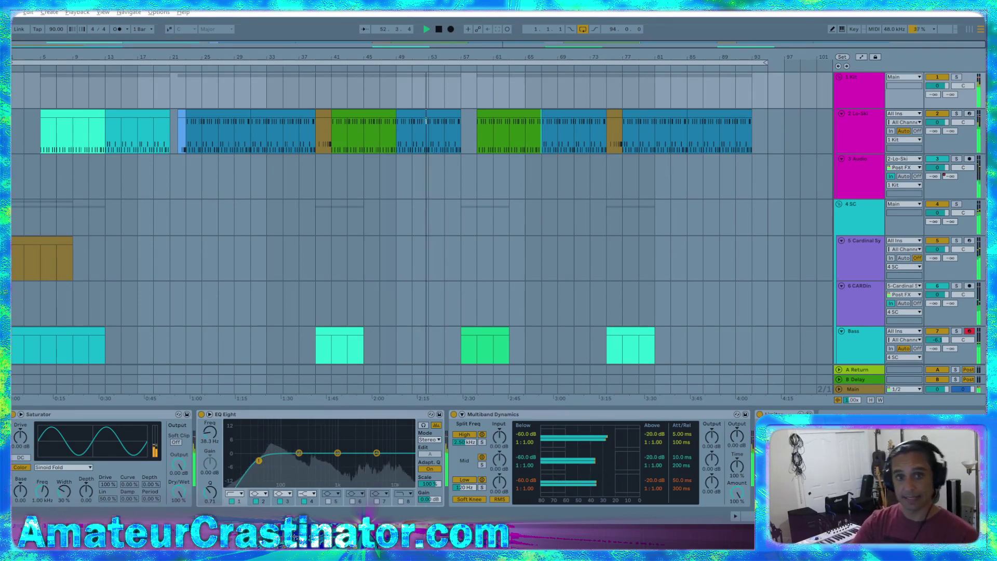
- Insert the Glitch2 plug-in between Saturator and EQ Eight on the Kit track and bring its whole window into view
drag(230, 414, 233, 421)
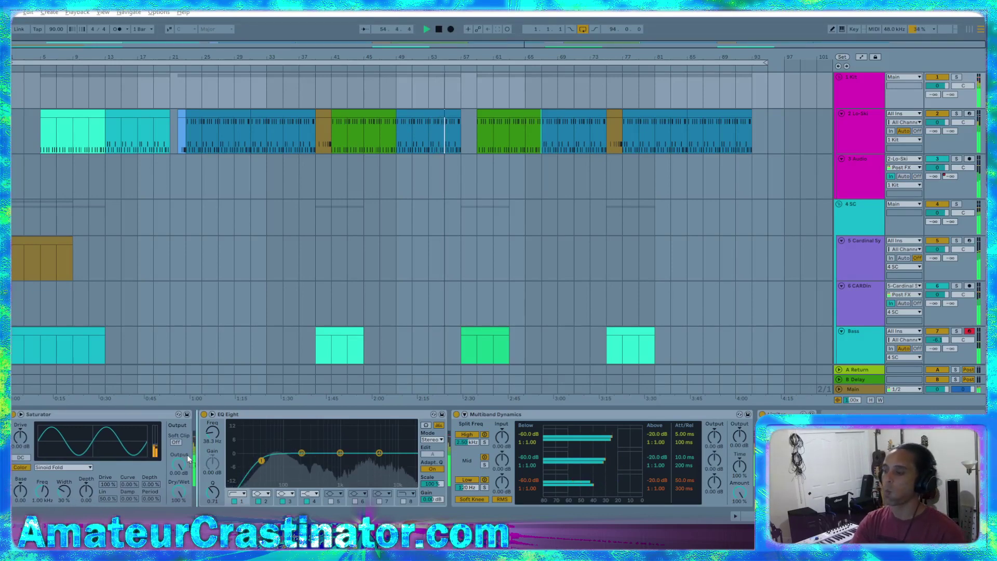
drag(194, 456, 195, 456)
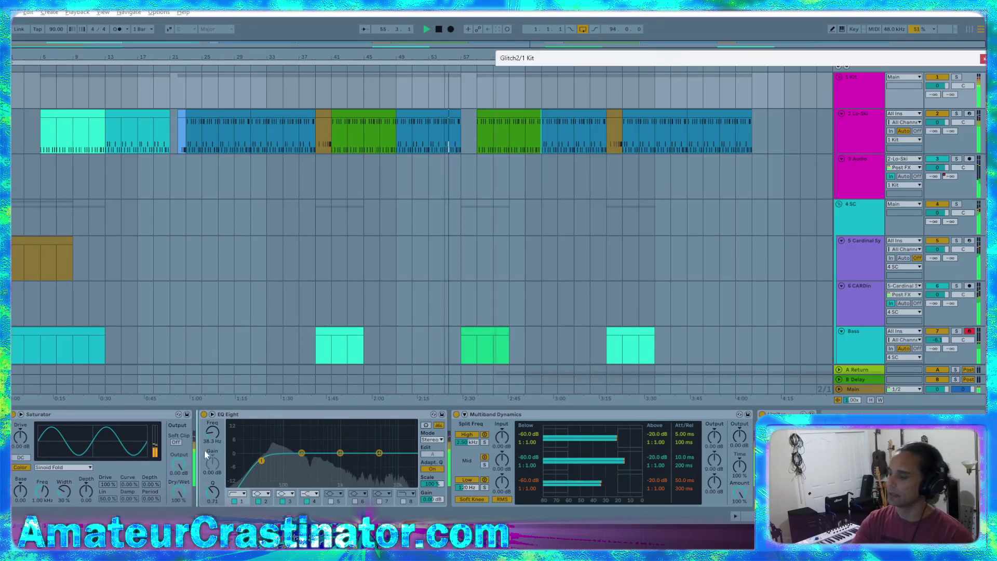
drag(625, 58, 323, 91)
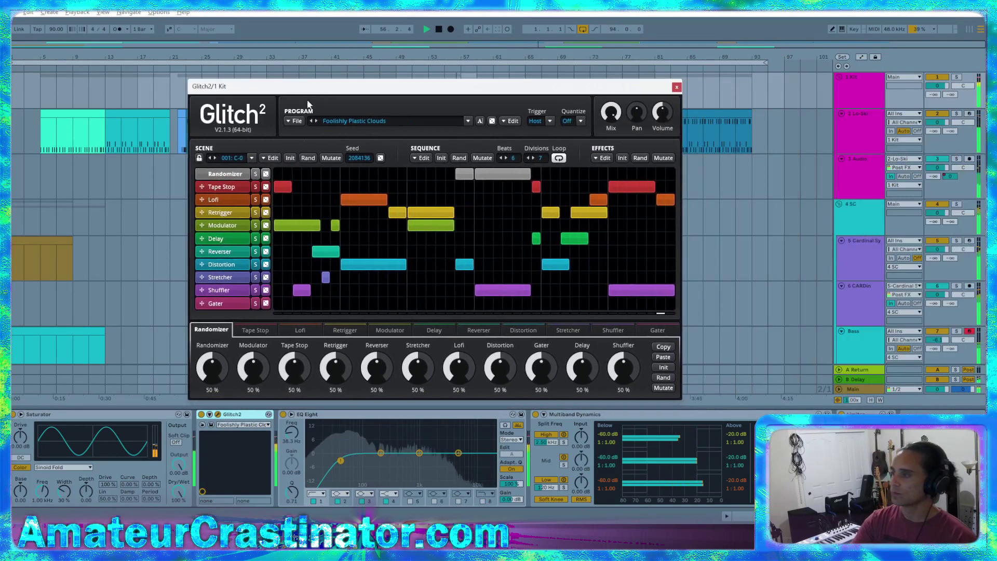
- Initialize the Glitch2 sequence to an empty grid and set its length to 8 beats
click(440, 158)
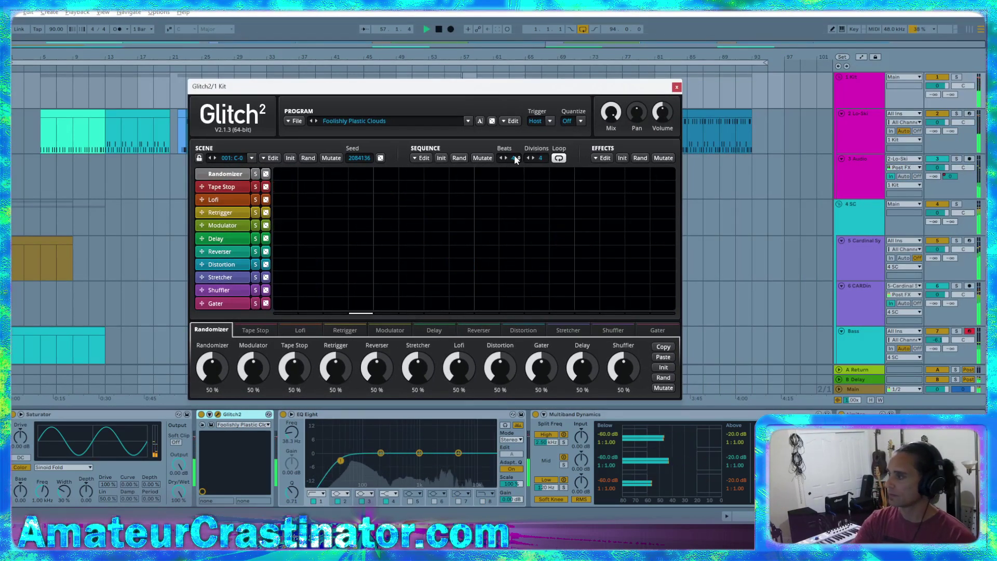
click(512, 159)
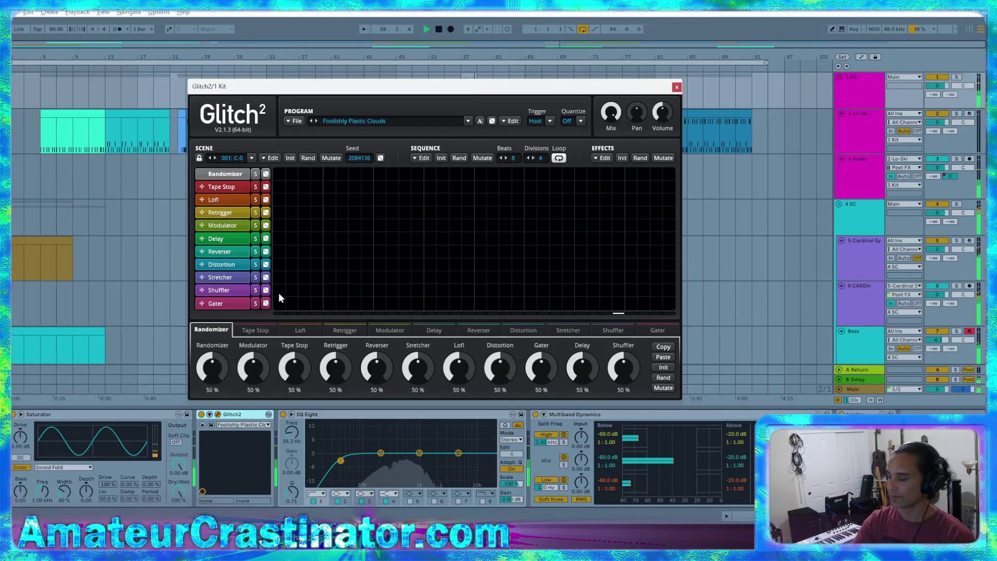
- Set the Shuffler to 1 beat Max Time, 5 beats Range, 46.7% Shuffle and 0% Reverse, and fill its lane across the whole sequence
click(225, 292)
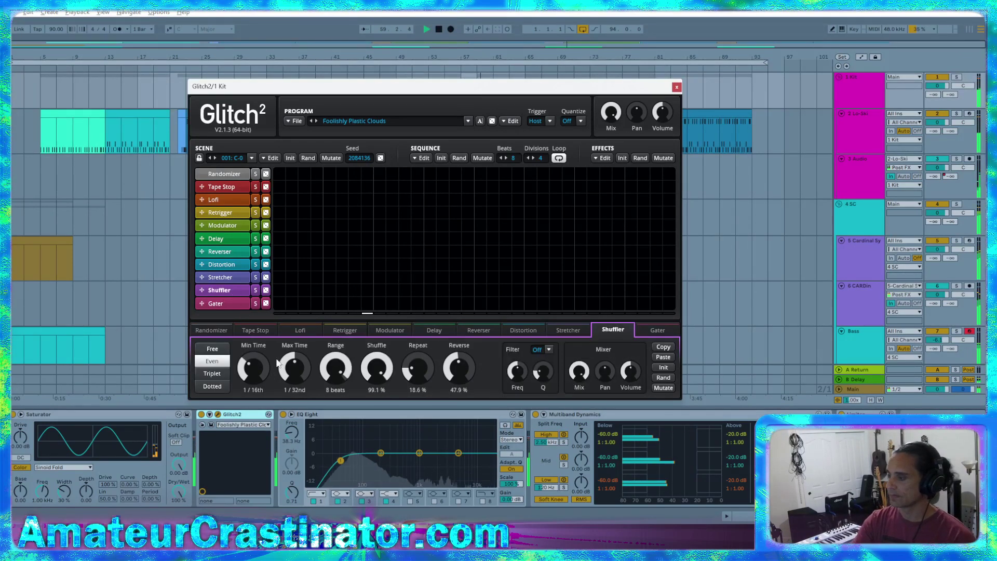
drag(294, 373, 294, 364)
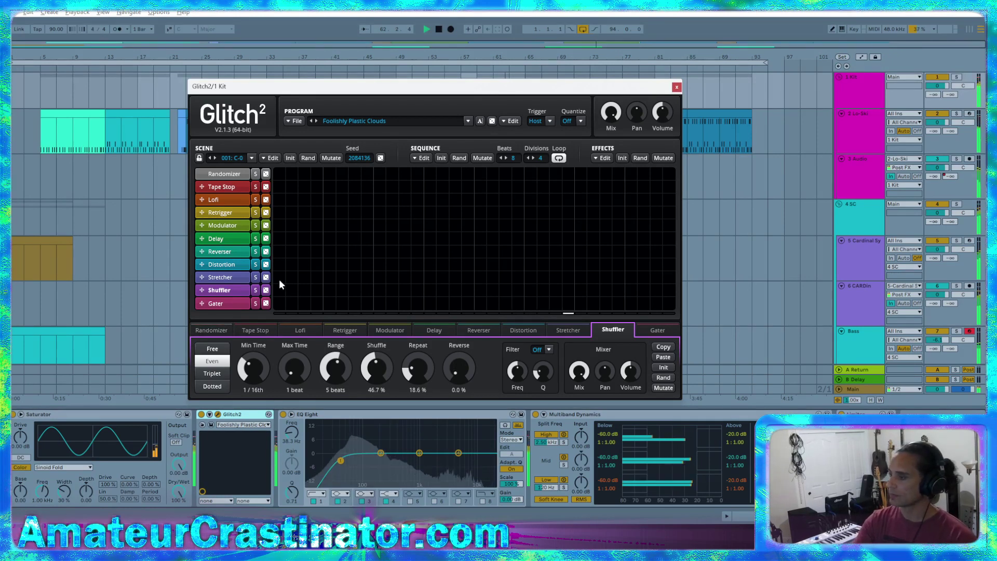
drag(284, 290, 674, 289)
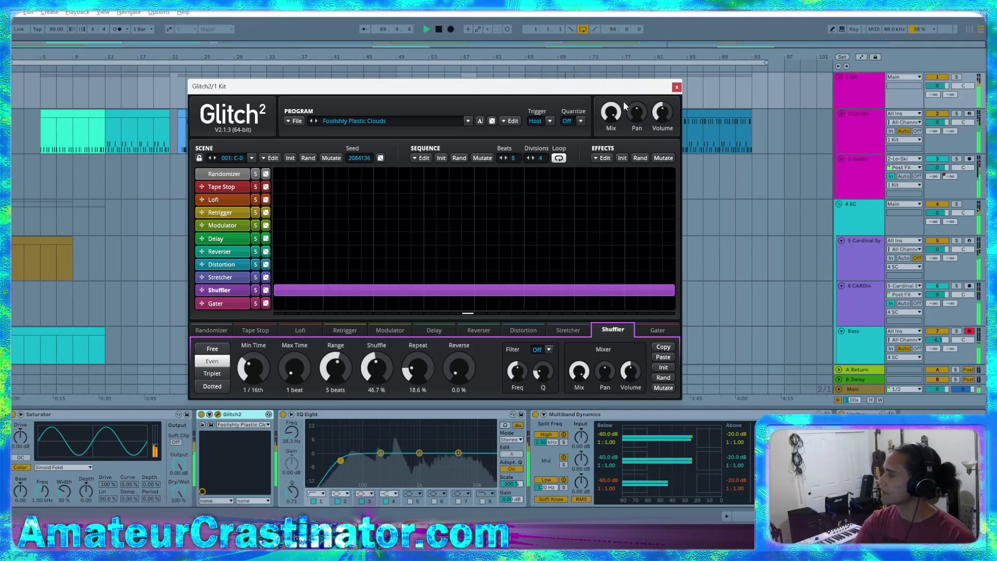
- Close the Glitch2 window, inspect the device chains of the Audio and Lo-Ski tracks, and return to the Kit group's chain
click(677, 87)
click(852, 156)
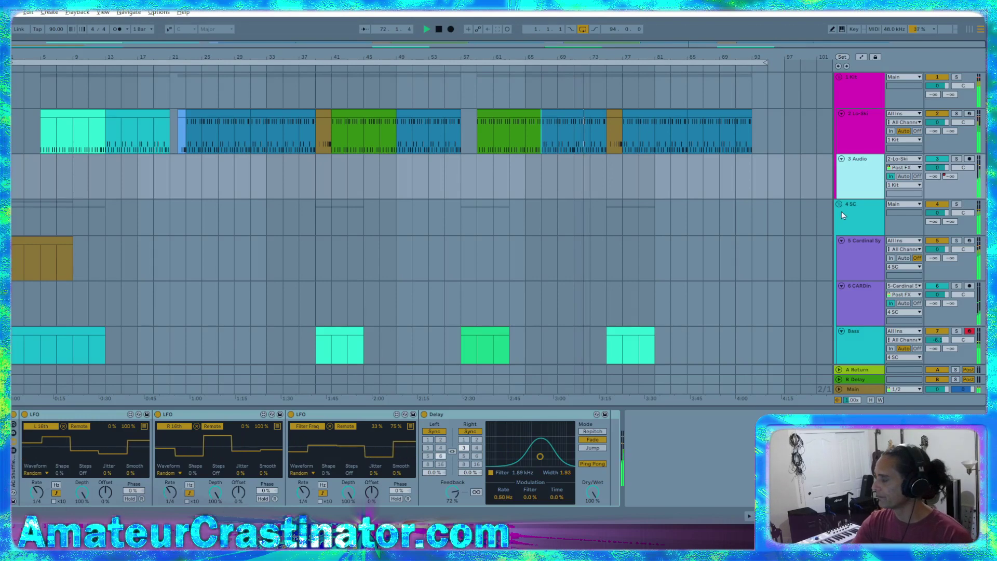
click(859, 137)
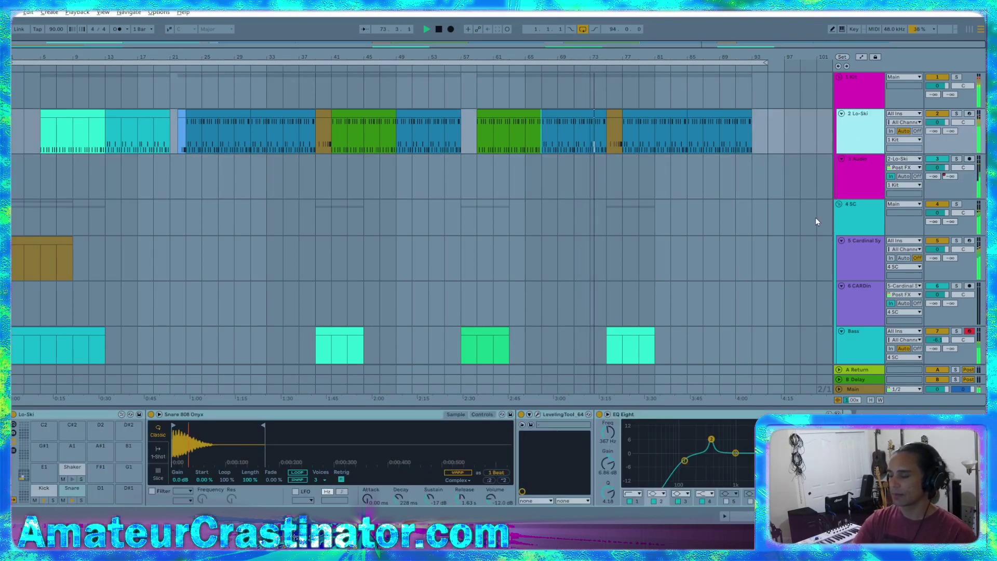
click(856, 84)
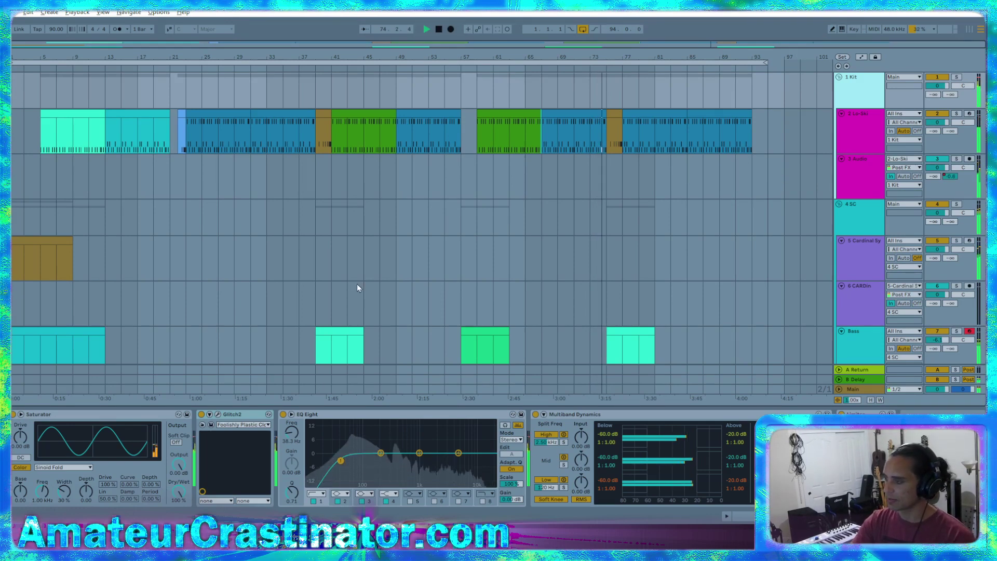
- Compare the Kit group's sound during playback with Glitch2 bypassed and enabled
click(201, 415)
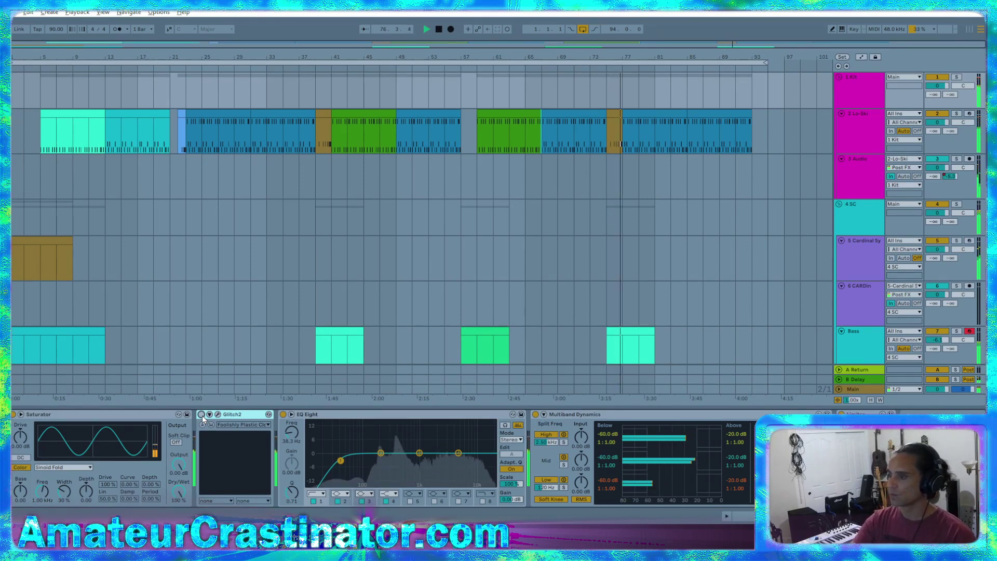
click(201, 415)
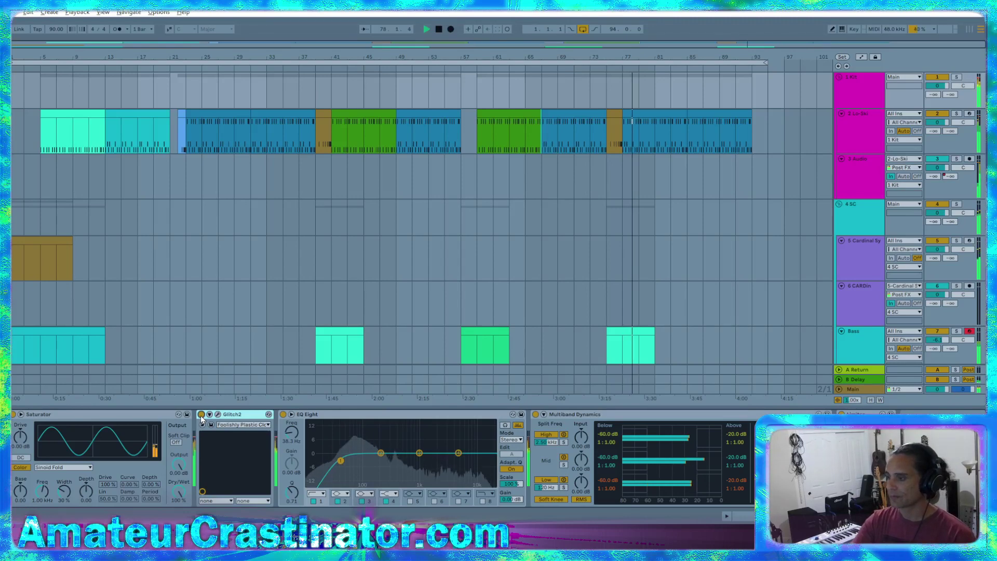
click(201, 414)
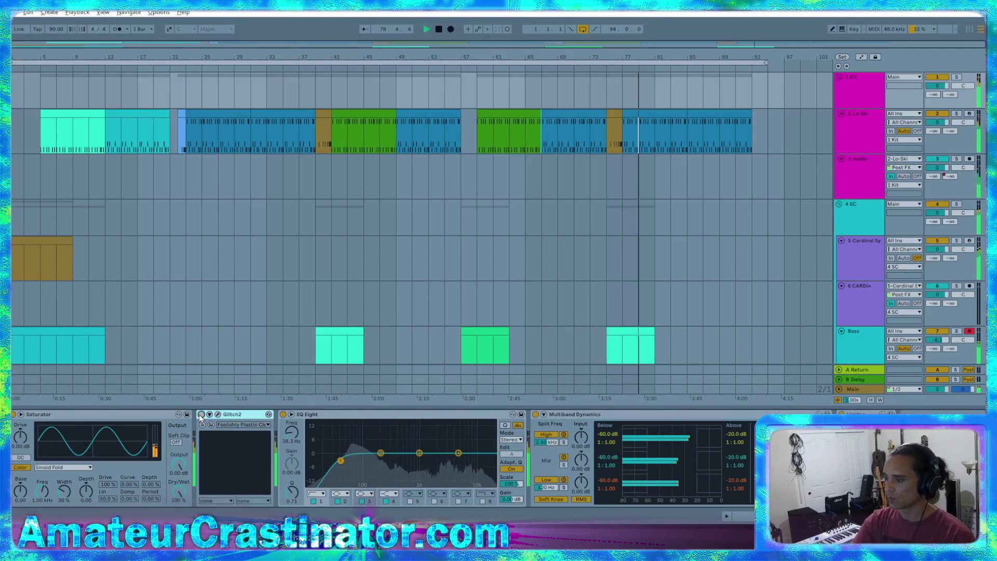
click(201, 414)
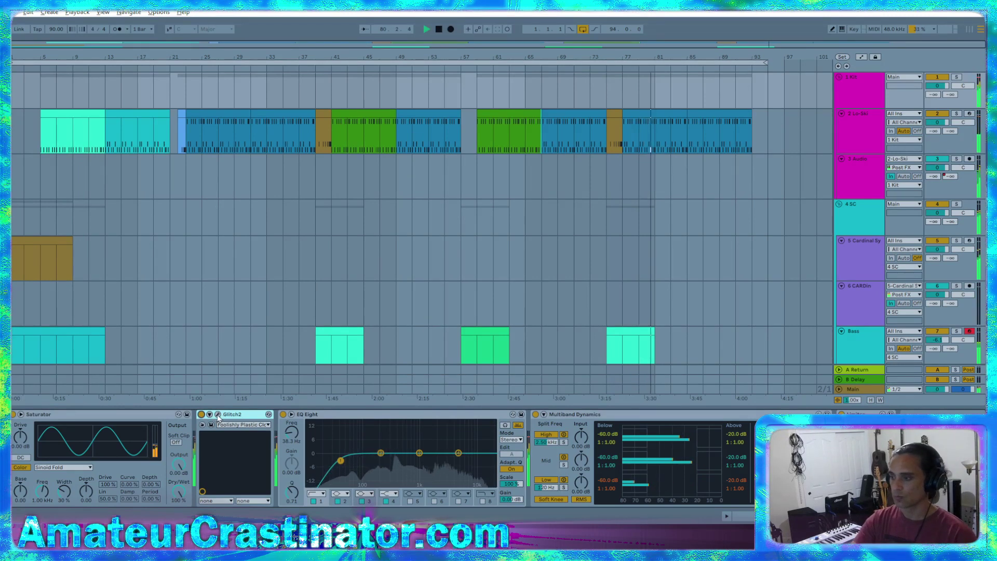
- Set the Shuffler to 79.1% Shuffle and 47.0% Repeat, trying shorter times and Dotted timing before settling on Even, 1/16th Min Time and 1 beat Max Time
click(217, 415)
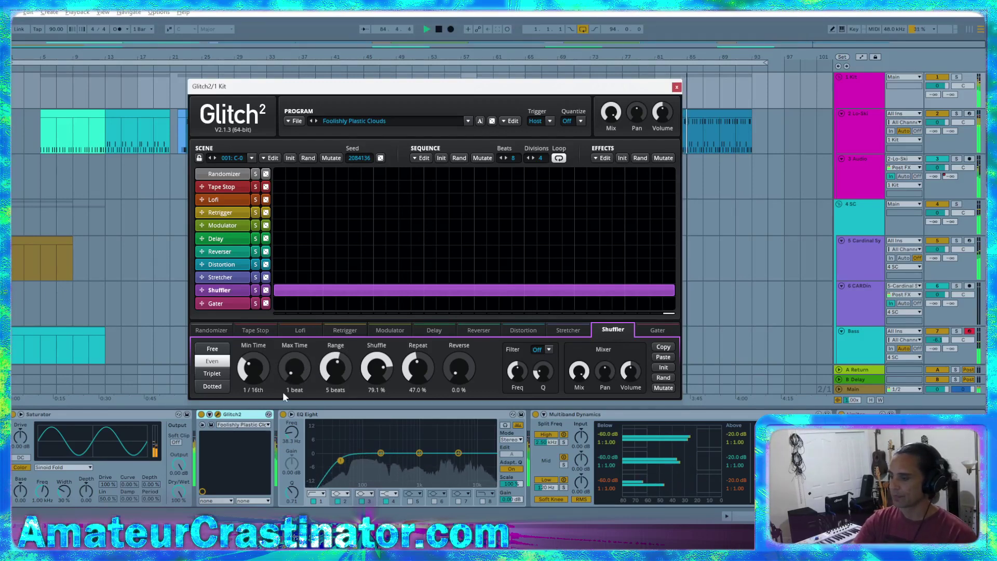
drag(295, 379, 253, 380)
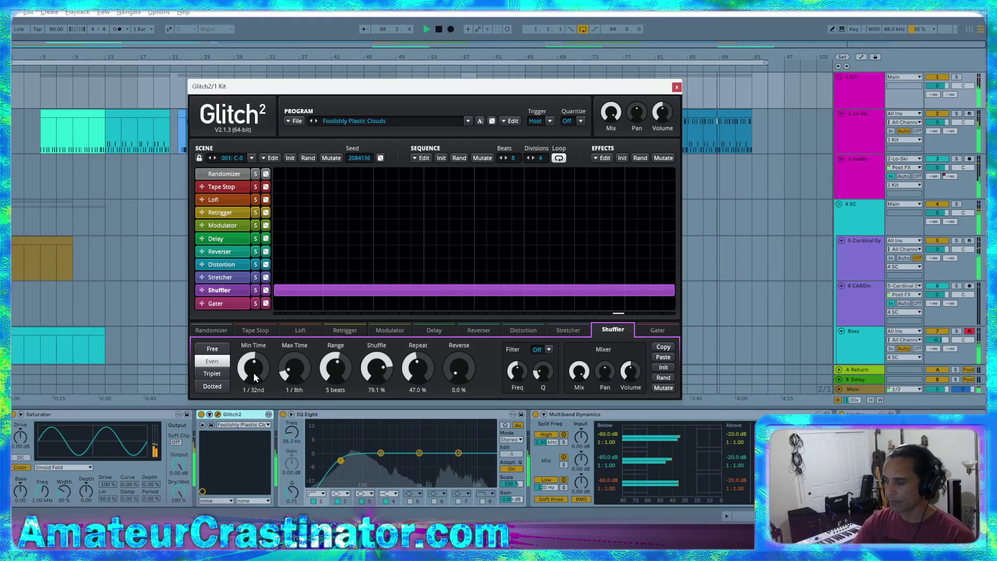
click(212, 386)
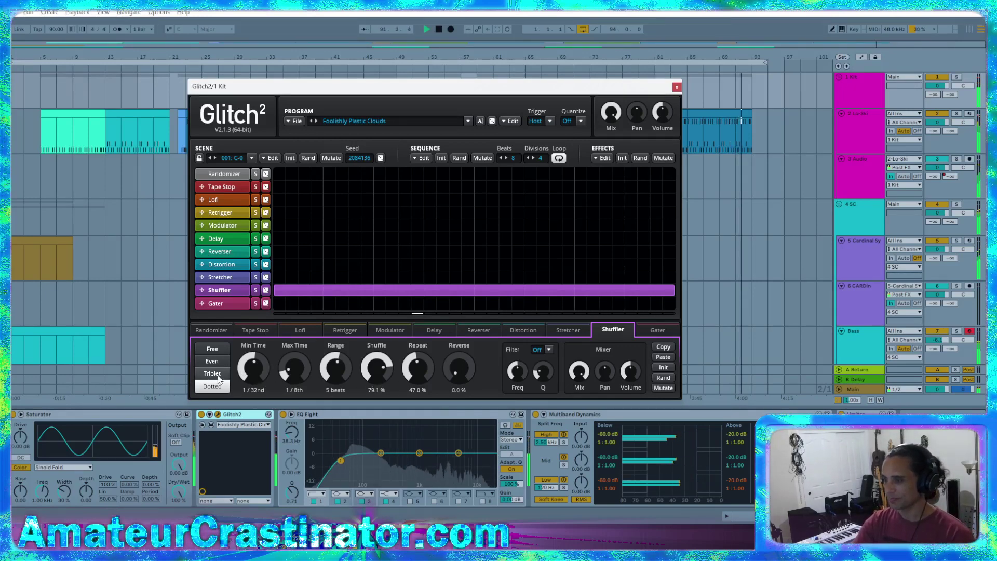
click(212, 361)
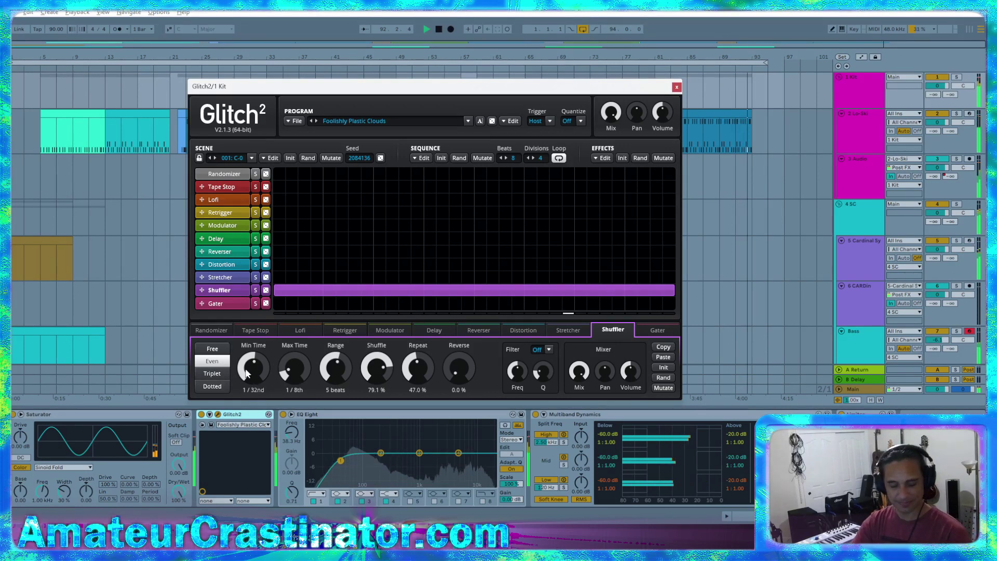
drag(265, 363, 264, 378)
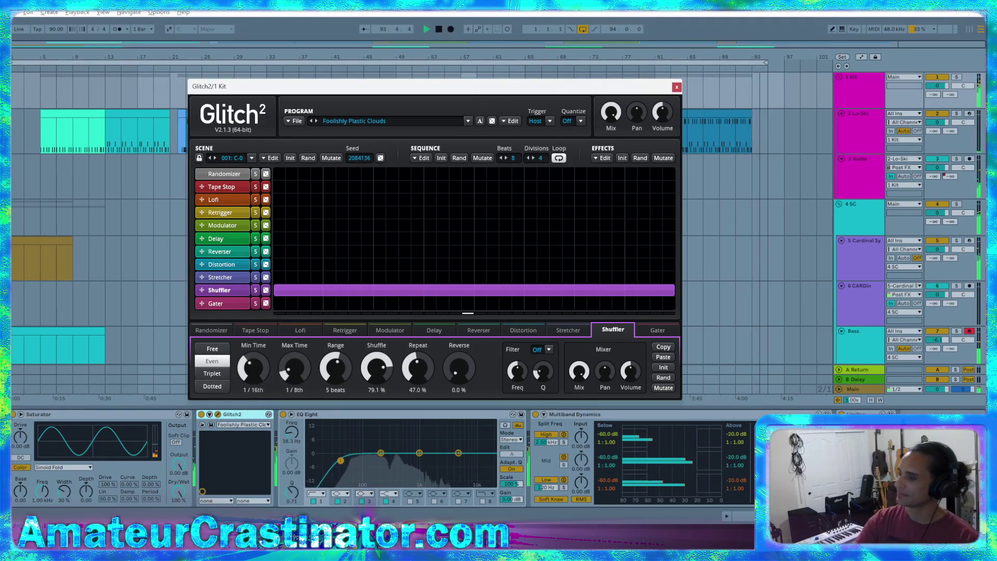
drag(285, 371, 292, 364)
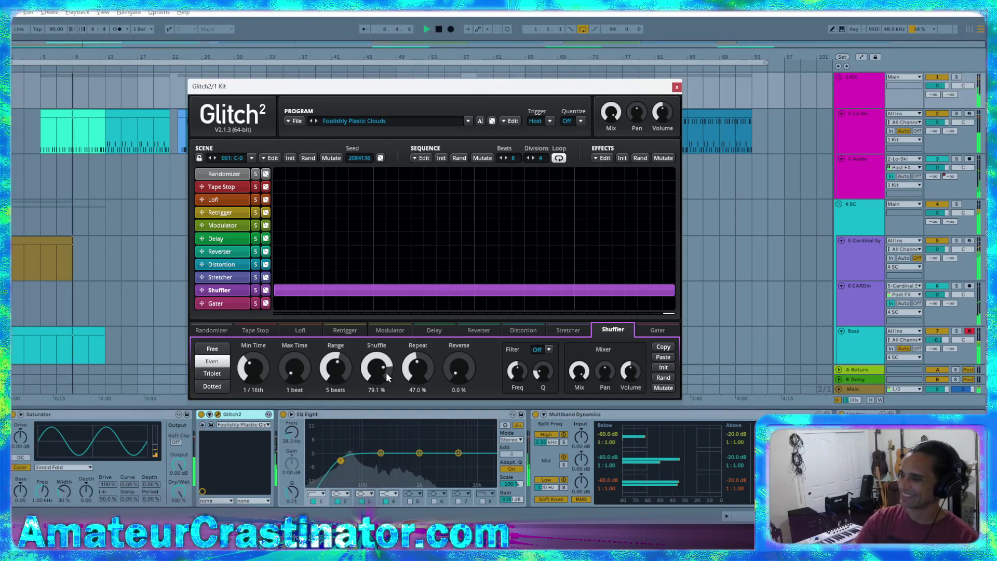
- Raise the Shuffler's Shuffle to 89.1% and Repeat to 87.4%, and close the Glitch2 window
drag(376, 369, 418, 327)
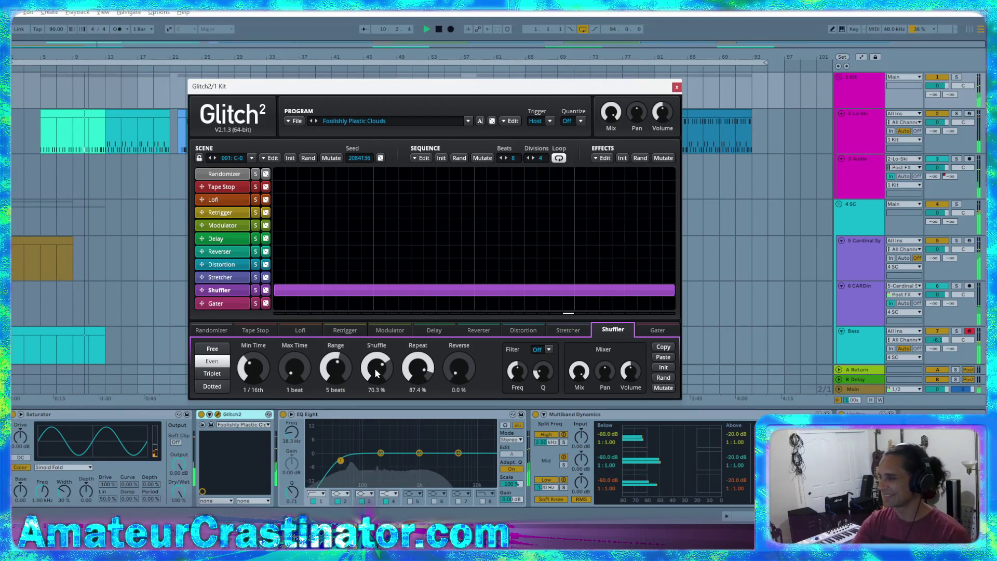
drag(376, 367, 376, 349)
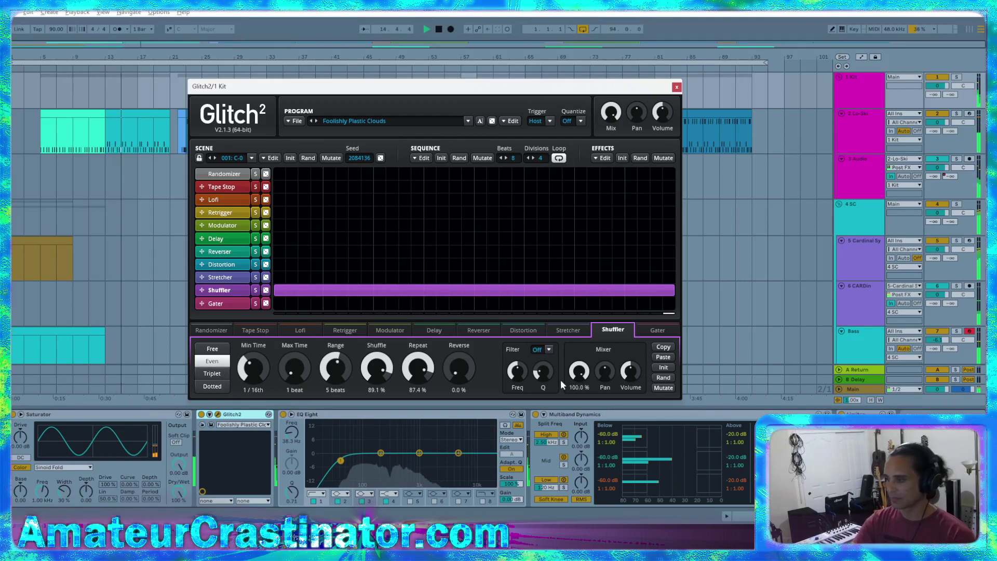
mouse_move(611, 116)
mouse_down()
mouse_move(611, 208)
mouse_move(611, 115)
mouse_up()
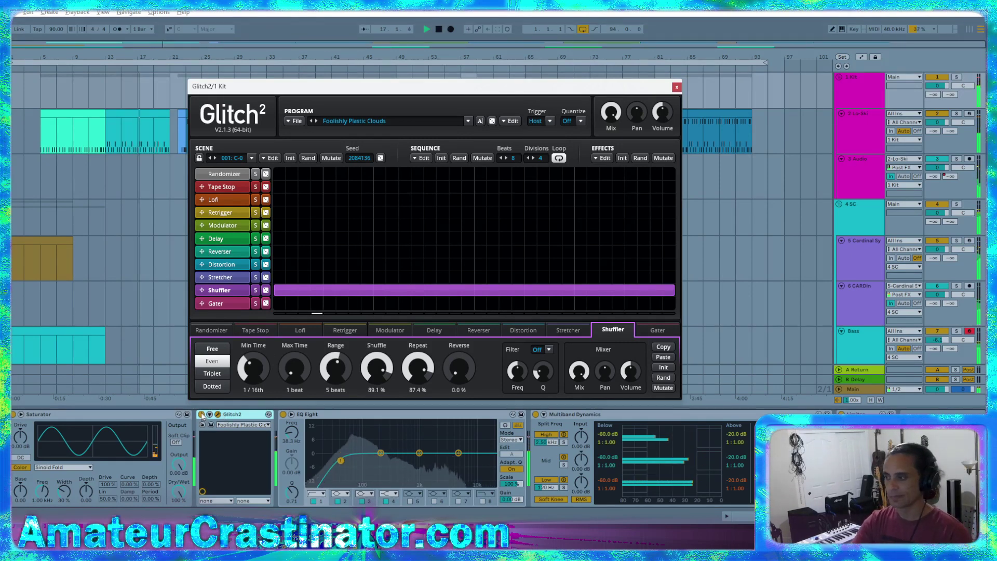
click(676, 87)
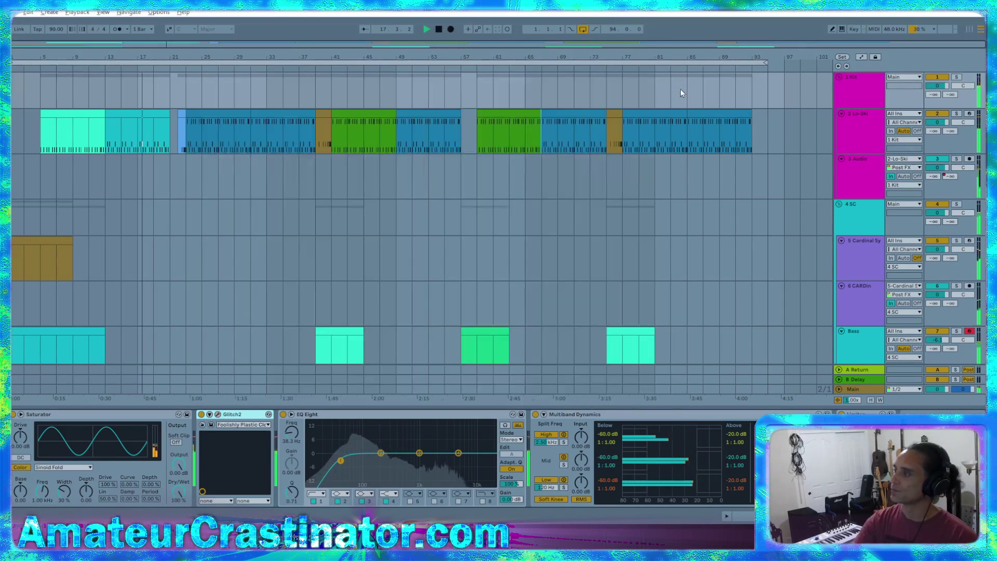
- Compare the Kit group with Glitch2 bypassed and enabled again, and delete Glitch2 from its device chain
click(201, 415)
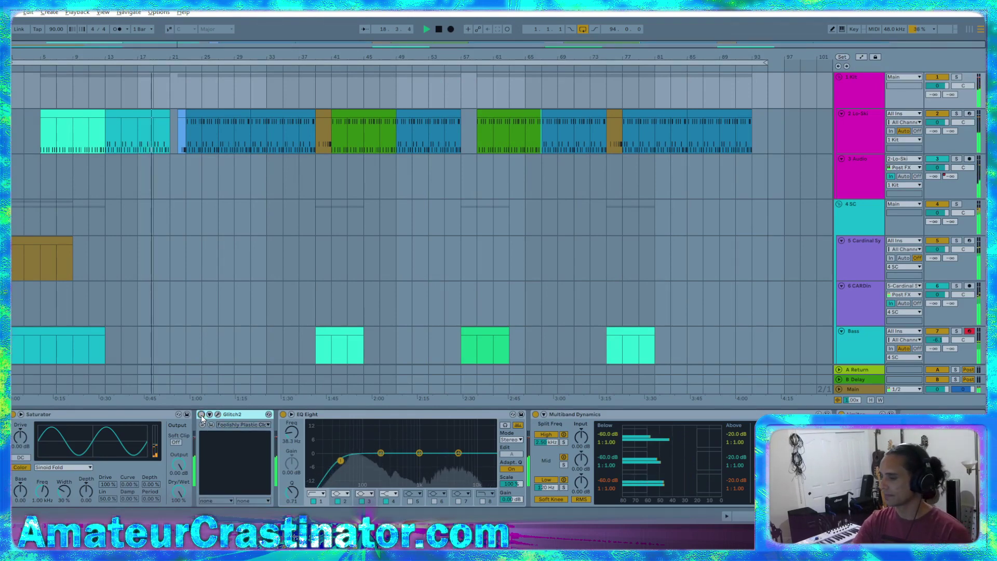
click(201, 415)
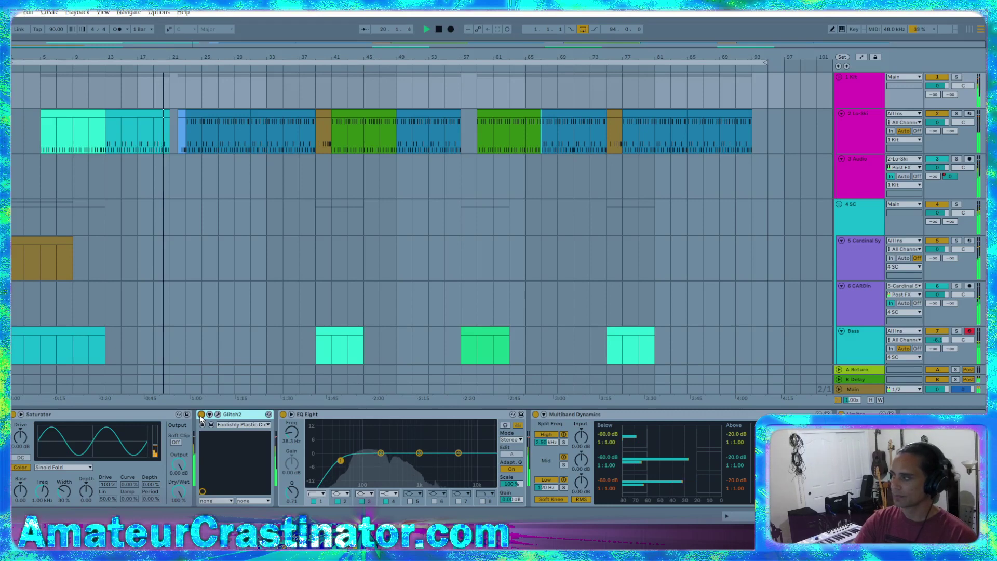
click(201, 415)
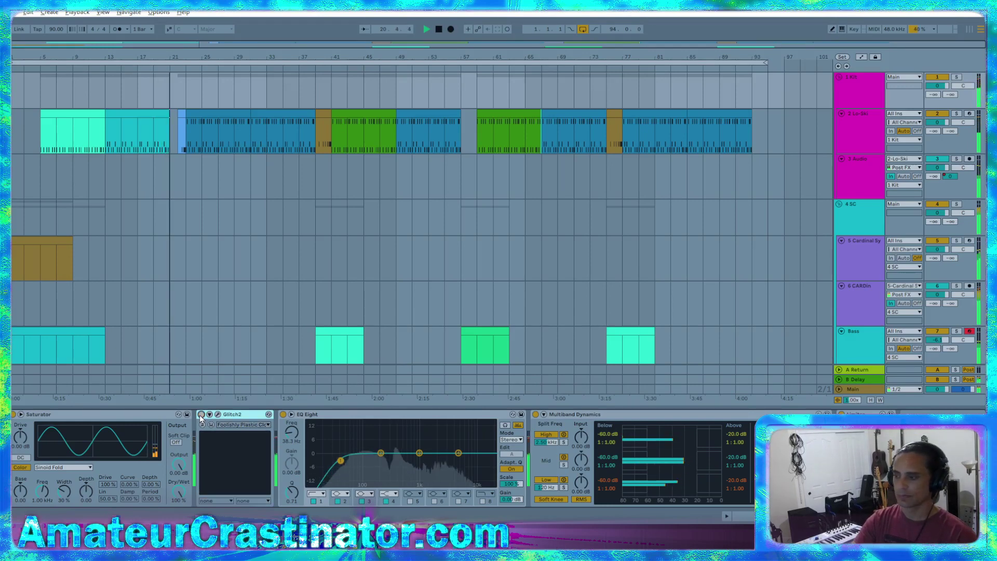
click(201, 415)
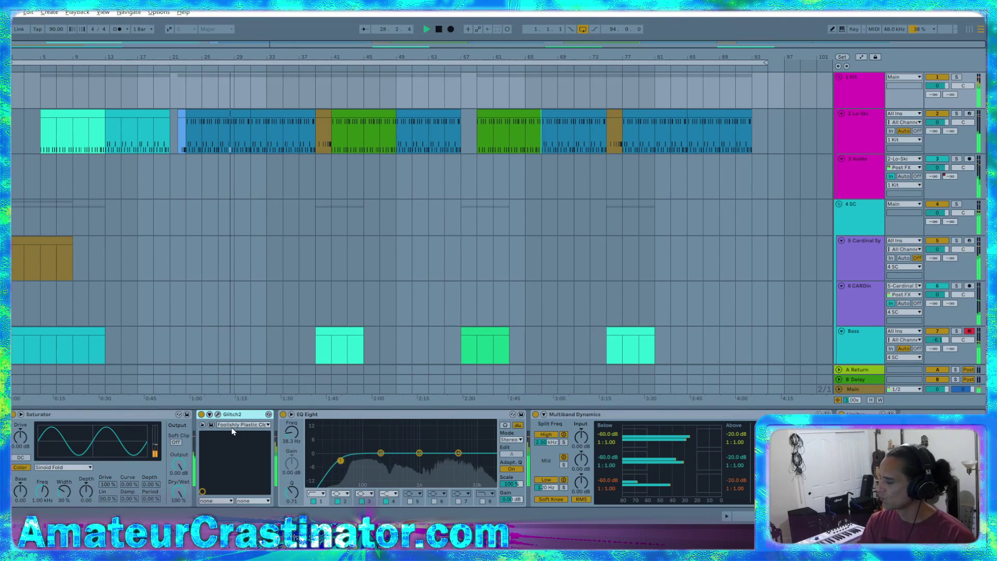
key(Delete)
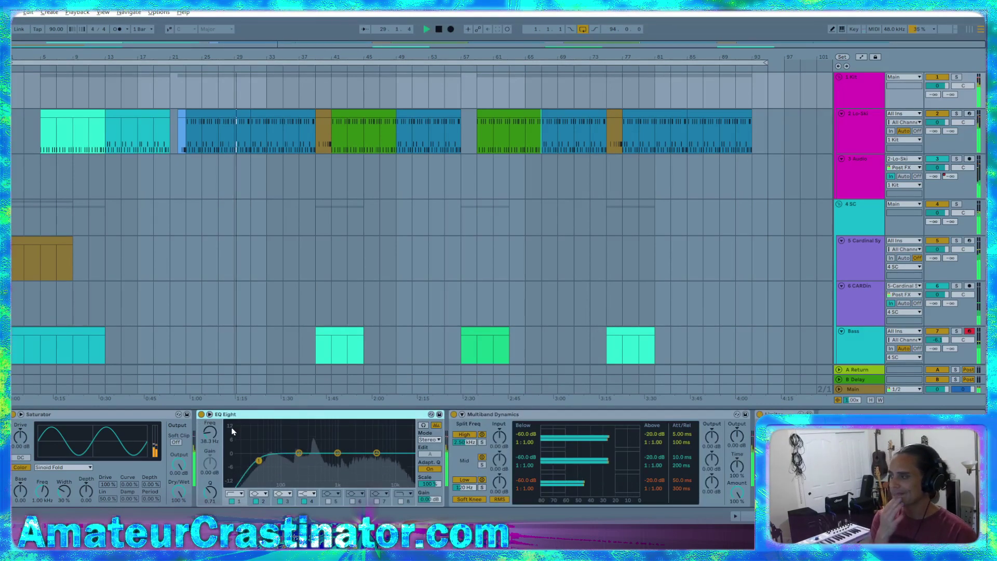
- Open the clack.als Live Set from the clack Project folder in All_WIP
scroll(656, 223, down, 2)
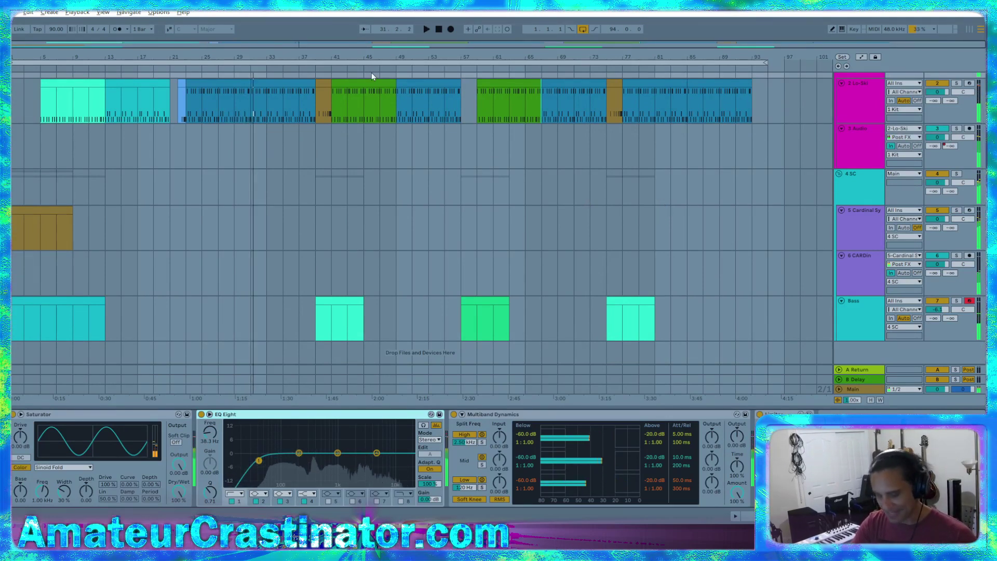
click(18, 13)
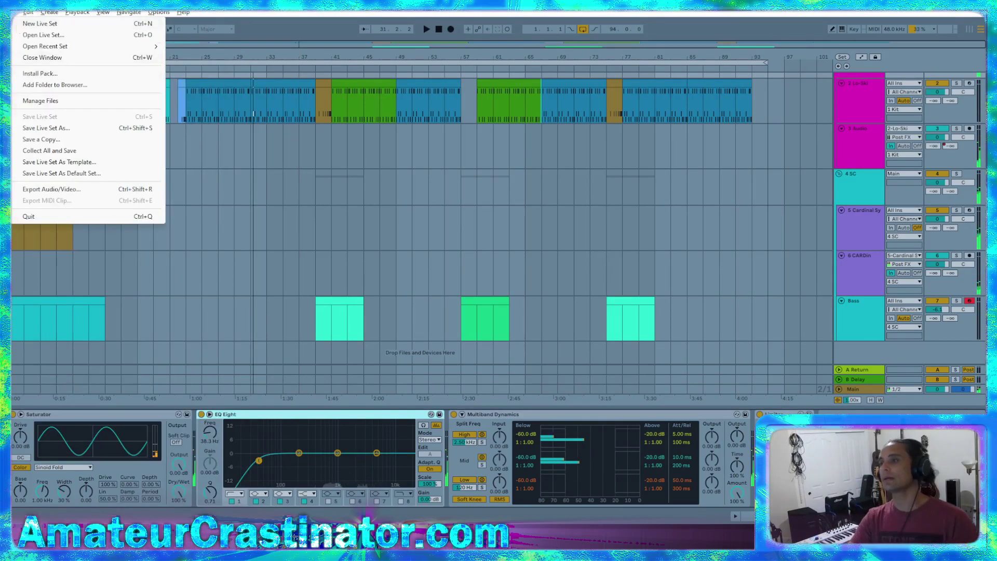
click(44, 34)
click(196, 47)
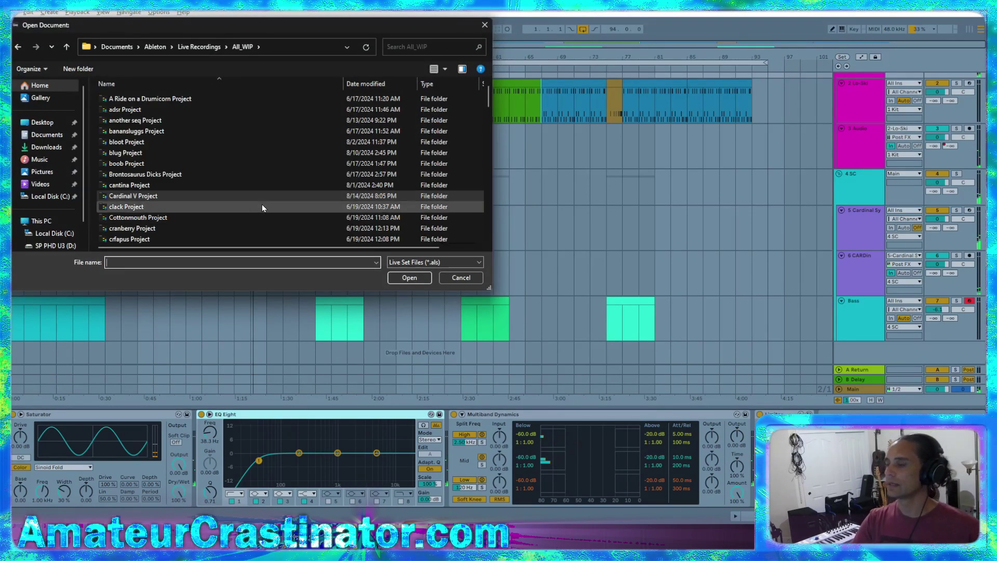
double_click(163, 208)
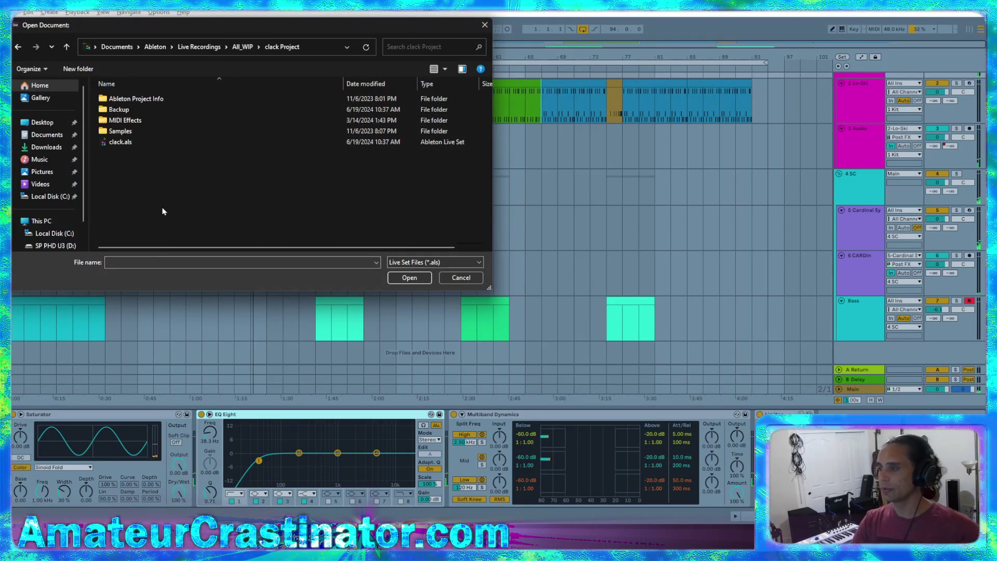
double_click(125, 142)
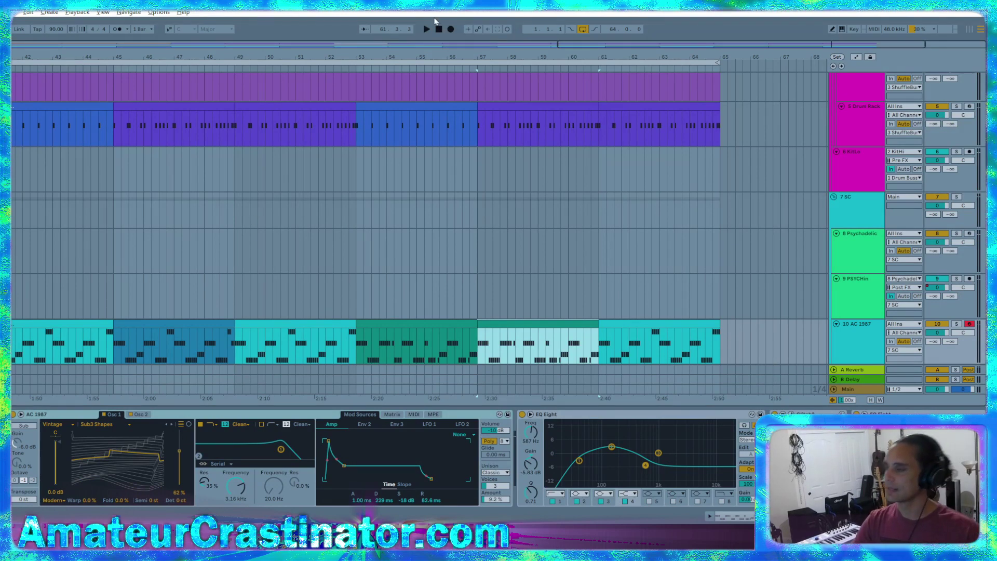
- Bring the whole clack arrangement into view and play it from the start
drag(580, 43, 580, 16)
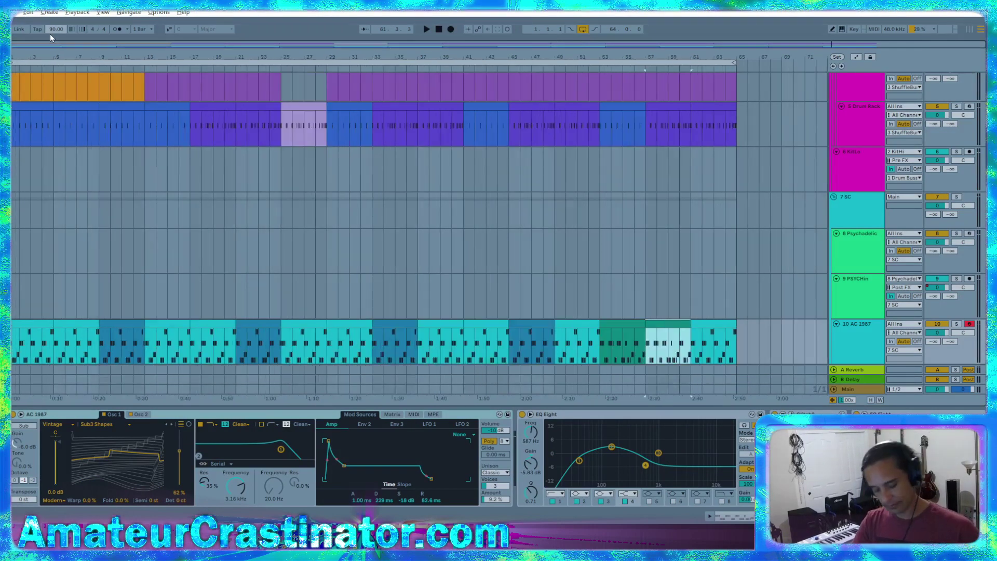
click(439, 30)
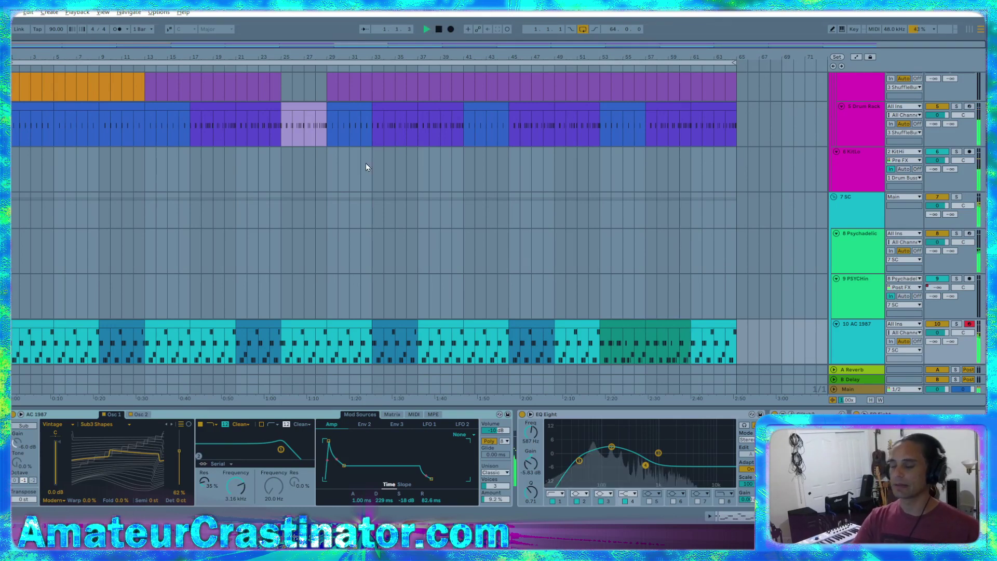
scroll(366, 210, up, 2)
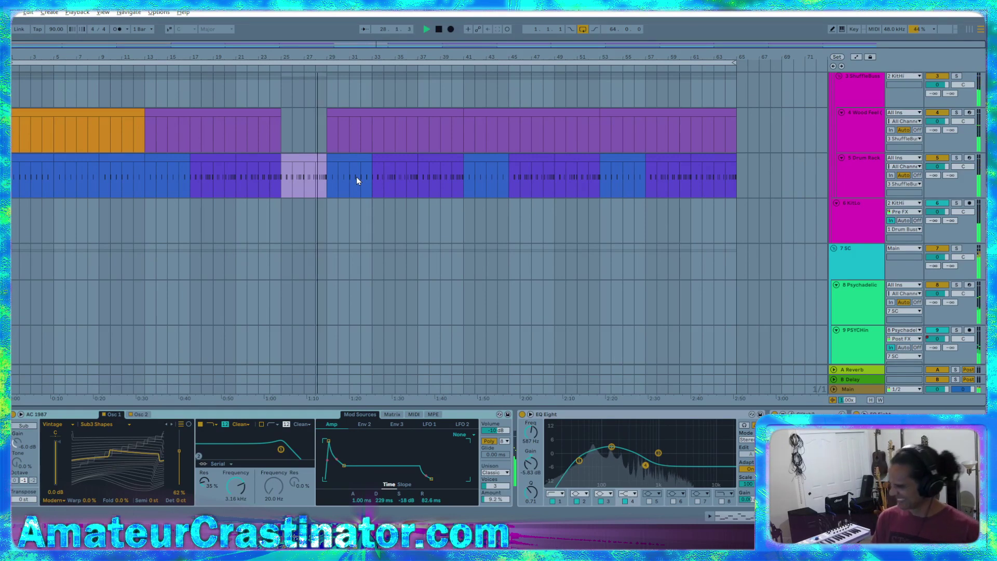
- Examine the device chains of the Psychadelic, PSYCHin and AC 1987 tracks and the SC group while the set plays
scroll(861, 214, down, 4)
click(849, 213)
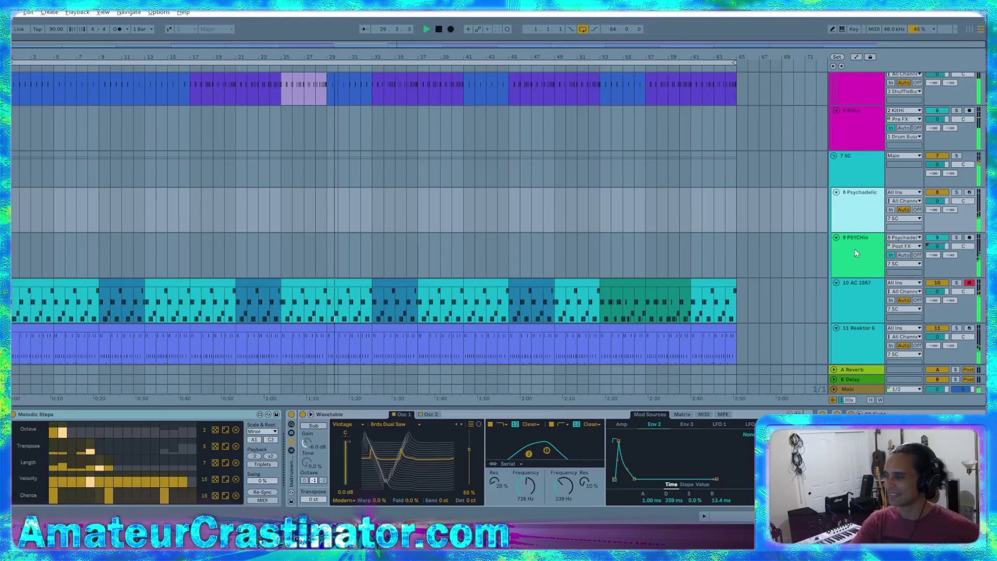
scroll(857, 250, down, 2)
click(856, 240)
click(858, 272)
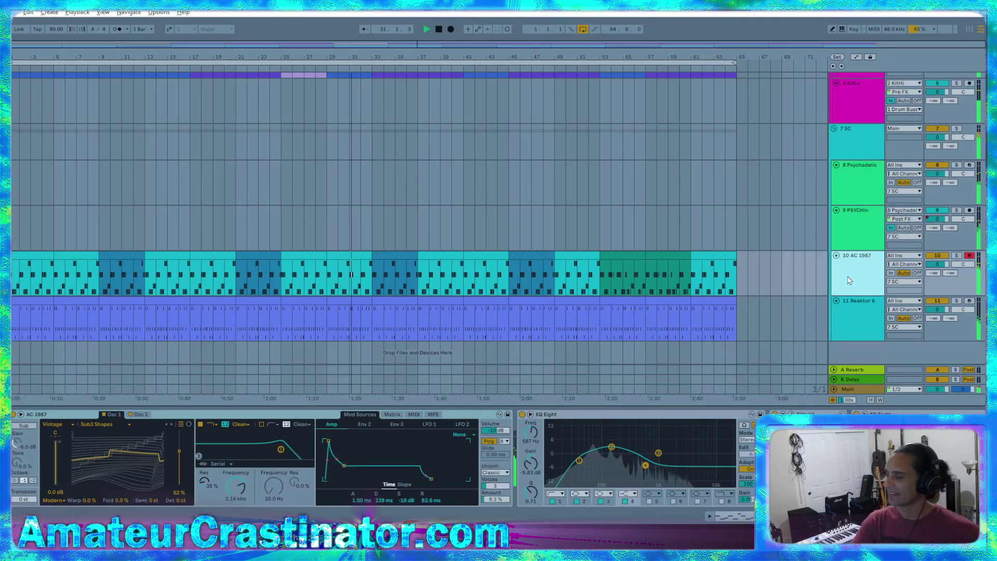
click(853, 188)
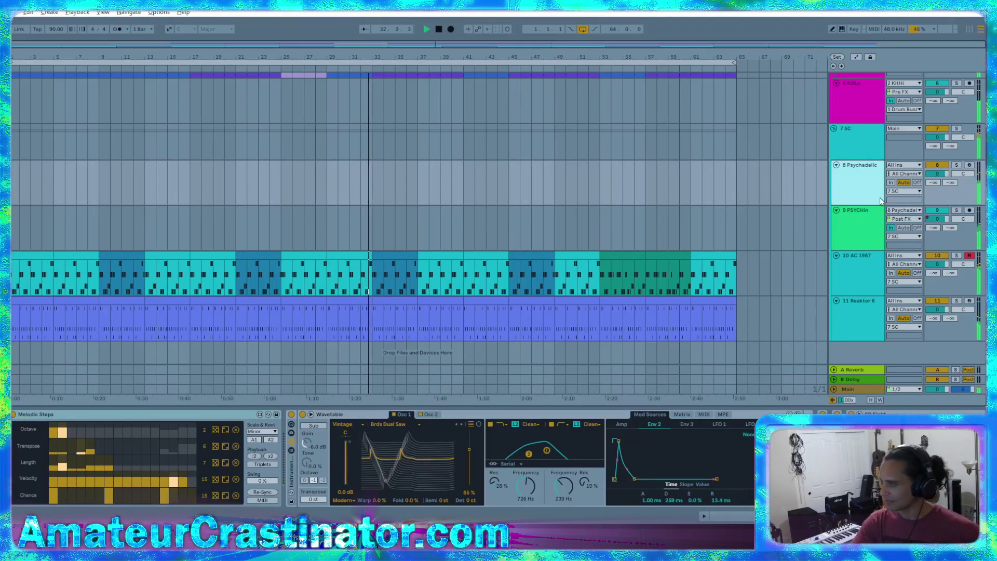
click(858, 148)
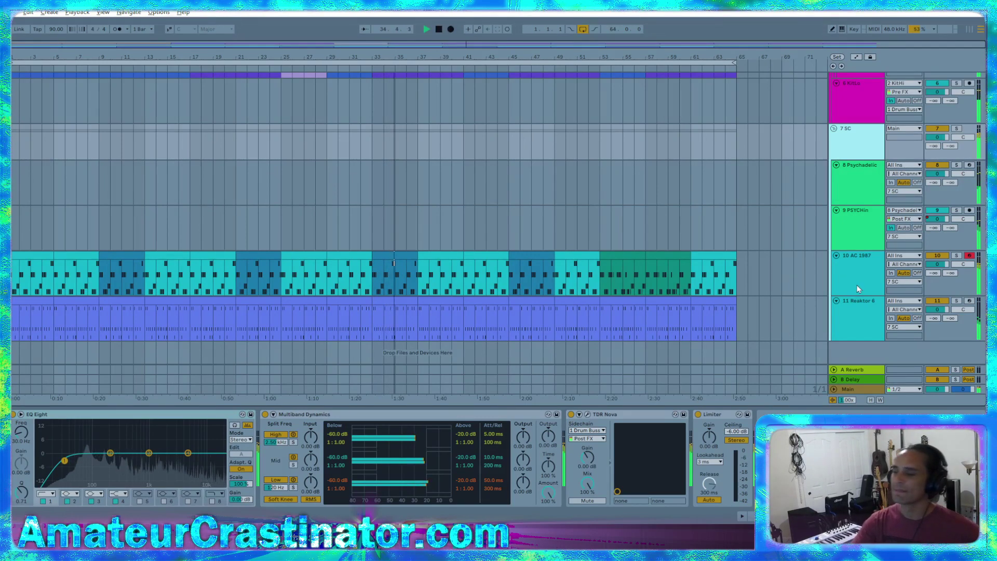
scroll(857, 268, up, 3)
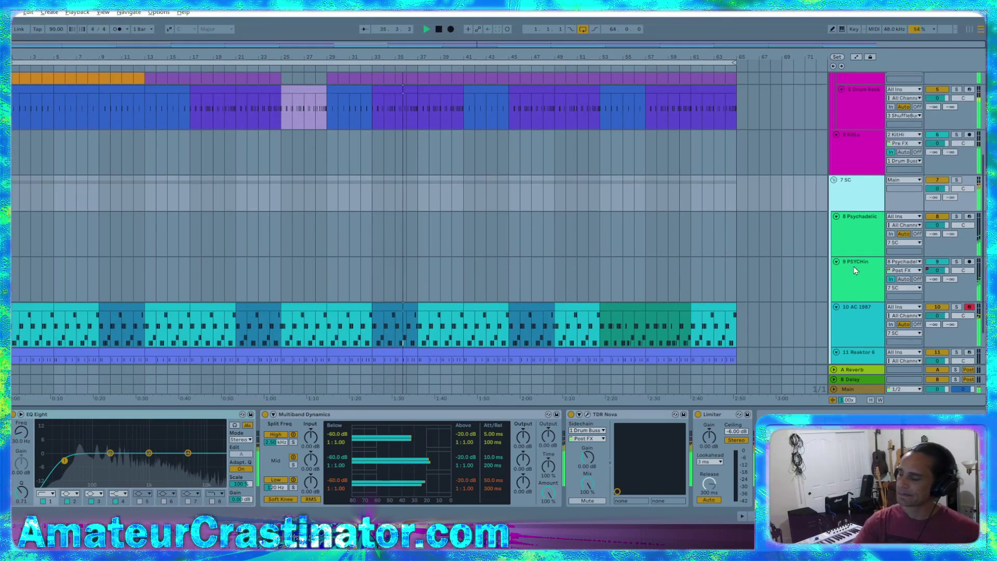
- Examine the AC 1987 and PSYCHin device chains and the tracks' automation lanes during playback
scroll(862, 257, down, 1)
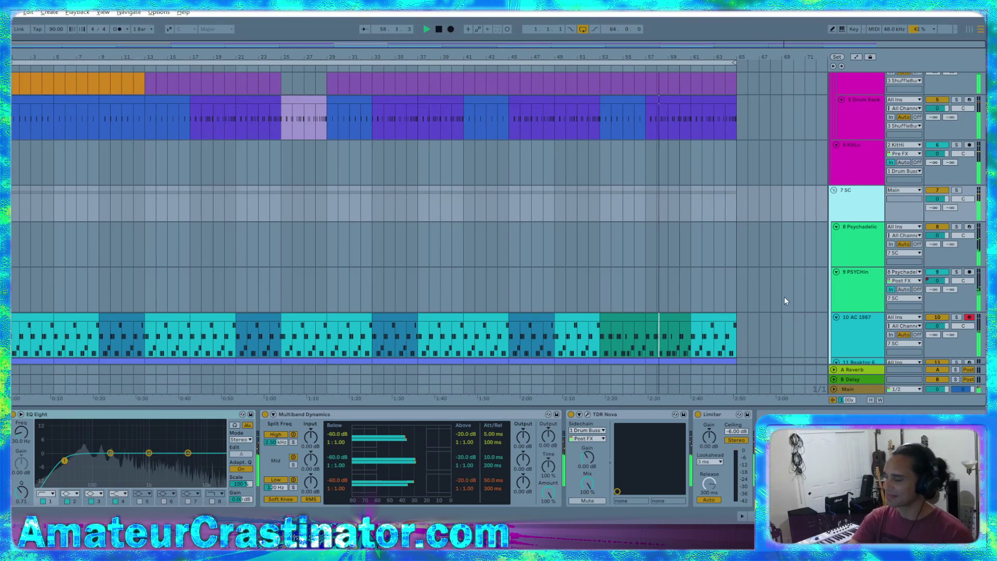
scroll(789, 294, down, 1)
scroll(785, 288, down, 1)
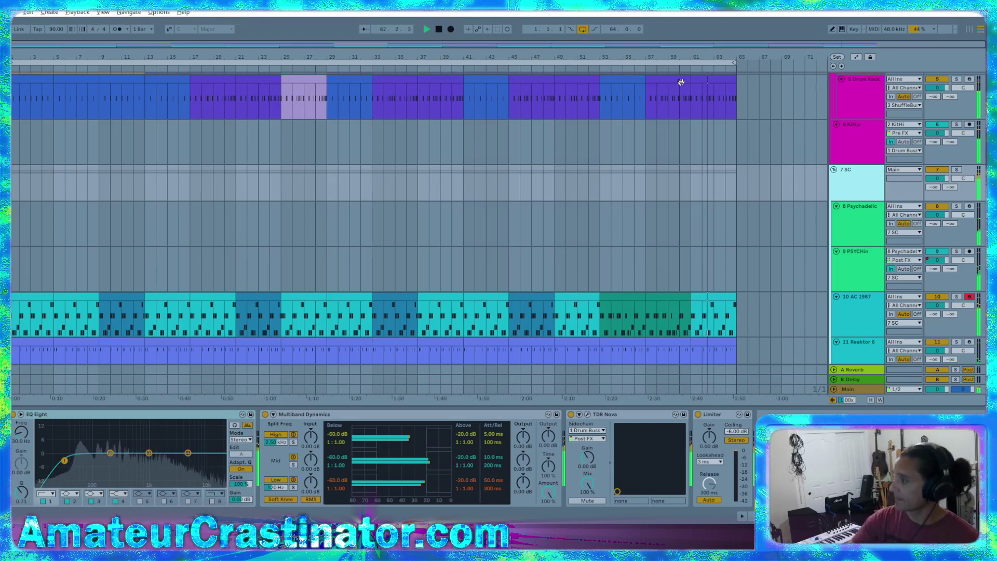
click(859, 324)
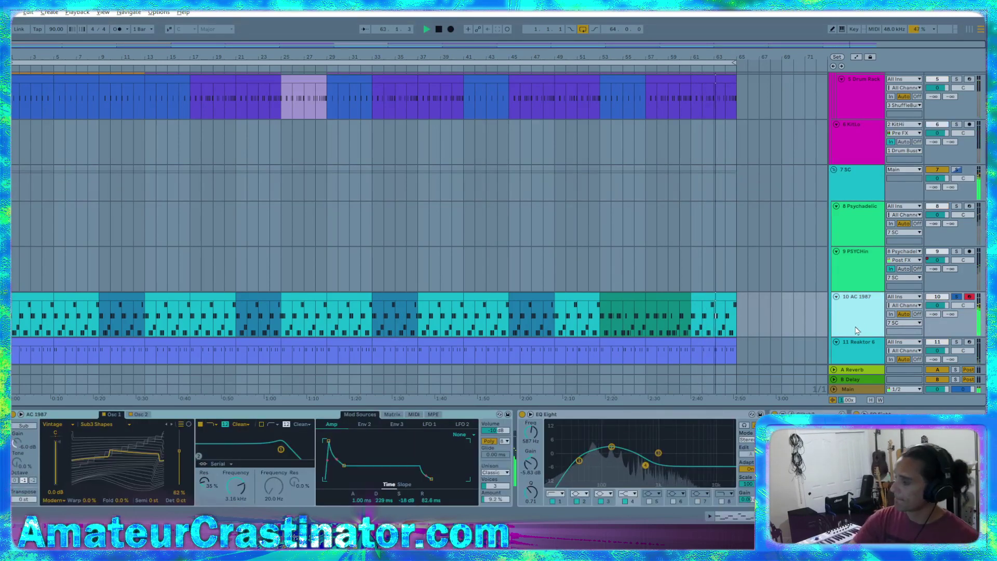
scroll(825, 314, down, 2)
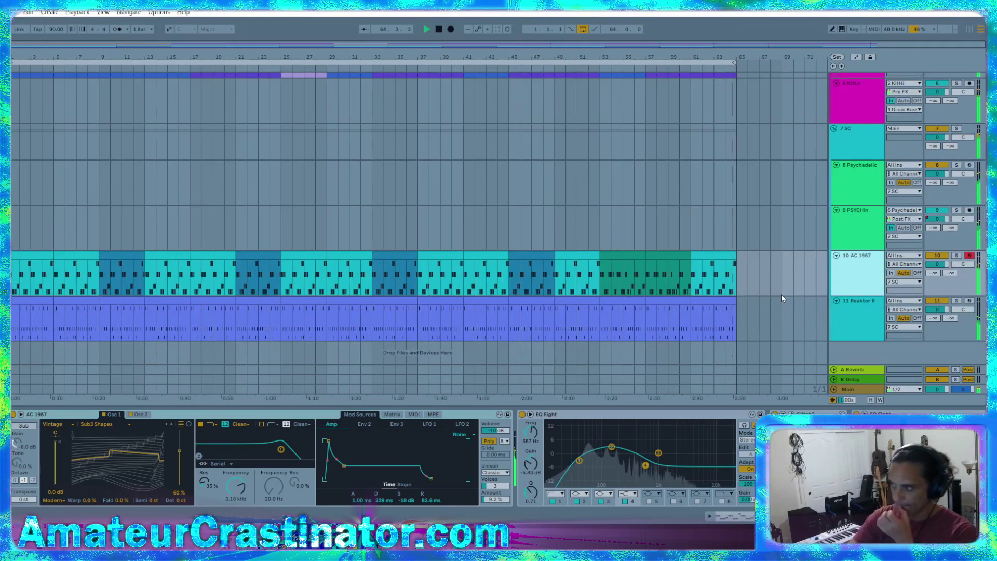
click(858, 223)
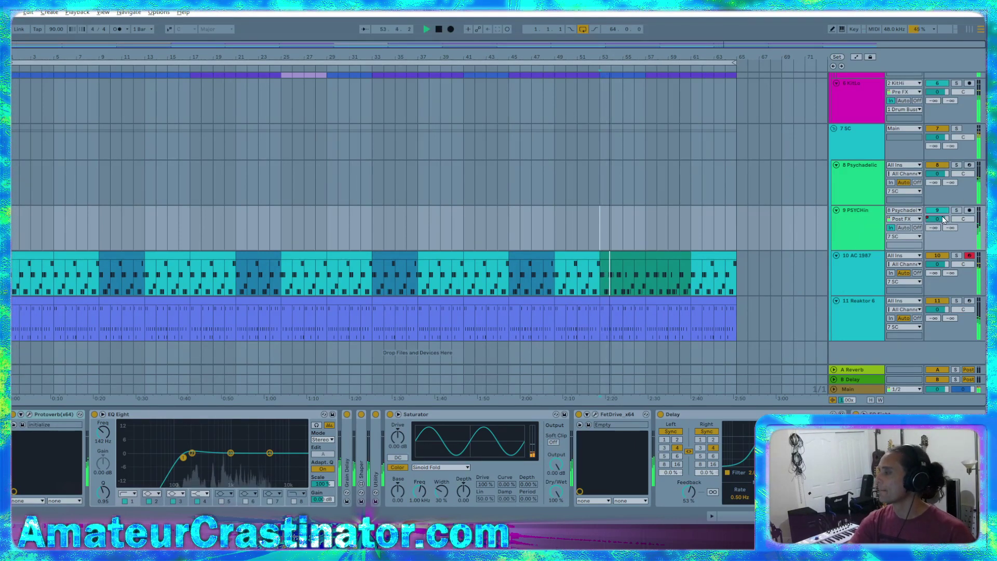
key(a)
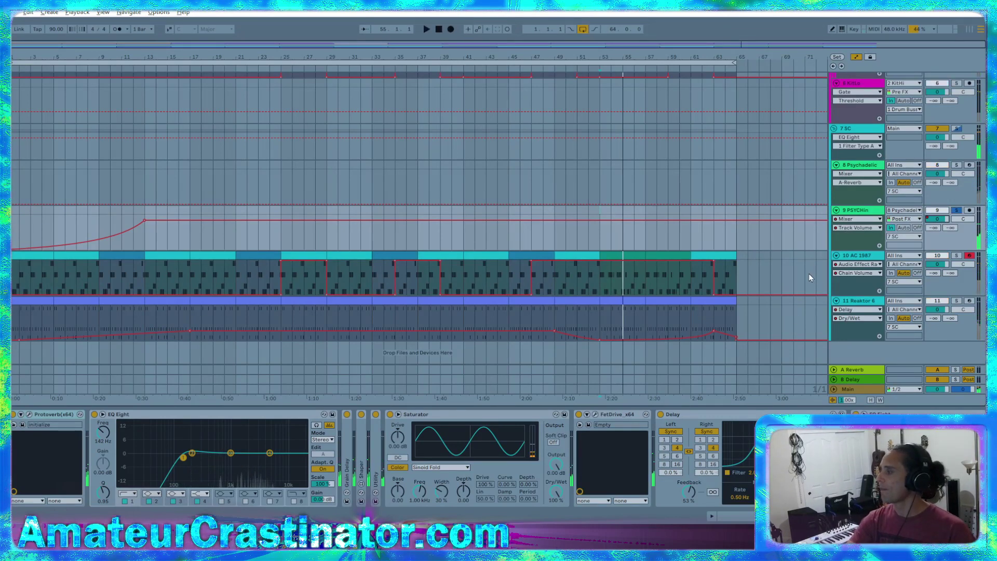
key(a)
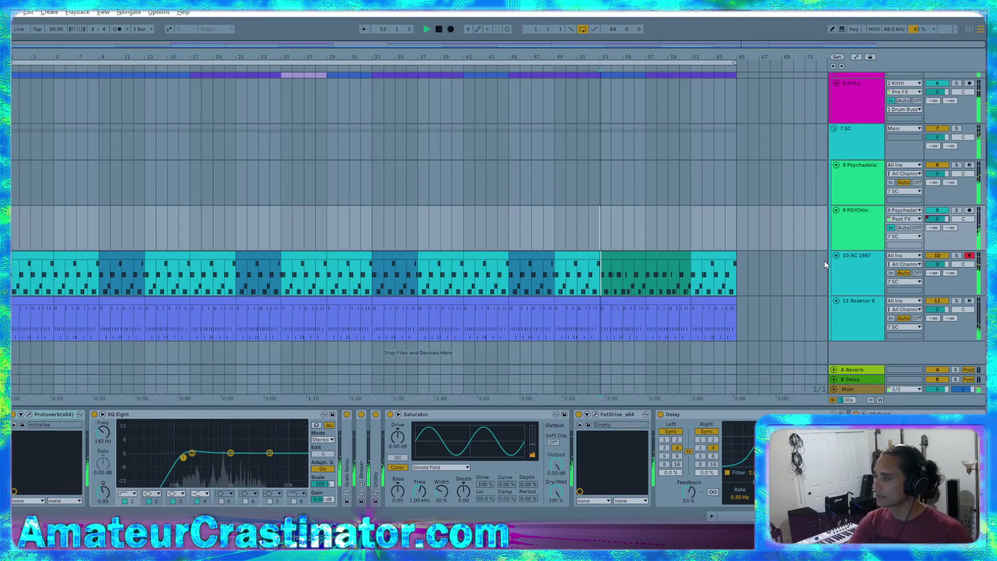
- Insert an audio track below AC 1987 and set its input to 10-AC 1987, Post Mixer
click(853, 273)
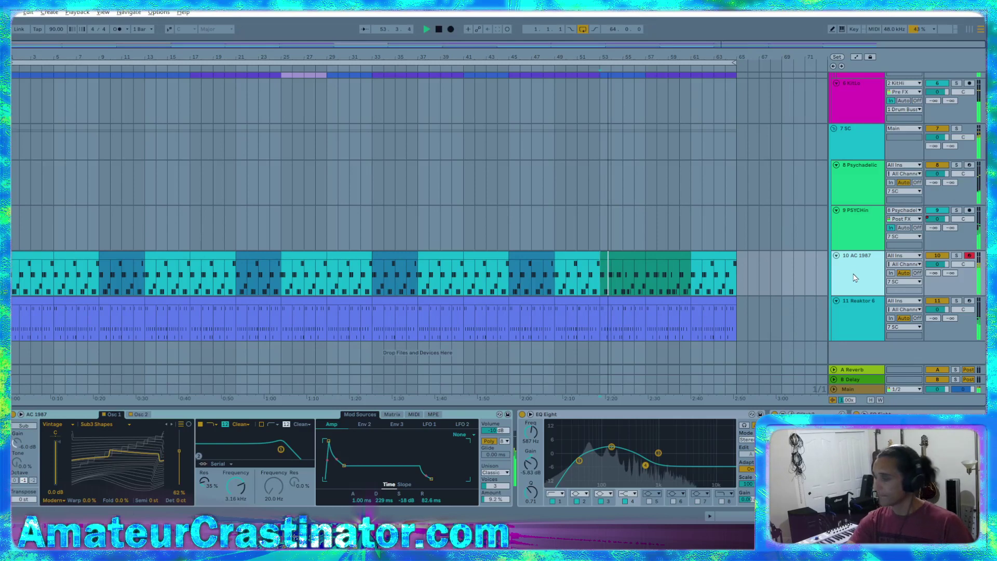
key(ctrl+t)
click(904, 300)
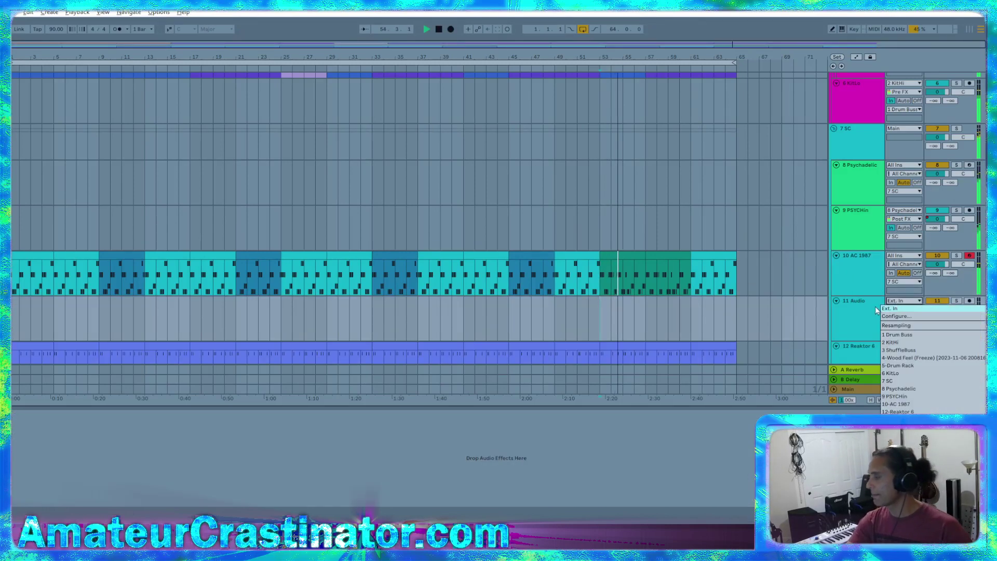
click(857, 309)
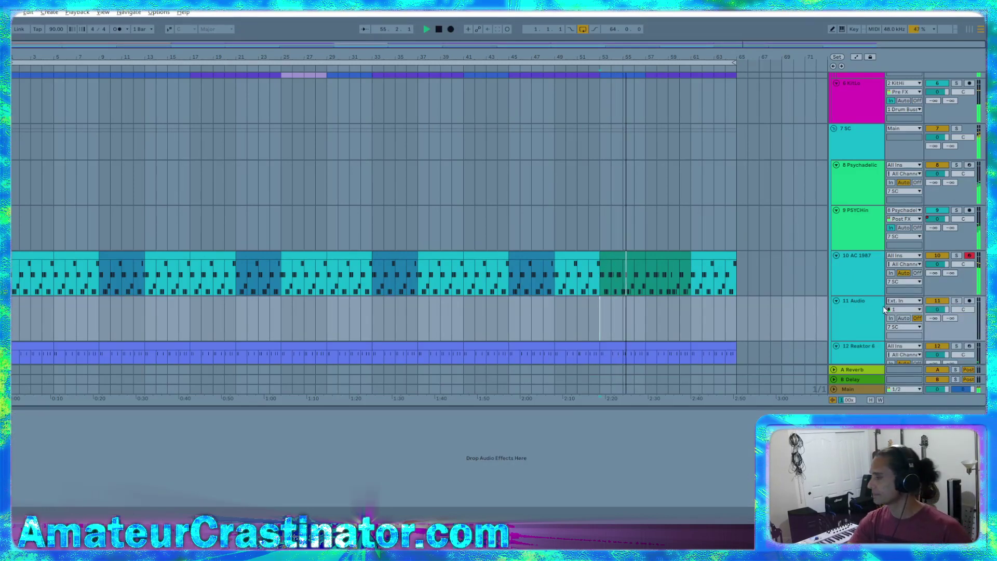
click(898, 301)
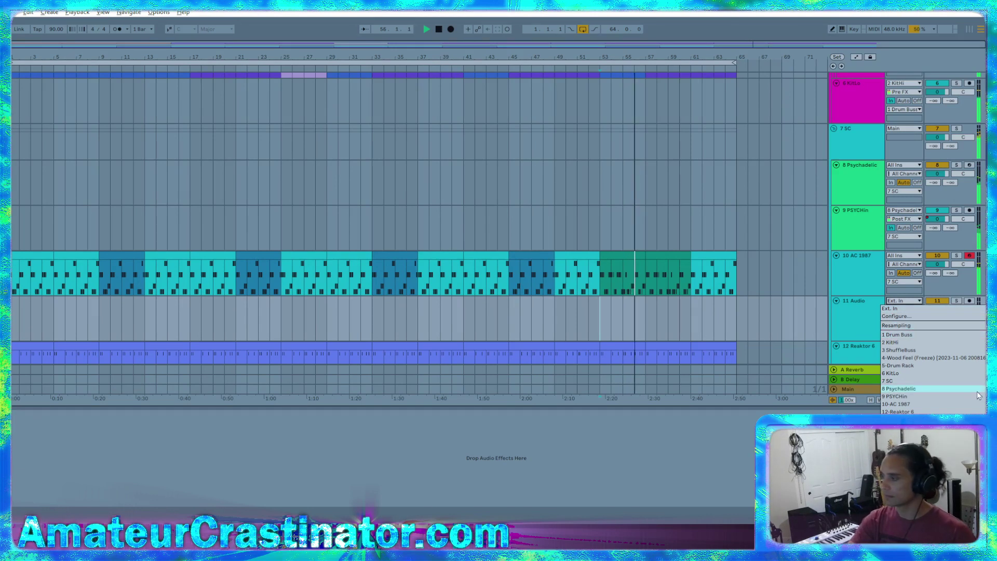
click(923, 306)
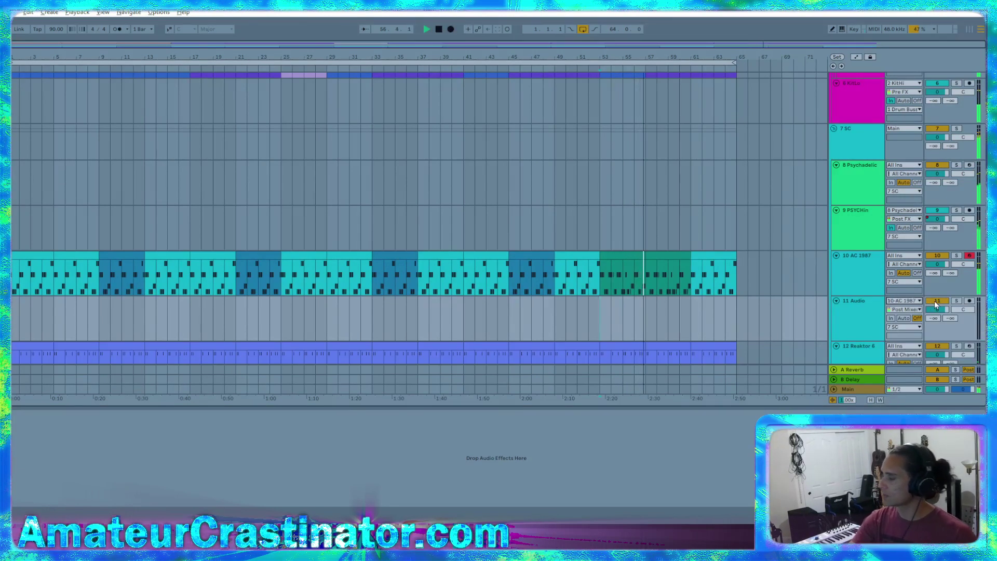
- Mute and arm the new audio track with monitoring set to In, and record AC 1987 from bar 53 to about bar 63
click(934, 301)
click(969, 301)
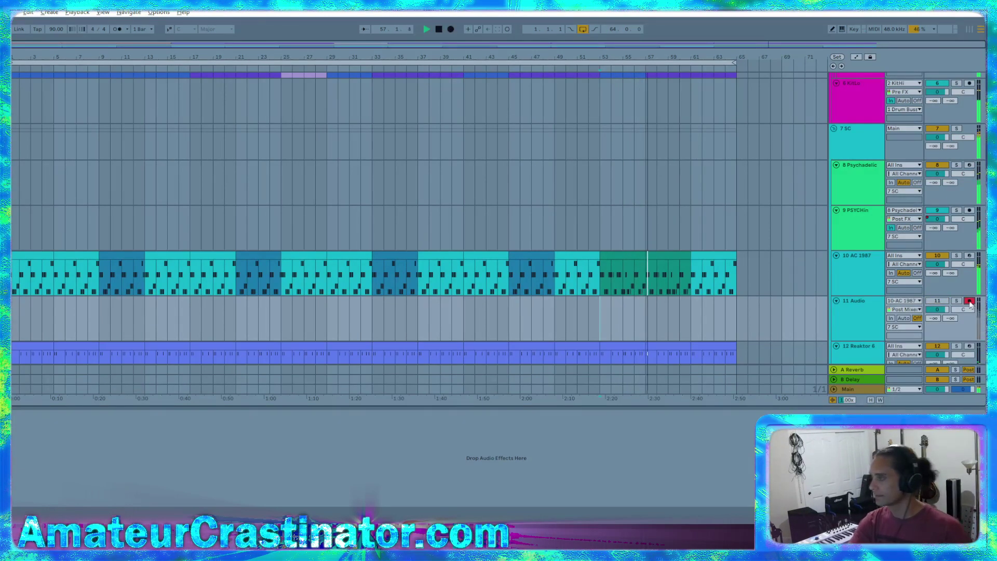
click(890, 318)
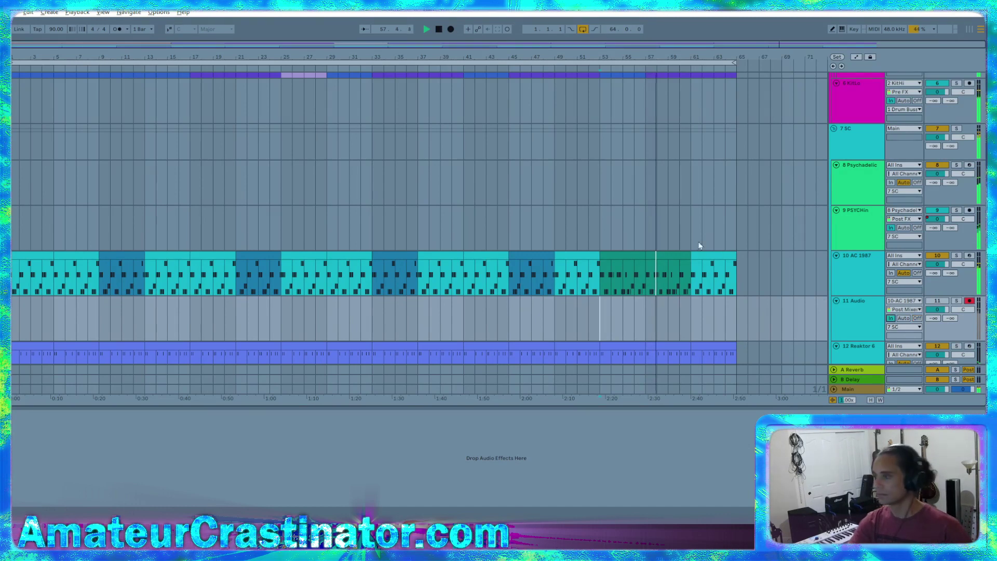
click(451, 30)
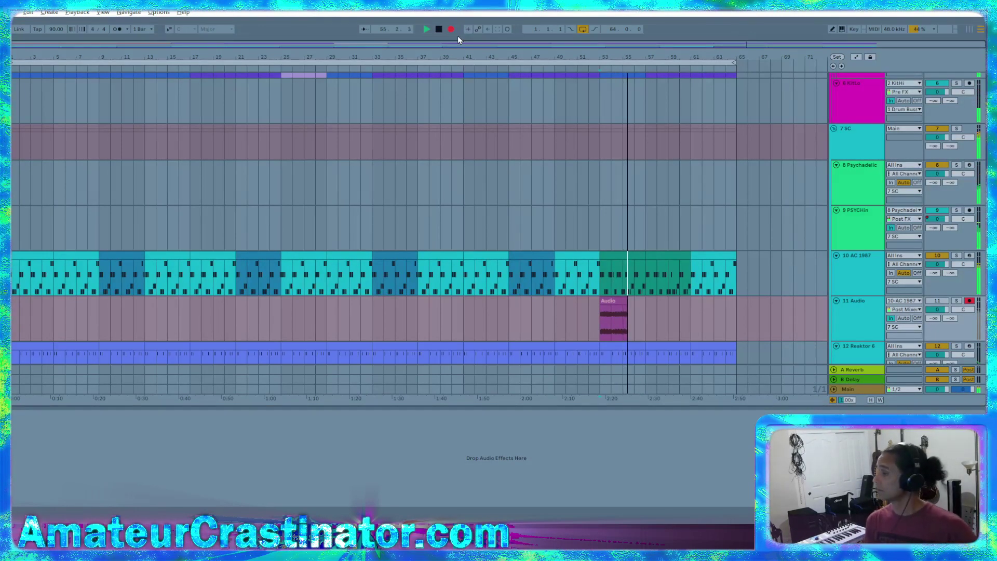
scroll(675, 156, down, 1)
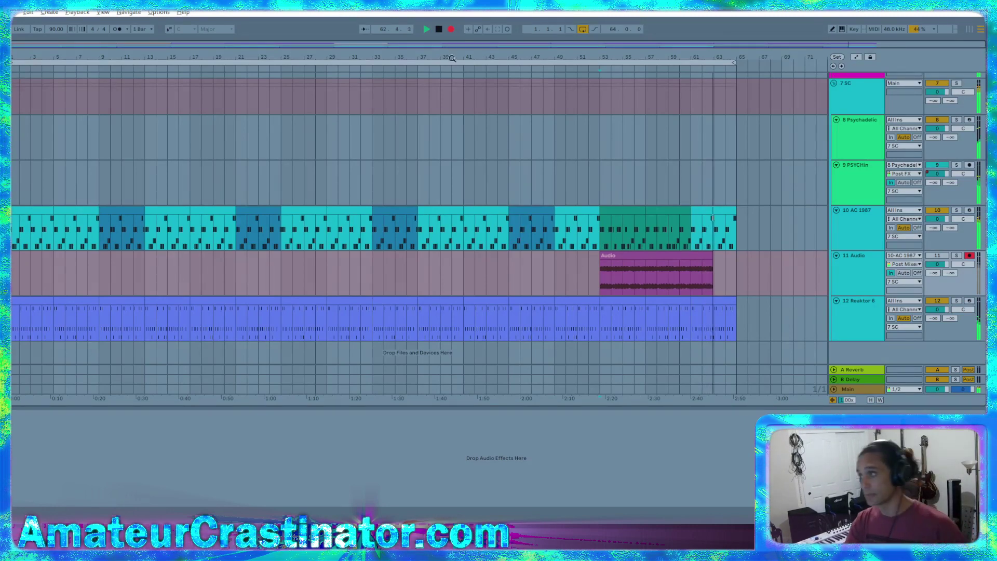
click(451, 29)
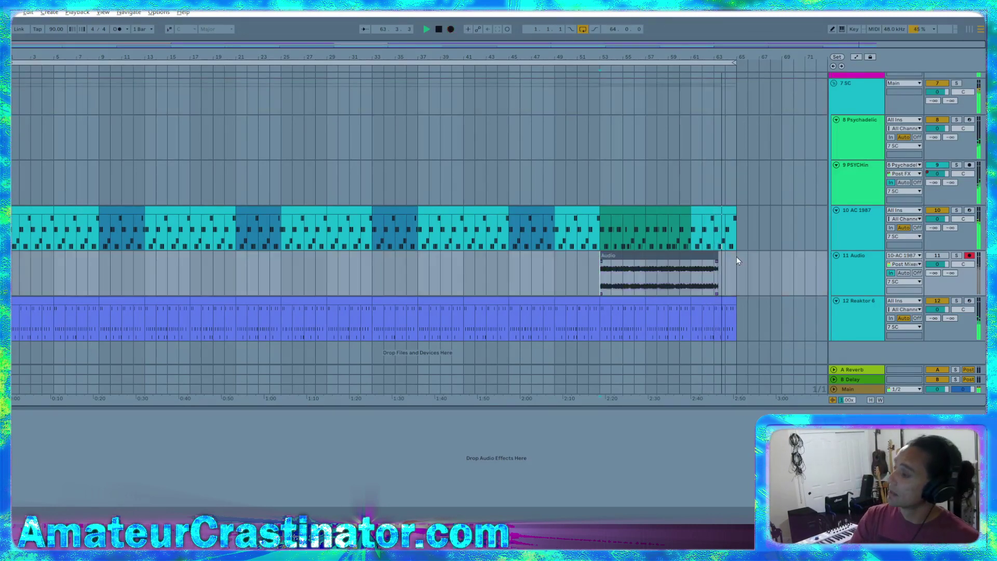
- Trim the recorded clip to end at bar 61 and move its track out of the SC group, below Reaktor 6
drag(720, 257, 691, 258)
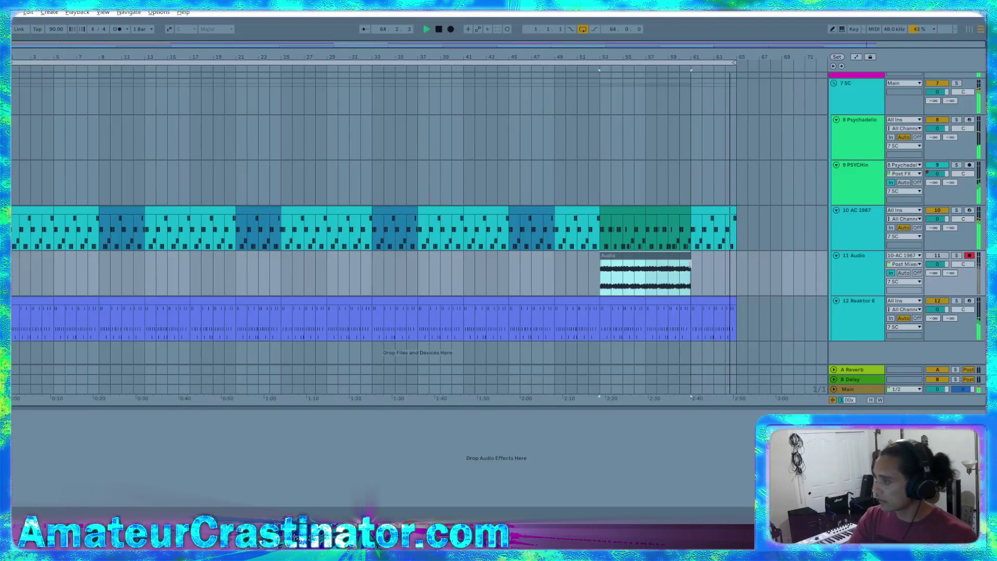
click(845, 283)
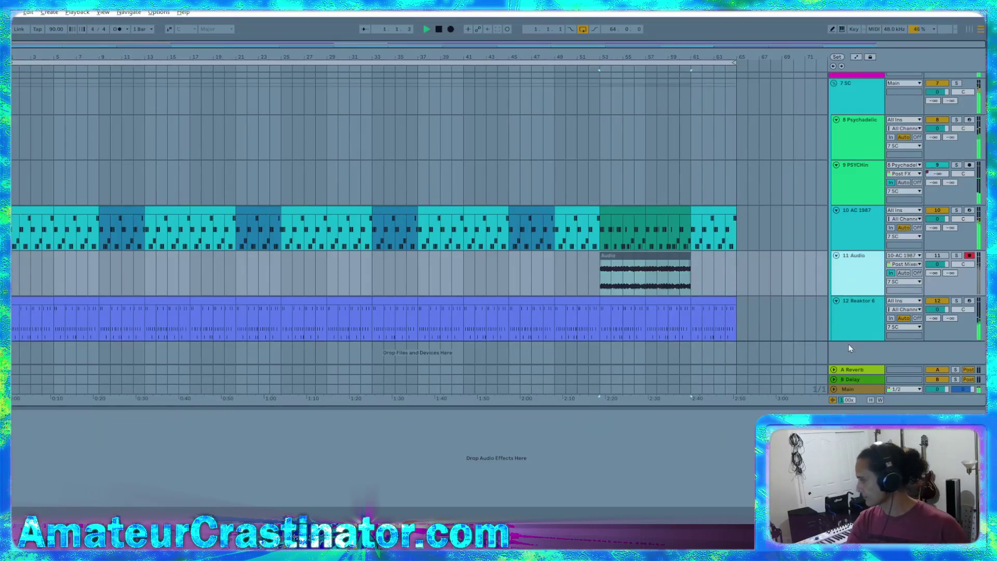
drag(850, 348, 845, 347)
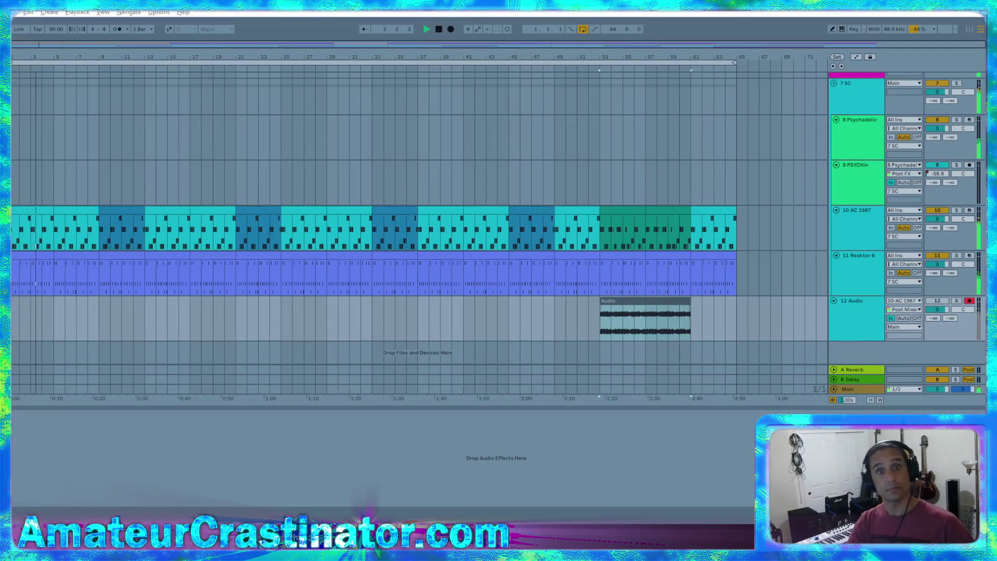
- Paste the EQ Eight onto the audio track, unmute it, and set its input to Ext. In with monitoring Off
key(ctrl+v)
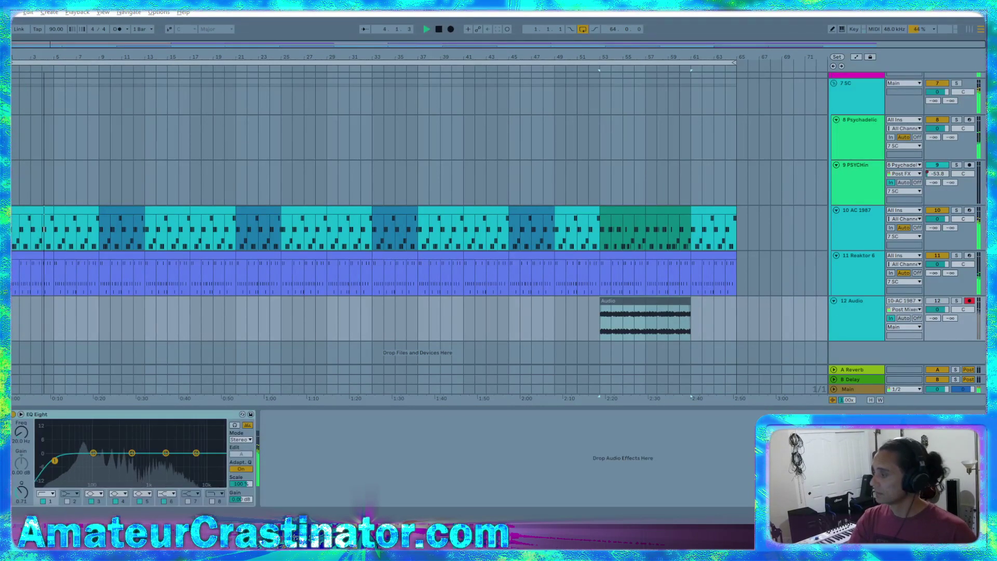
click(937, 301)
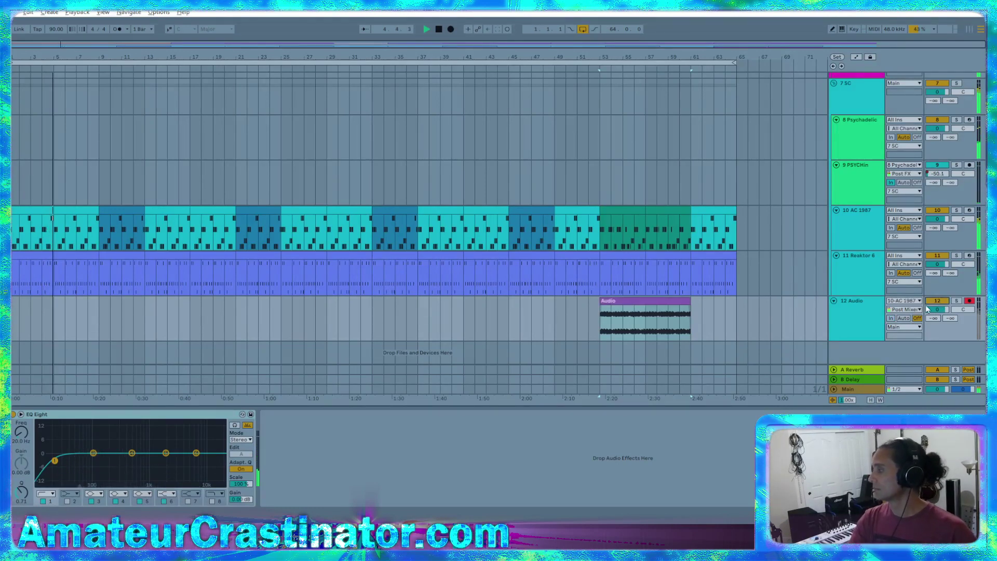
click(893, 309)
click(893, 316)
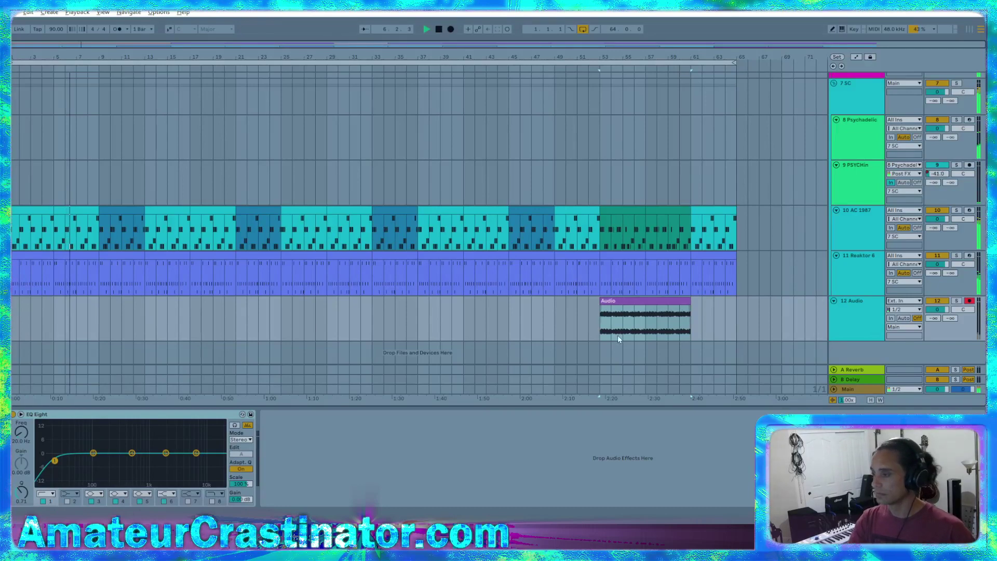
- Raise the EQ Eight low-cut frequency to 976 Hz while auditioning the recorded audio soloed
key(space)
key(space)
key(s)
drag(21, 432, 21, 377)
key(s)
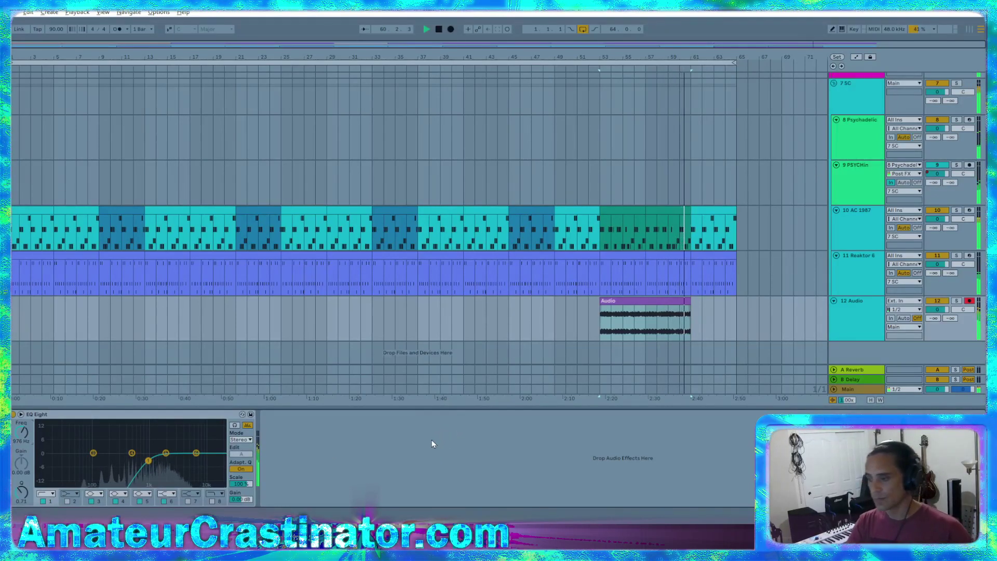
key(space)
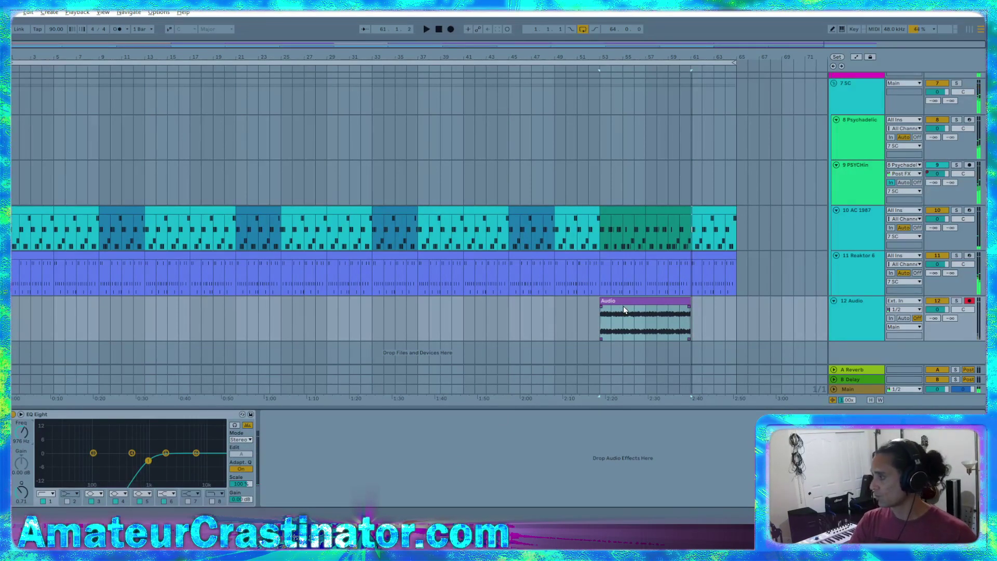
- Audition the filtered clip soloed from bar 53, and freeze and flatten its audio track
click(689, 311)
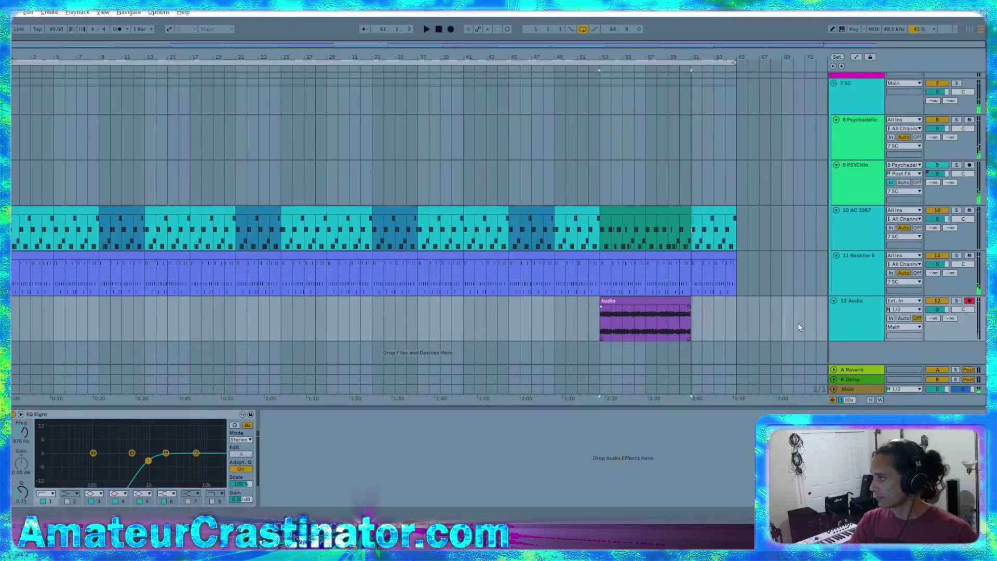
right_click(860, 314)
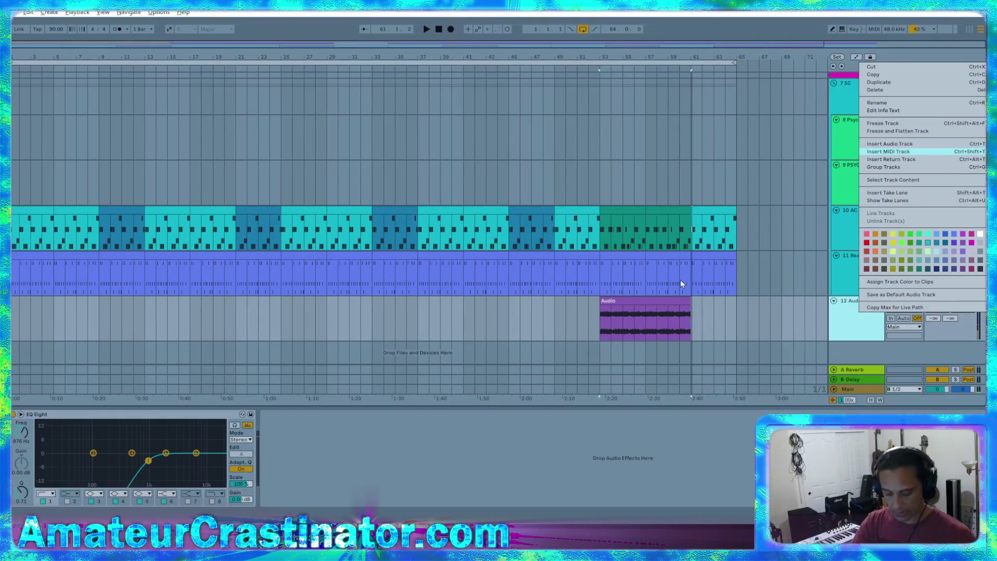
click(695, 271)
click(654, 302)
key(space)
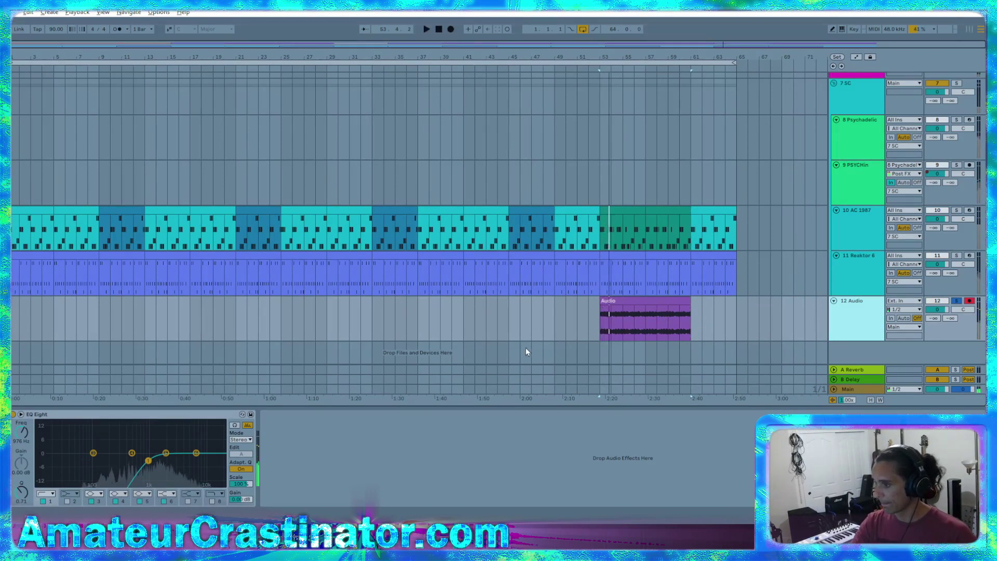
right_click(850, 311)
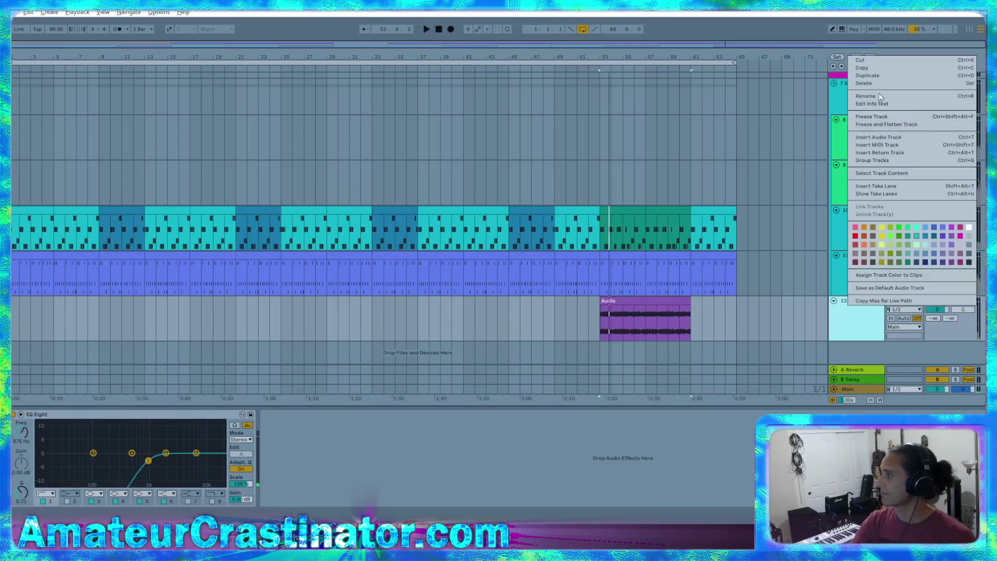
click(883, 120)
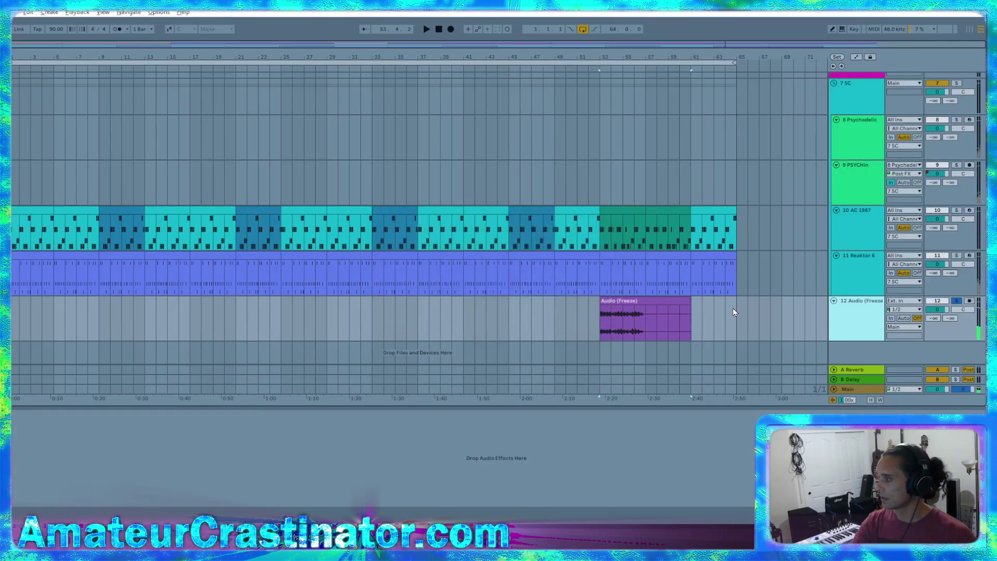
- Reverse the flattened audio clip and play the section from bar 53 with the full mix
key(space)
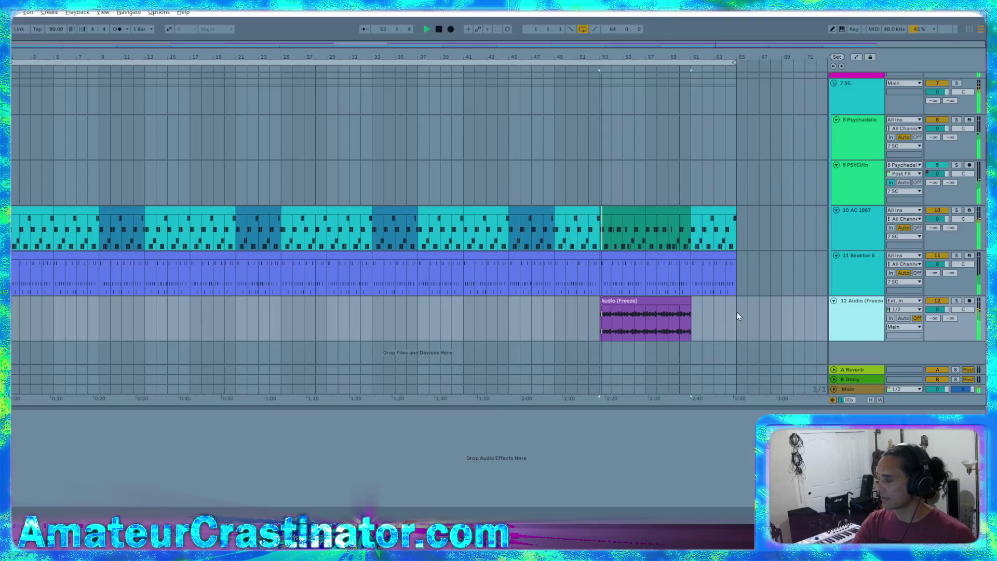
click(846, 312)
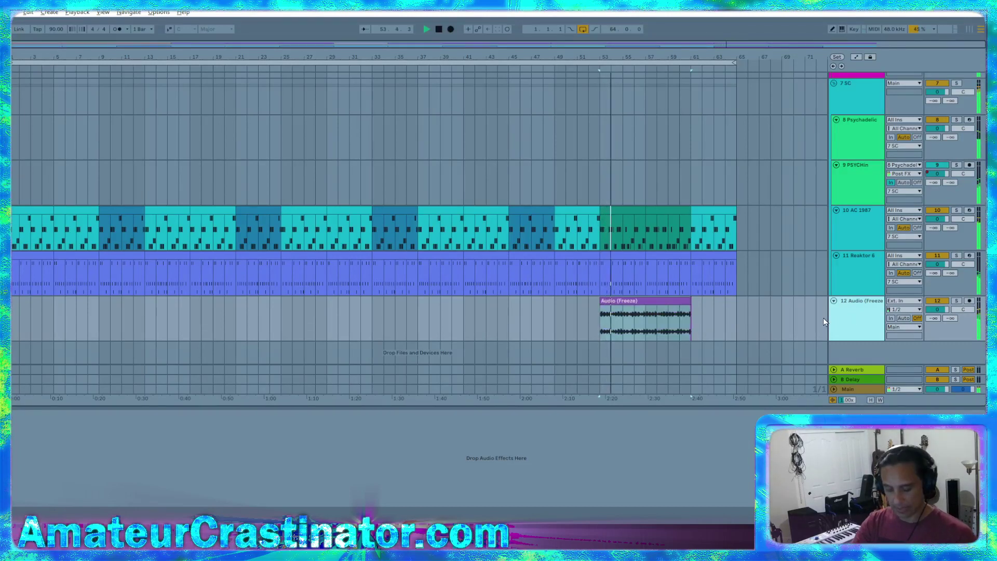
click(823, 320)
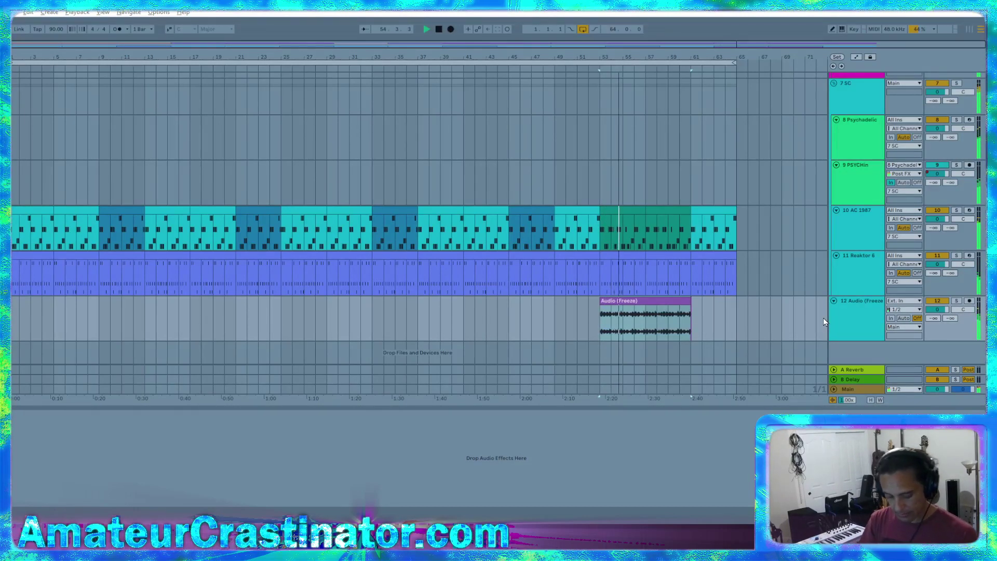
click(665, 300)
key(r)
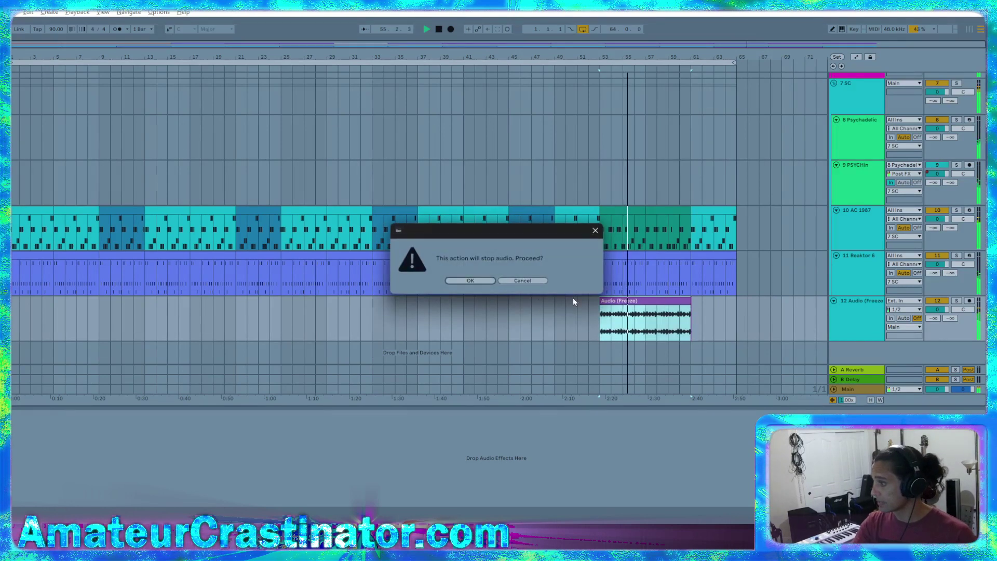
click(464, 281)
key(space)
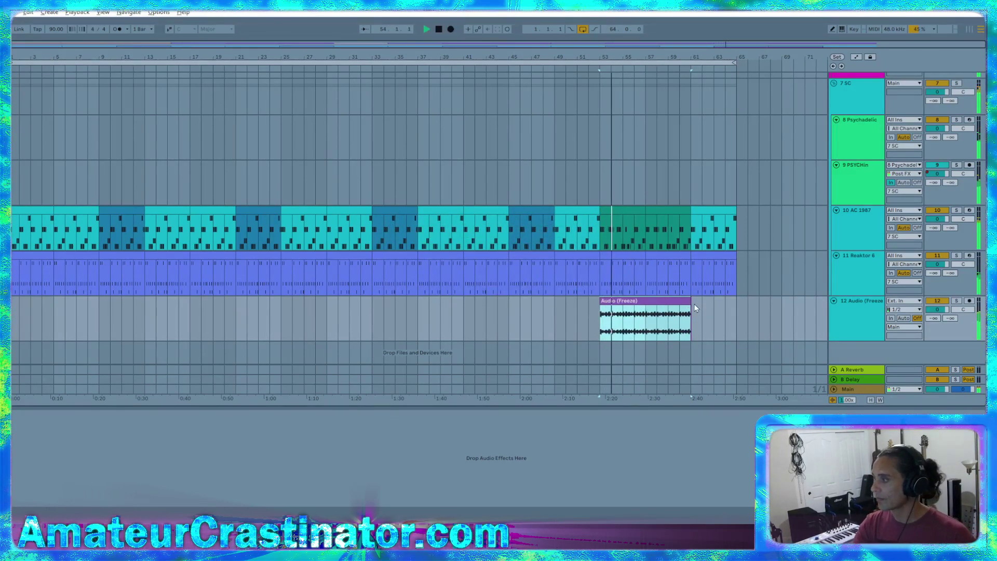
- Select the gap just after the reversed clip and toggle the audio track's activation to compare the mix, leaving it muted
click(696, 311)
drag(702, 314, 693, 314)
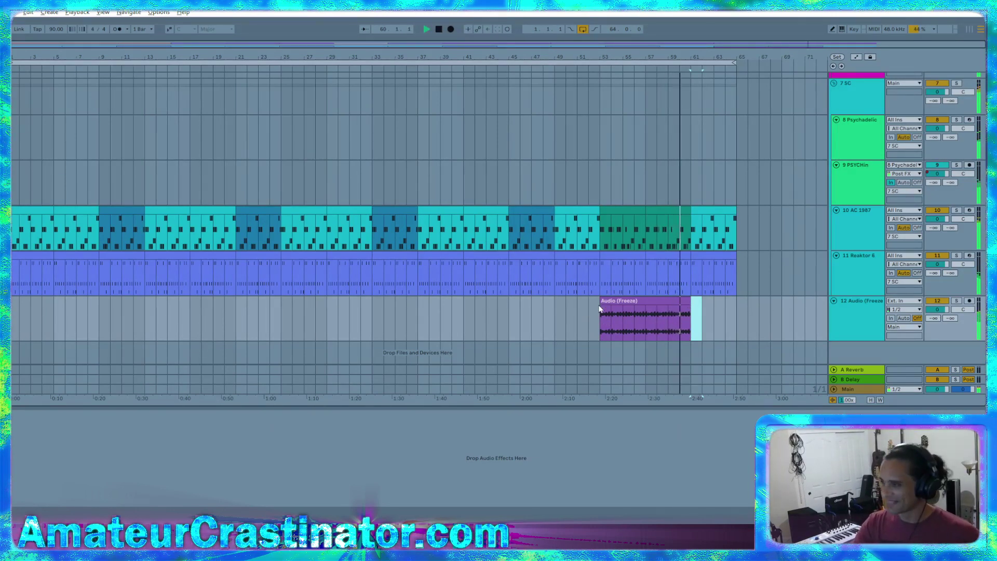
click(940, 301)
click(940, 301)
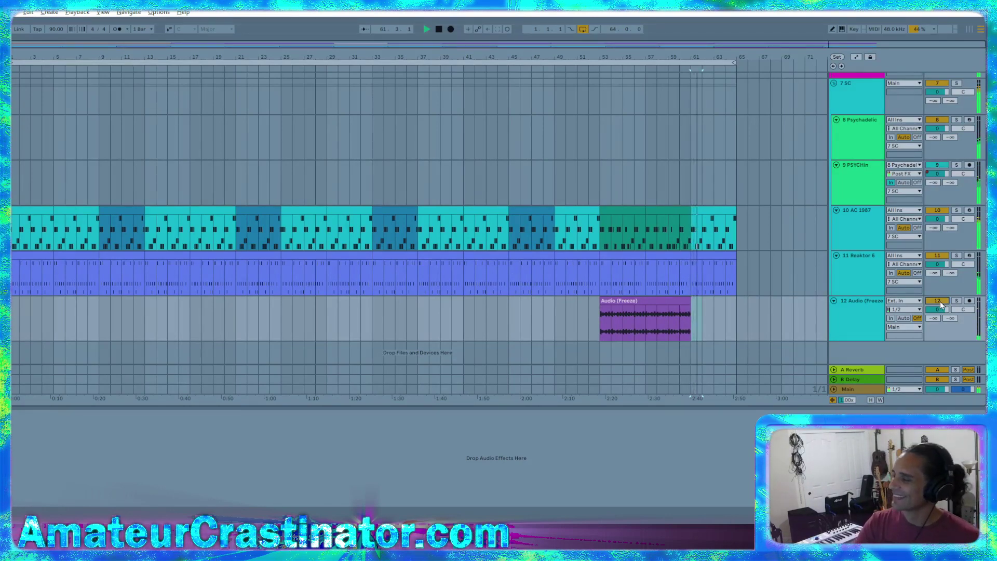
click(939, 301)
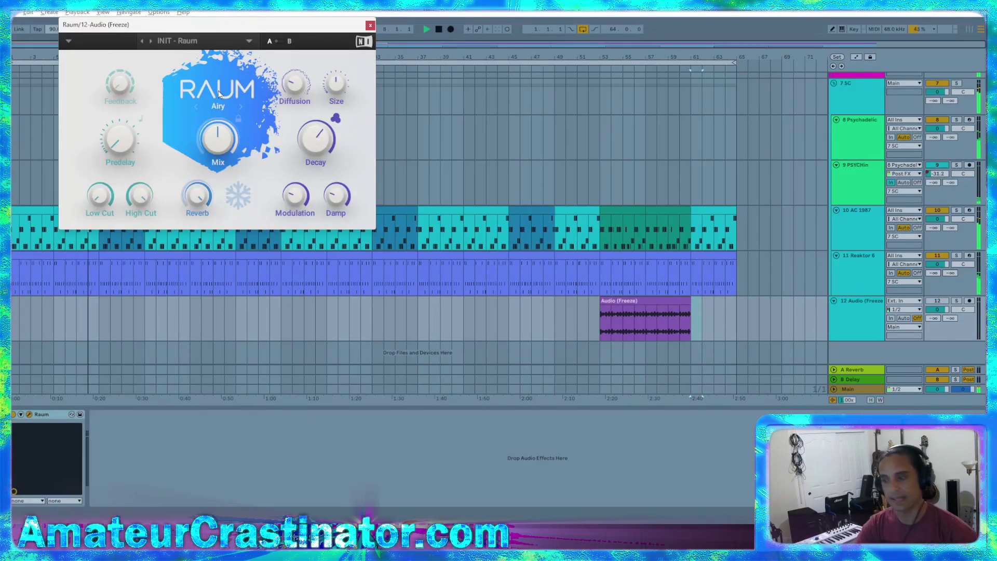
- Reposition the Raum window, then lower the reverb's Size and raise its Modulation on the reversed audio track
drag(235, 32, 524, 179)
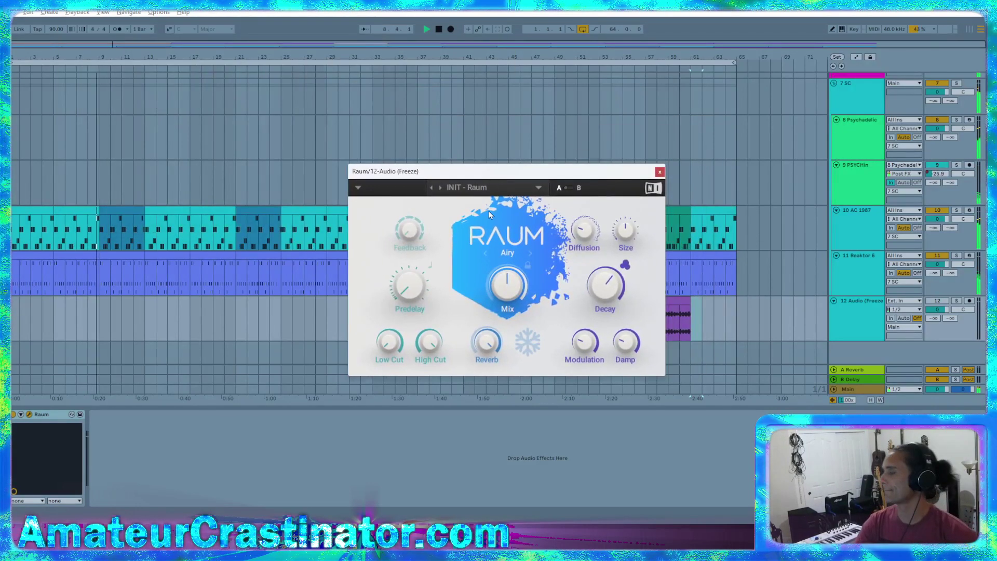
mouse_move(615, 283)
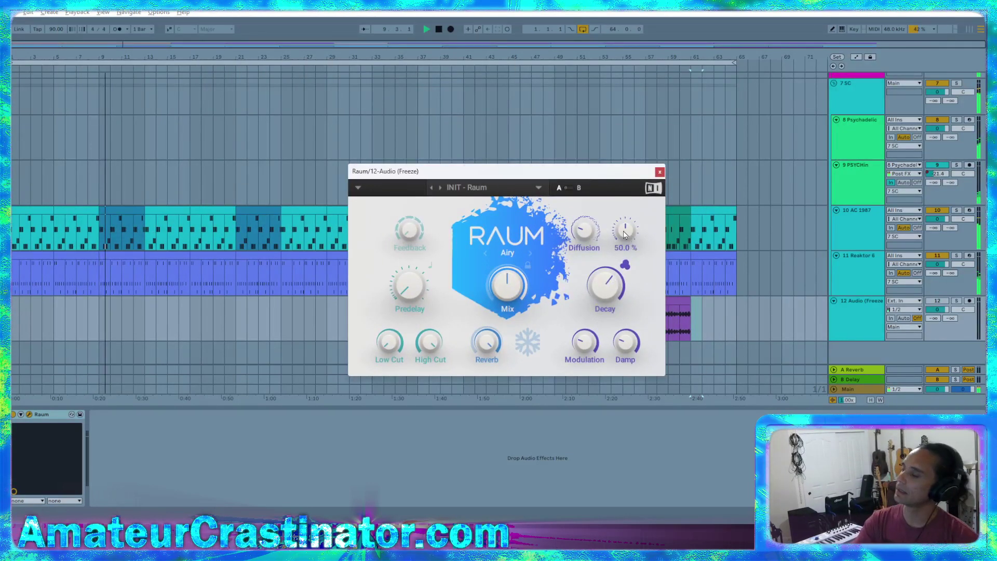
drag(624, 231, 584, 166)
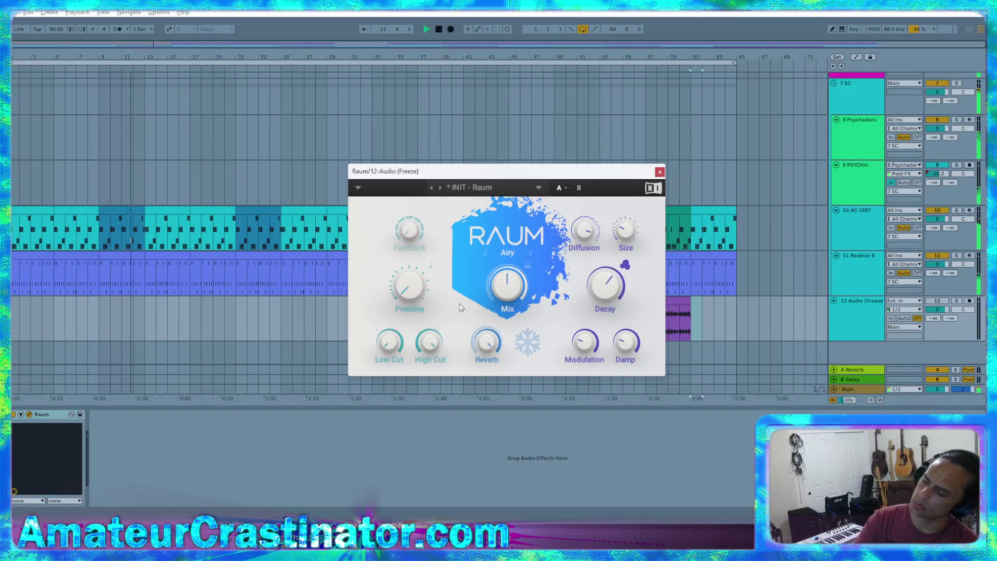
mouse_move(583, 345)
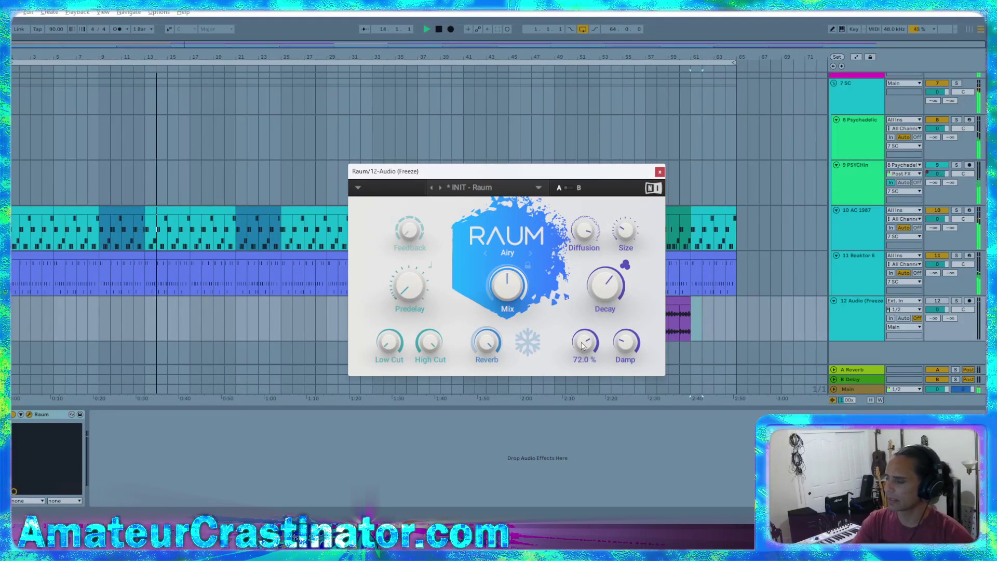
mouse_move(582, 352)
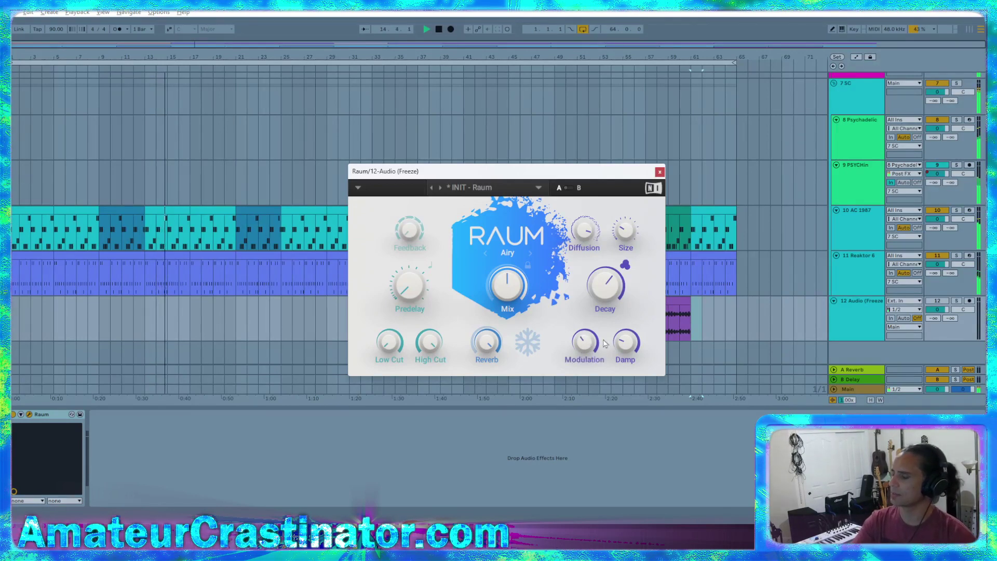
- Try adjusting Raum's Damp and Predelay, and close the plug-in window
mouse_move(632, 348)
mouse_move(633, 349)
mouse_down()
mouse_move(633, 334)
mouse_move(632, 347)
mouse_up()
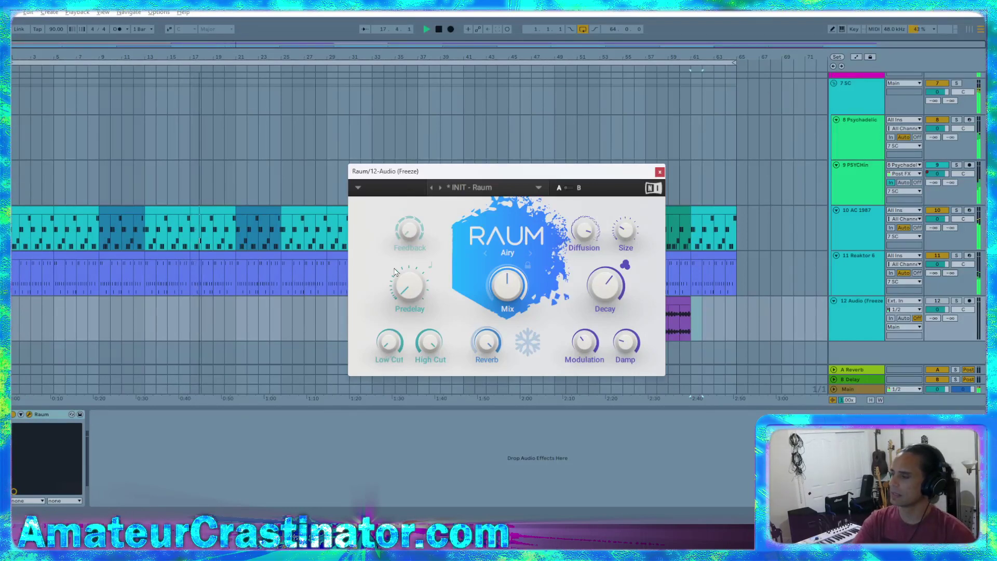
drag(410, 285, 417, 298)
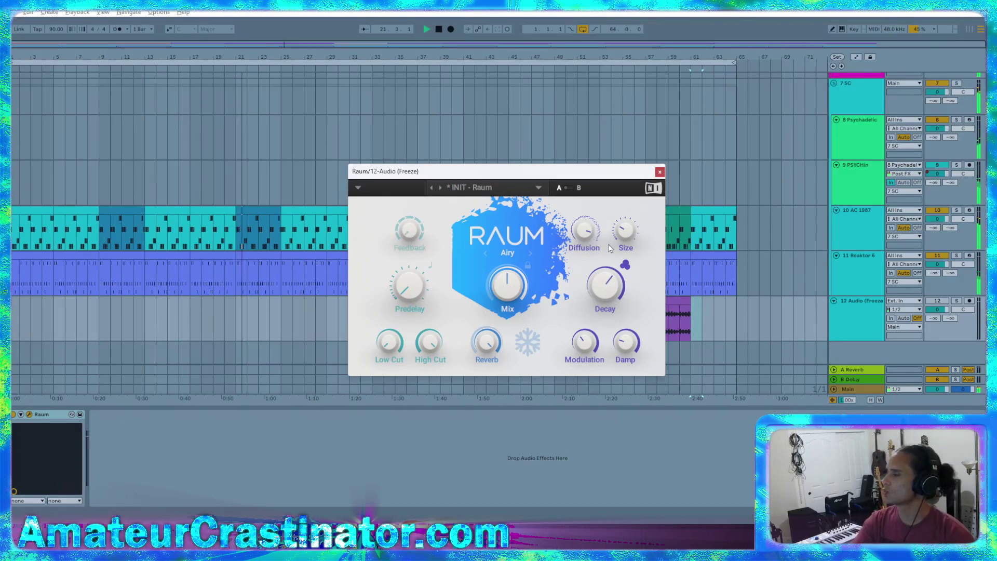
mouse_move(628, 231)
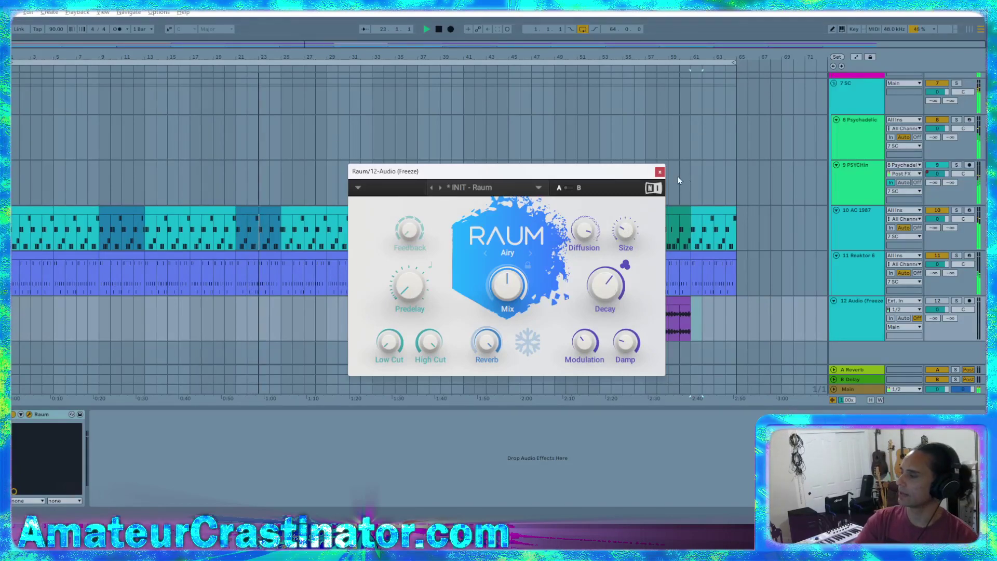
click(659, 171)
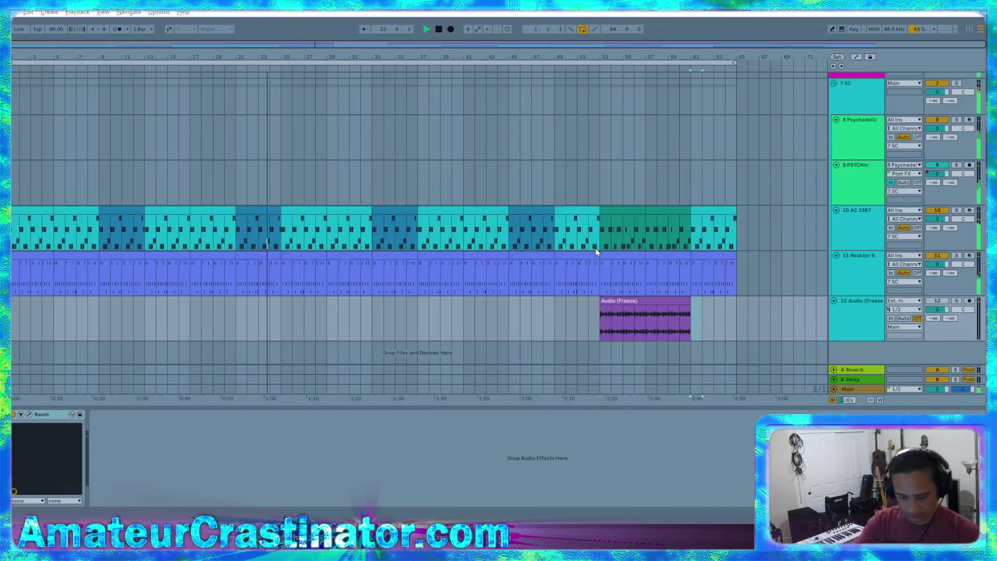
- Solo the audio track and play its reversed clip from bar 53 through the Raum reverb
key(s)
key(space)
key(space)
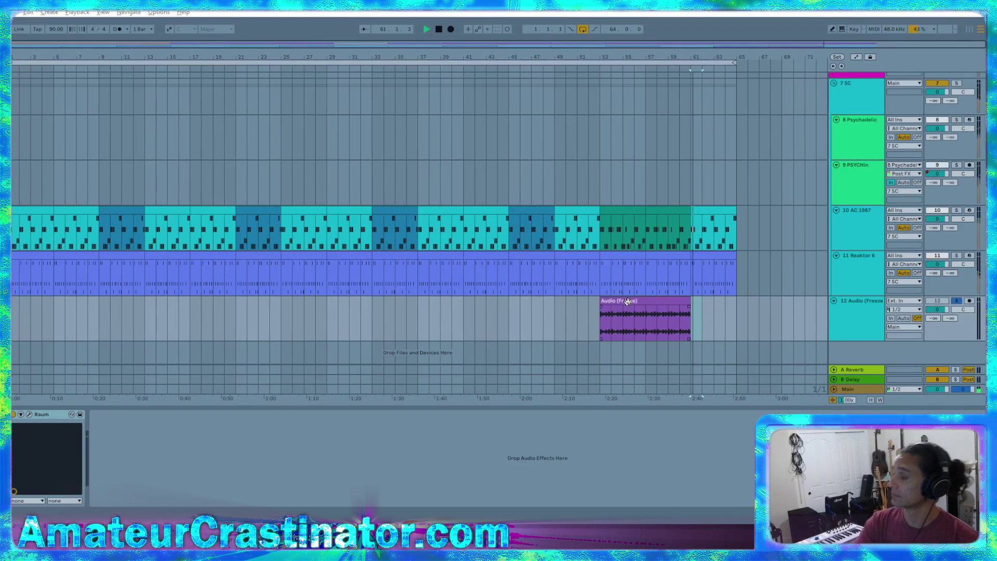
click(625, 301)
key(space)
key(space)
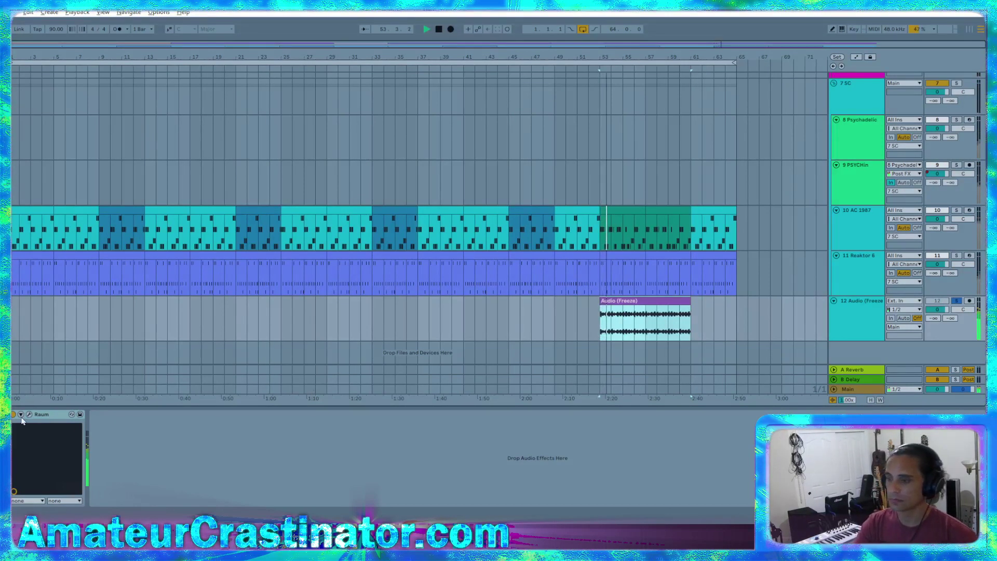
- Make Raum fully wet, with Low Cut at -9.30 dB, Decay at 4.5 s, a smaller Size and more Damp
key(ctrl+alt+p)
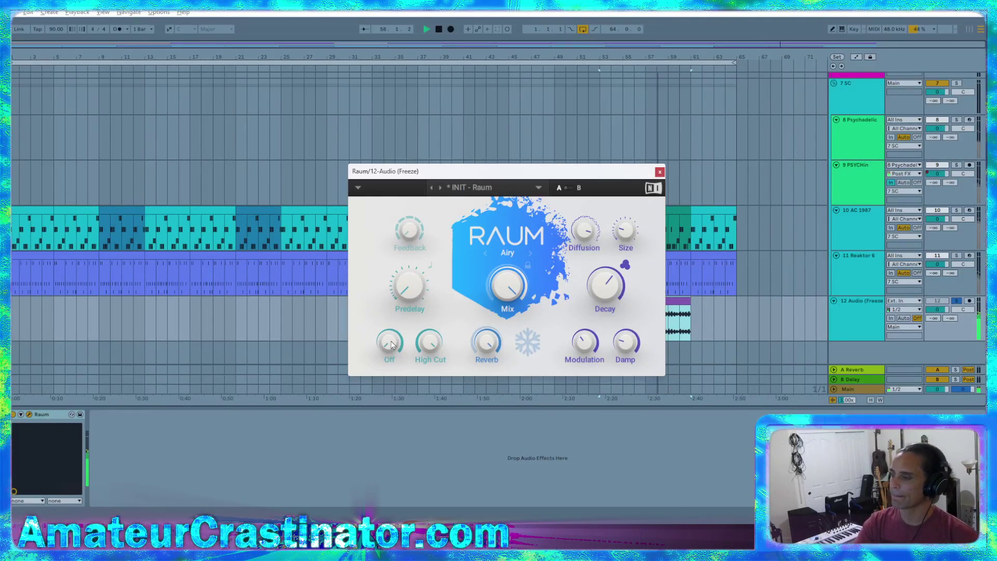
drag(389, 341, 390, 328)
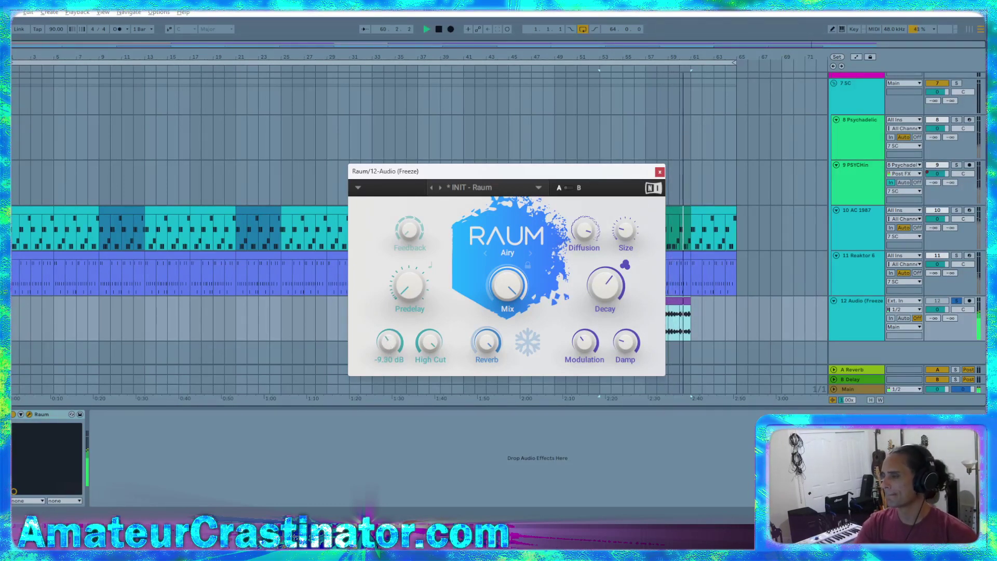
drag(597, 279, 597, 283)
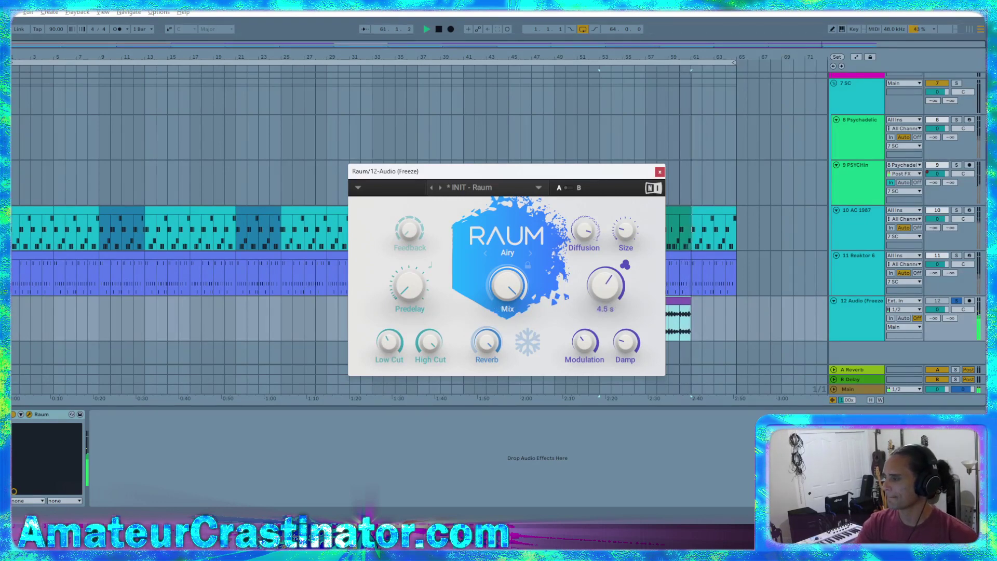
drag(621, 238, 618, 253)
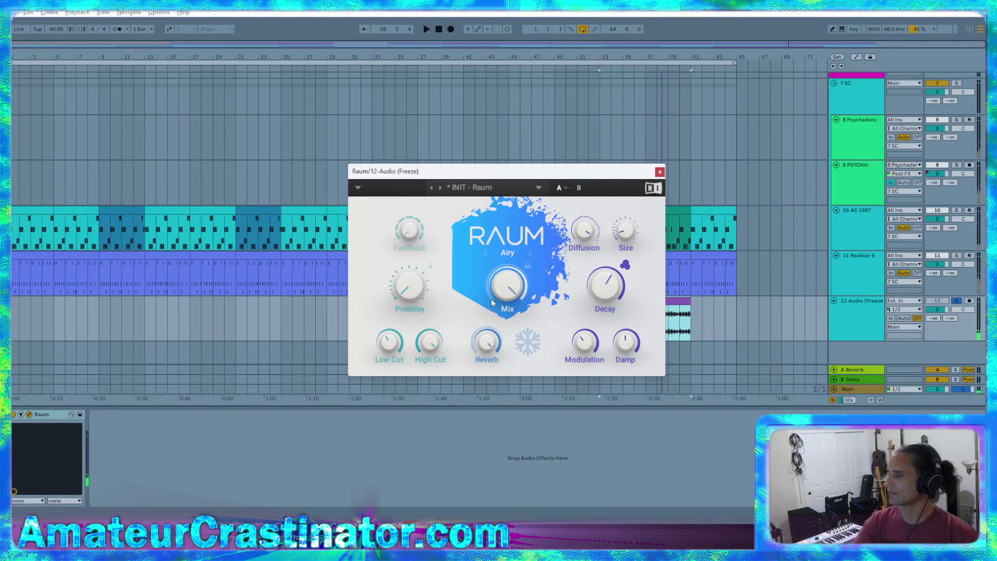
- Close Raum and freeze and flatten the audio track to print the reverb
click(659, 172)
right_click(852, 320)
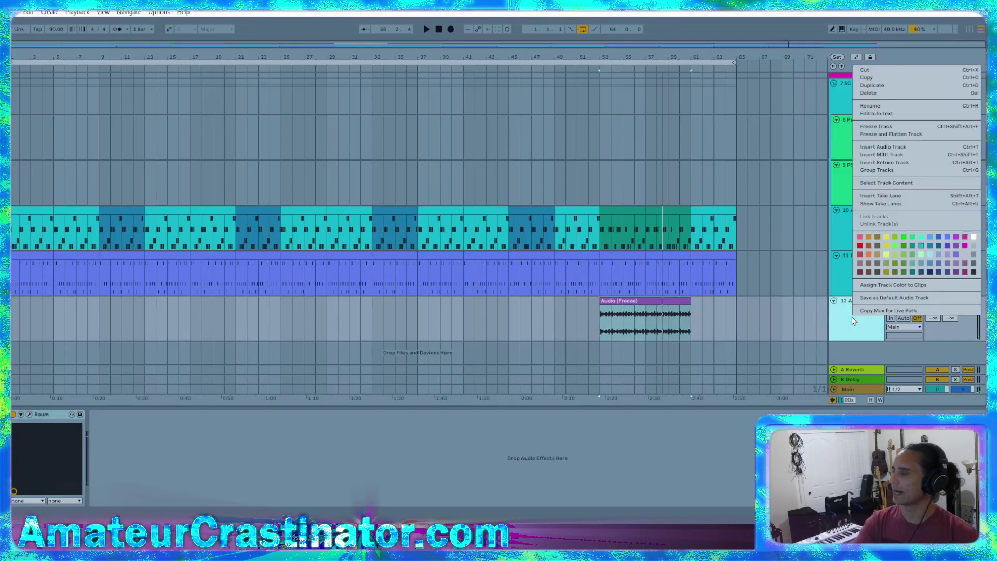
click(884, 134)
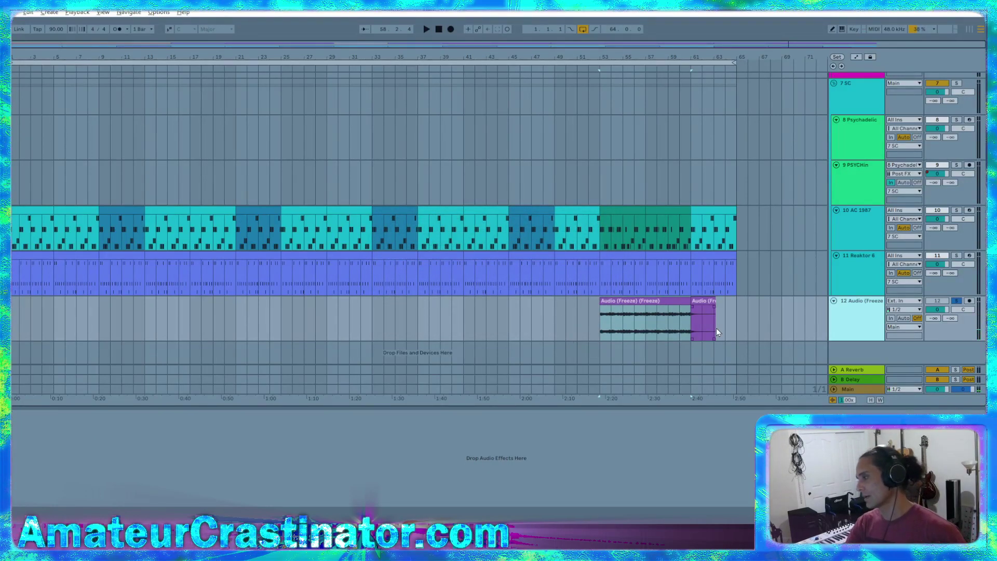
- Reverse the flattened reverb clip, extend its start to just before bar 51, and delete the separate tail clip
click(664, 302)
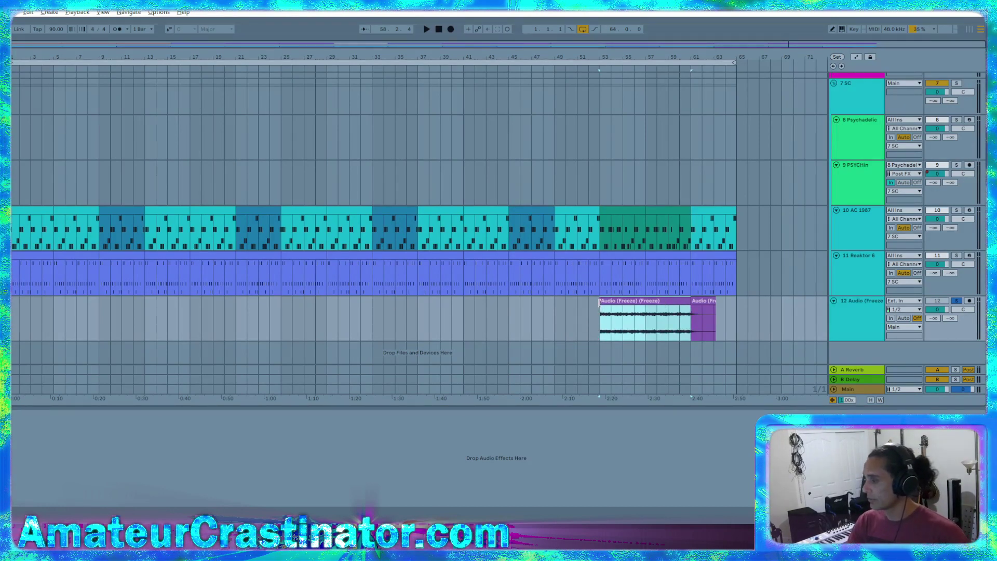
drag(600, 303, 558, 304)
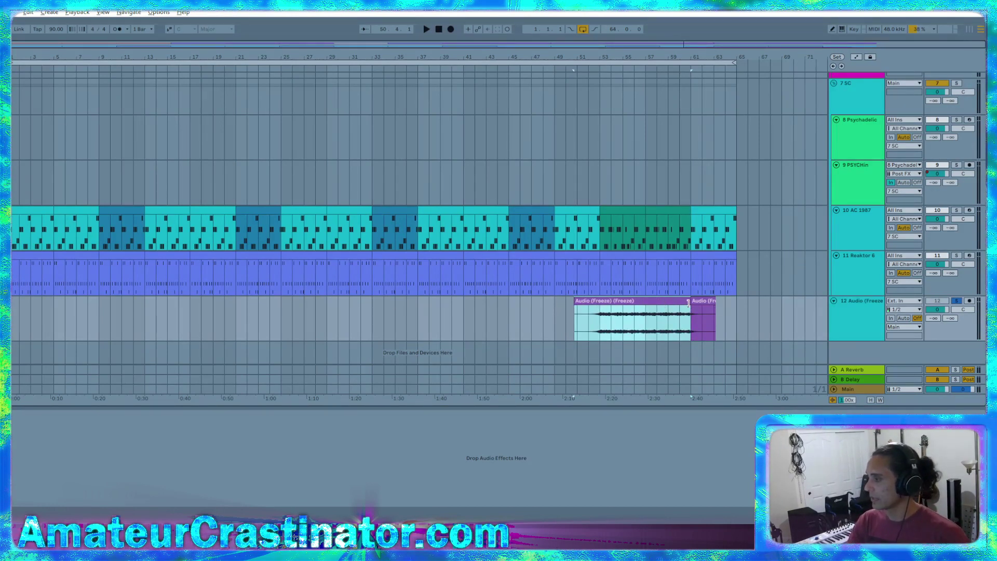
click(706, 303)
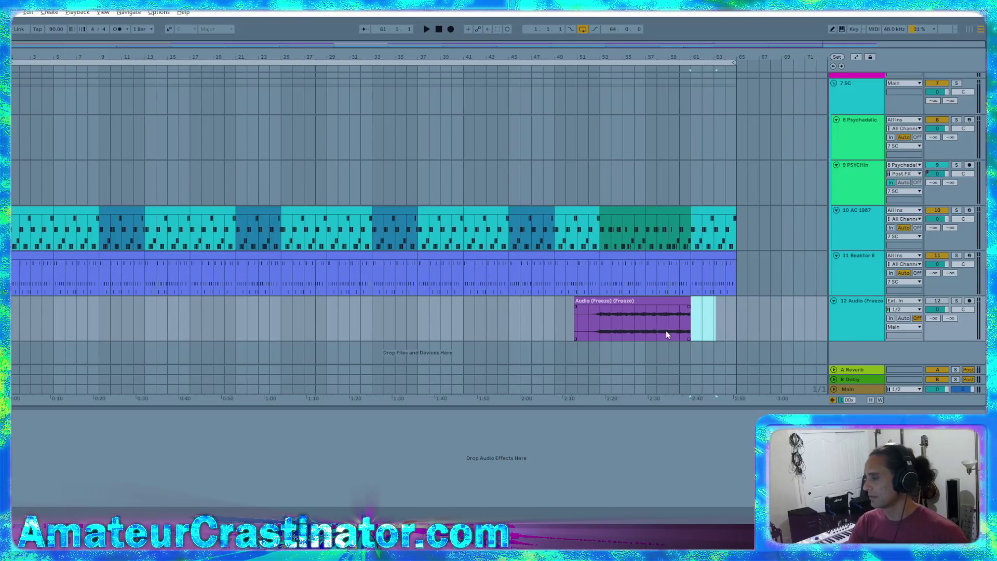
- Play the full mix from bar 49 with the reversed reverb track activated
click(558, 315)
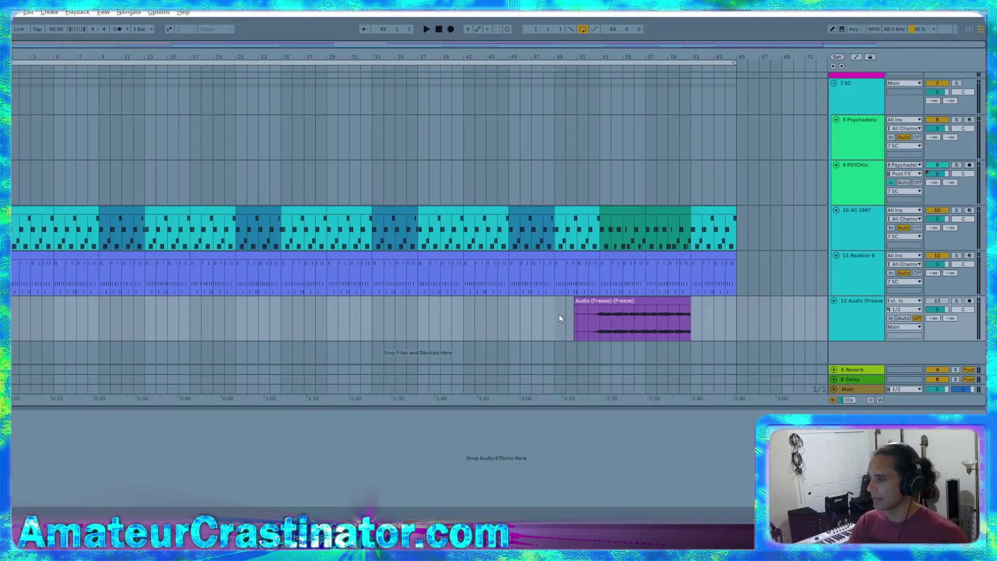
key(space)
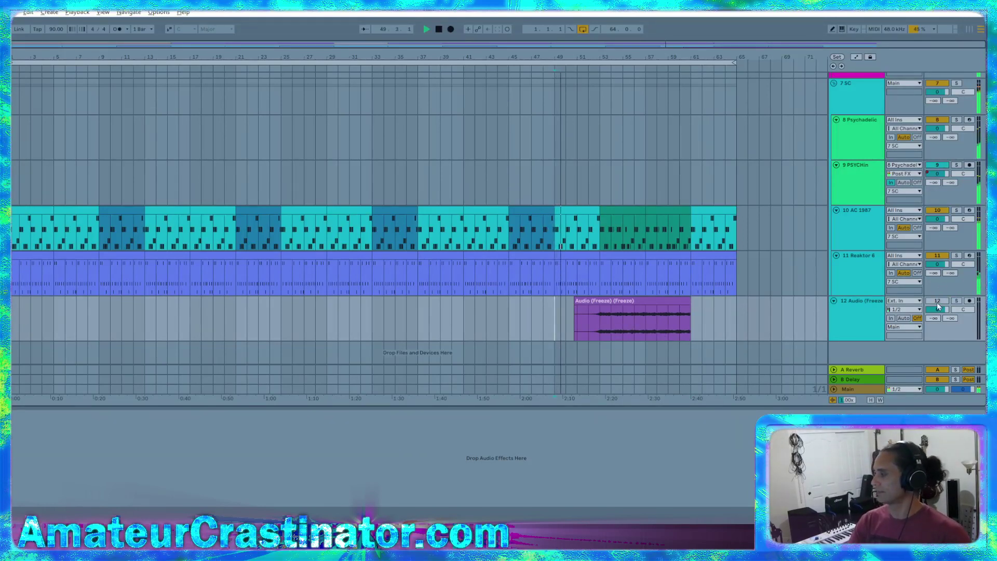
click(936, 301)
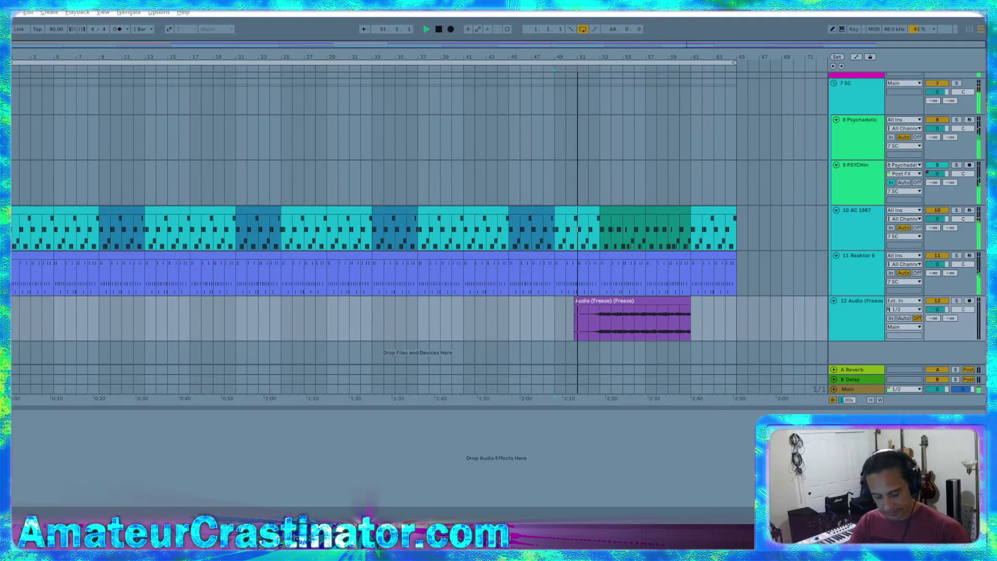
- Add an EQ Eight to the reverb track with a low cut at about 88 Hz and a narrowed -2.60 dB dip at 861 Hz
key(Return)
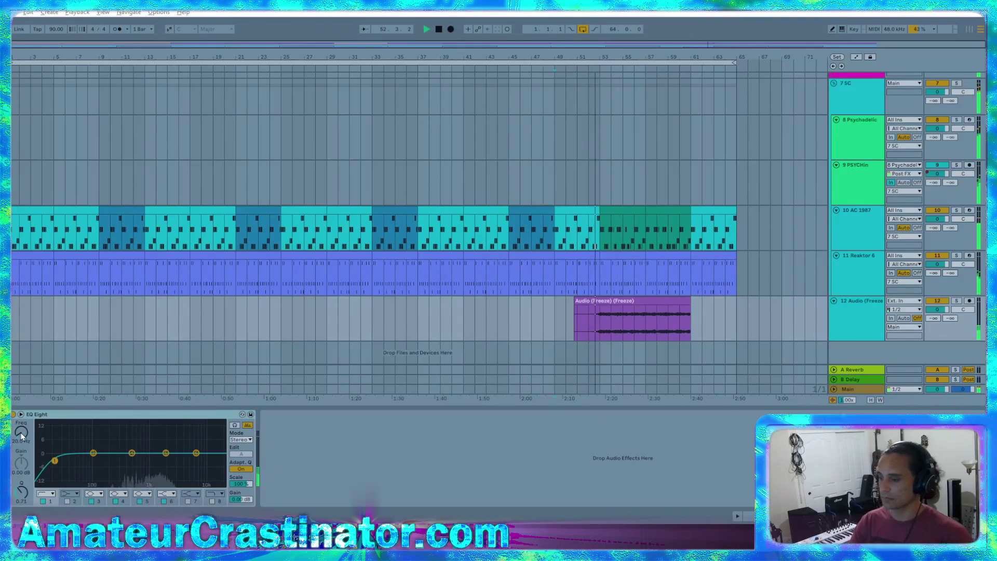
drag(21, 432, 21, 412)
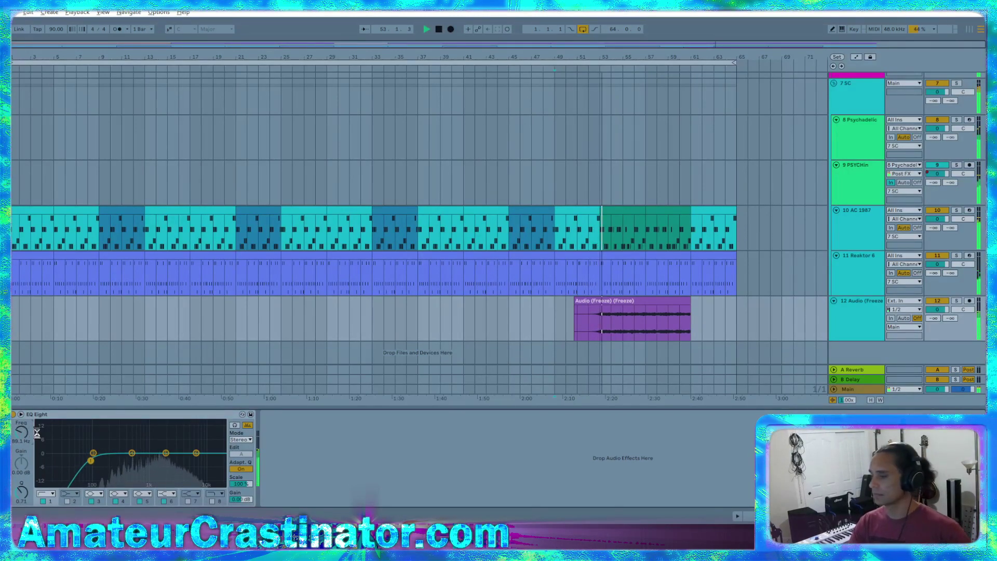
drag(131, 454, 145, 459)
drag(21, 491, 21, 474)
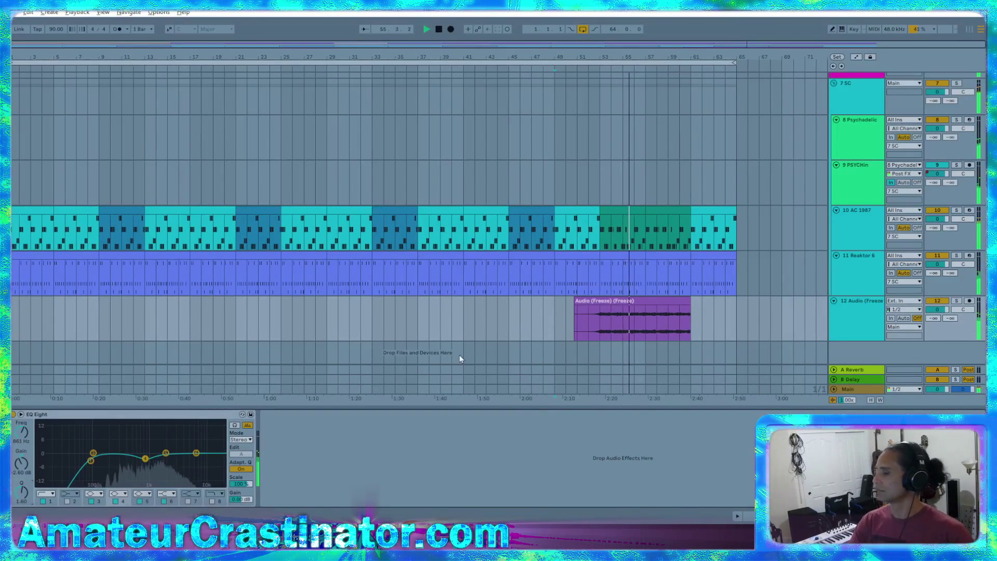
- Show automation and shape a curved Track Volume dip on PSYCHin from bar 53 to about bar 62, reaching -18.0 dB near bar 57
scroll(415, 233, up, 3)
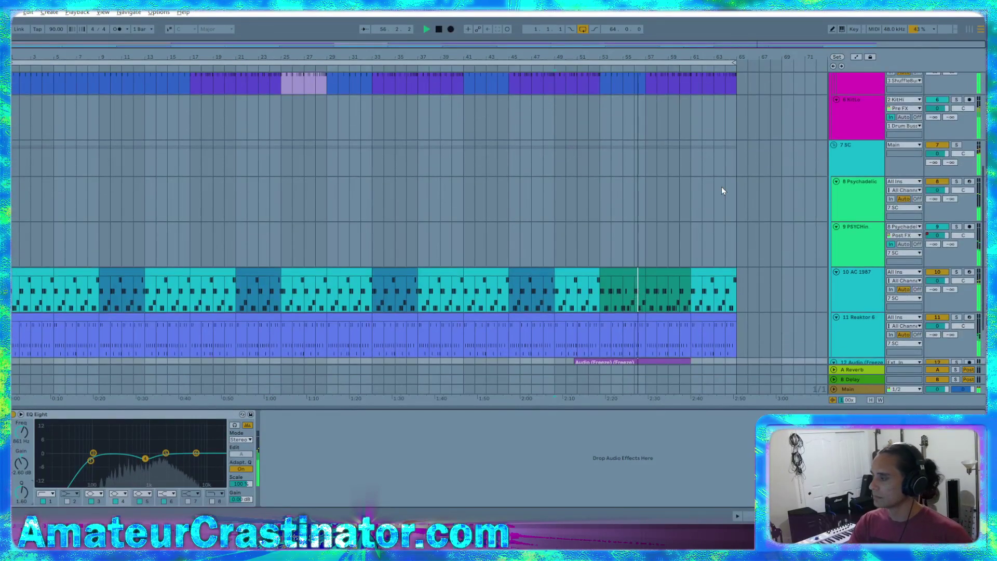
click(862, 251)
key(a)
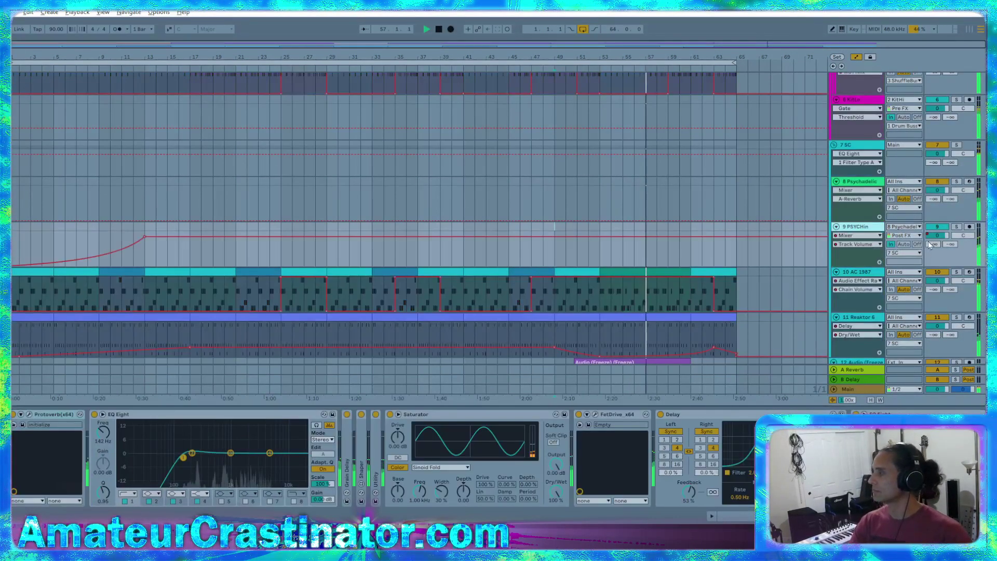
scroll(830, 212, down, 3)
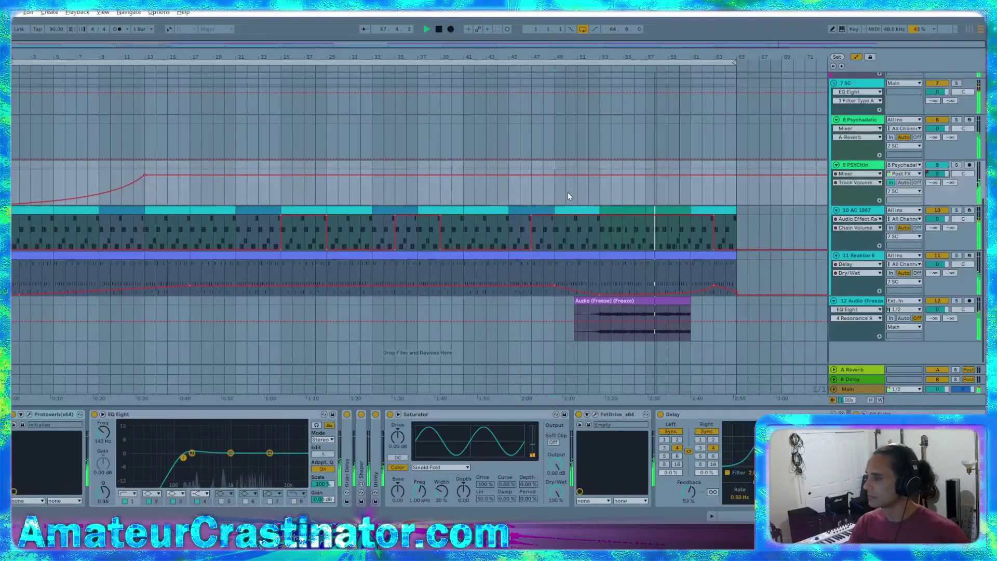
scroll(643, 176, up, 1)
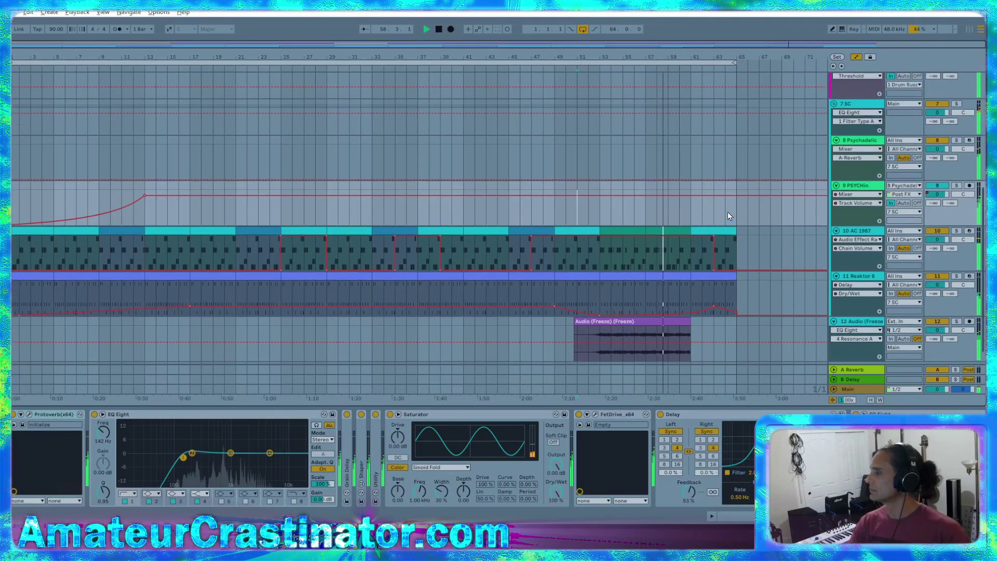
click(598, 195)
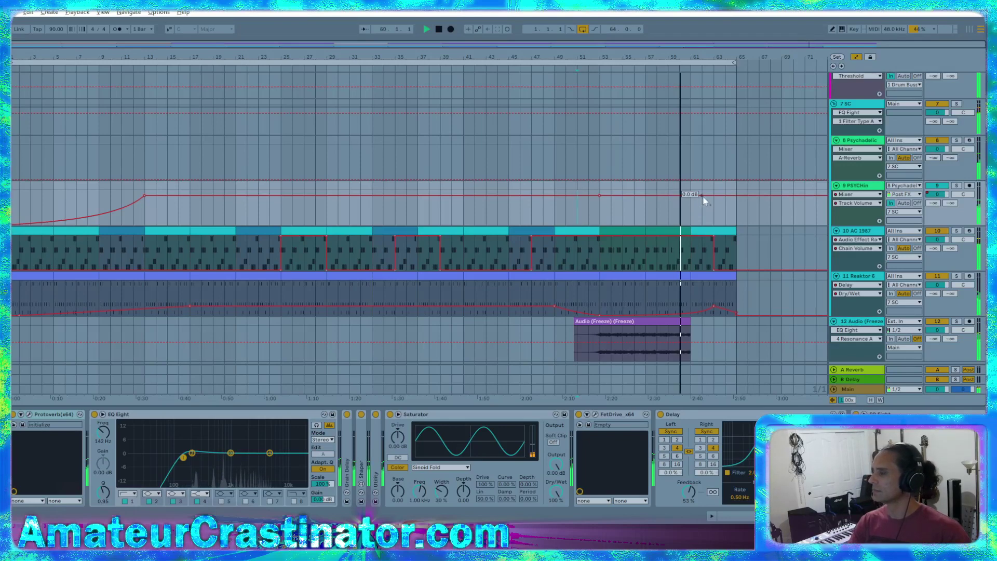
drag(646, 196, 660, 210)
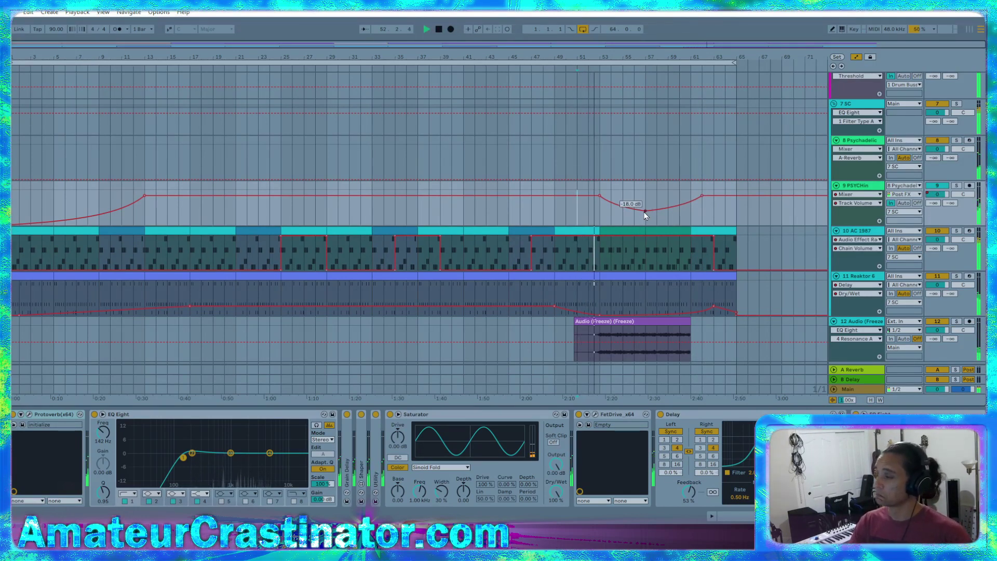
- Shape a curved Track Volume dip on Psychadelic from bar 53 to bar 61, and end the PSYCHin dip at bar 61 as well
key(s)
key(s)
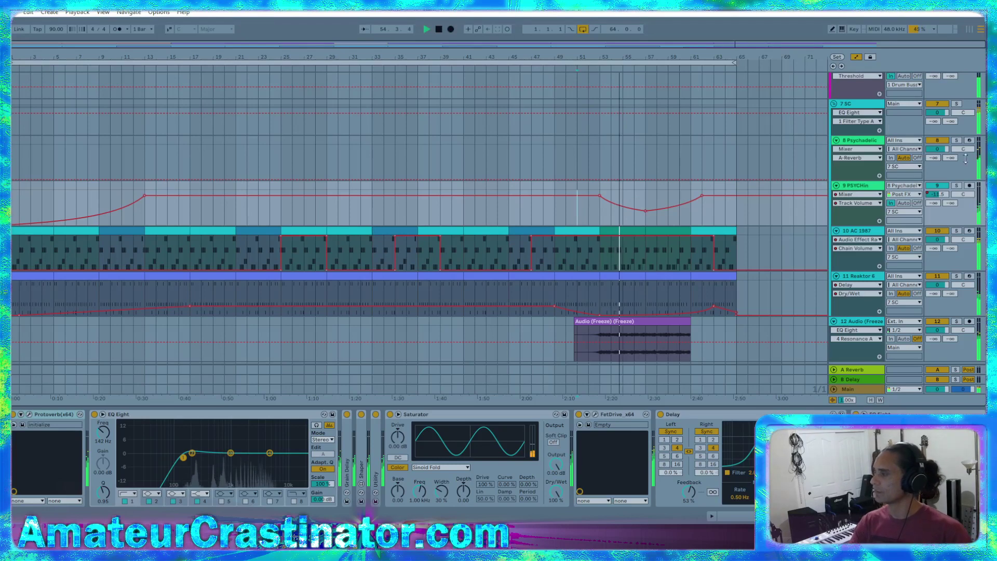
click(937, 149)
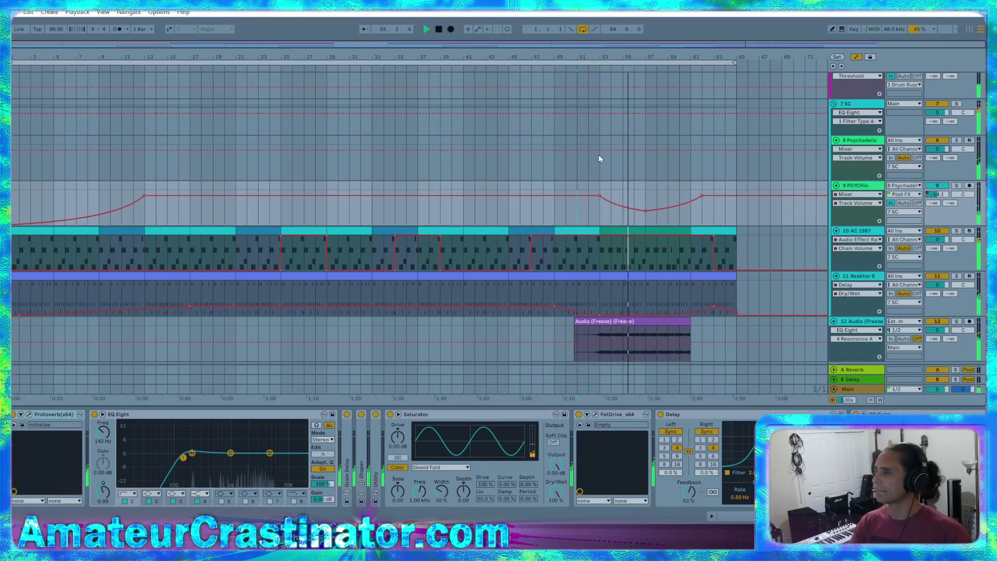
click(599, 150)
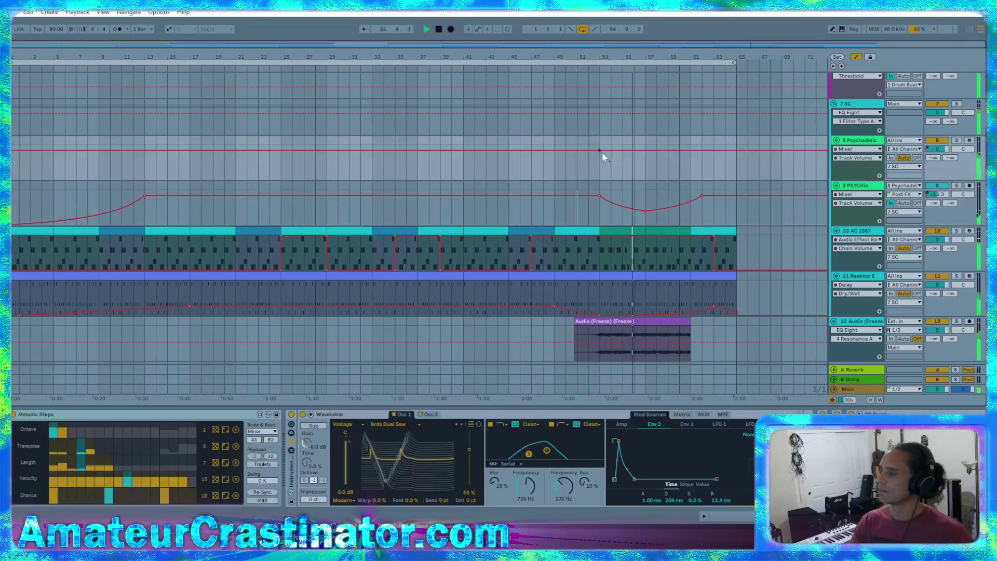
click(701, 151)
drag(647, 151, 649, 162)
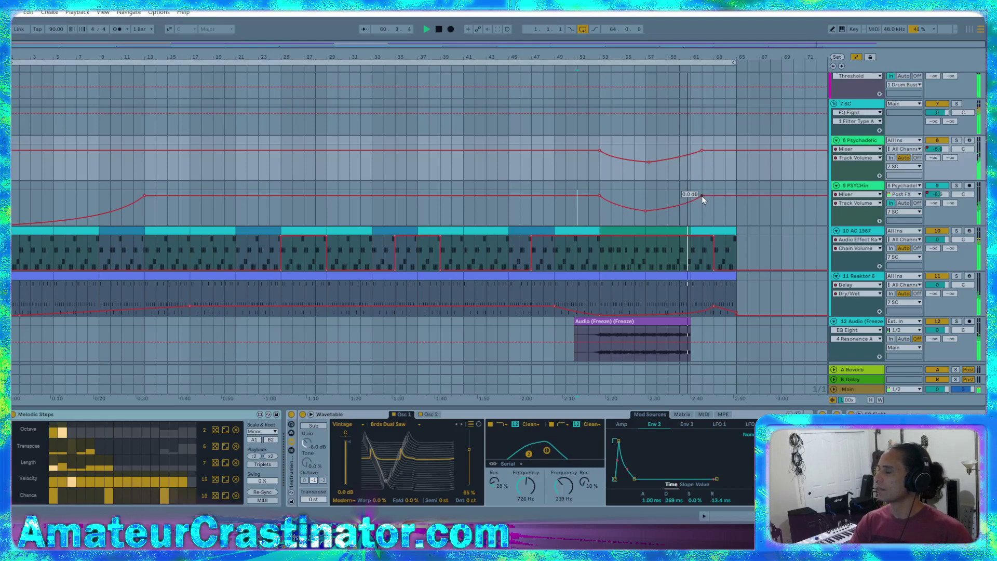
drag(701, 196, 691, 196)
drag(701, 151, 690, 151)
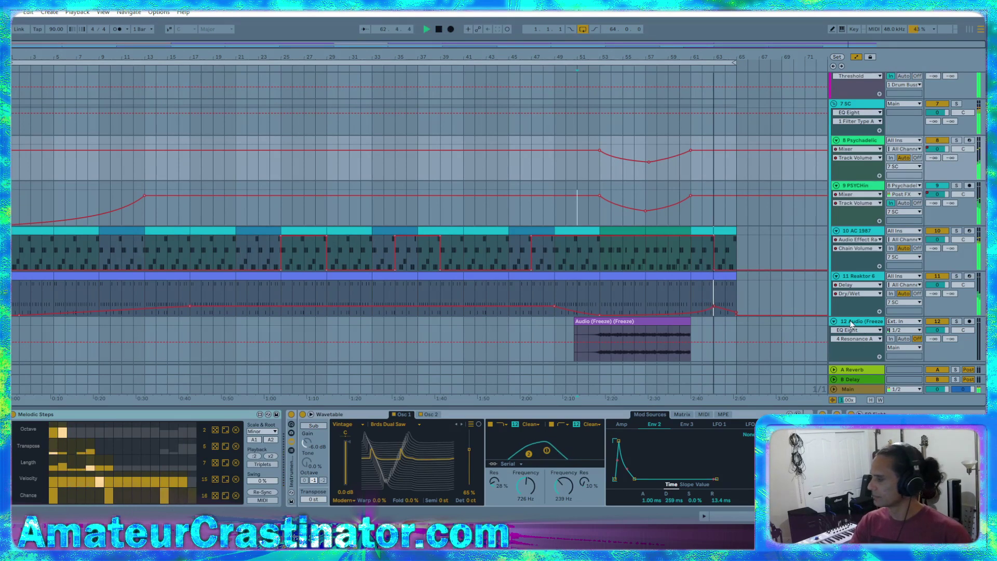
- Replay the section, add a band 5 dip in the reverb track's EQ Eight, and shift the 861 Hz dip lower at -1.12 dB
click(807, 359)
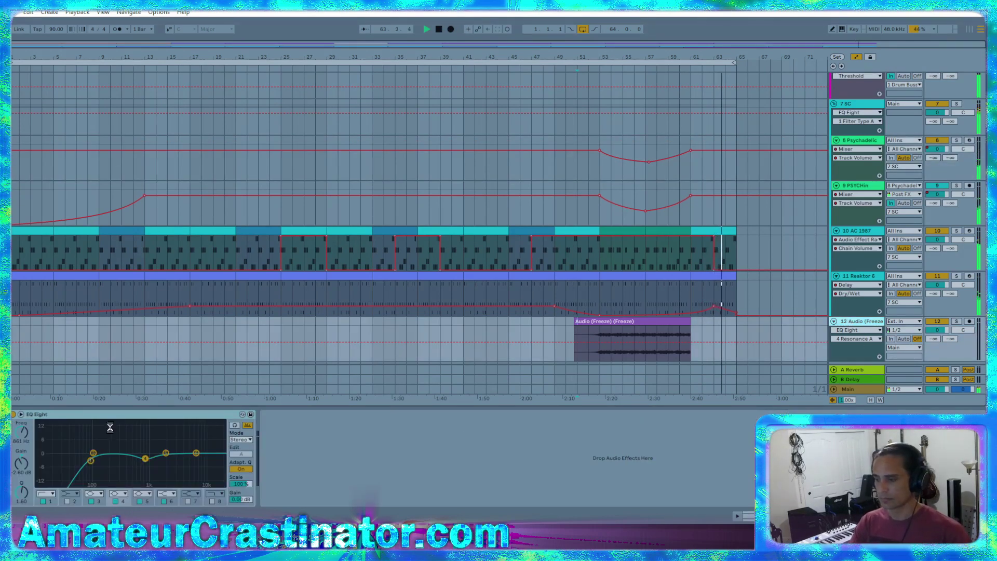
click(185, 415)
key(space)
key(space)
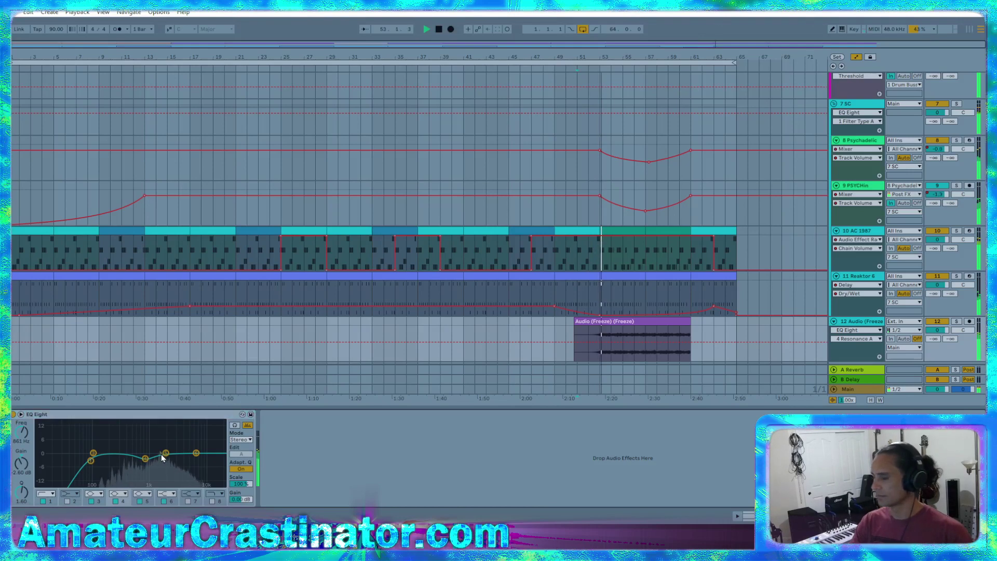
drag(166, 453, 158, 460)
mouse_move(22, 492)
mouse_down()
mouse_move(22, 460)
mouse_move(23, 490)
mouse_up()
drag(146, 458, 142, 456)
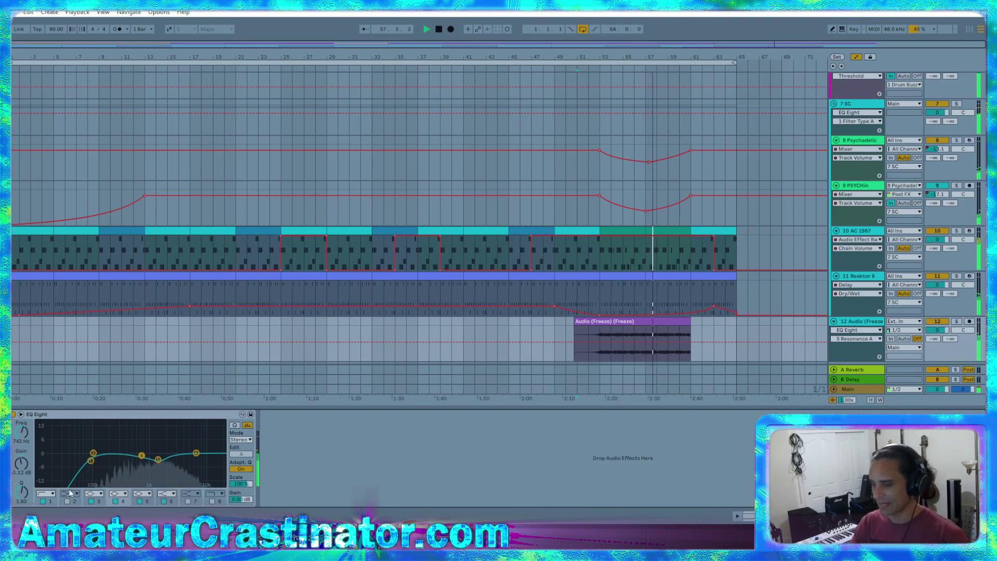
- Change EQ Eight's band 4 to a notch at about 880 Hz and raise the low cut to about 186 Hz
click(118, 494)
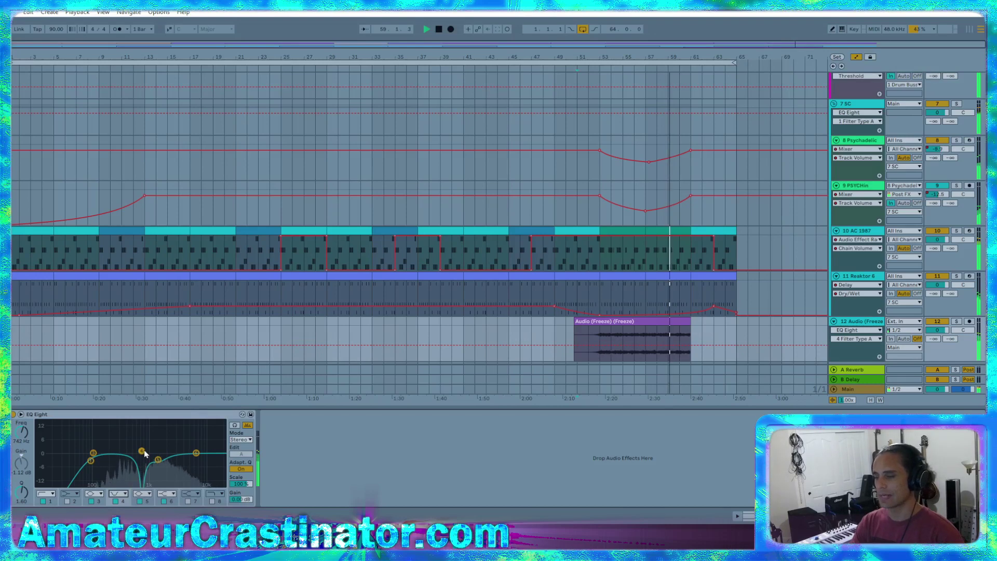
drag(142, 452, 146, 448)
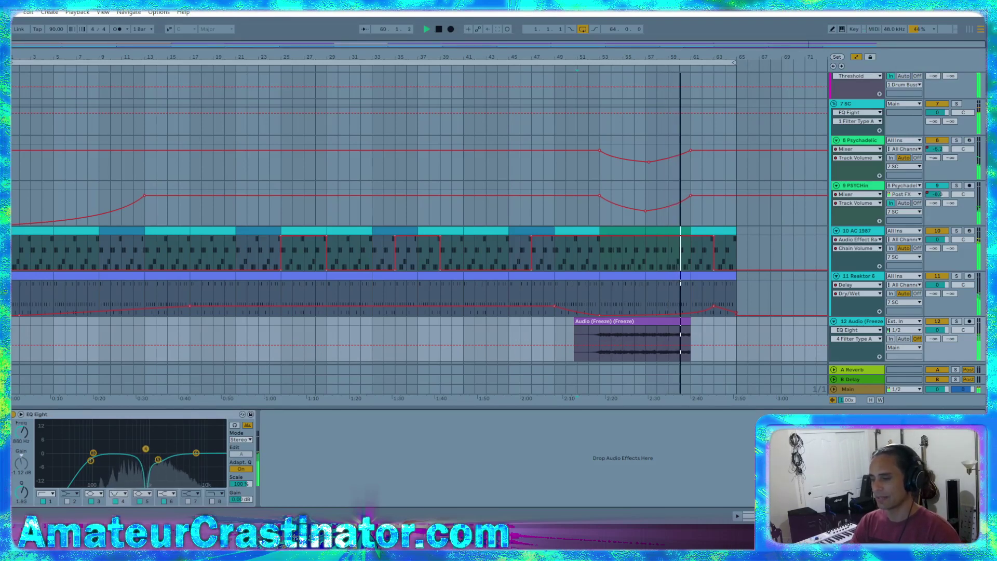
click(50, 494)
click(22, 426)
click(22, 431)
drag(22, 430, 21, 413)
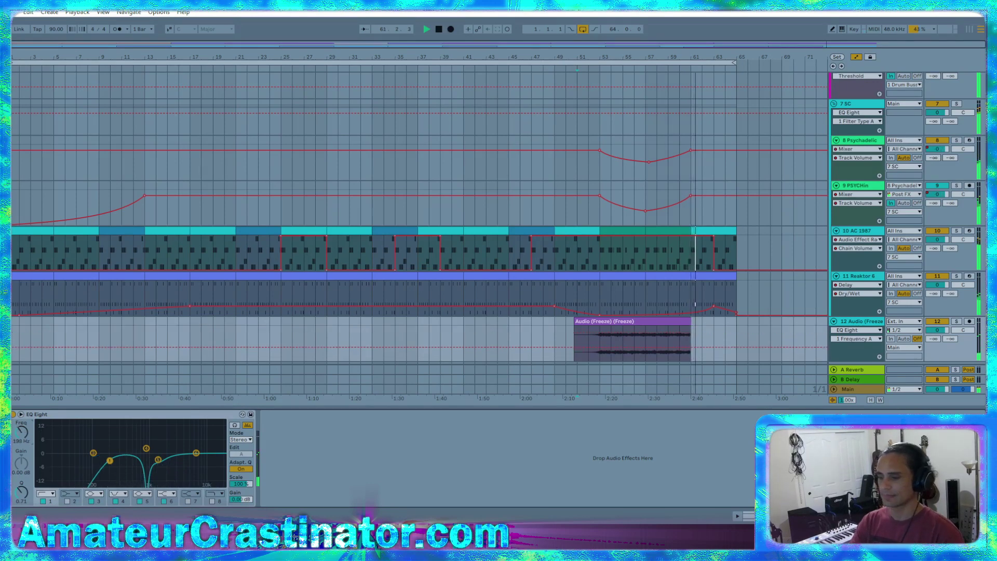
- Switch EQ Eight to M/S mode and give the side channel a low cut at about 498 Hz while replaying
click(240, 440)
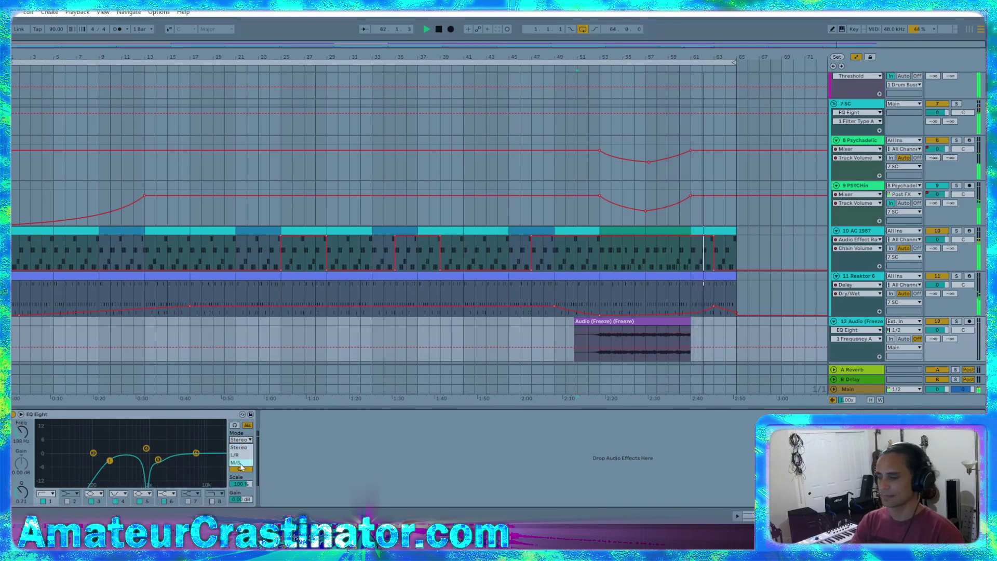
click(235, 462)
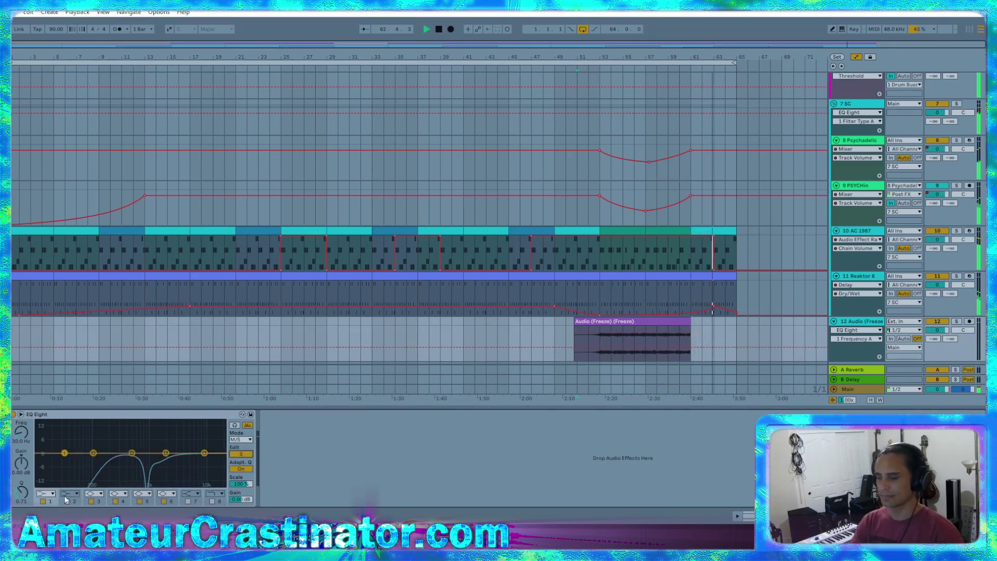
click(45, 493)
click(46, 441)
drag(22, 435, 22, 405)
key(space)
key(space)
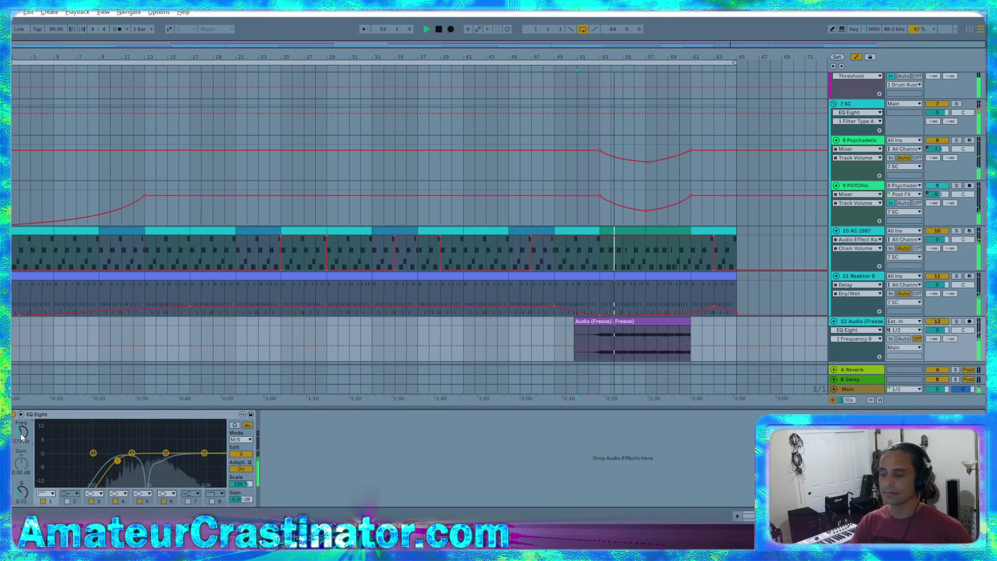
drag(22, 437, 22, 413)
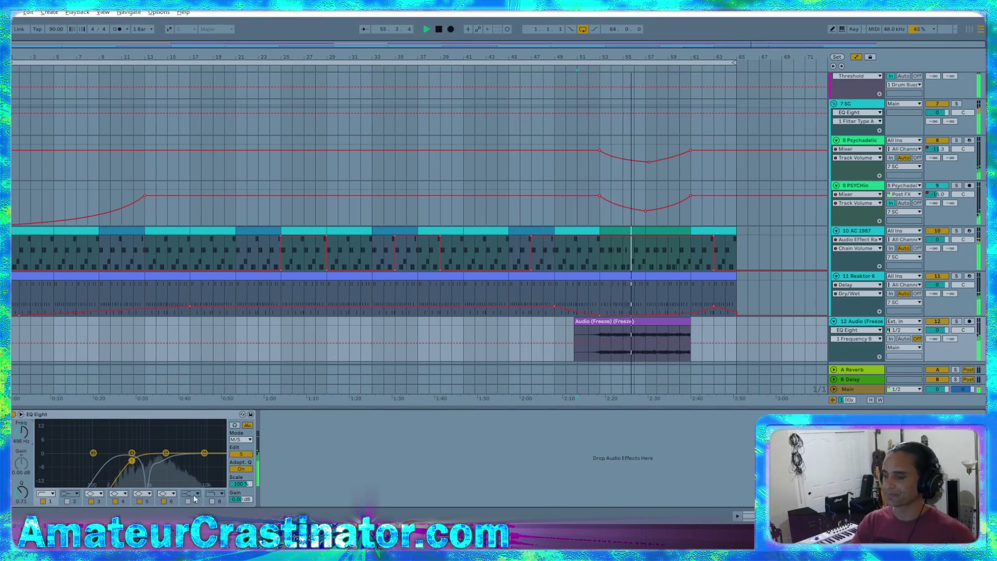
- Make band 5 of the side channel a notch at 1.00 kHz
click(143, 494)
click(142, 465)
drag(170, 460, 149, 468)
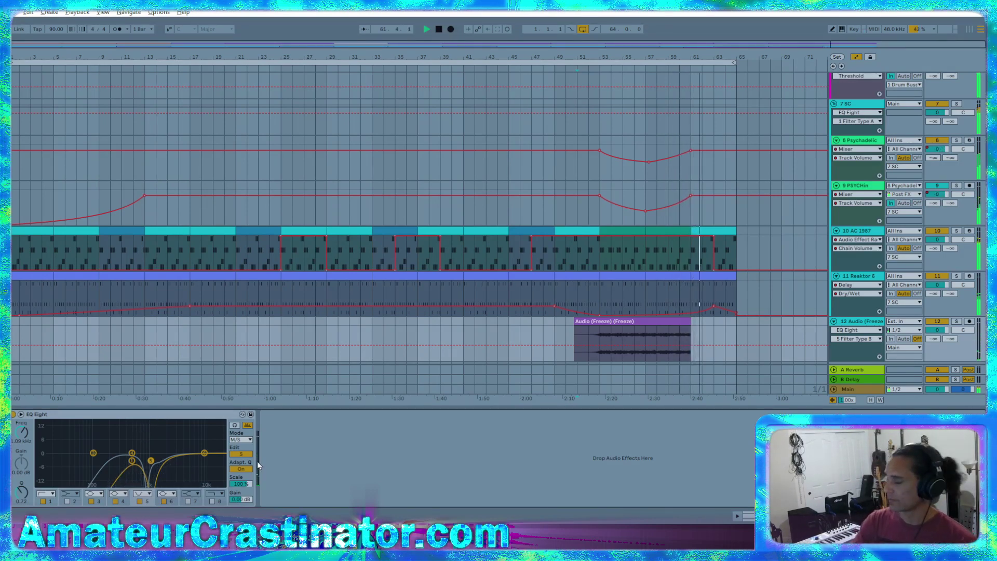
- Hide automation, then freeze and flatten the reversed reverb track and select its new clip
key(a)
right_click(853, 328)
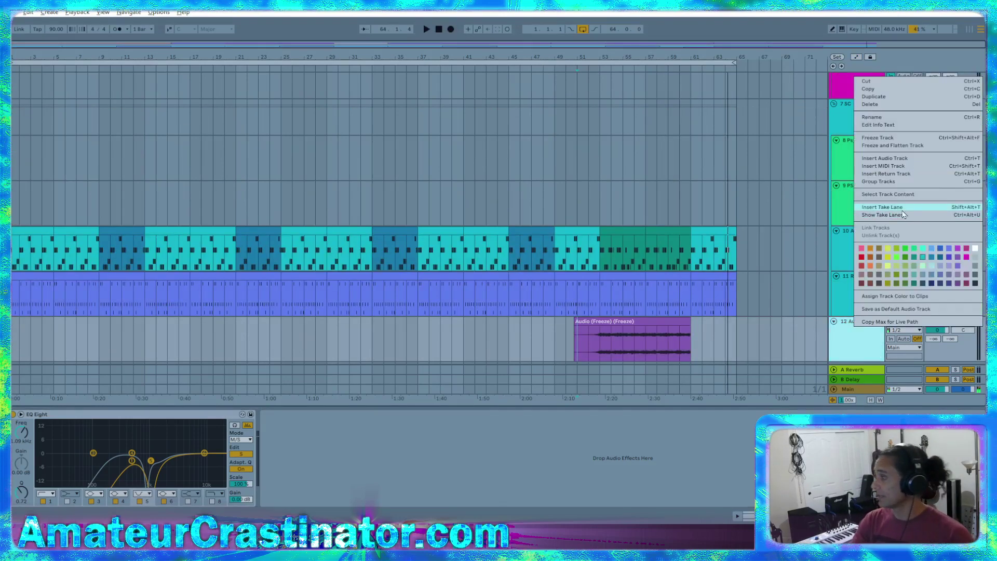
click(894, 146)
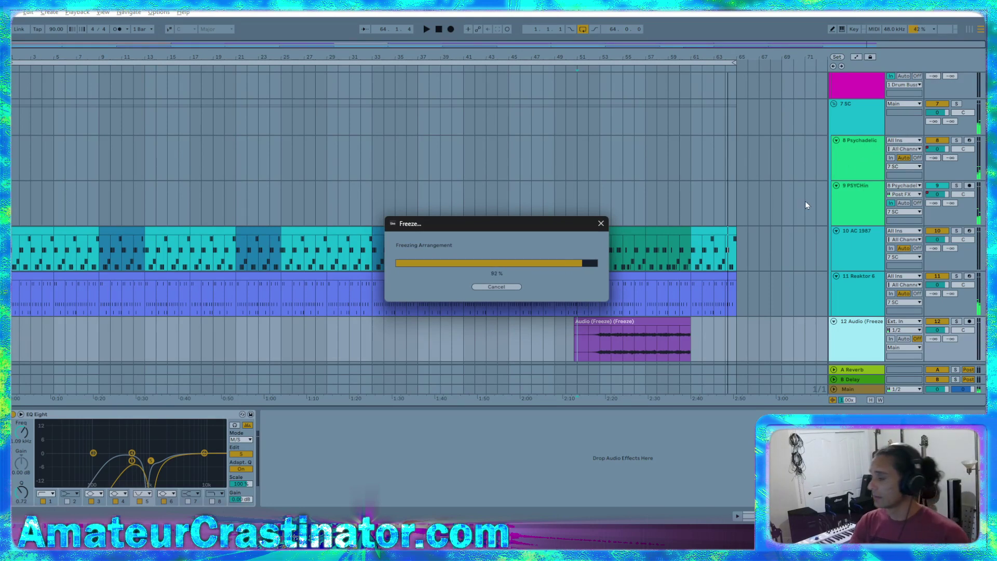
click(635, 321)
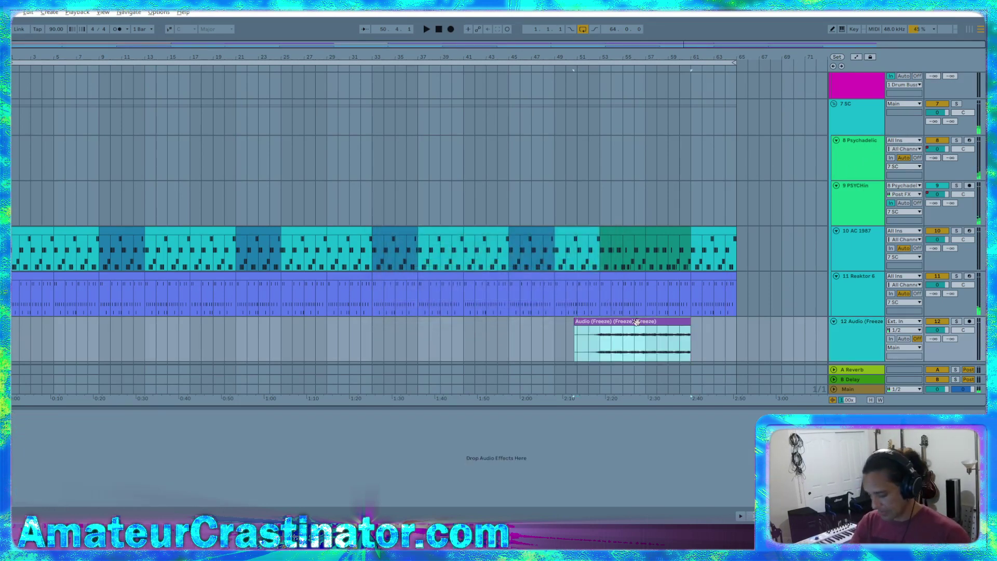
click(854, 341)
scroll(835, 355, down, 1)
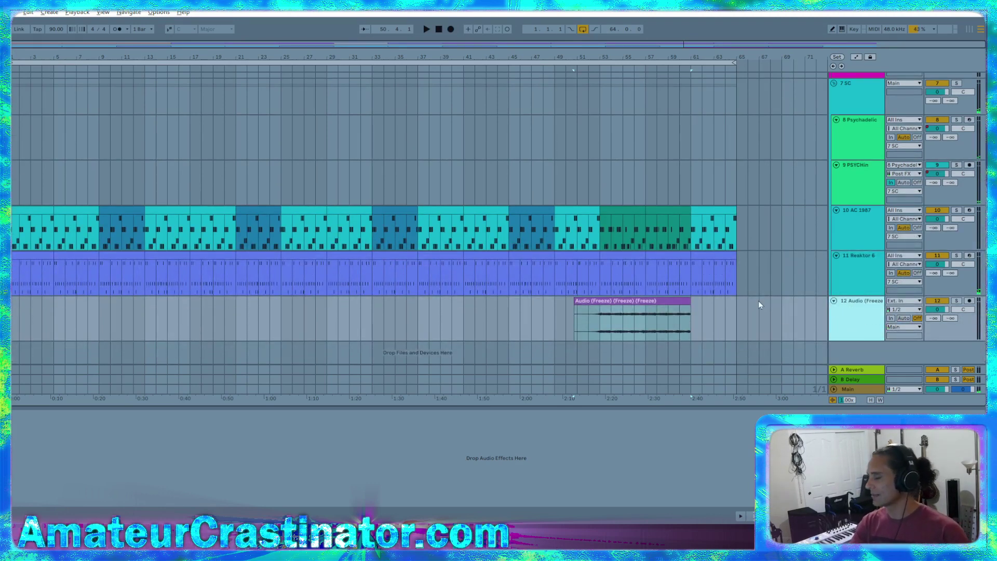
- Open Cottonmouth.als from the Cottonmouth Project folder in All_WIP
click(15, 12)
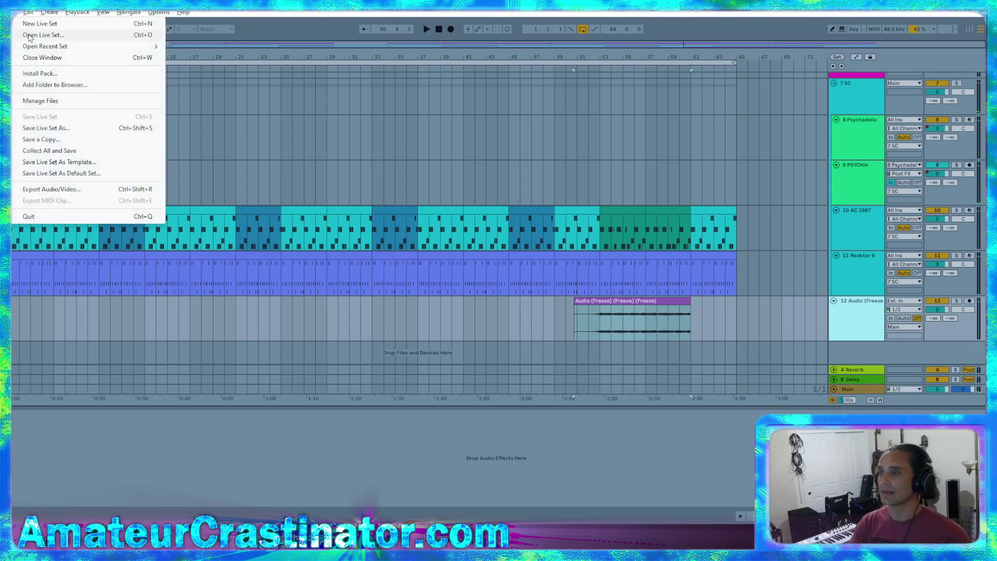
click(31, 34)
click(242, 47)
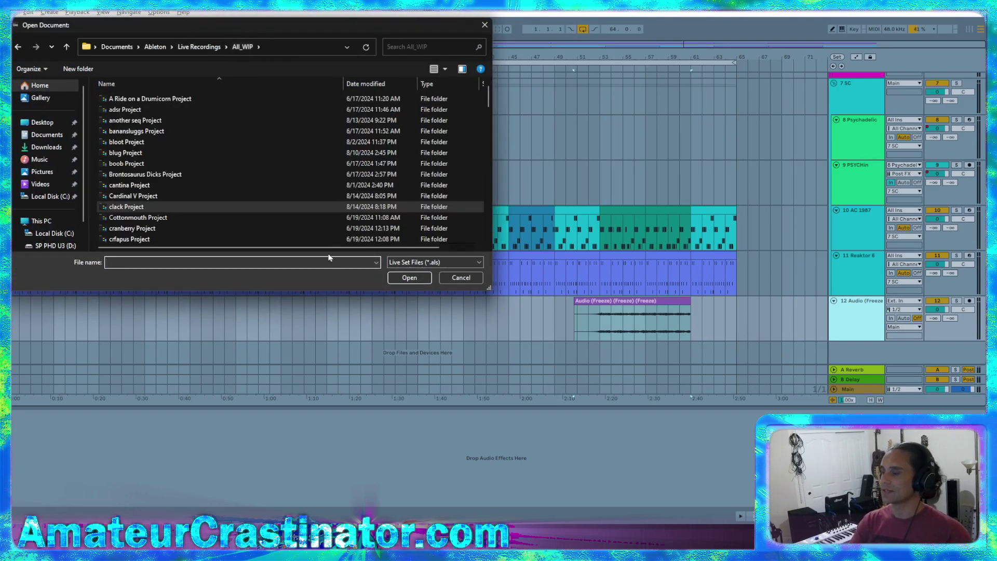
double_click(131, 221)
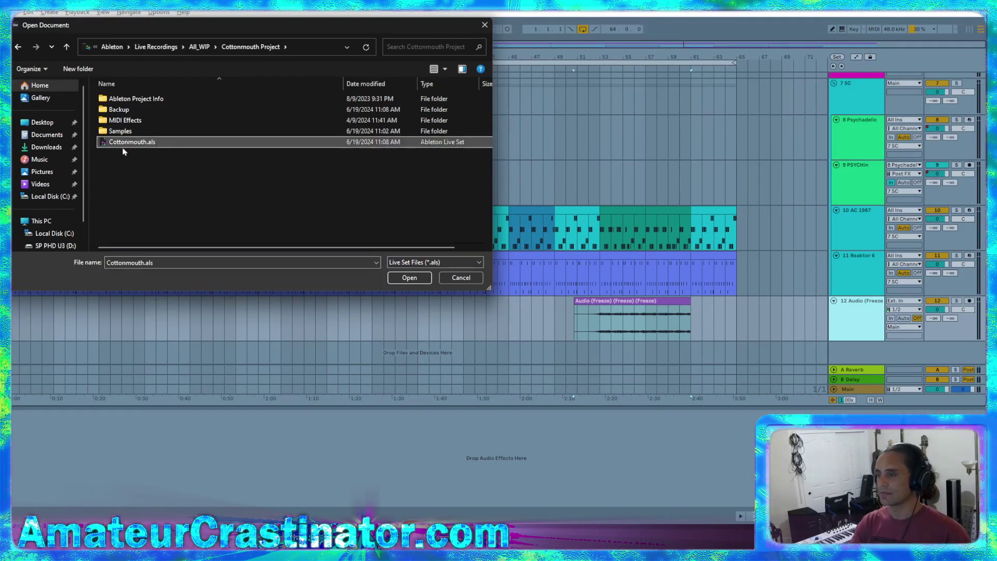
double_click(127, 143)
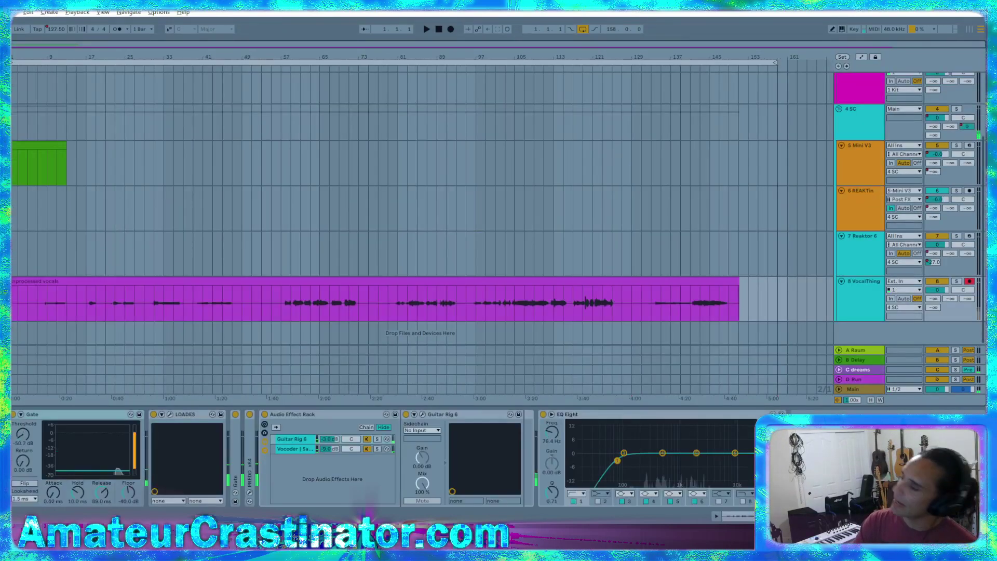
- Play the set, fold the Audio Effect Rack and EQ Eight on VocalThing, and add Multiband Dynamics after them
key(space)
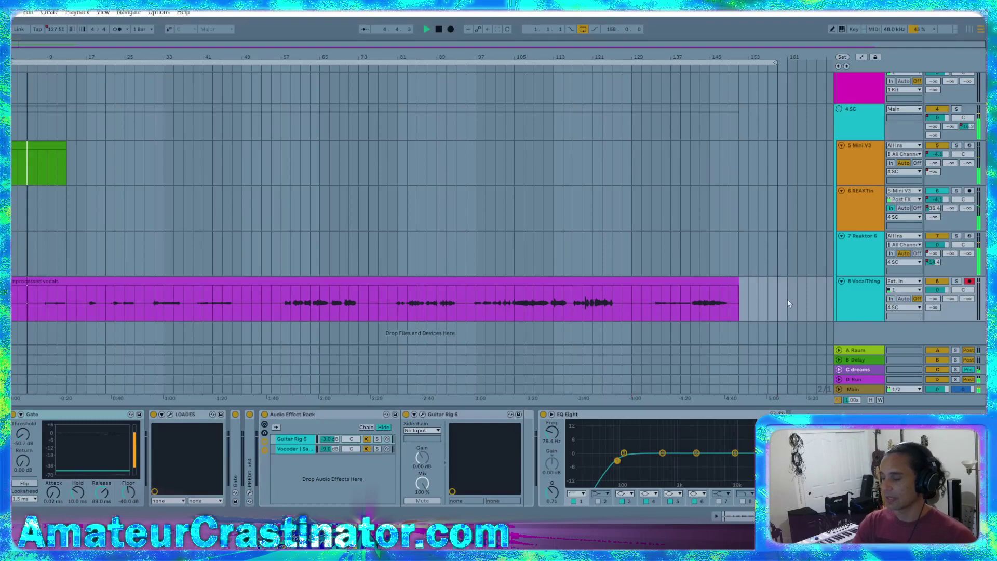
click(857, 298)
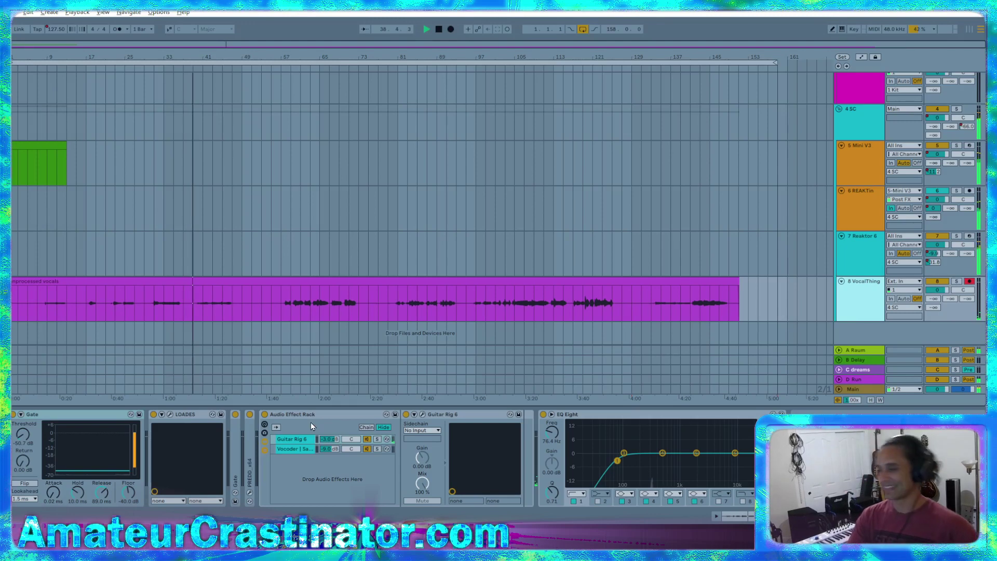
double_click(298, 415)
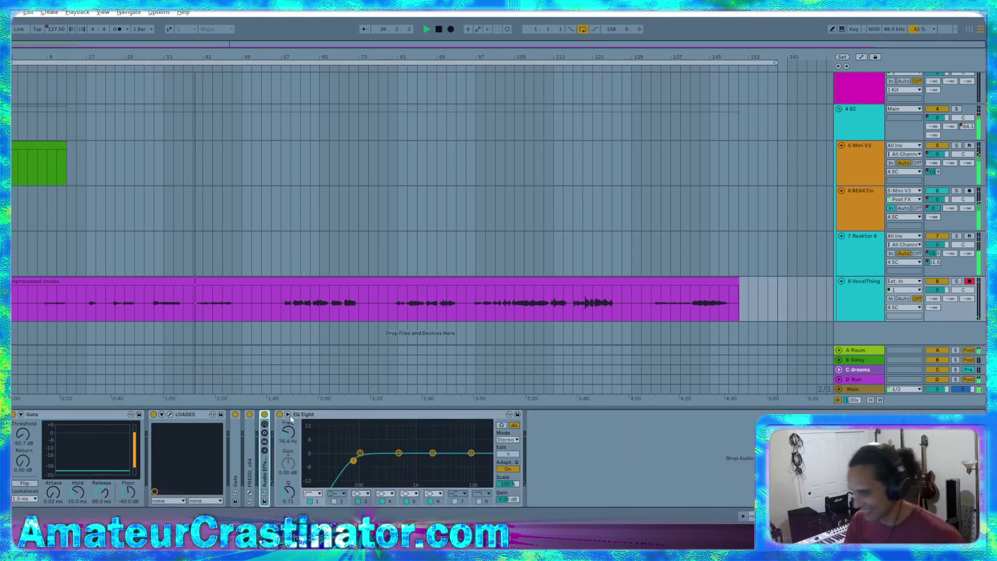
double_click(337, 415)
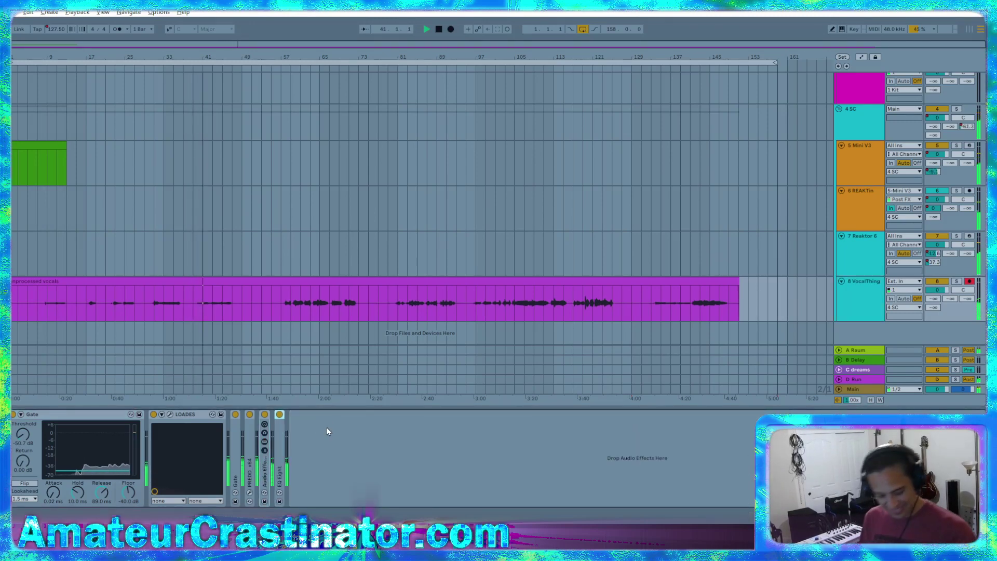
click(327, 431)
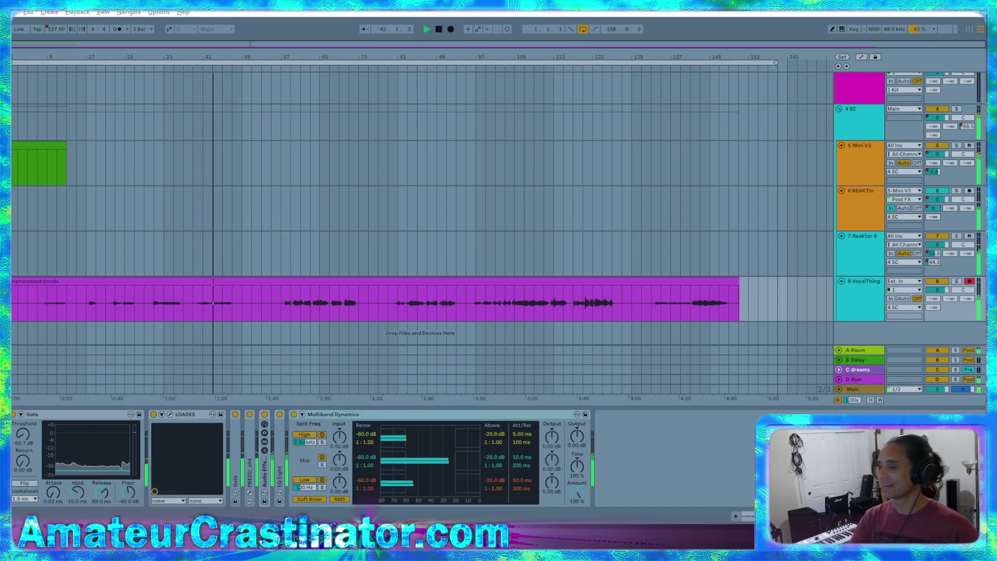
- Expand EQ Eight's spectrum display and set the Multiband Dynamics split frequencies to 440 Hz low and about 1.4 kHz high
double_click(279, 453)
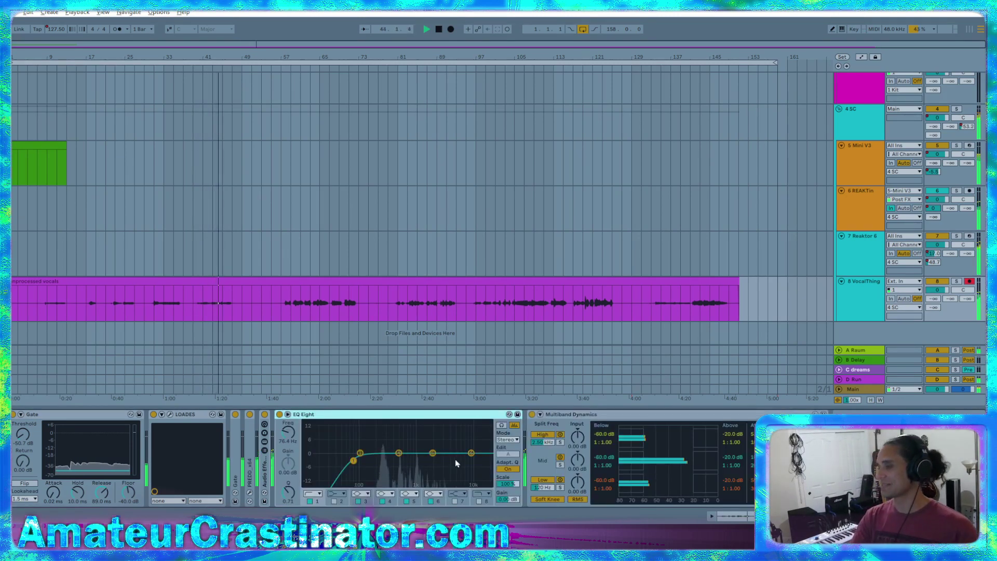
click(287, 413)
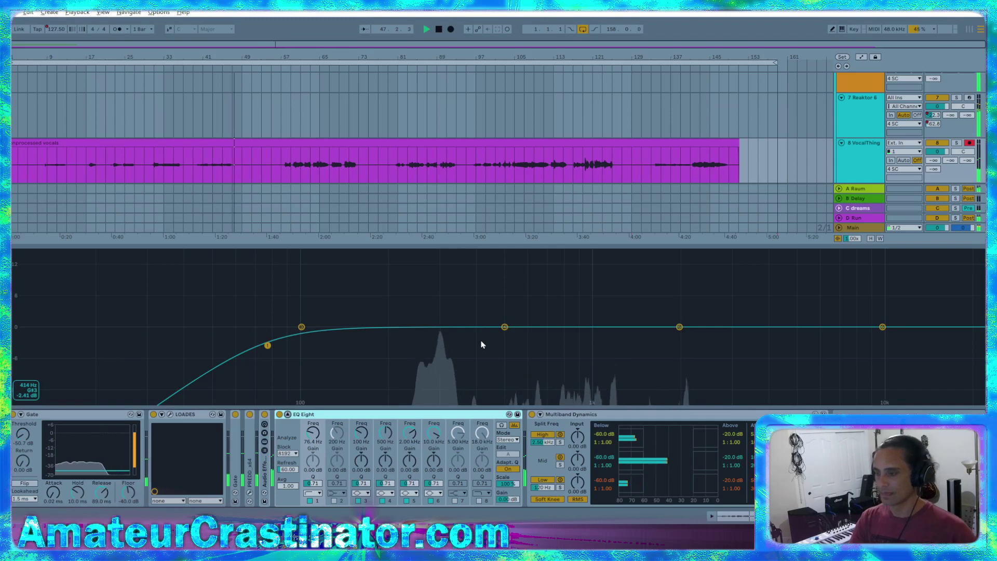
click(549, 480)
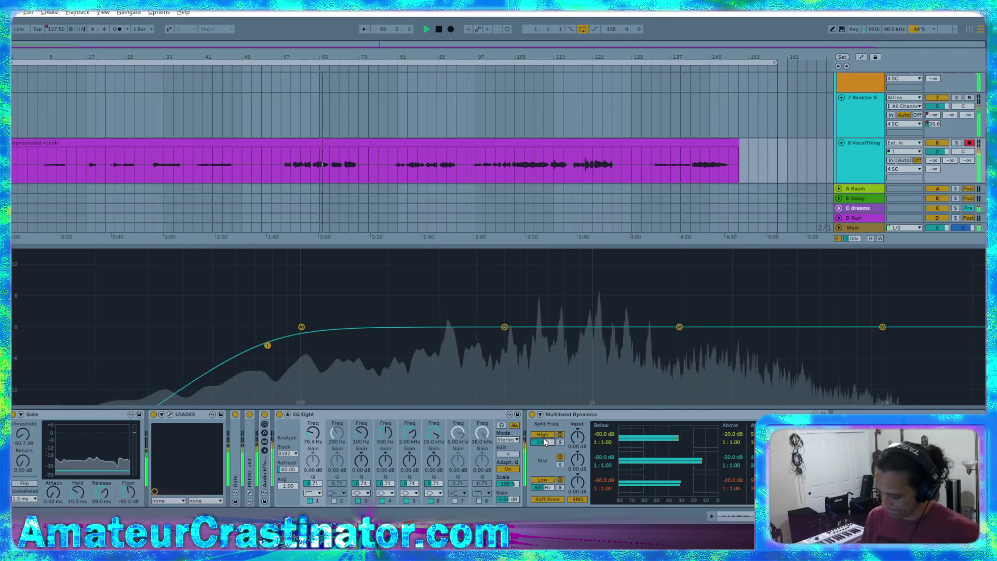
drag(544, 442, 544, 454)
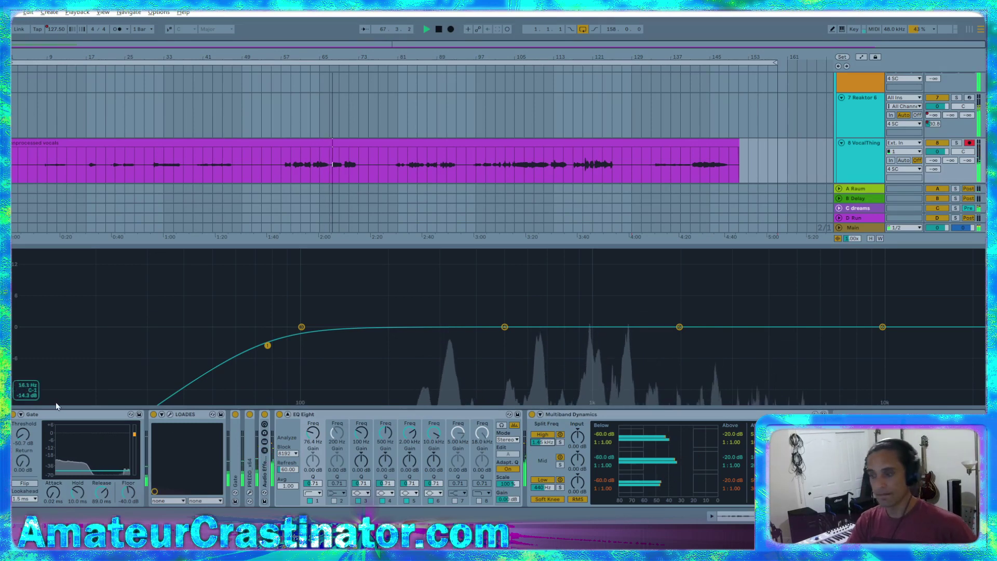
- Collapse the large EQ Eight display and raise VocalThing's low cut to about 132 Hz
click(288, 414)
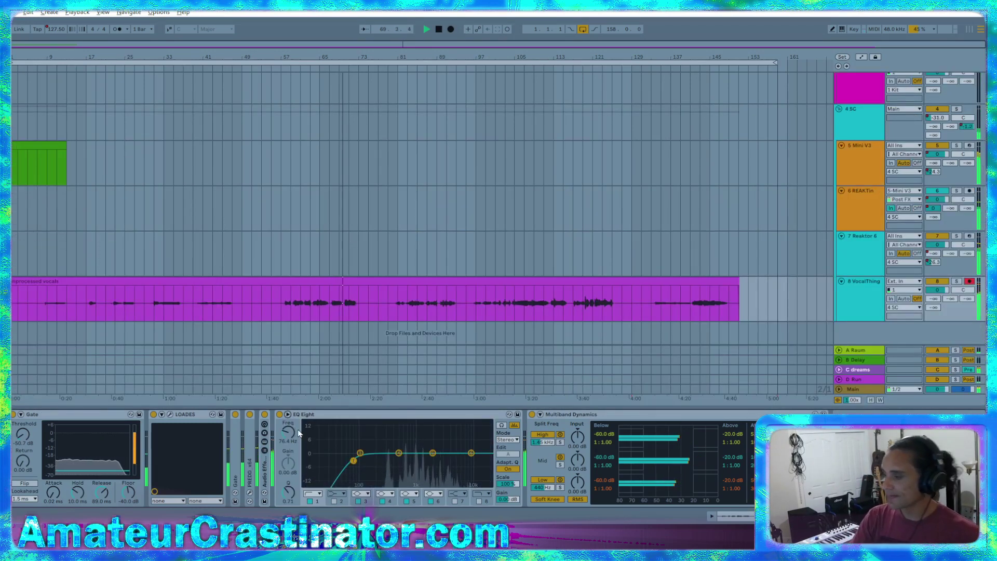
drag(288, 432, 289, 423)
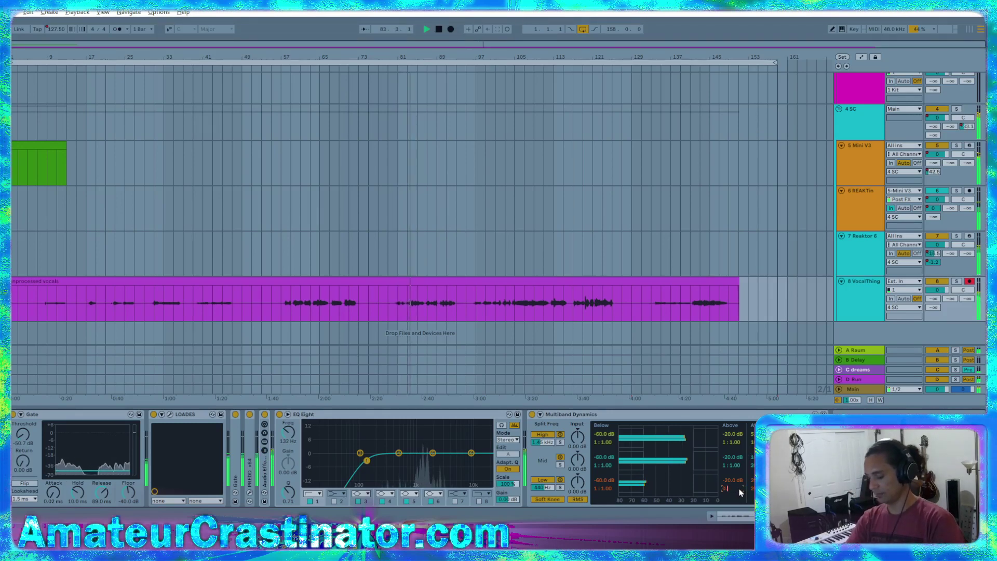
- Set the Above ratios of the mid and high bands in Multiband Dynamics to 1:2.00
click(735, 466)
text(2)
key(Return)
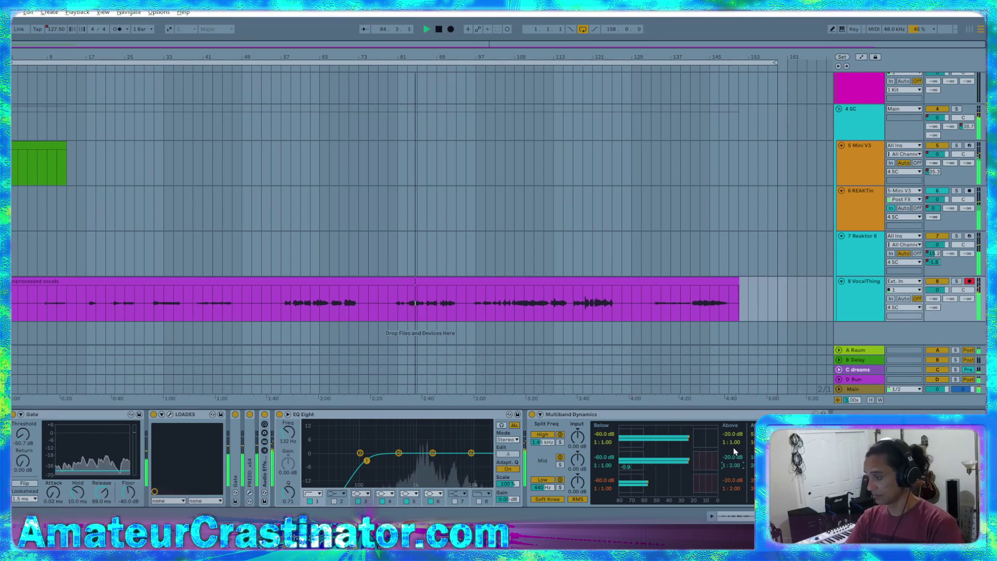
click(732, 443)
text(2)
key(Return)
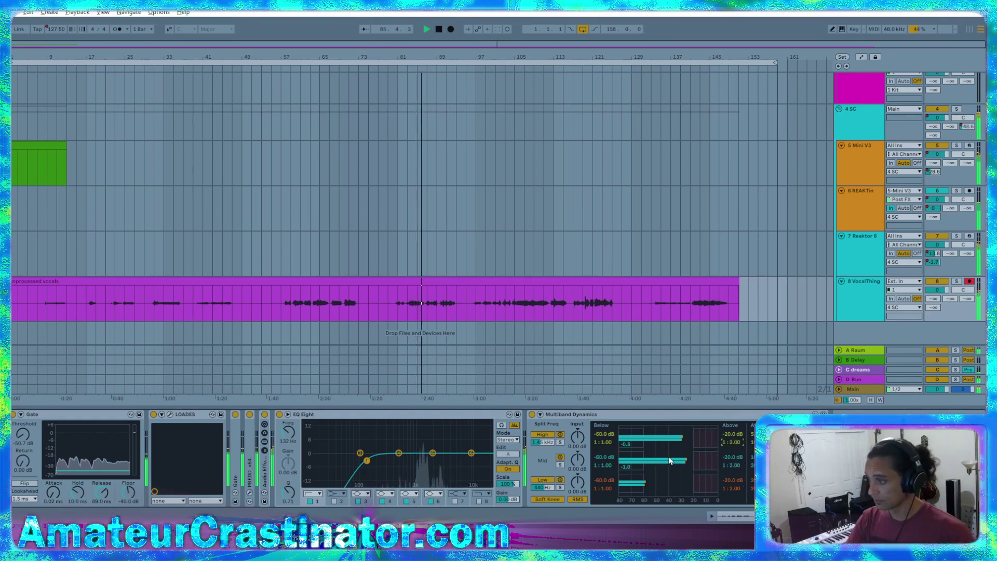
- Lower the Above thresholds in Multiband Dynamics to -25.0 dB for the mid band and about -26.8 dB for the high band
click(732, 457)
drag(733, 458, 731, 461)
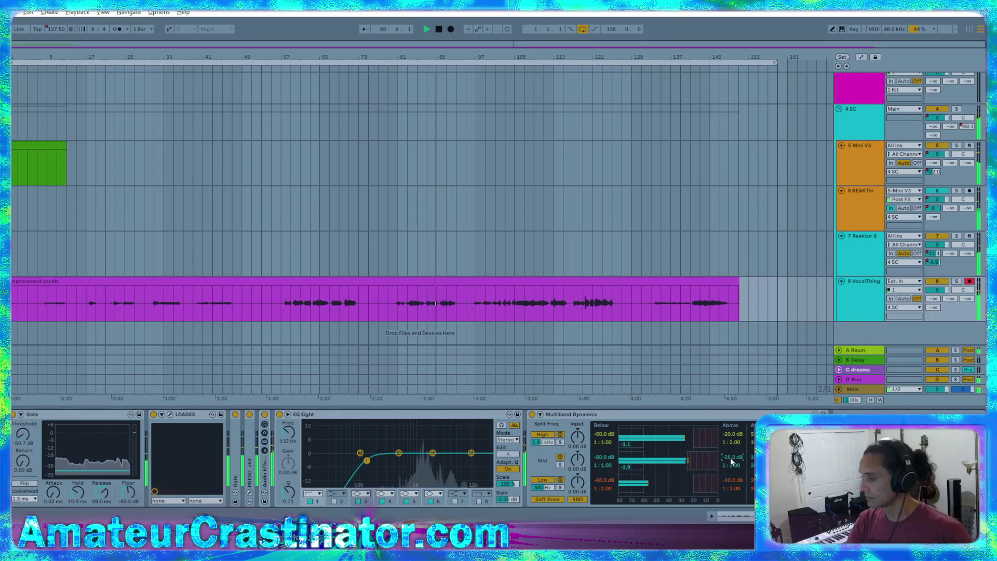
drag(727, 434, 727, 452)
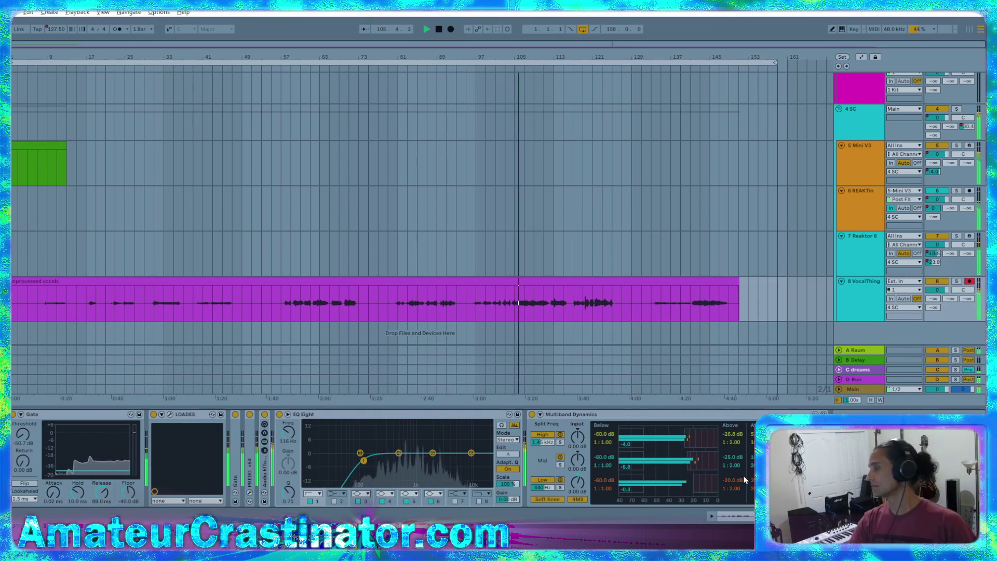
- Bypass and re-enable Multiband Dynamics to compare the vocal with and without it
click(532, 414)
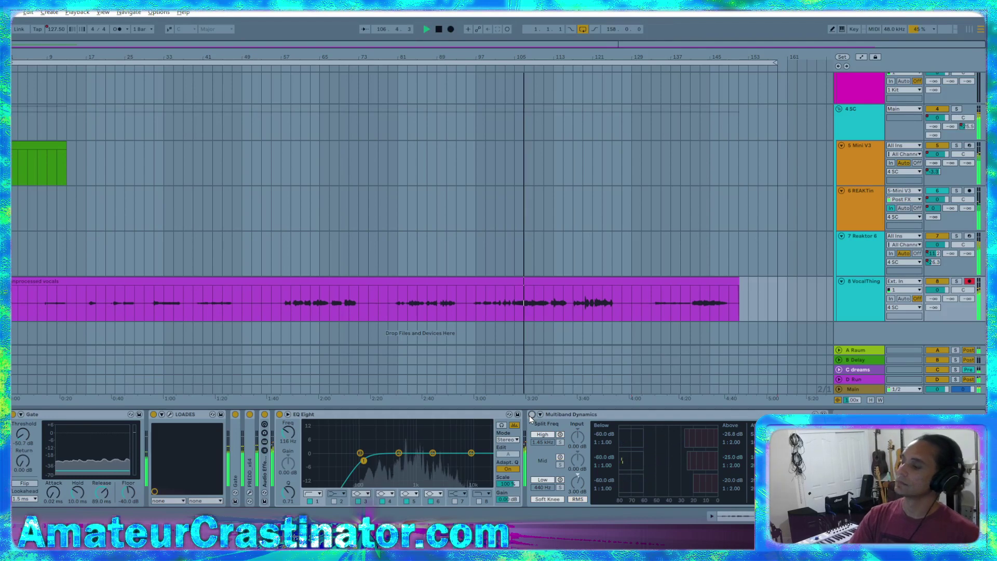
click(532, 415)
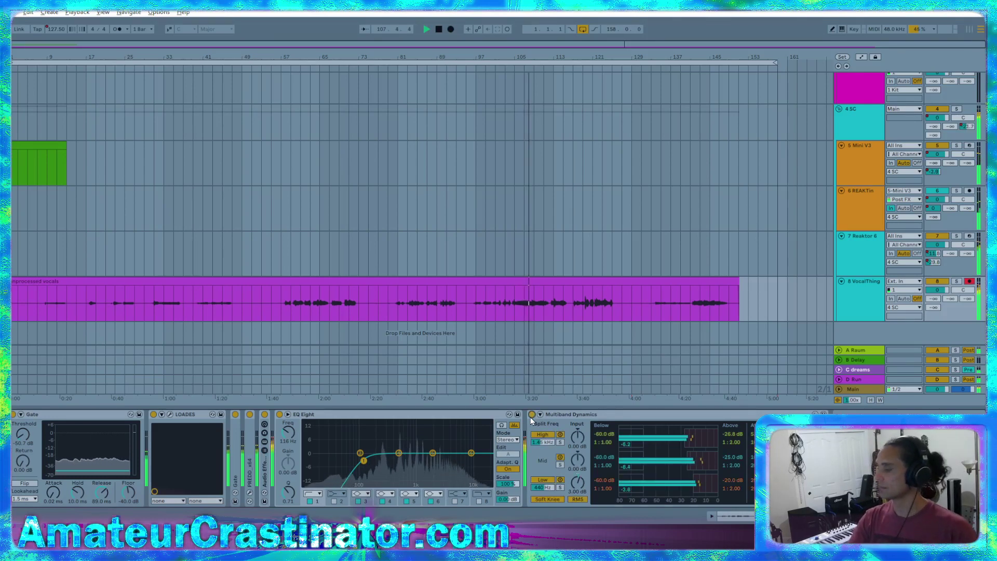
click(531, 414)
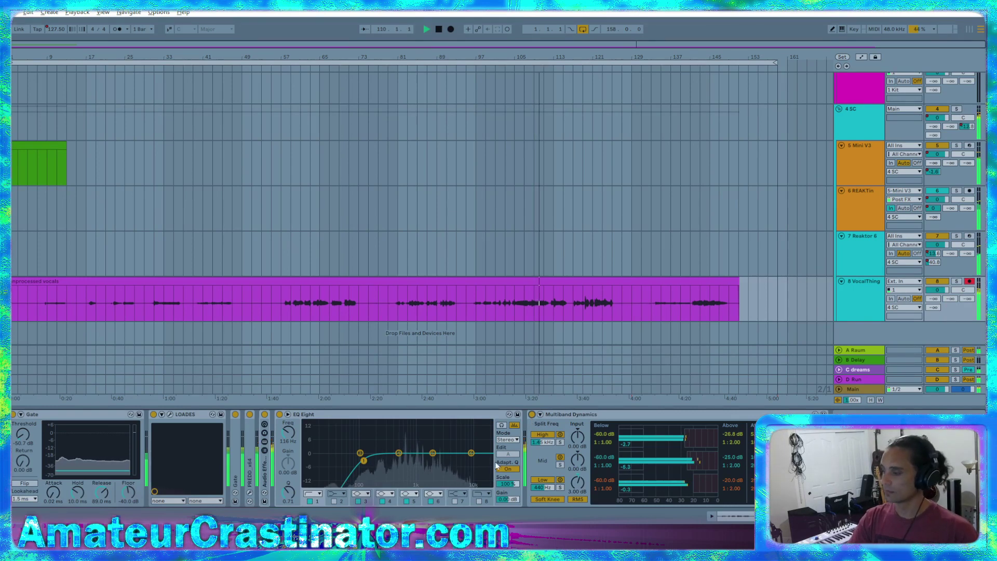
- Switch EQ Eight to M/S mode and give the side channel a low cut at about 206 Hz using band 1
click(508, 439)
click(508, 465)
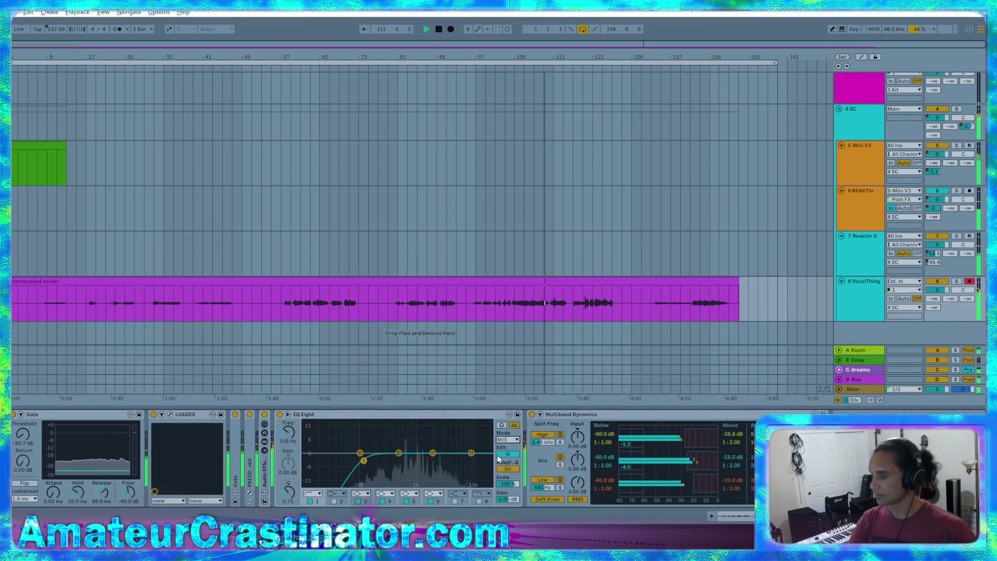
click(312, 494)
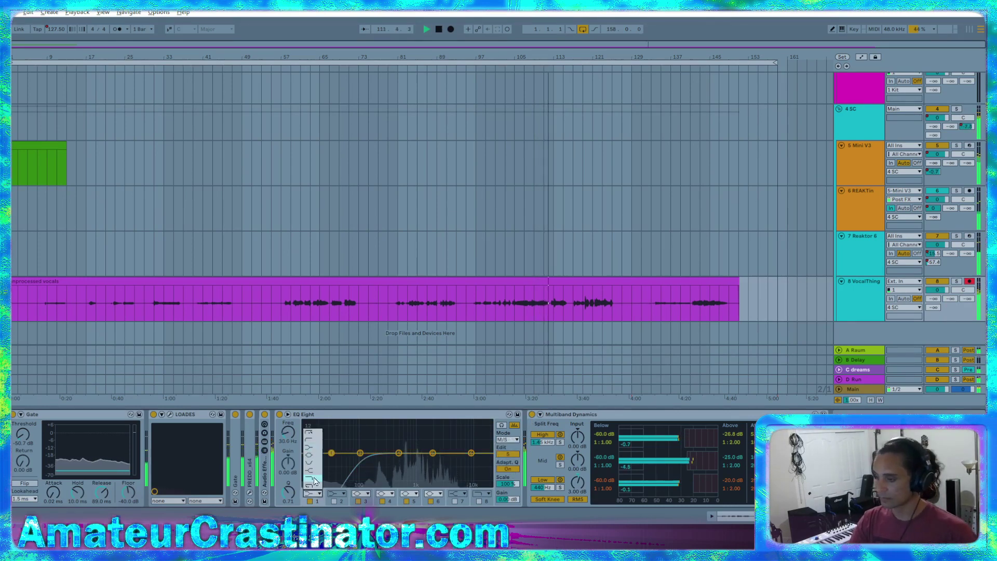
click(310, 439)
drag(289, 432, 288, 404)
- Shape a broad dip in the side channel's EQ curve at about 889 Hz, -3.84 dB, with Q about 0.58
drag(400, 454, 413, 459)
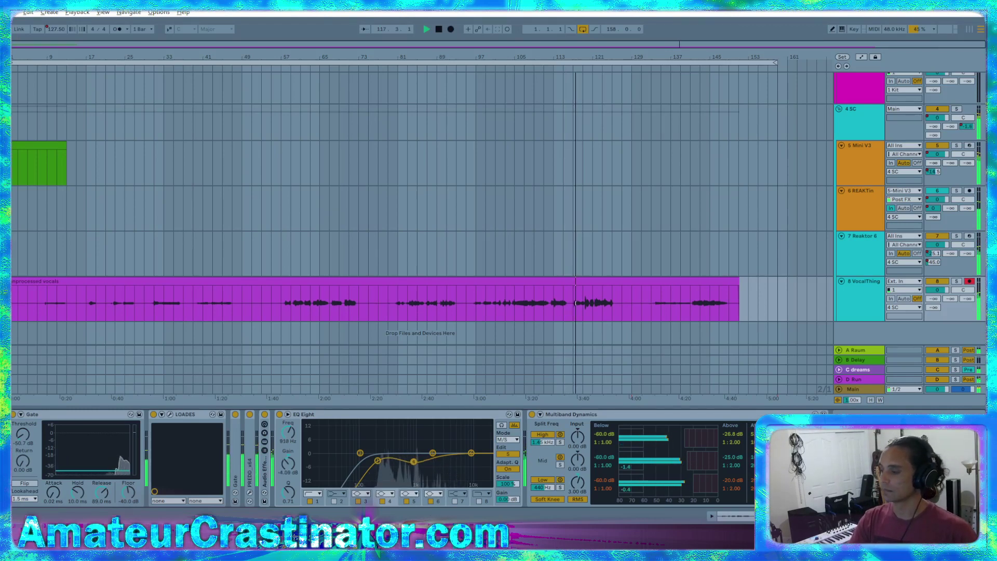
drag(413, 460, 413, 464)
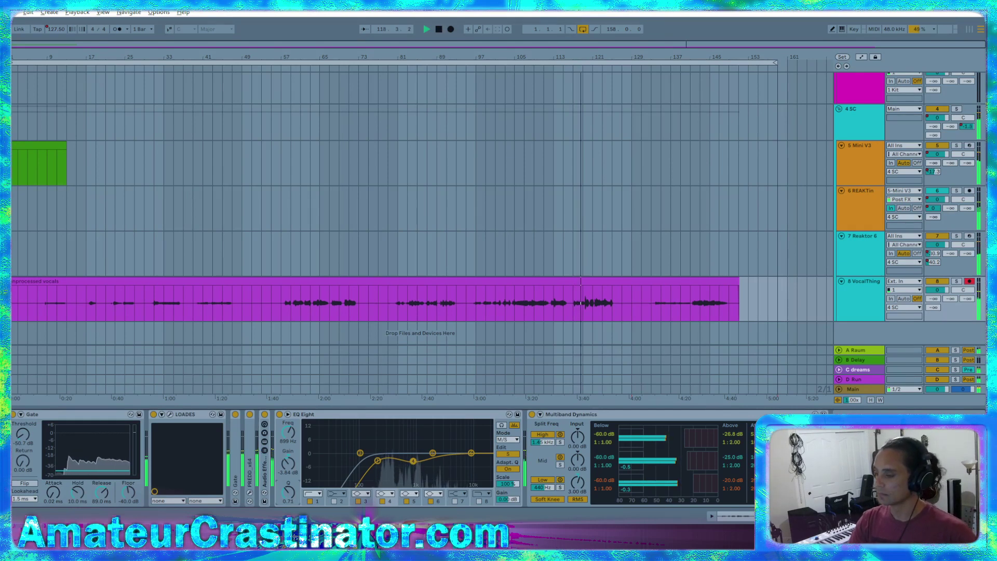
drag(288, 490, 288, 495)
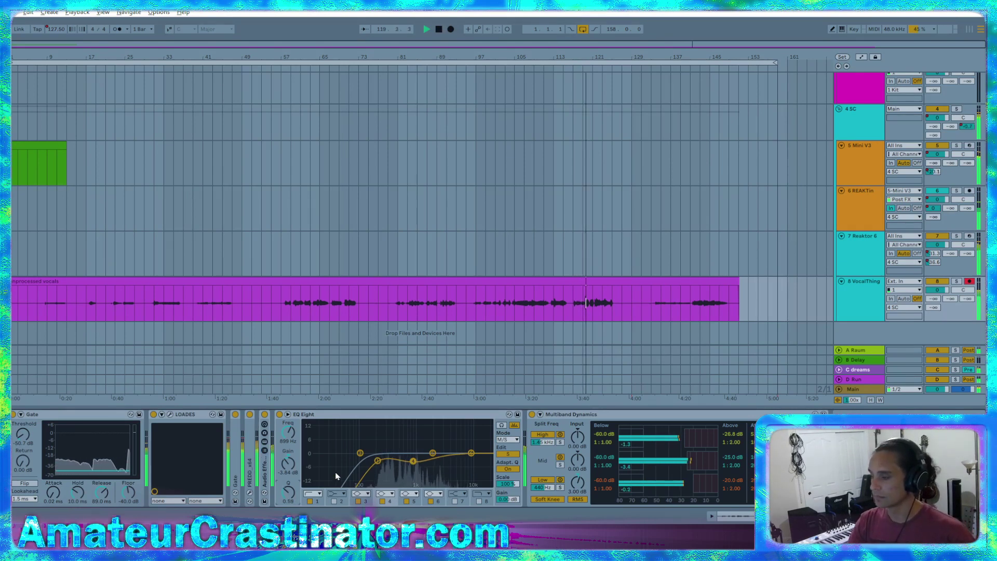
- Add a narrower side-channel dip of about 2.8 dB at 466 Hz and switch EQ Eight back to editing the mid channel
click(377, 461)
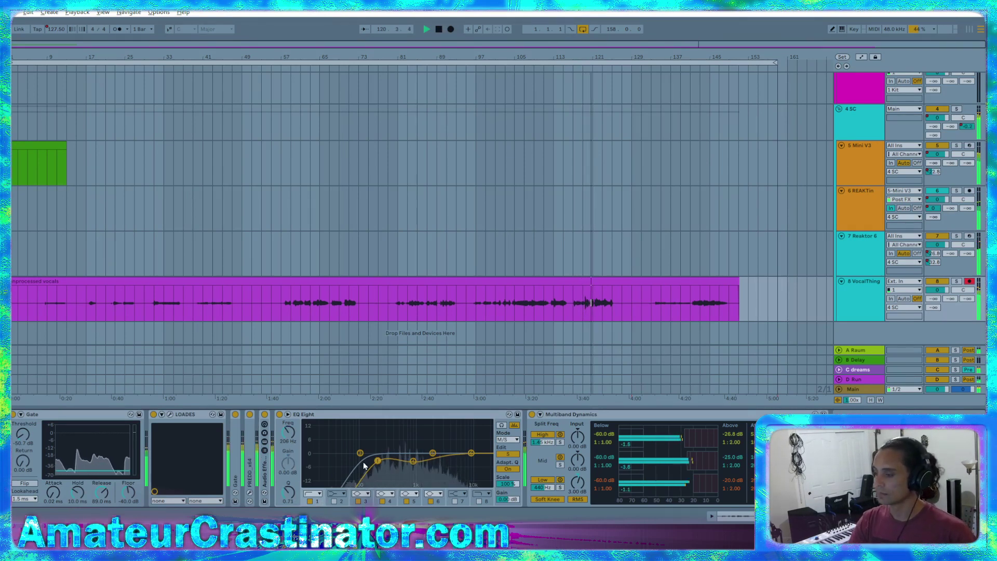
drag(360, 452, 330, 459)
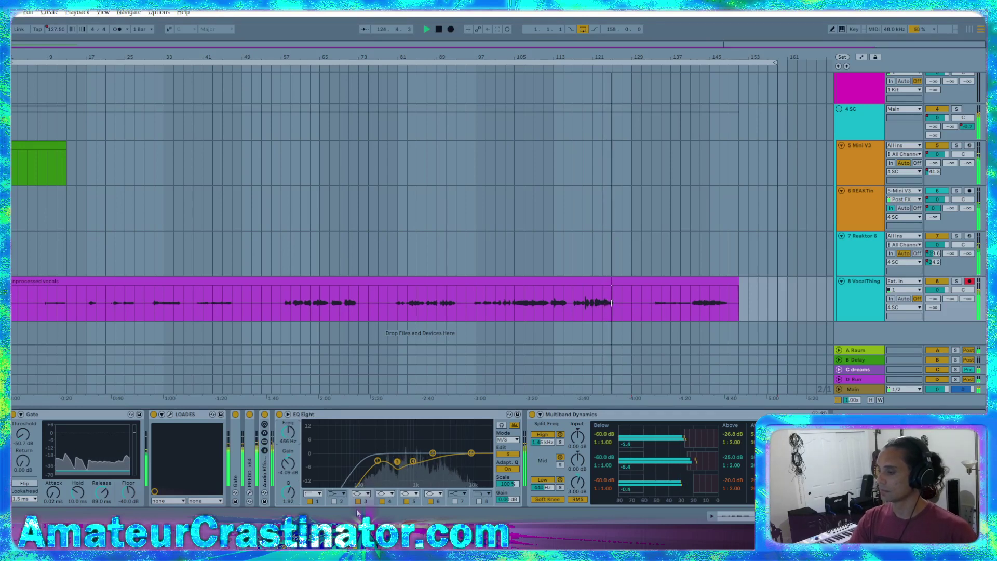
drag(288, 463, 288, 461)
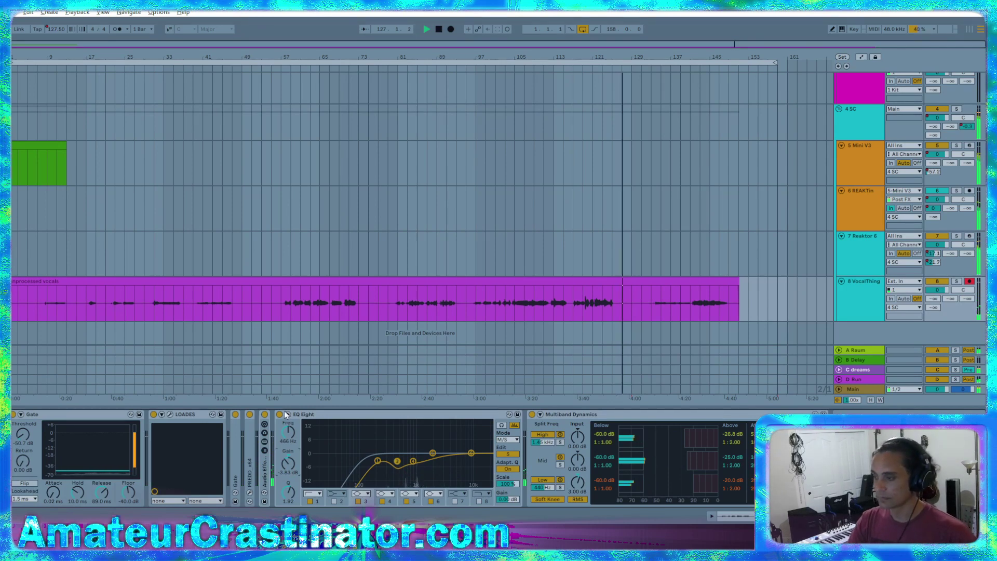
click(506, 455)
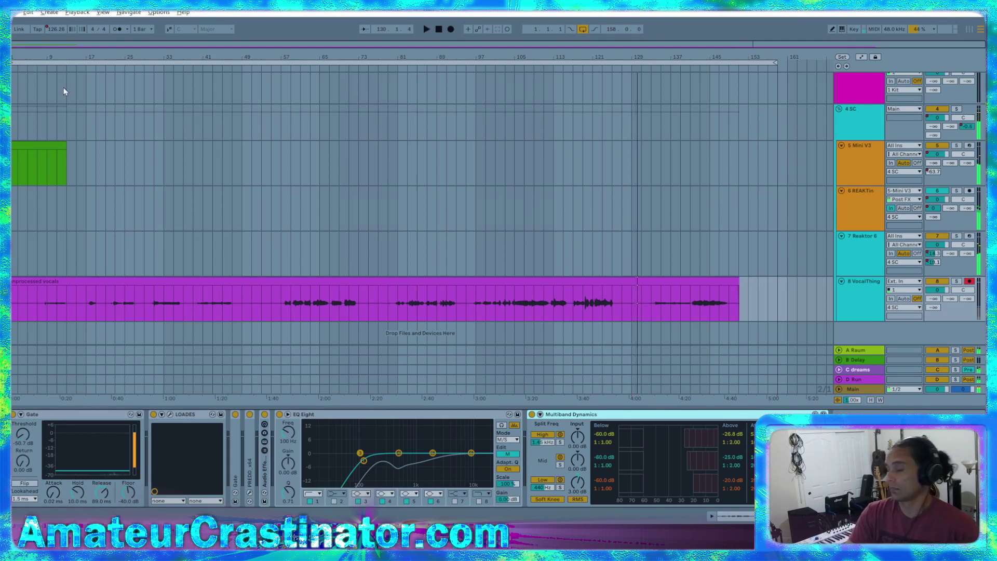
- Open cranberry.als from the cranberry Project folder in All_WIP
click(17, 12)
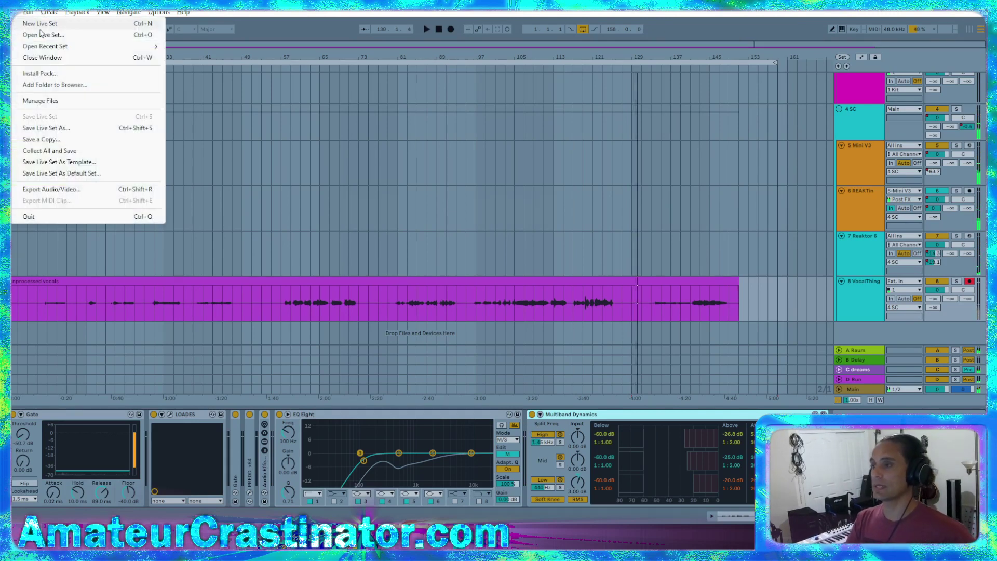
click(56, 35)
click(200, 46)
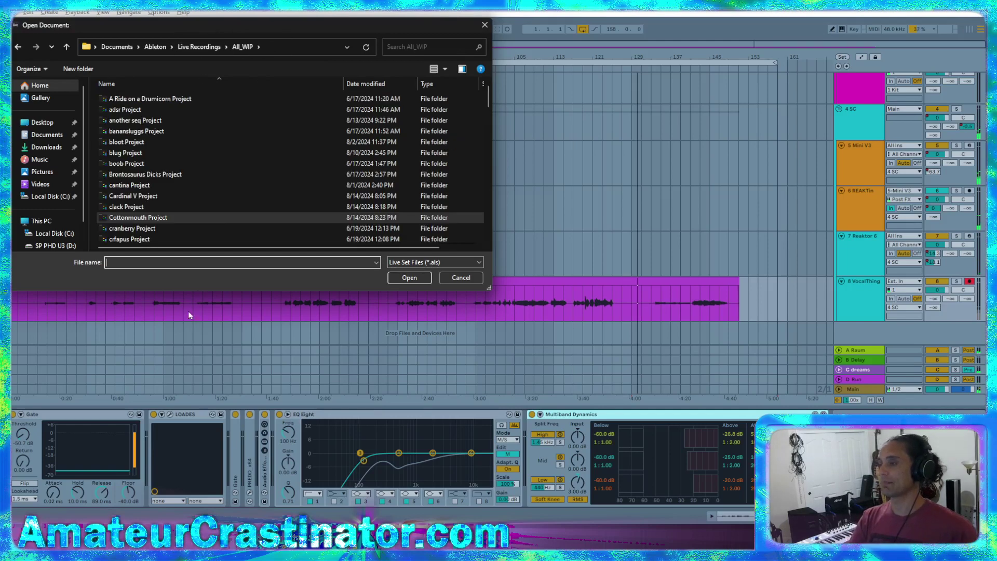
scroll(185, 192, down, 2)
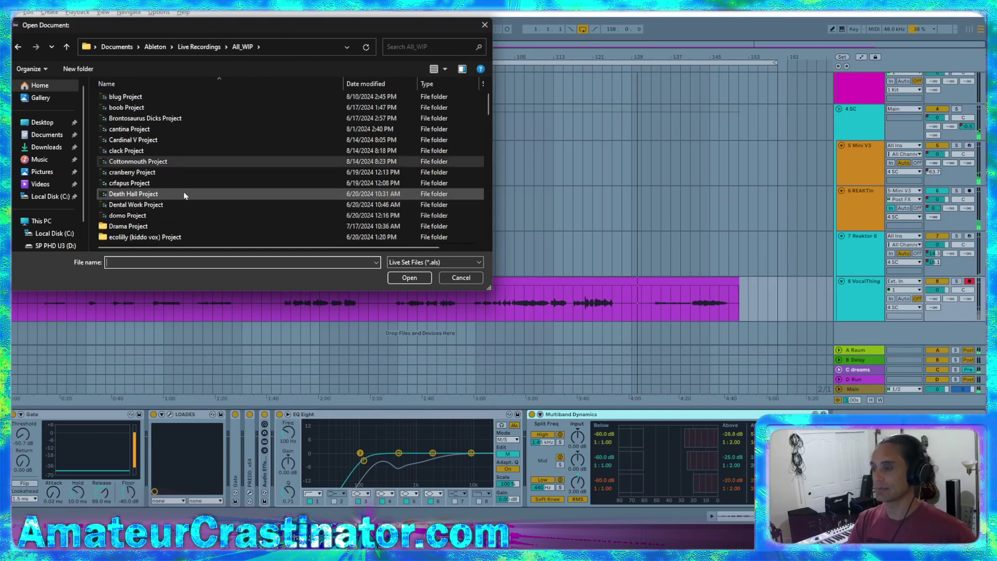
double_click(126, 173)
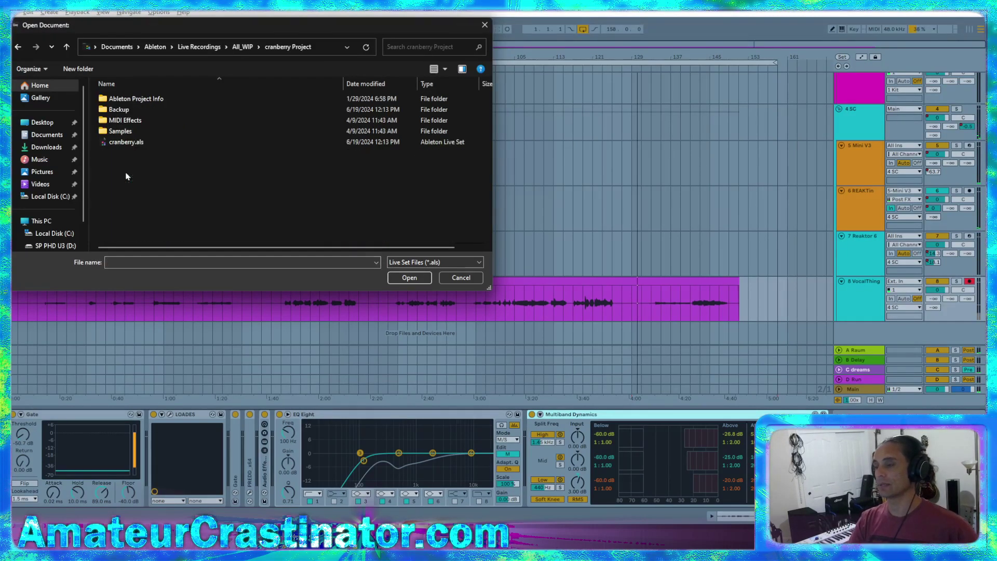
double_click(117, 144)
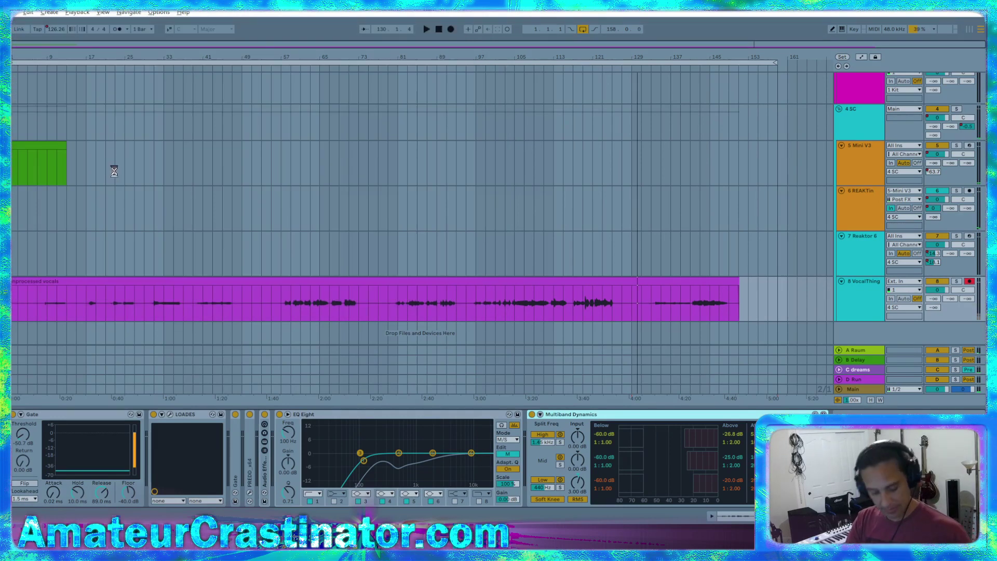
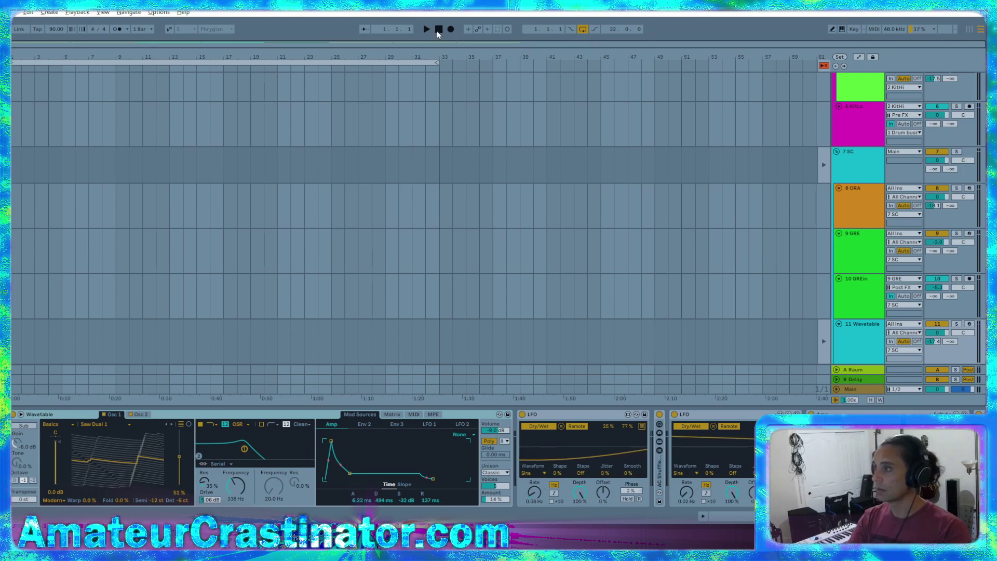
- Play the set and look through its tracks from the drums to Gtr?, folding and unfolding the ORA track
click(425, 29)
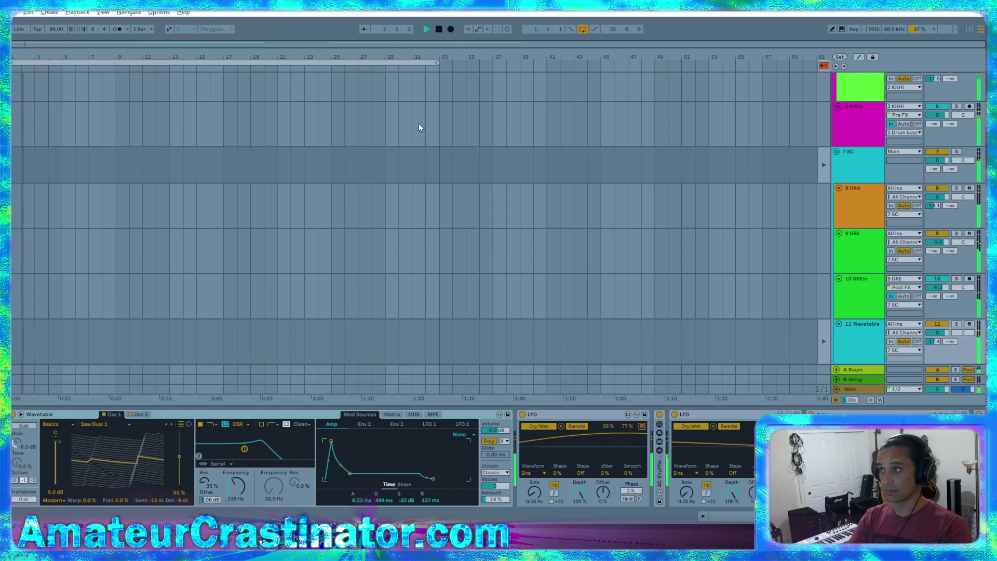
click(439, 30)
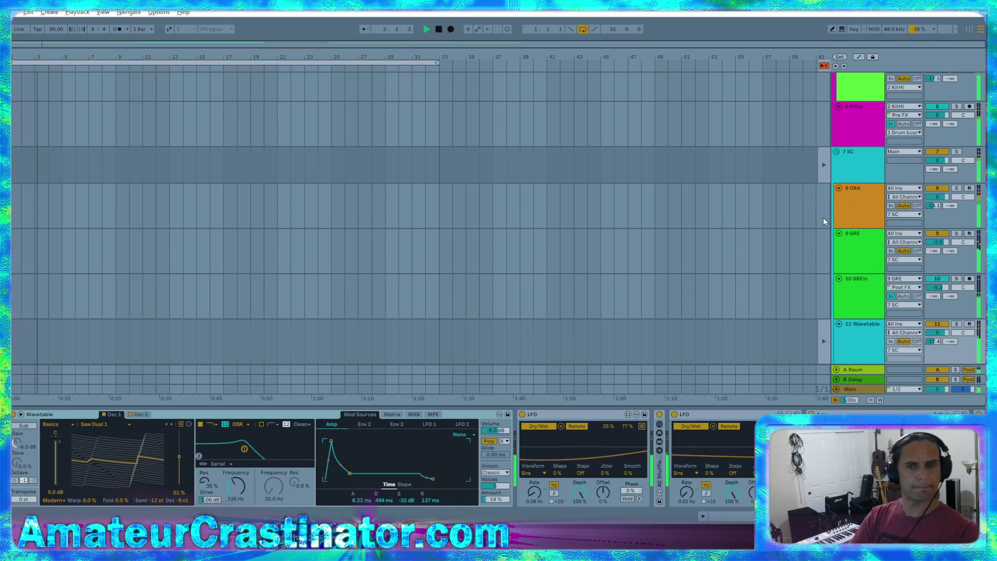
scroll(773, 227, down, 1)
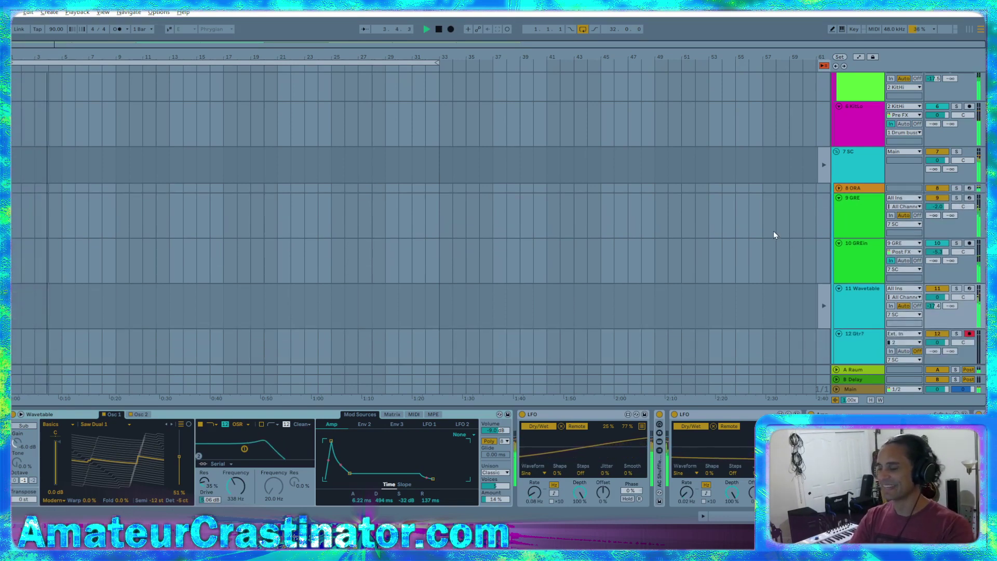
scroll(787, 247, up, 1)
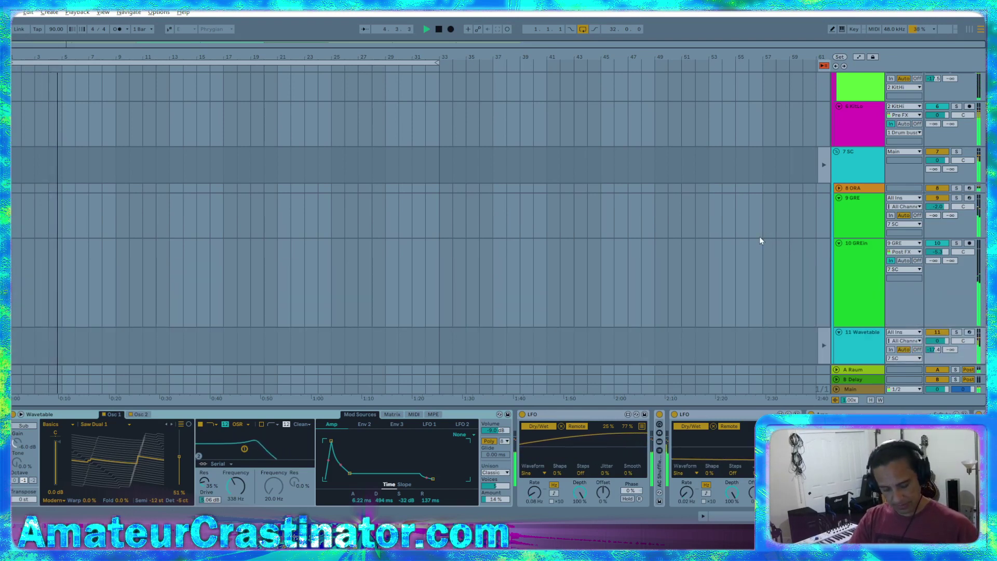
scroll(850, 267, down, 2)
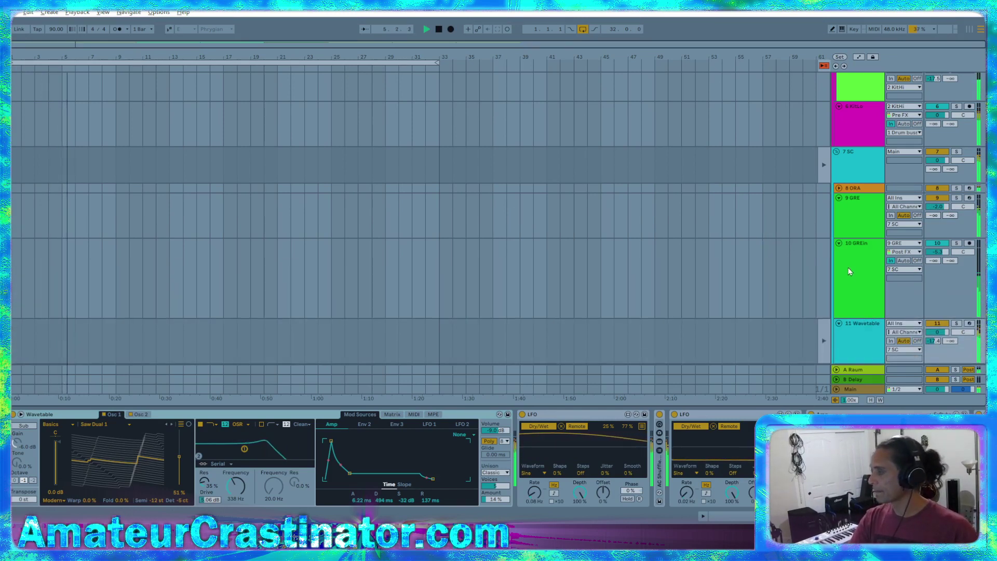
click(840, 188)
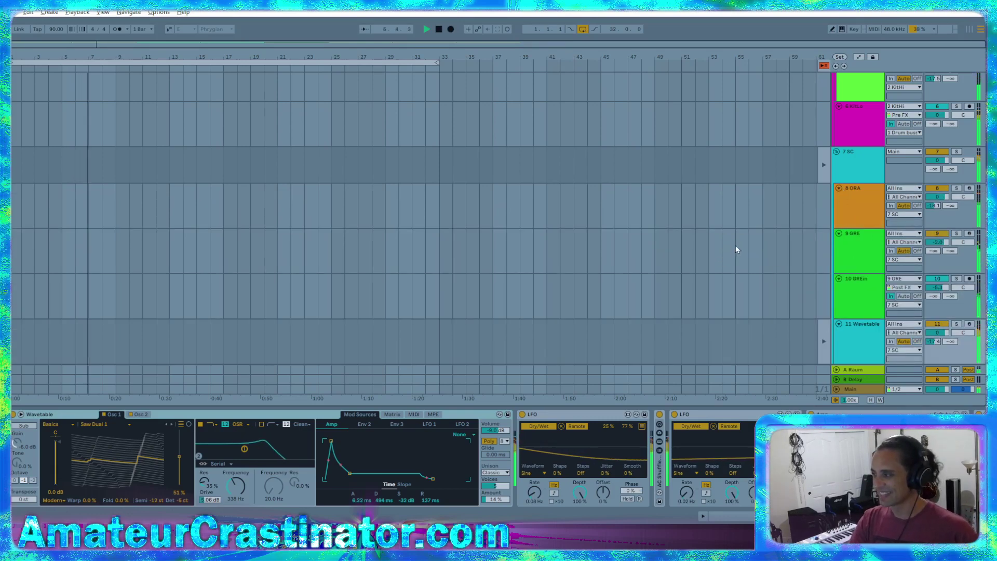
scroll(735, 245, down, 3)
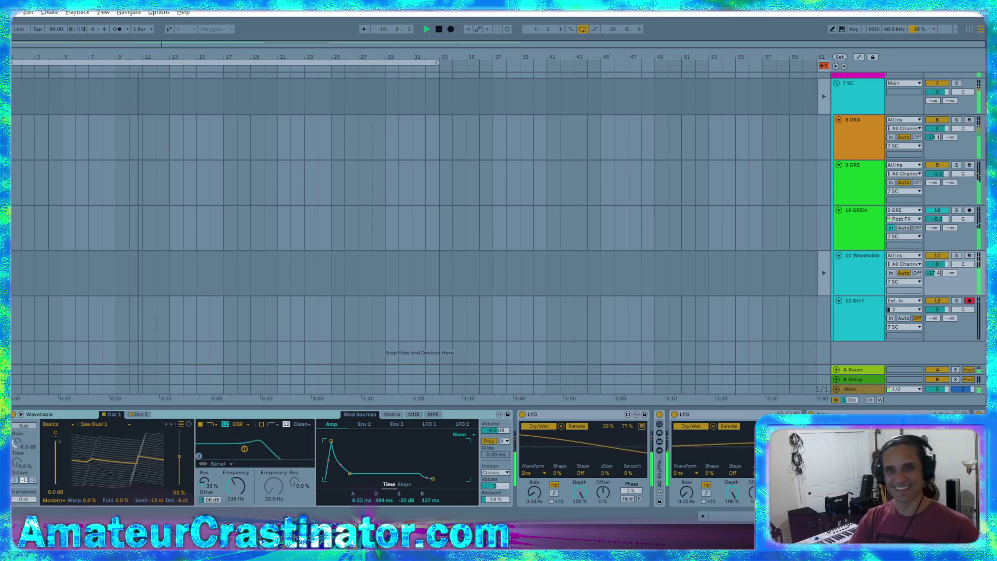
key(ctrl+z)
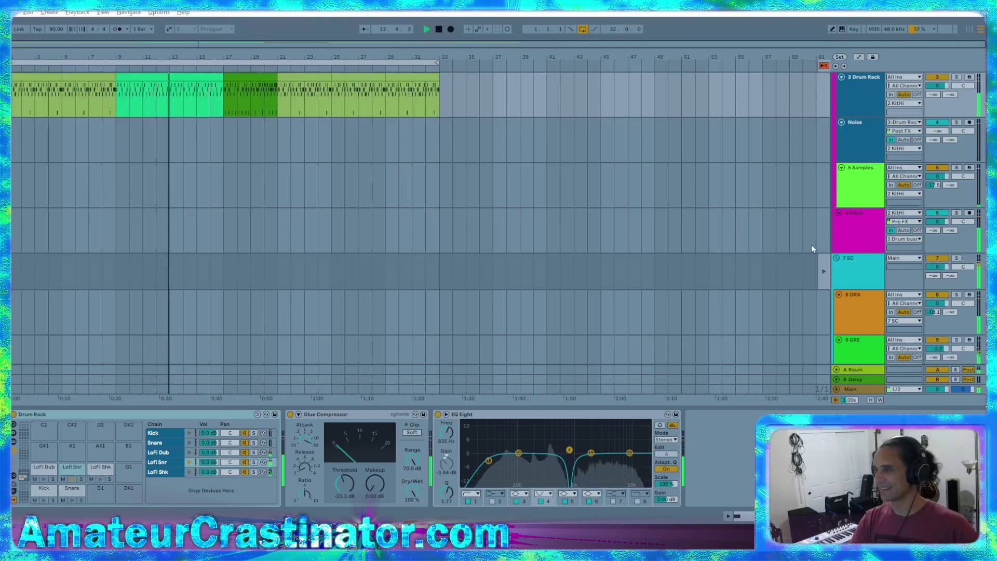
scroll(854, 272, down, 5)
scroll(854, 272, down, 1)
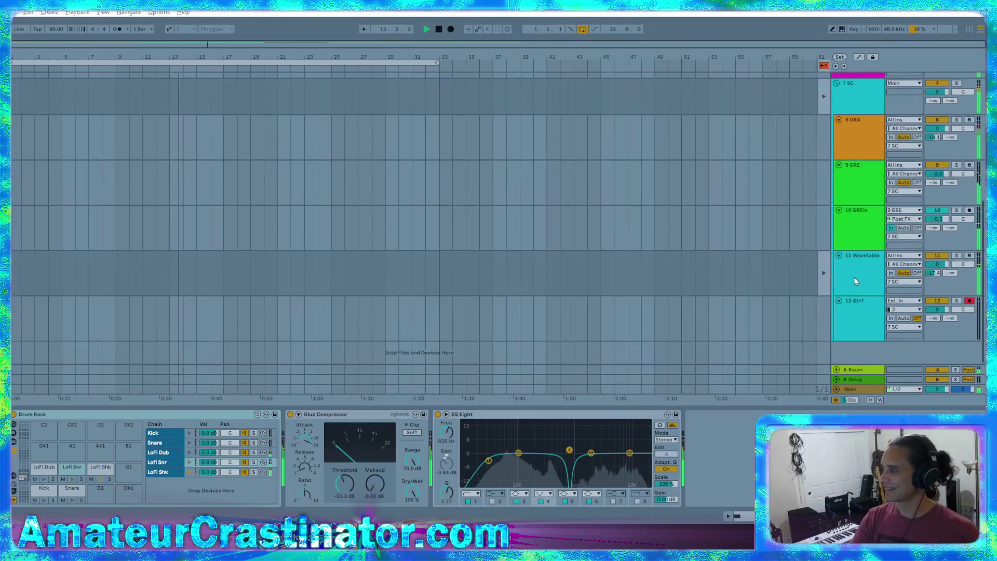
- Mute and unmute the Wavetable track to hear its part, and show the Gtr? track's devices
click(854, 281)
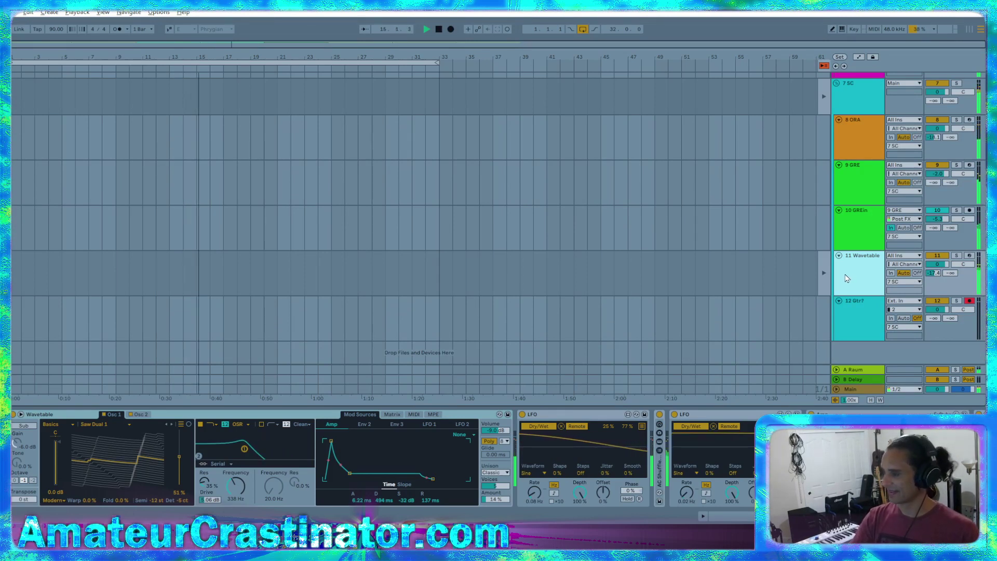
click(937, 255)
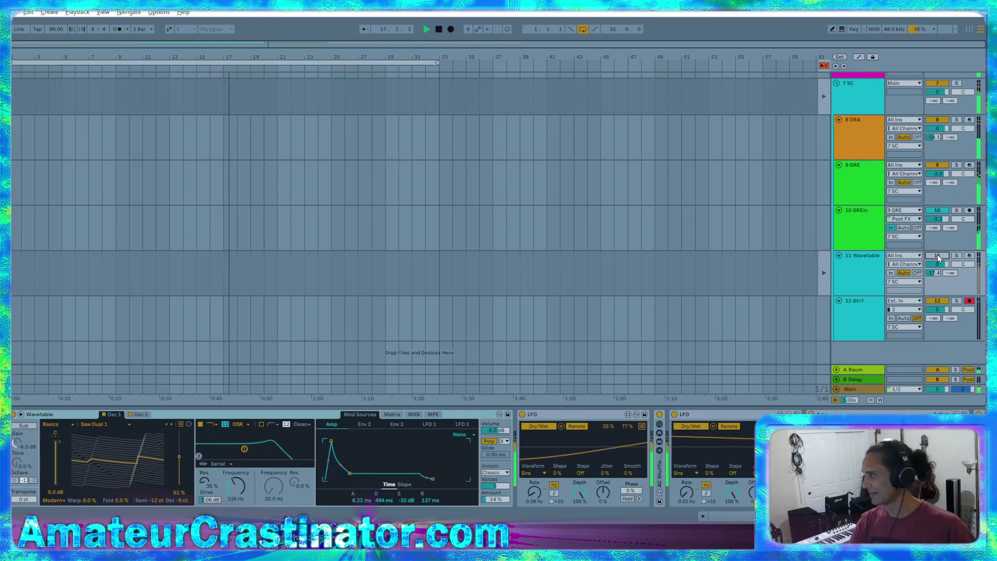
click(937, 255)
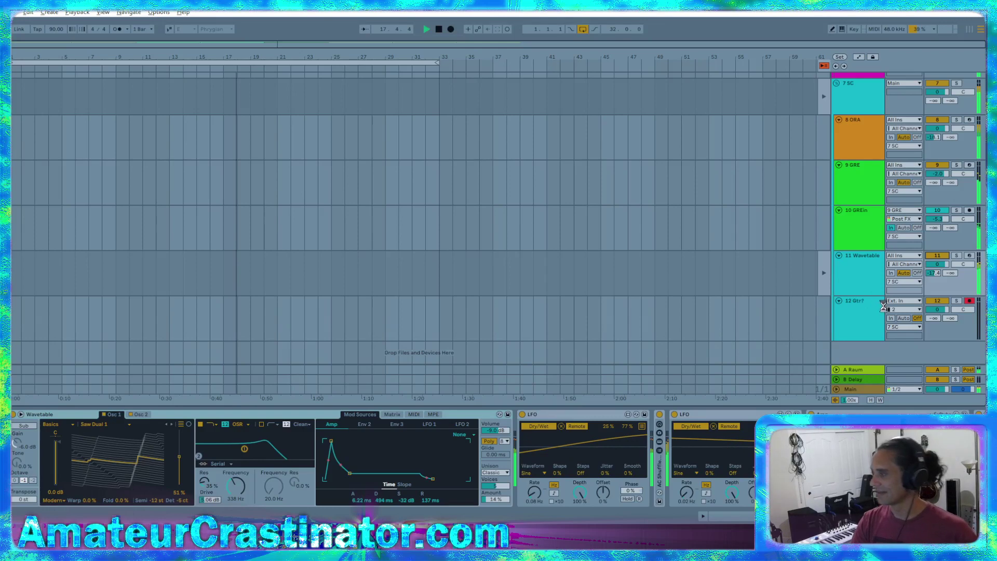
click(862, 311)
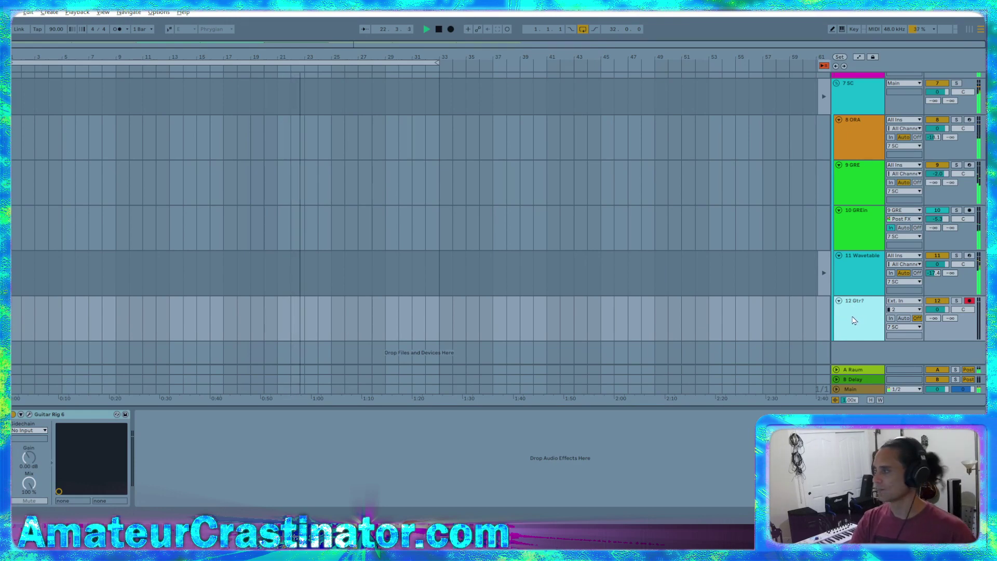
- Look through the playing set's tracks from Drum buss down to Wavetable and back to the drum group
scroll(856, 308, up, 5)
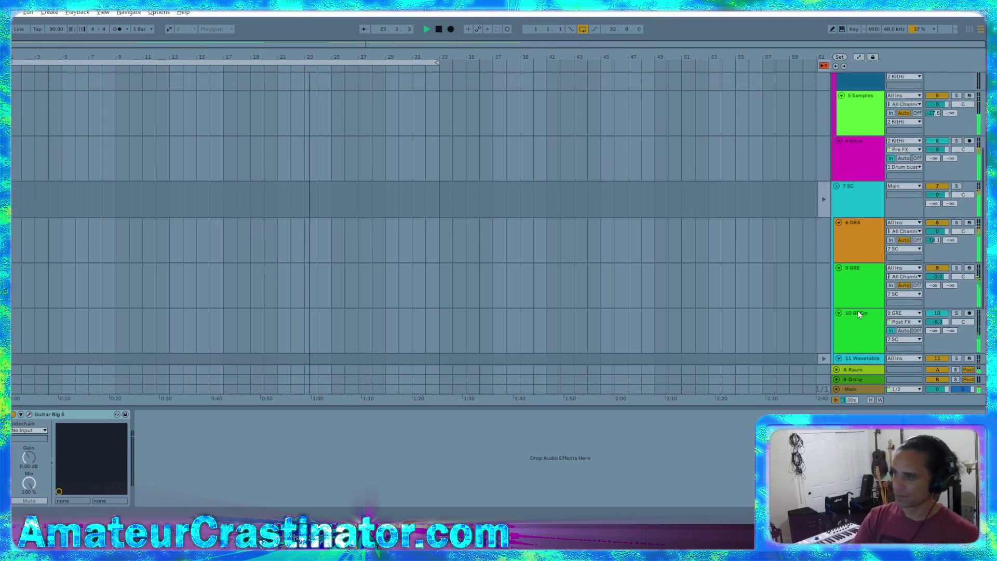
scroll(856, 309, up, 2)
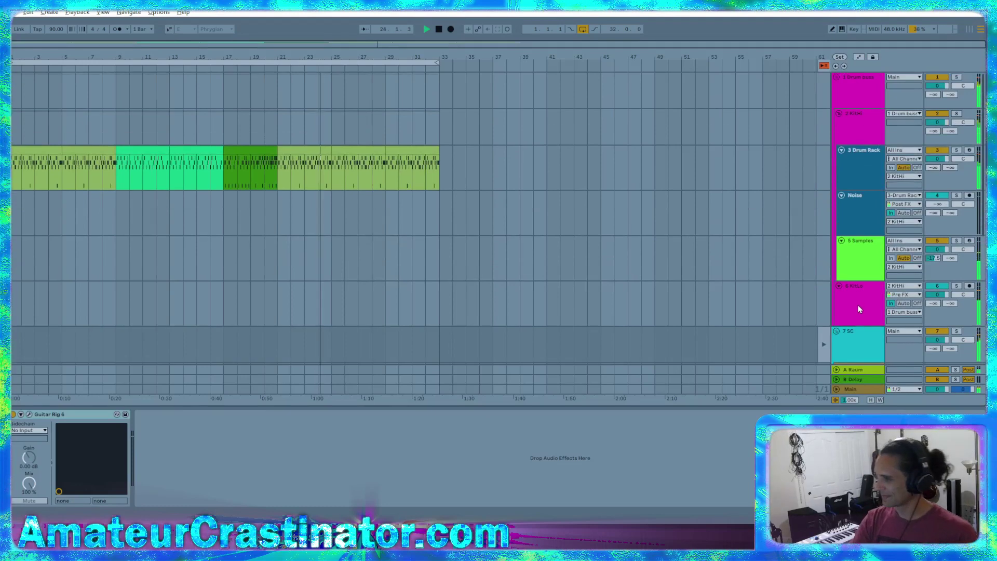
scroll(861, 308, down, 5)
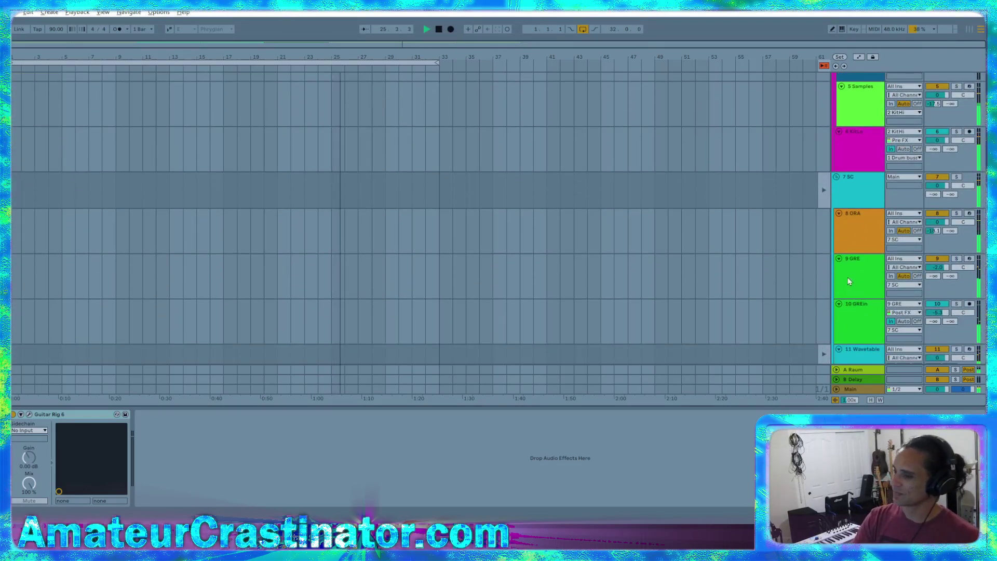
scroll(857, 291, up, 5)
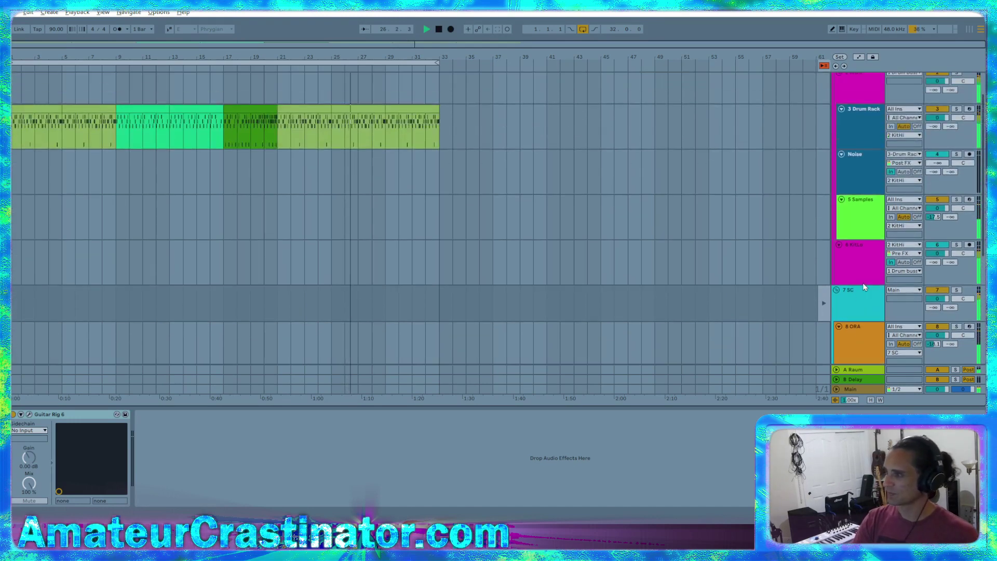
scroll(857, 280, down, 1)
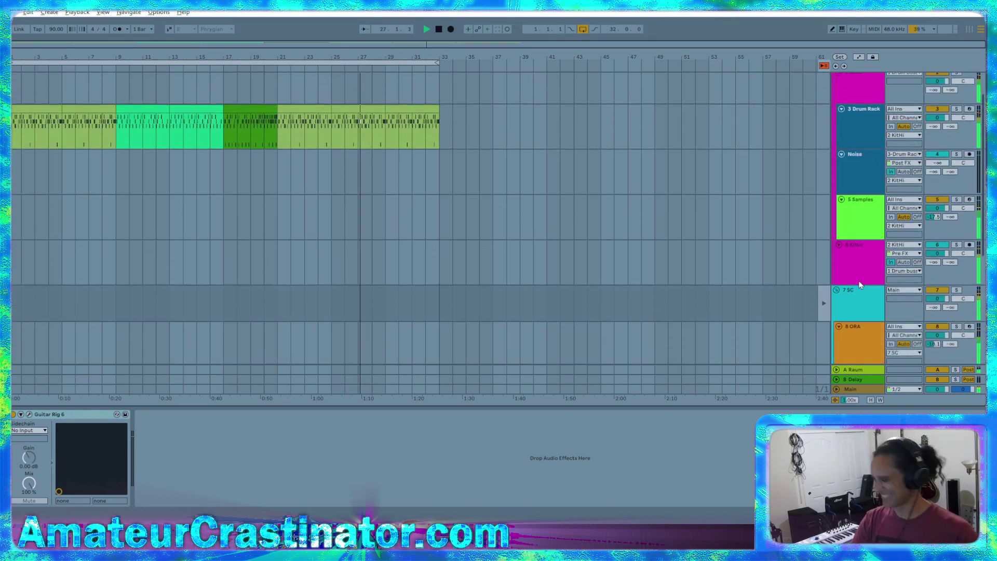
scroll(858, 284, down, 1)
scroll(858, 280, up, 3)
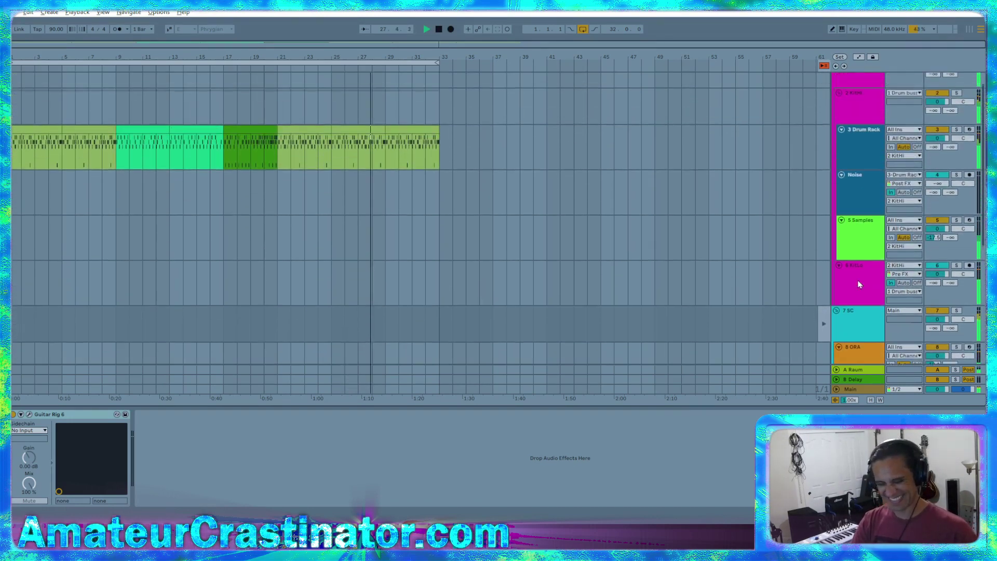
scroll(862, 282, down, 2)
scroll(861, 282, up, 2)
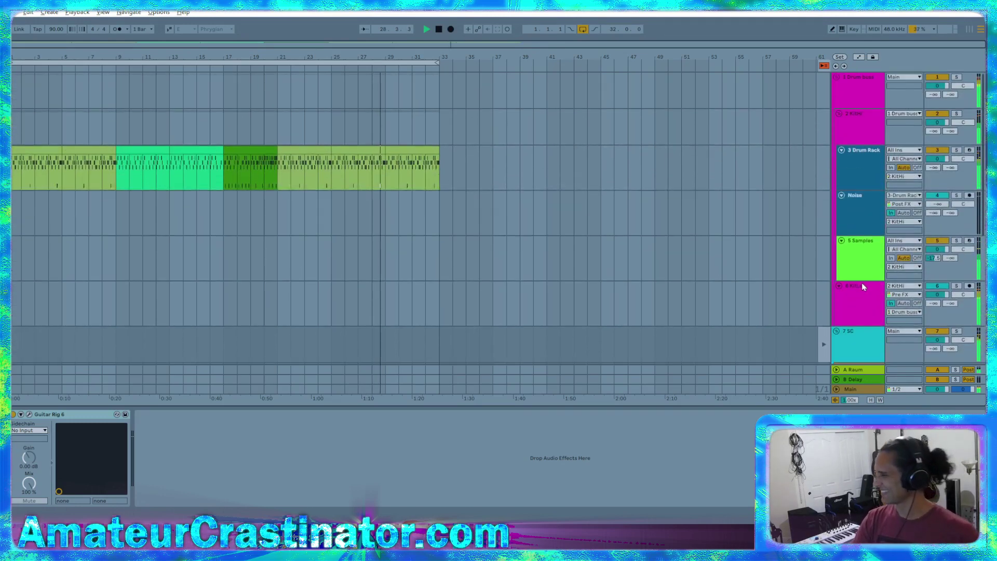
- Show the Samples track's devices and examine the chain from Melodic Steps through to Multiband Dynamics, Delay and EQ Eight
click(866, 274)
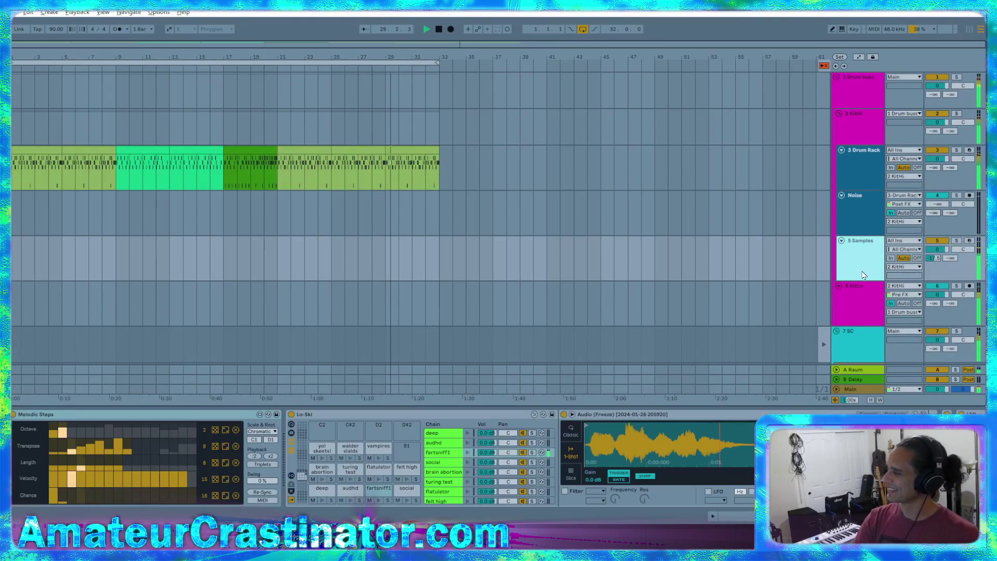
scroll(862, 270, down, 2)
scroll(862, 268, up, 2)
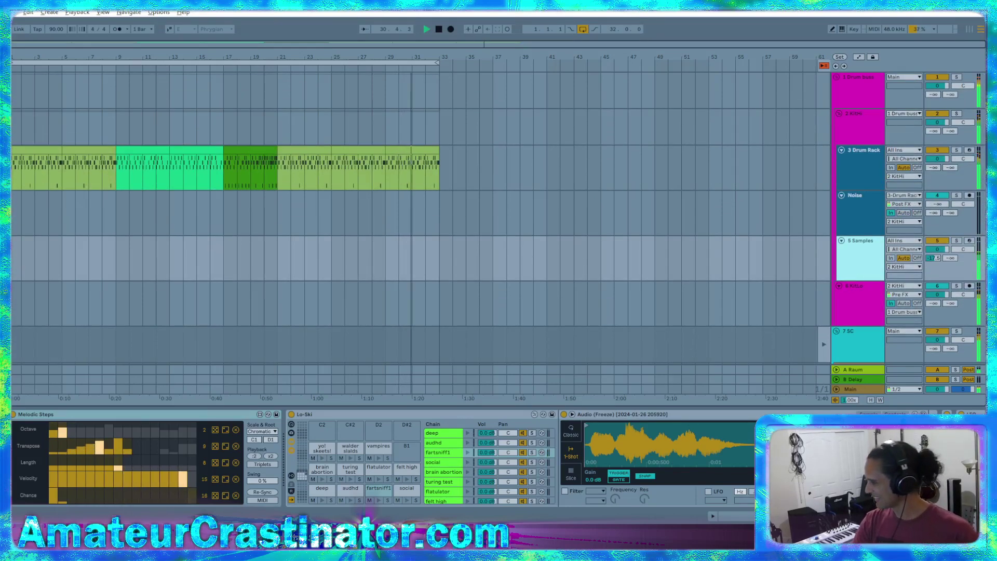
scroll(862, 457, right, 10)
scroll(862, 457, right, 5)
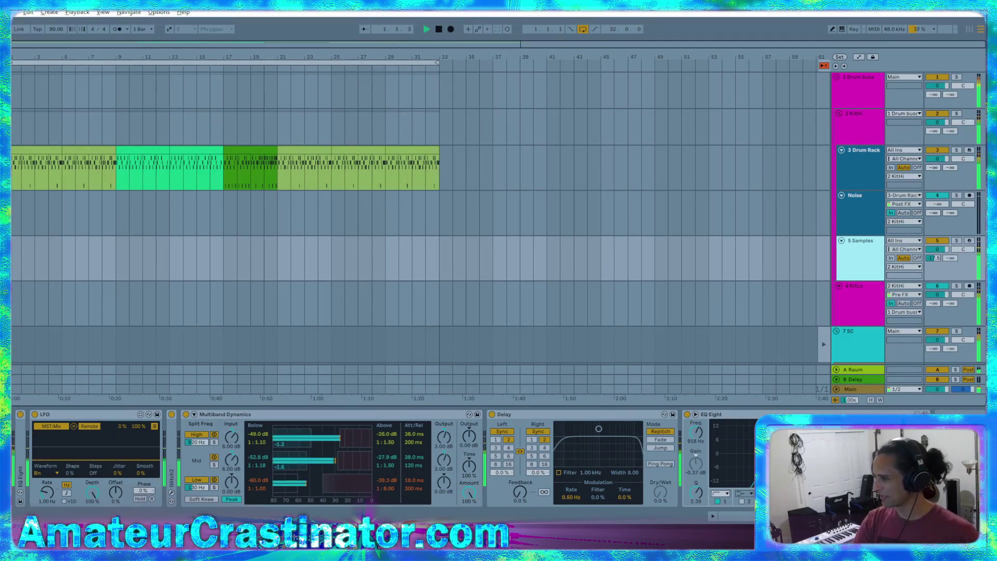
scroll(383, 459, left, 10)
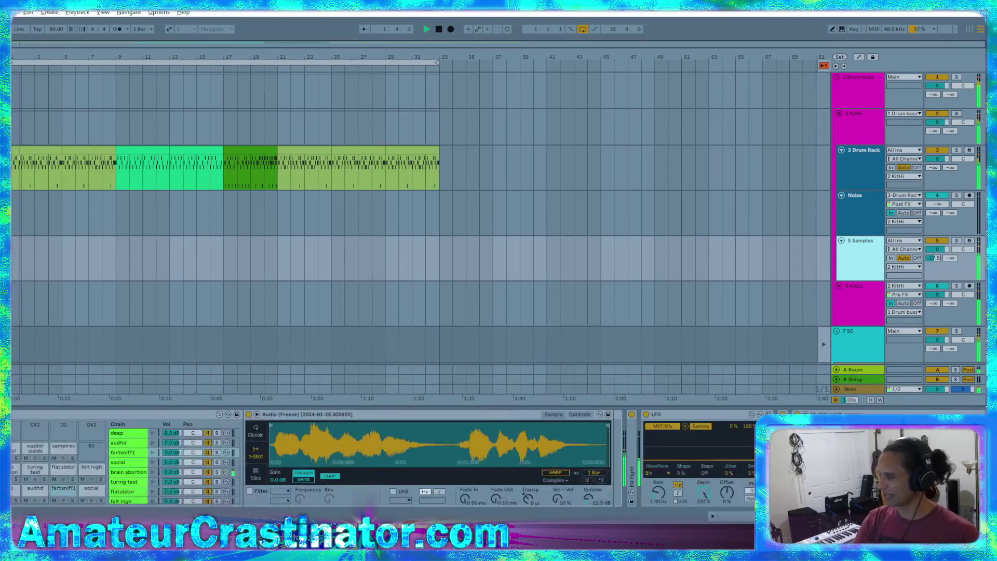
scroll(384, 459, right, 10)
scroll(383, 459, left, 10)
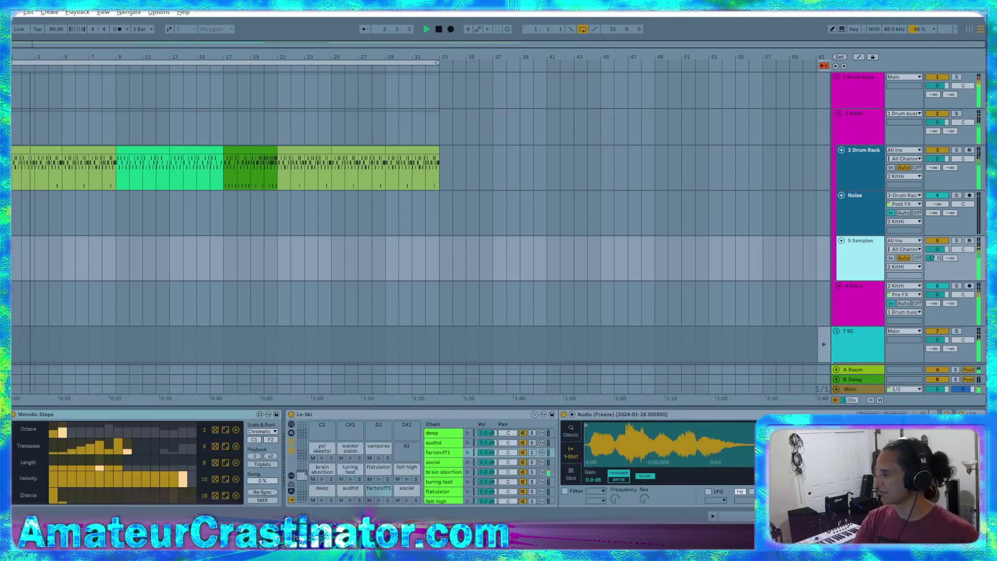
- Move the Samples track out of the drum group to sit just above the SC group, and color it dark green
scroll(850, 180, down, 2)
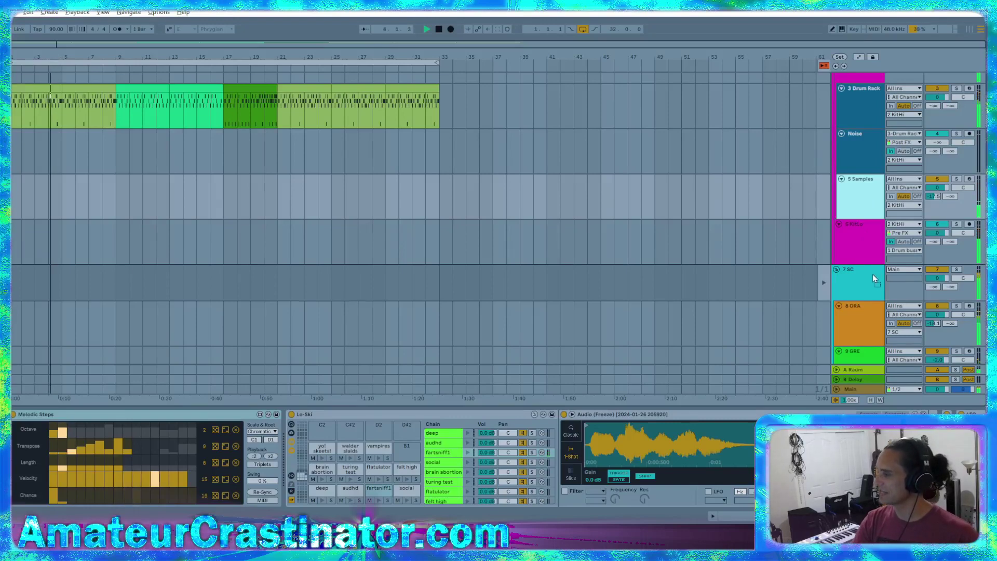
drag(871, 276, 860, 285)
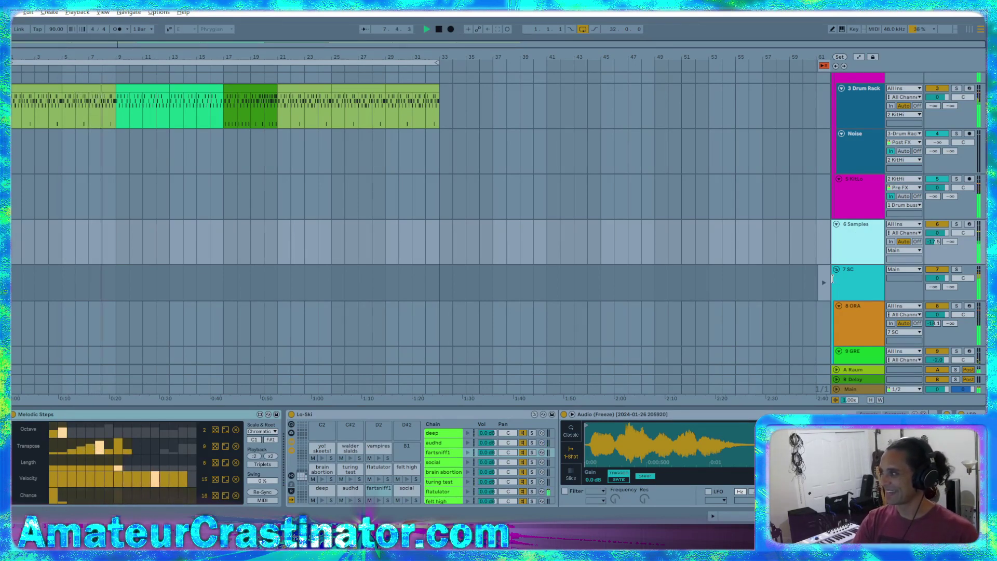
right_click(864, 243)
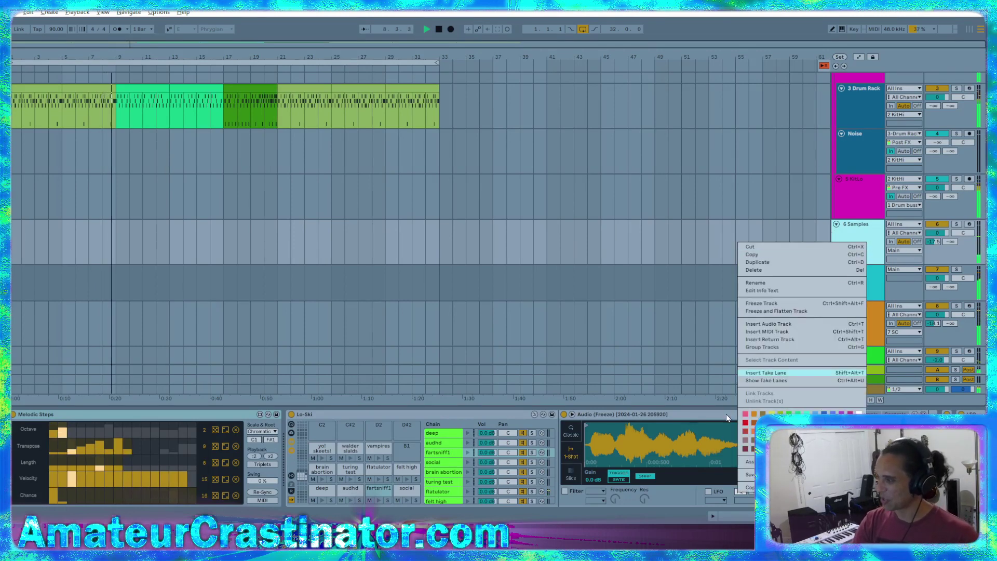
click(789, 423)
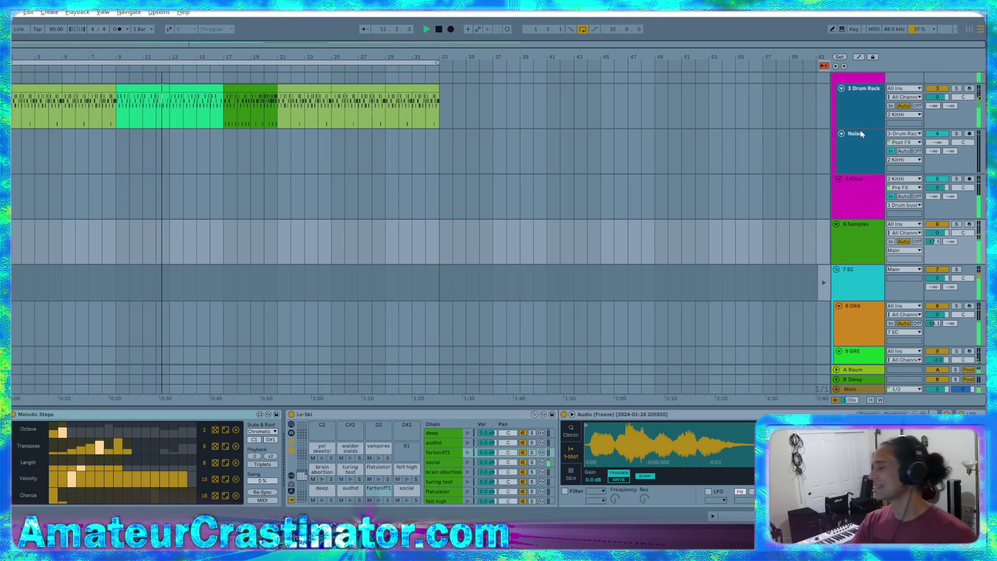
- Add TDR Nova to the Drum buss track and place it between Multiband Dynamics and the Limiter
scroll(851, 153, up, 3)
click(839, 78)
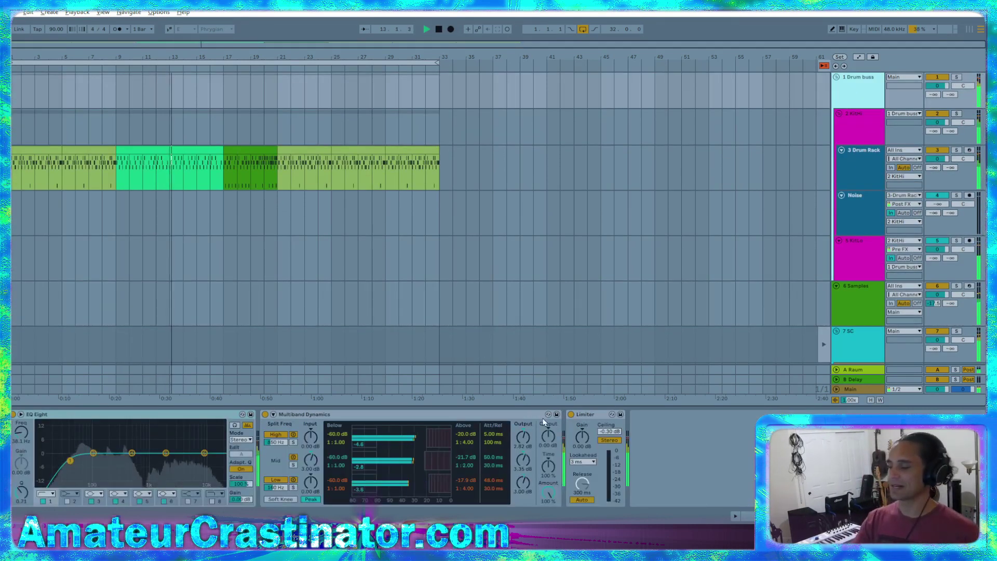
click(593, 437)
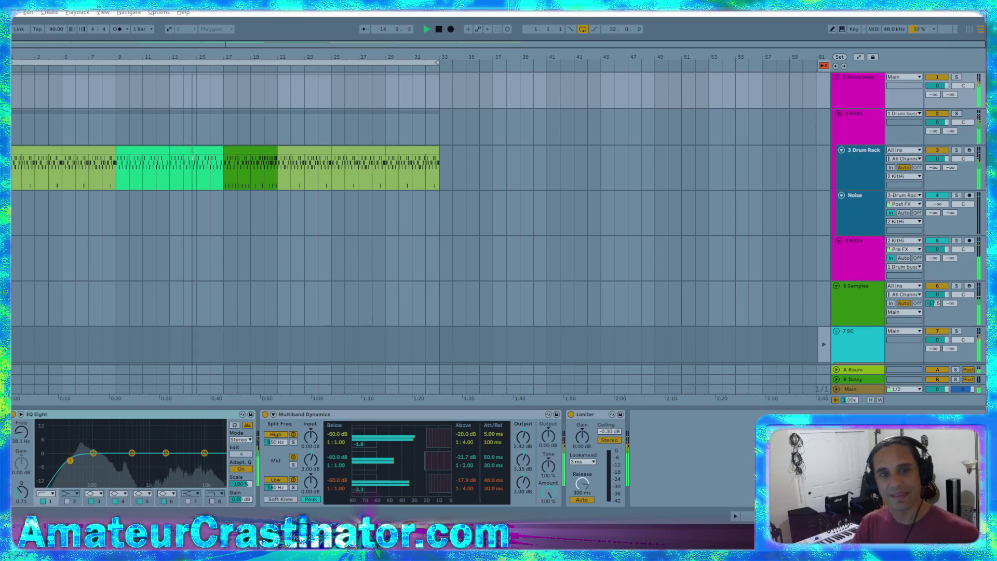
drag(622, 183, 679, 51)
click(685, 415)
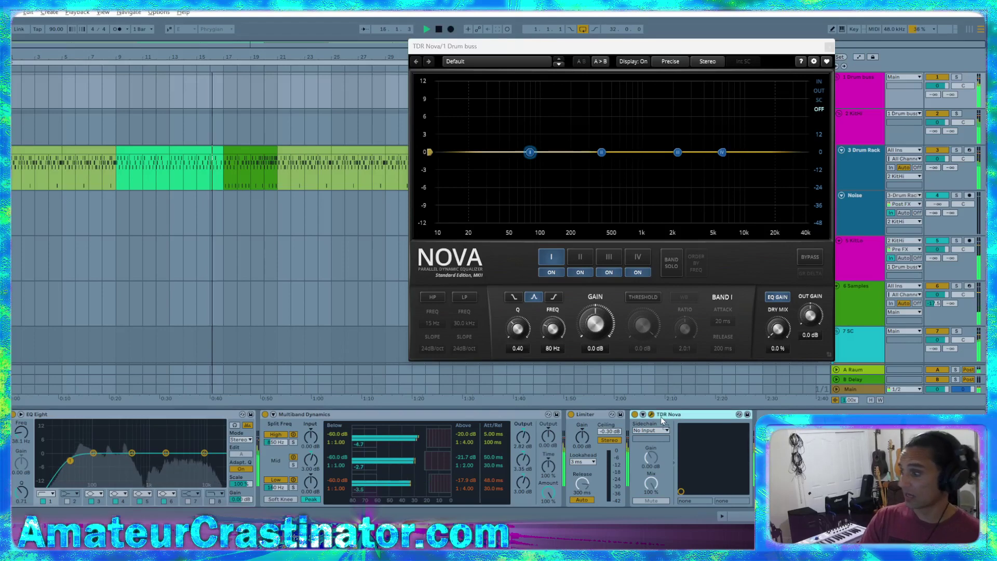
mouse_move(686, 414)
mouse_down()
mouse_move(258, 456)
mouse_move(675, 441)
mouse_up()
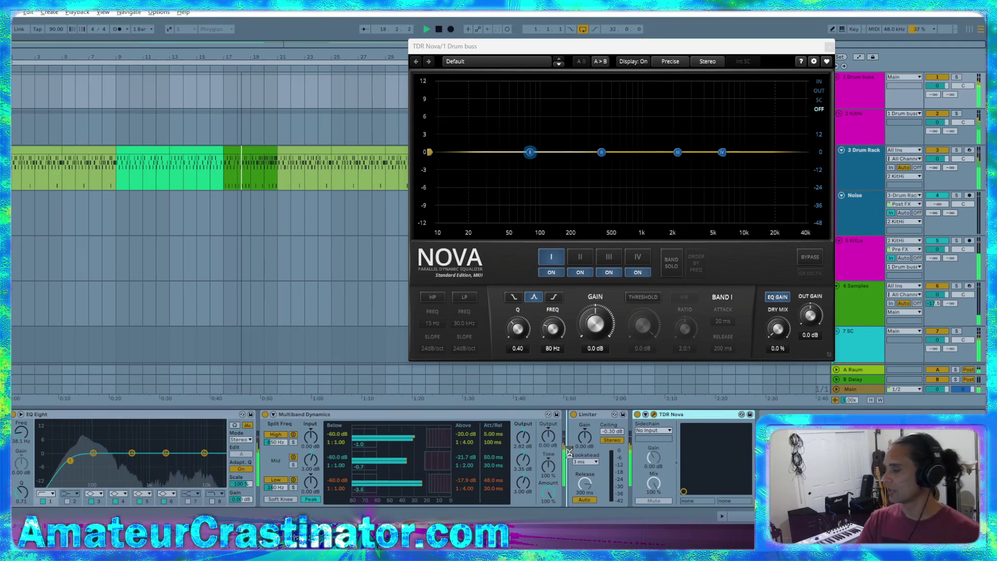
drag(570, 451, 583, 468)
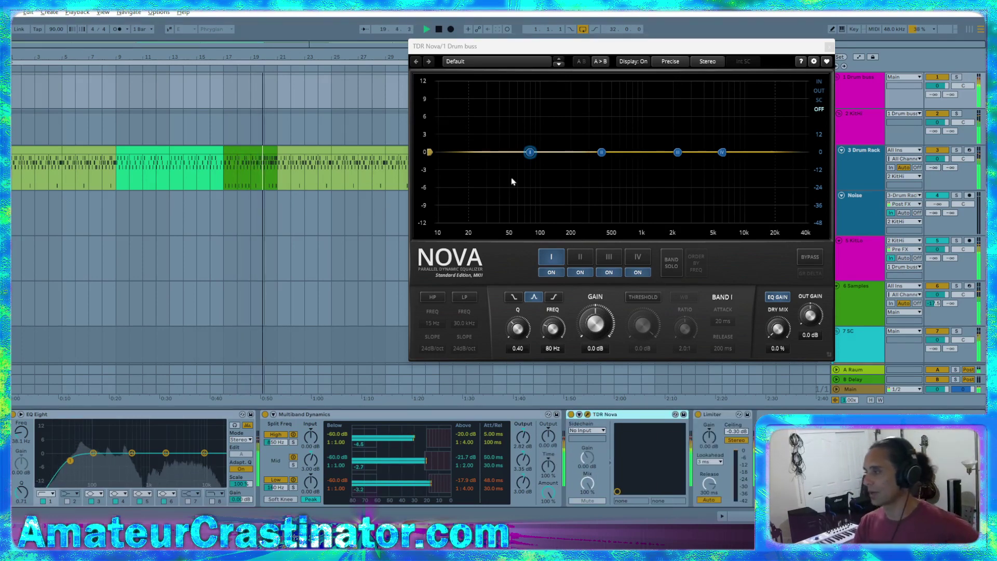
- Set TDR Nova to Ext SC with the analyzer on SC, and choose the Samples track as its sidechain input
click(744, 62)
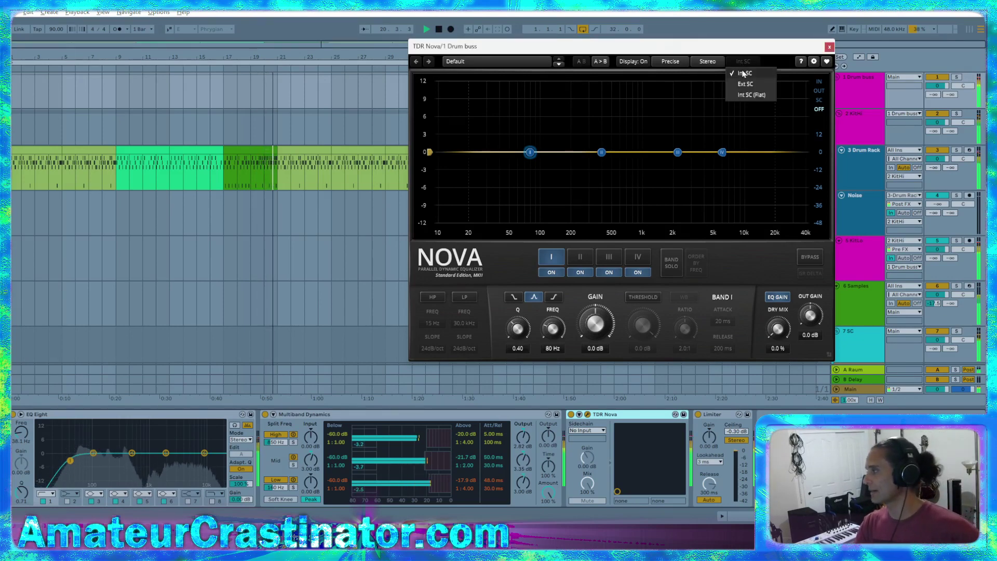
click(761, 85)
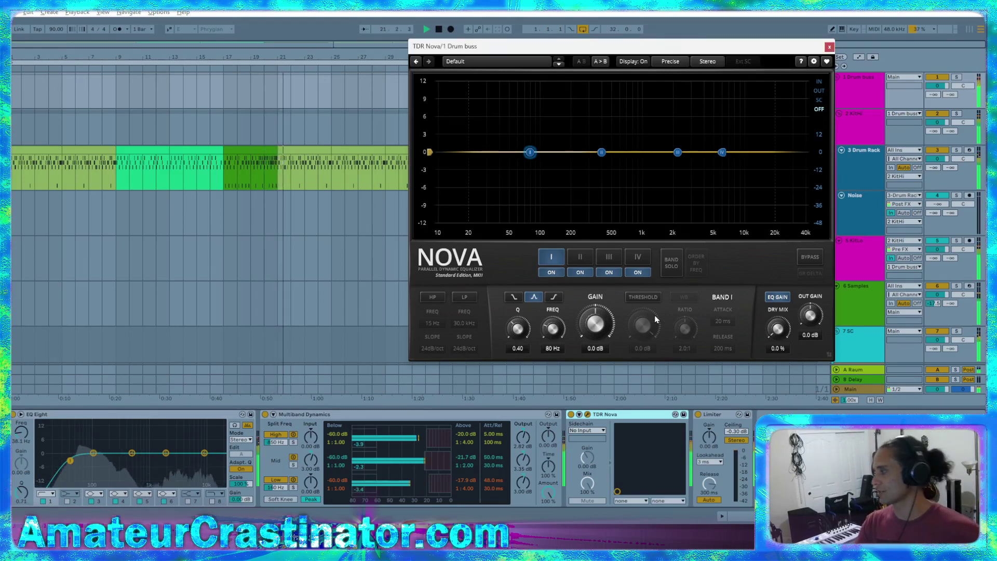
click(637, 326)
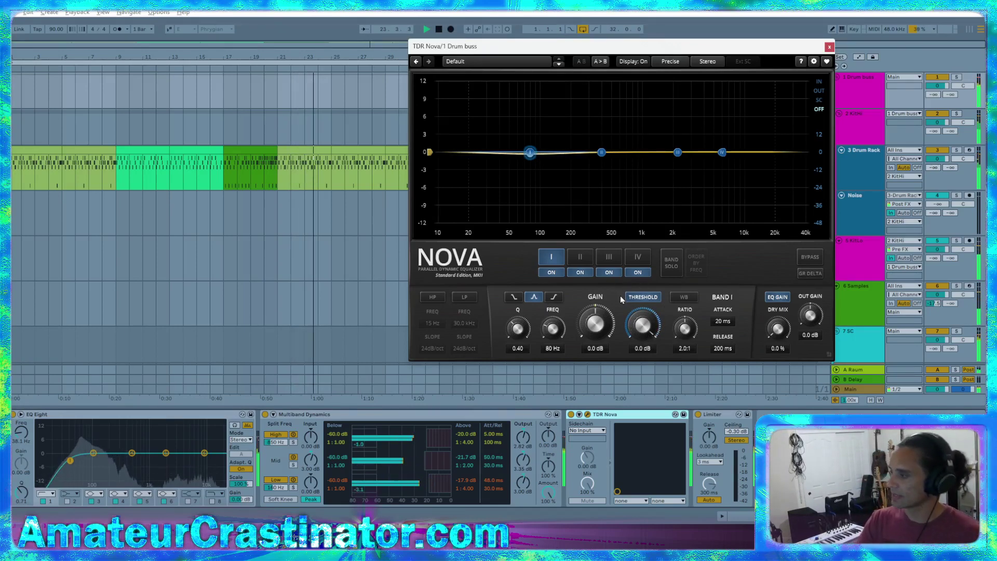
click(643, 297)
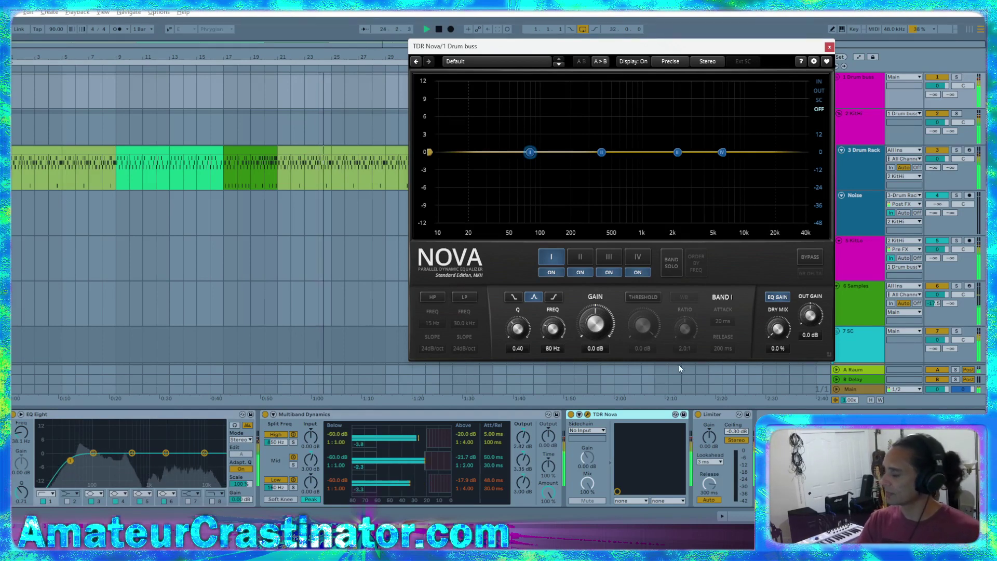
click(819, 101)
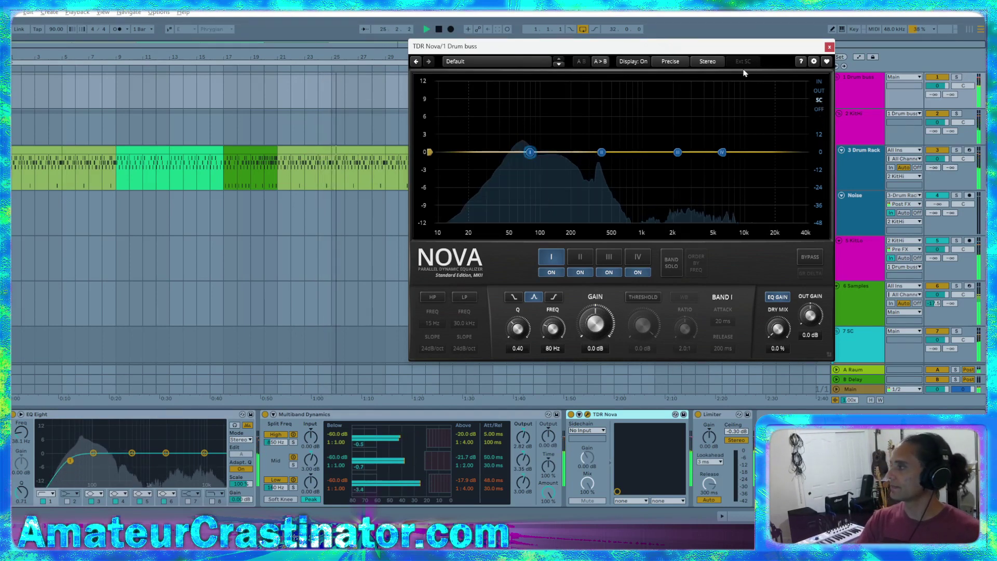
click(589, 435)
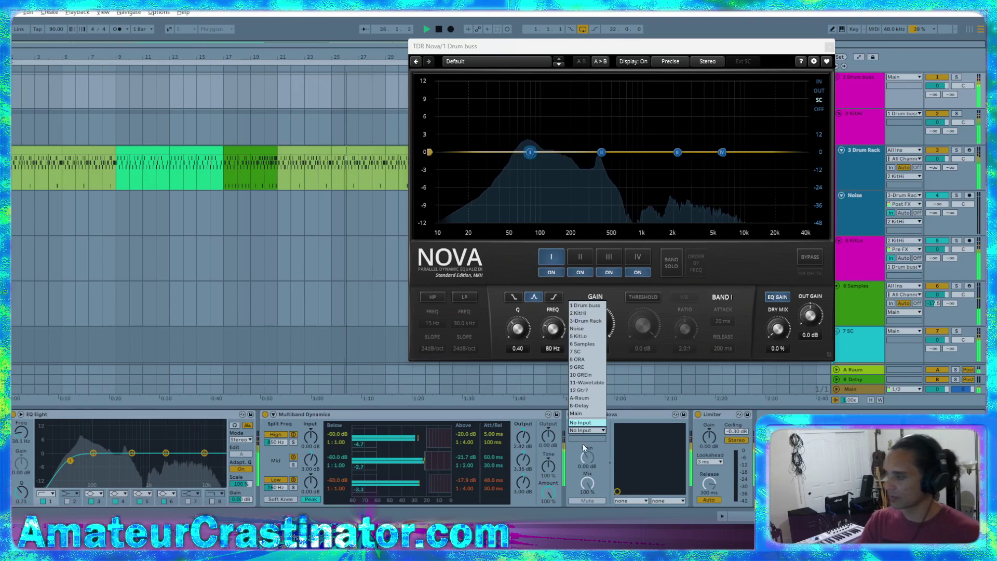
click(582, 344)
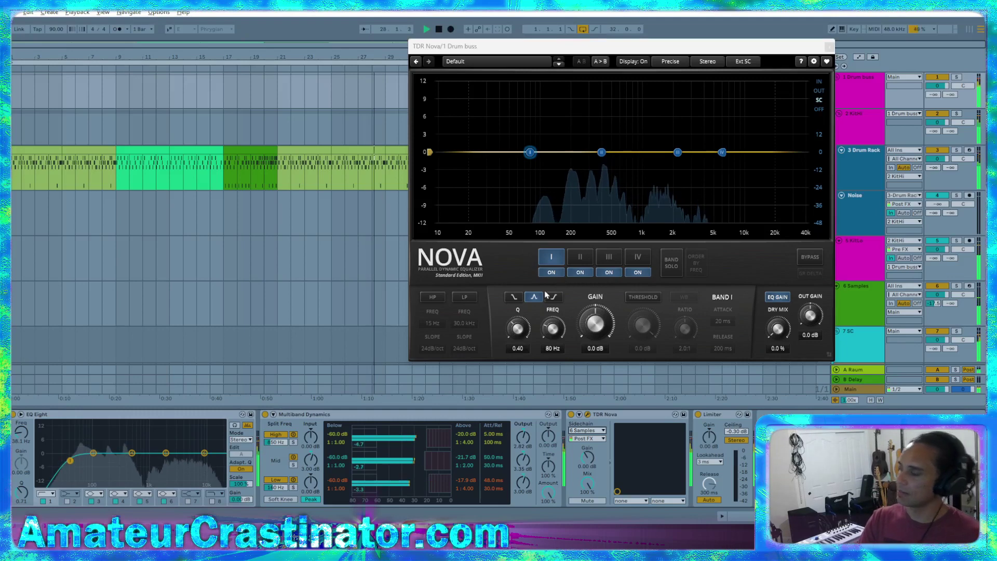
- Enable band II's threshold in Nova and set it to about -10.6 dB at 417 Hz, Q 0.74, release 40 ms
click(580, 256)
click(642, 298)
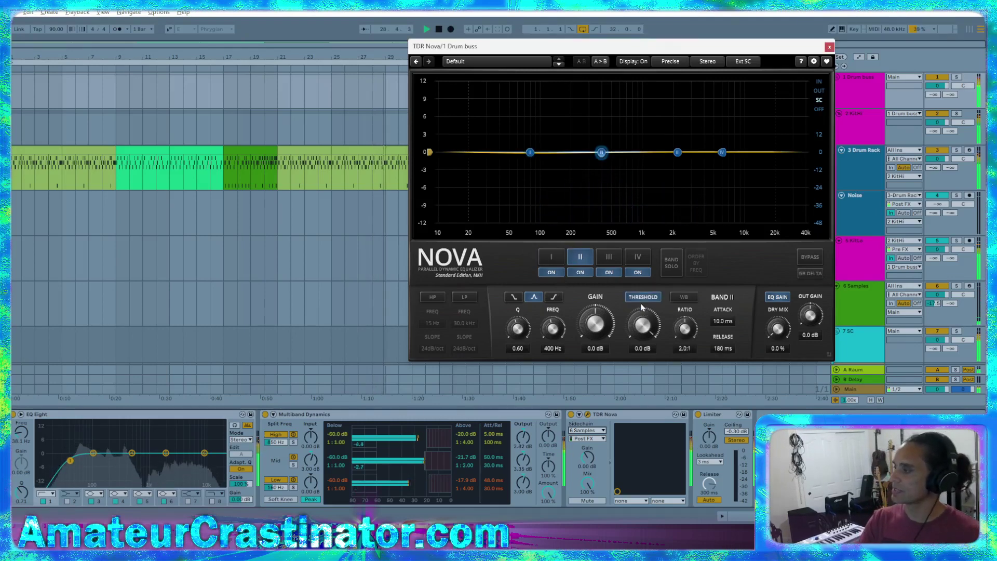
drag(553, 329, 517, 323)
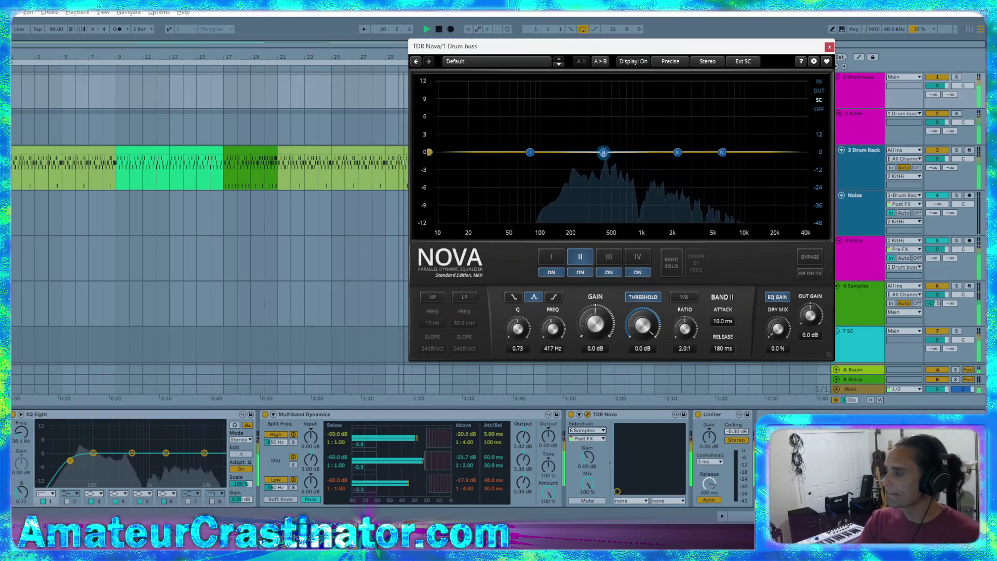
drag(647, 324, 641, 333)
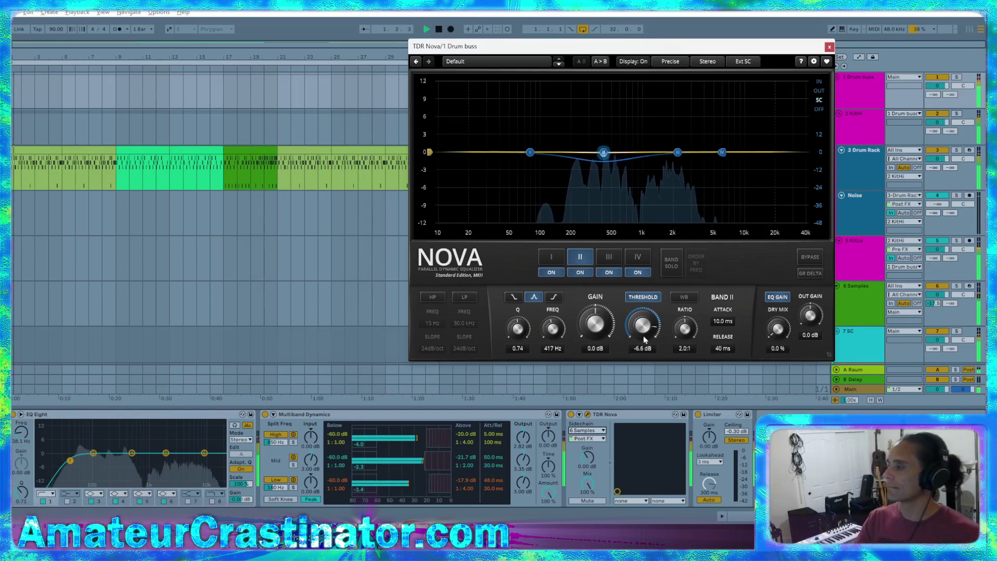
drag(644, 339, 647, 344)
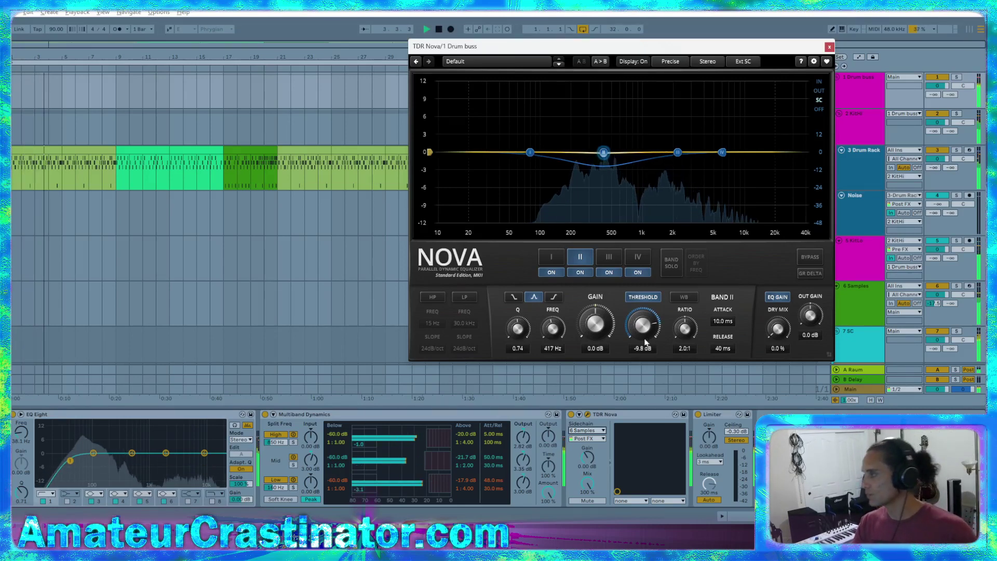
drag(646, 340, 644, 342)
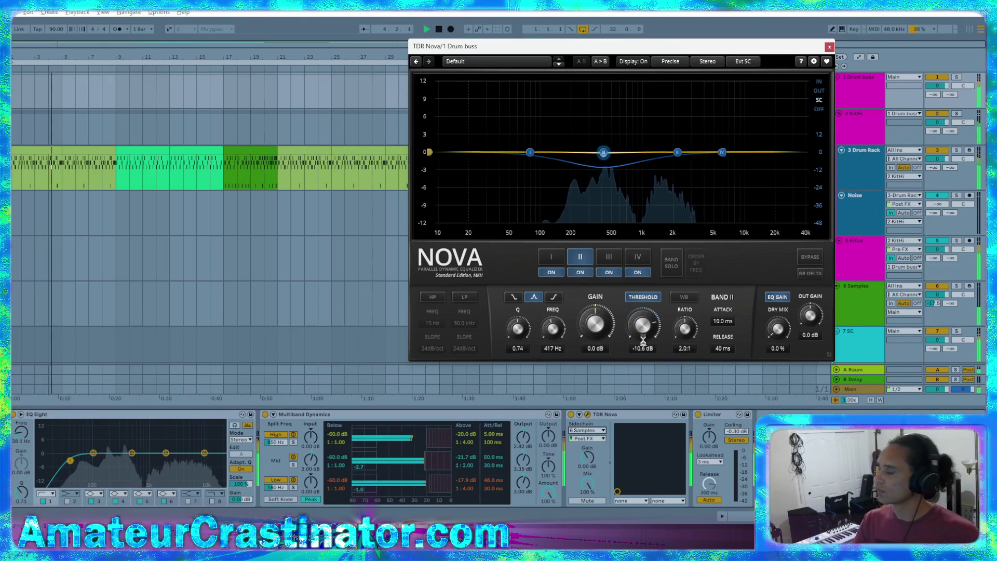
- Show the Samples track's devices and check its LFO, Multiband Dynamics and Delay during playback
click(856, 311)
scroll(498, 459, right, 10)
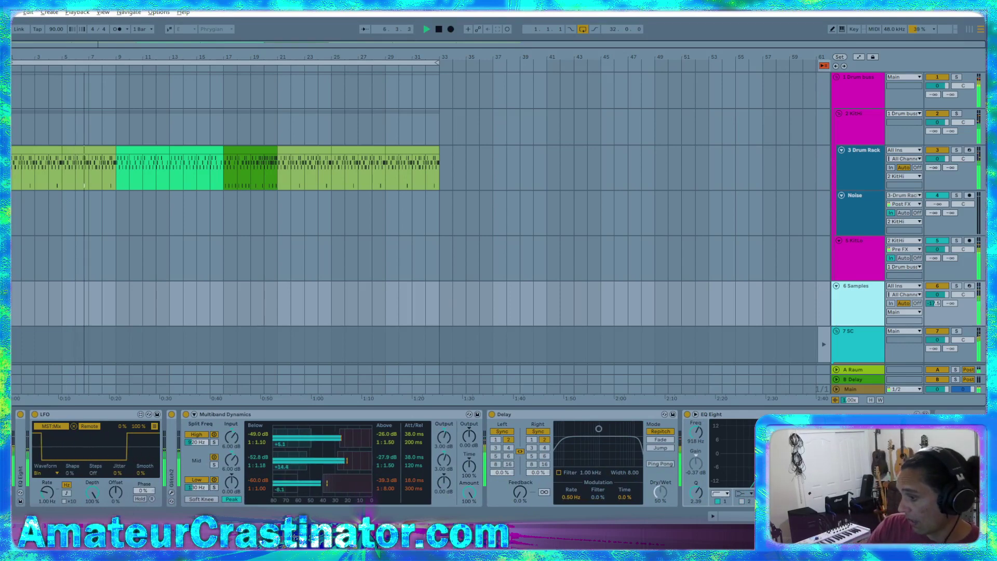
scroll(384, 459, left, 4)
scroll(384, 459, right, 4)
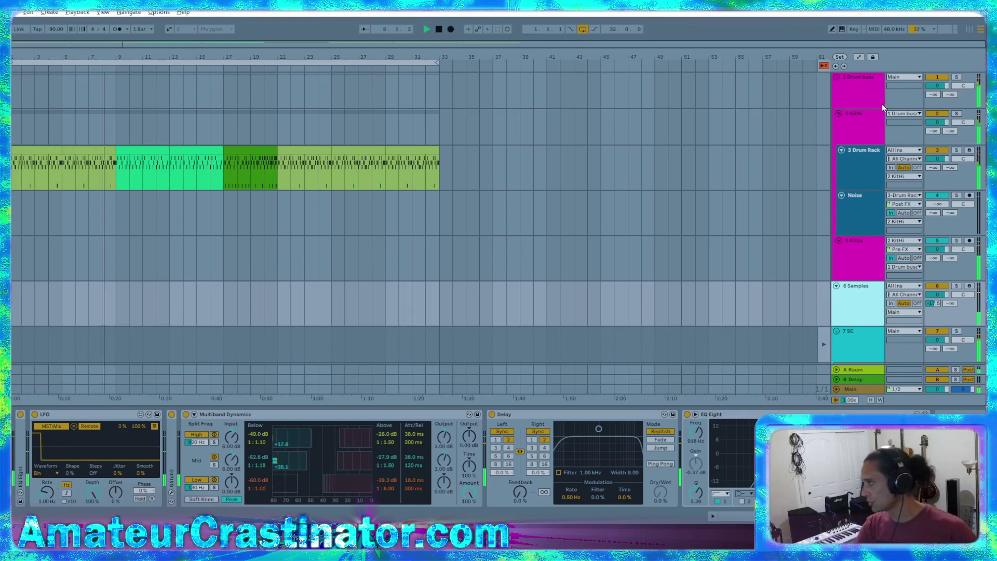
- Enable band III's threshold in the Drum buss's TDR Nova and set it to about -9.0 dB at 1869 Hz, Q 0.96
click(860, 108)
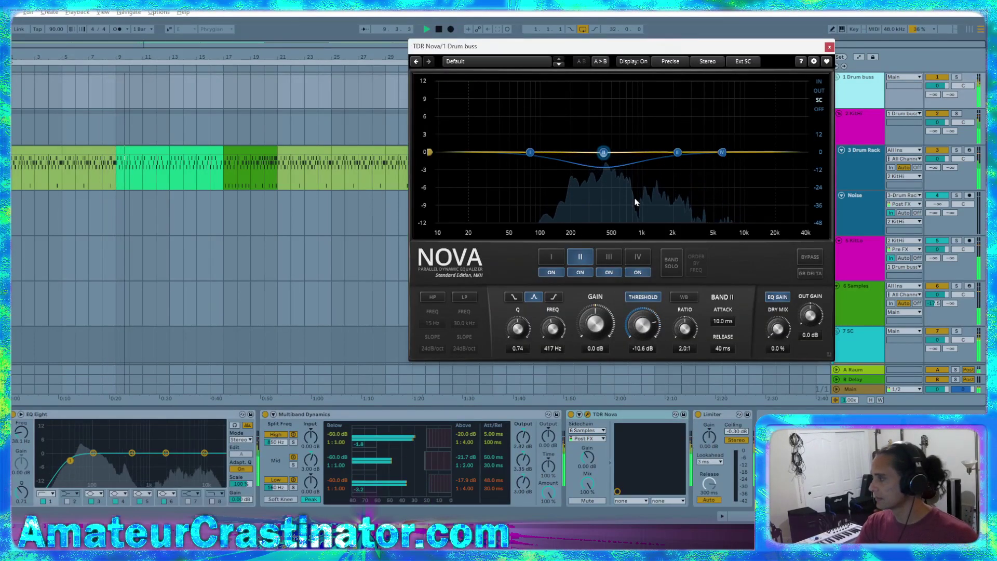
click(608, 257)
drag(553, 328, 556, 319)
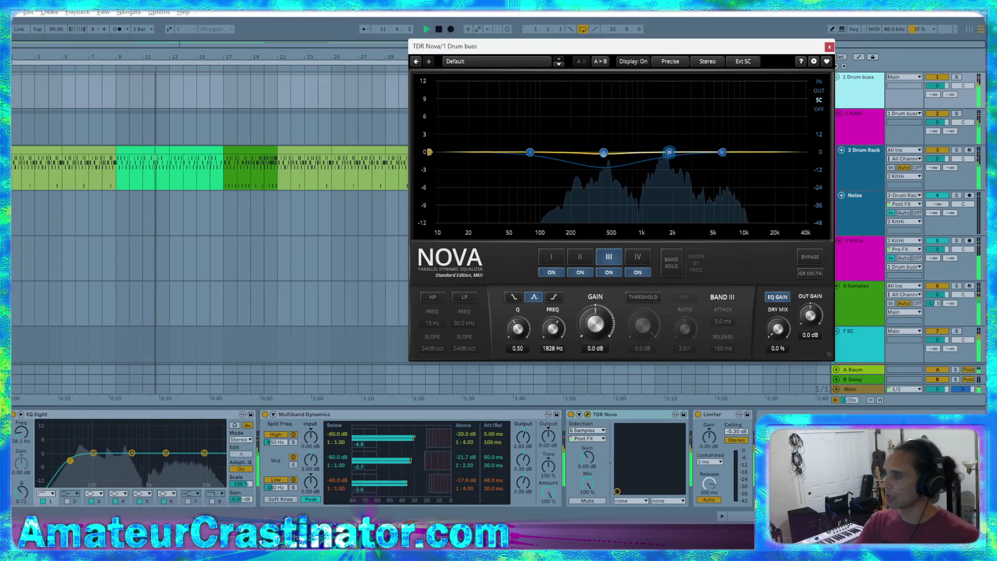
click(648, 297)
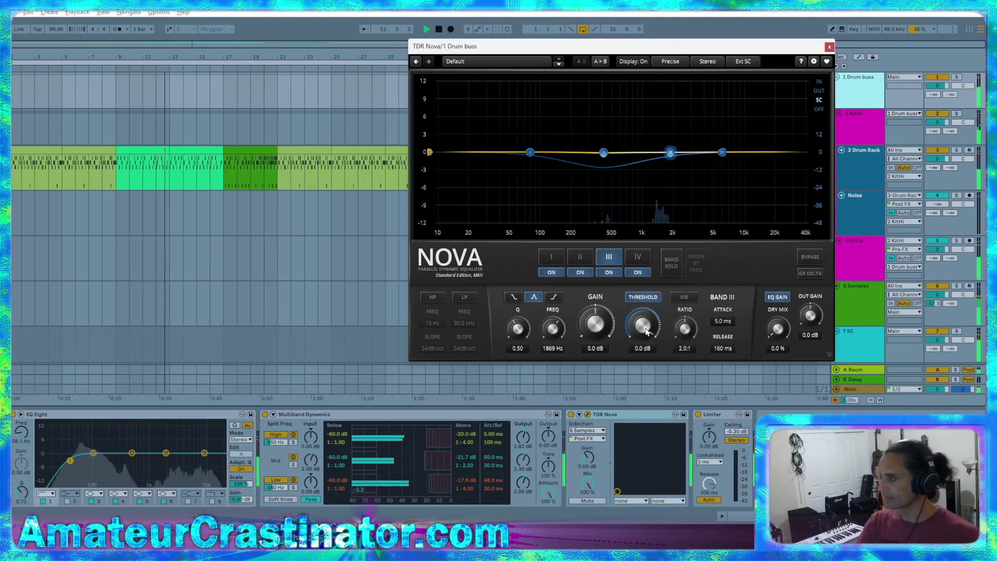
drag(643, 325, 646, 333)
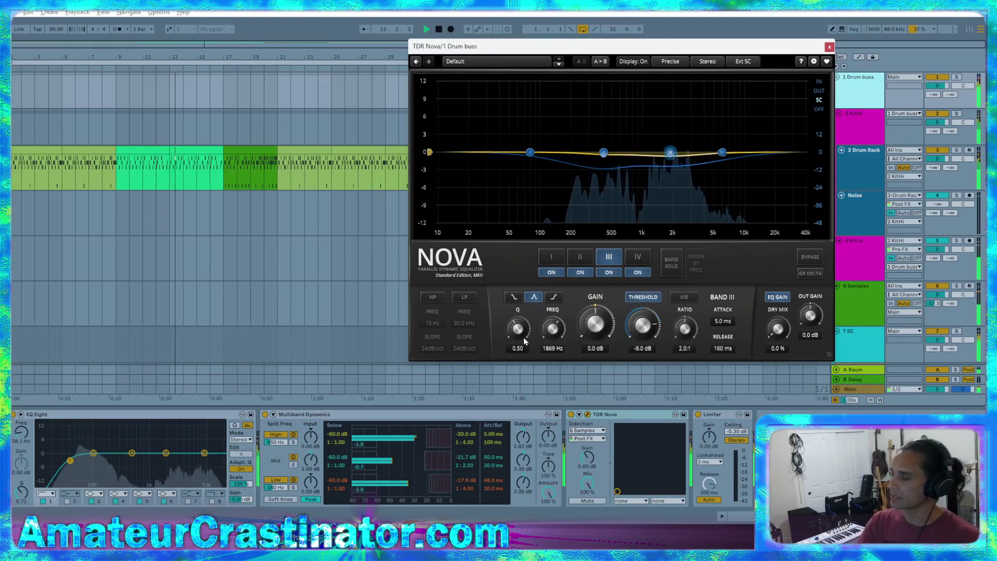
mouse_move(519, 331)
mouse_down()
mouse_move(519, 317)
mouse_move(502, 325)
mouse_move(520, 333)
mouse_up()
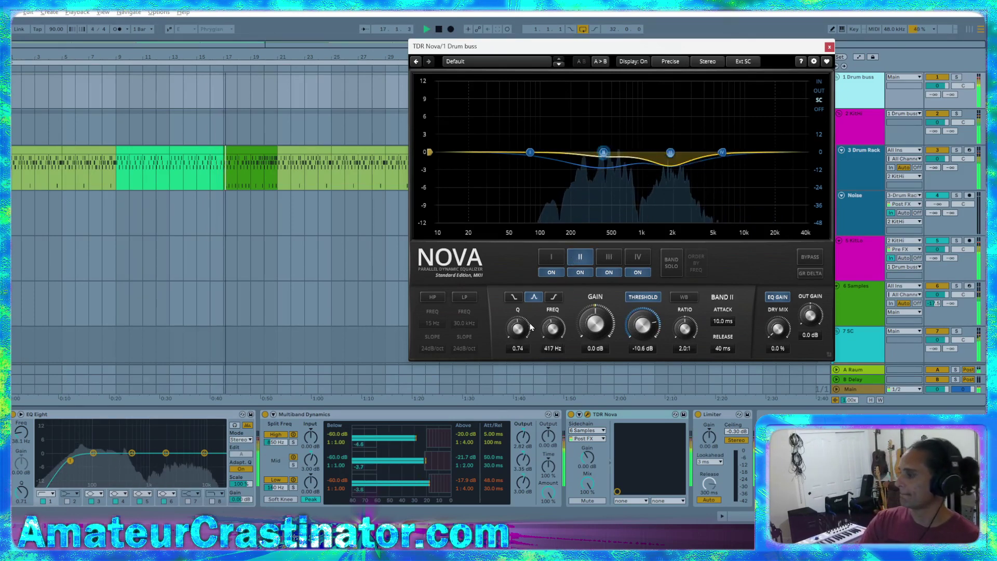
- Give band III a release of 60 ms, a threshold of about -10.1 dB and a ratio of 4:1
click(606, 257)
click(579, 260)
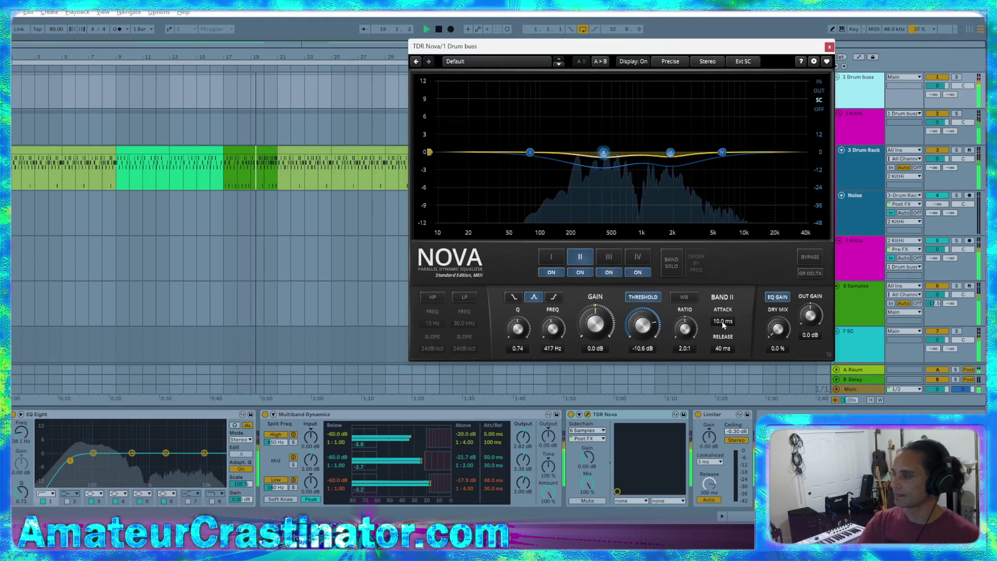
click(615, 257)
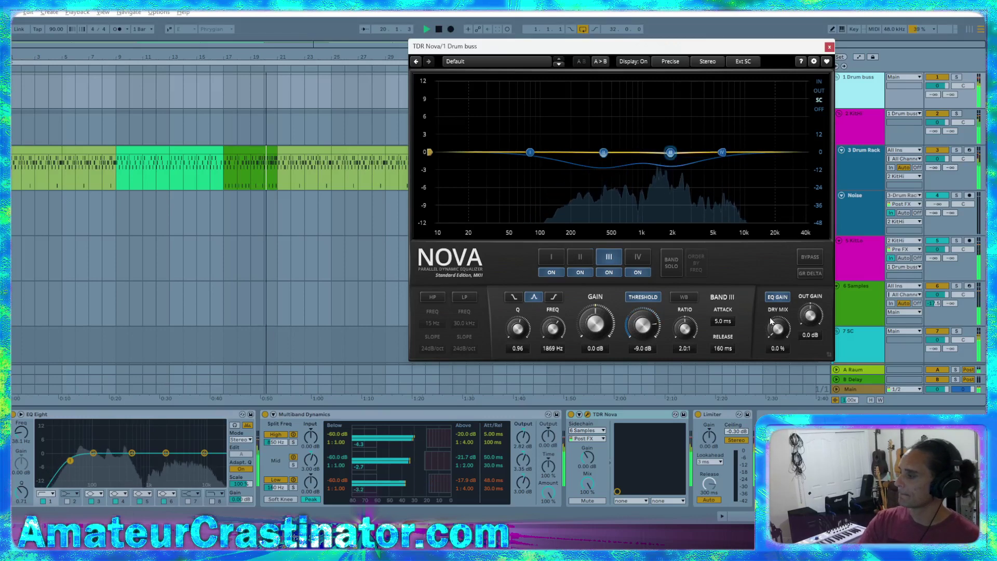
click(723, 348)
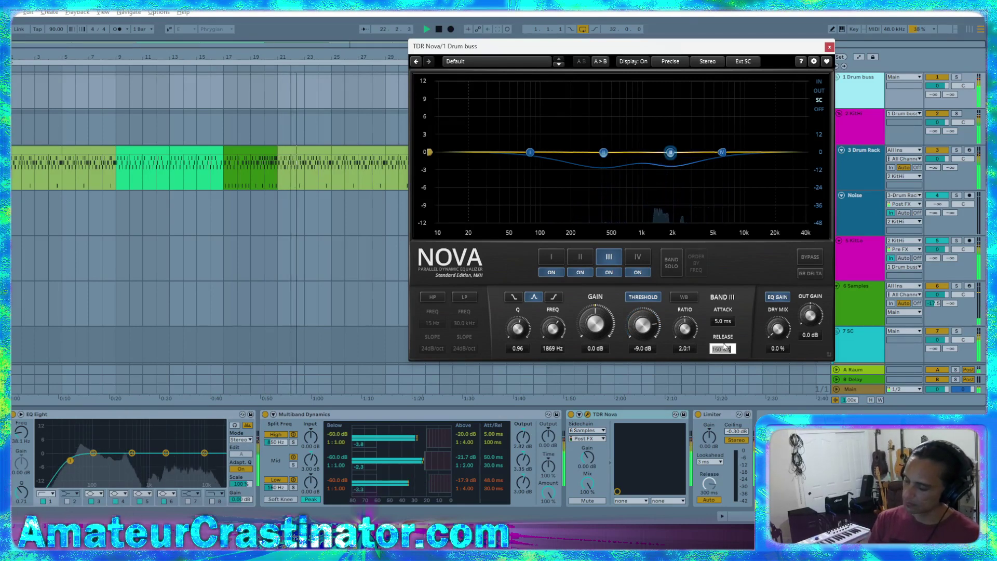
text(60)
key(Return)
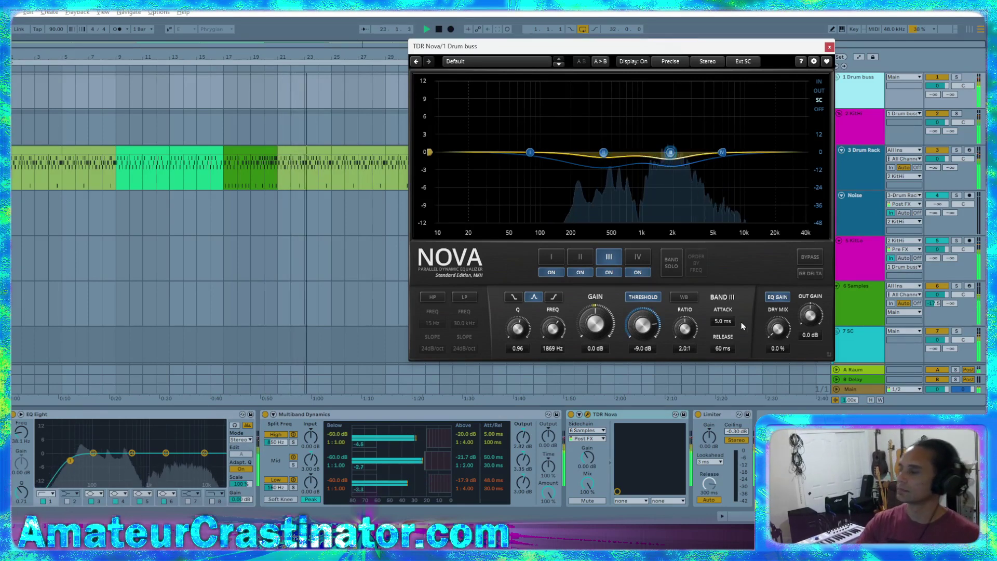
drag(643, 322, 645, 328)
double_click(685, 348)
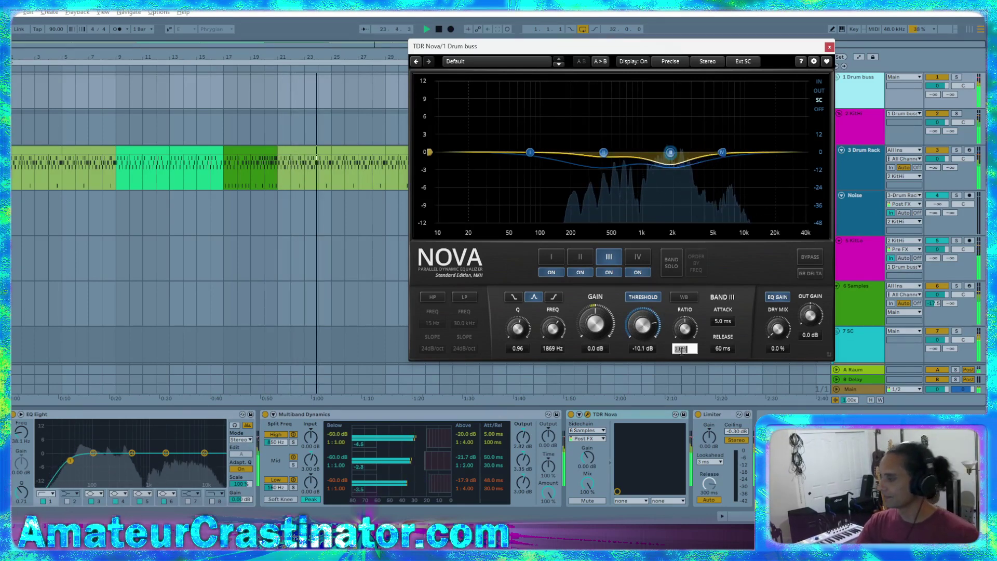
text(4)
key(Return)
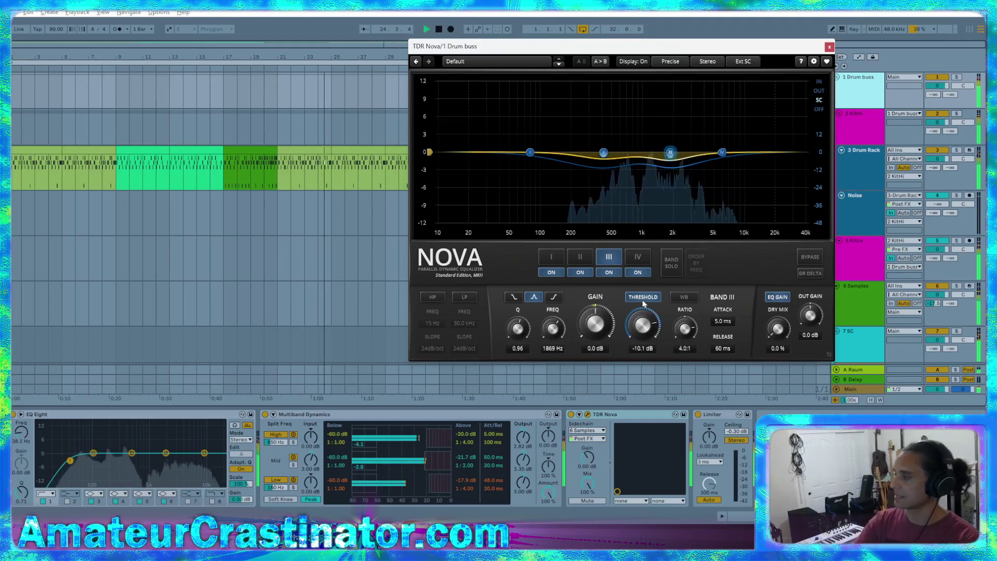
- Set band II's ratio to 4:1 and lower its threshold to about -11.6 dB
click(577, 260)
double_click(681, 350)
text(4)
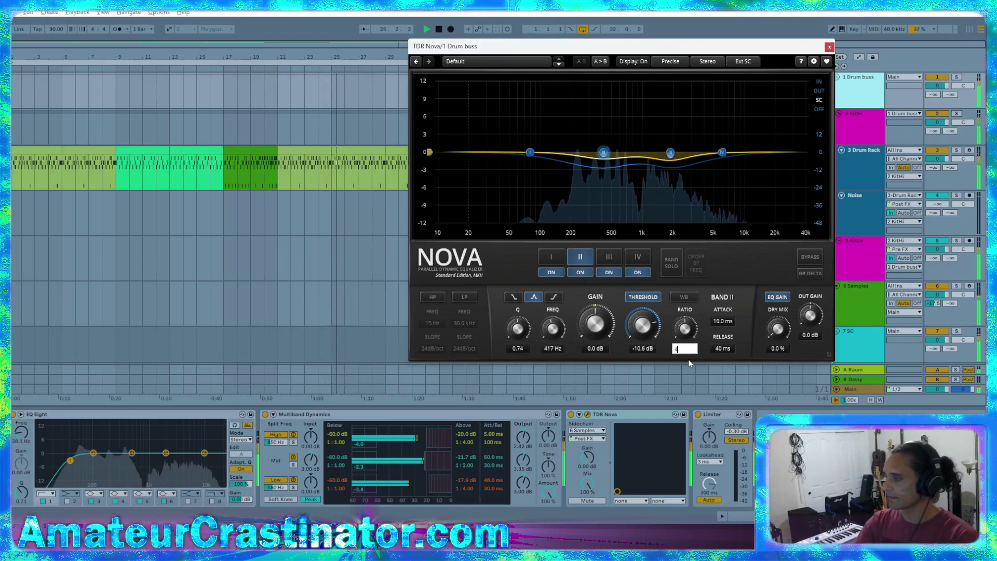
drag(640, 360, 640, 361)
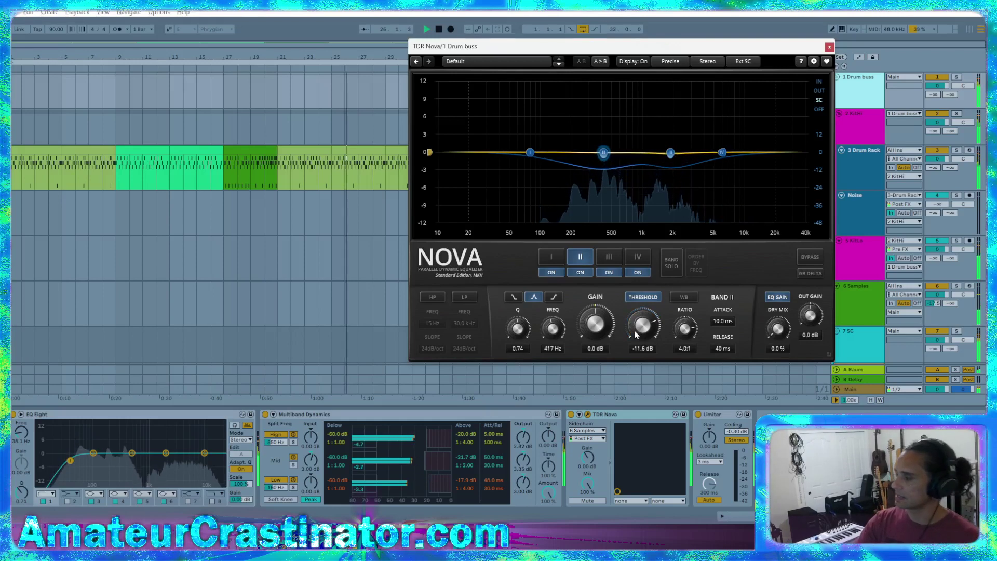
- Fine-tune the thresholds during playback to about -14.7 dB for band II and -12.4 dB for band III, and close Nova's window
click(612, 259)
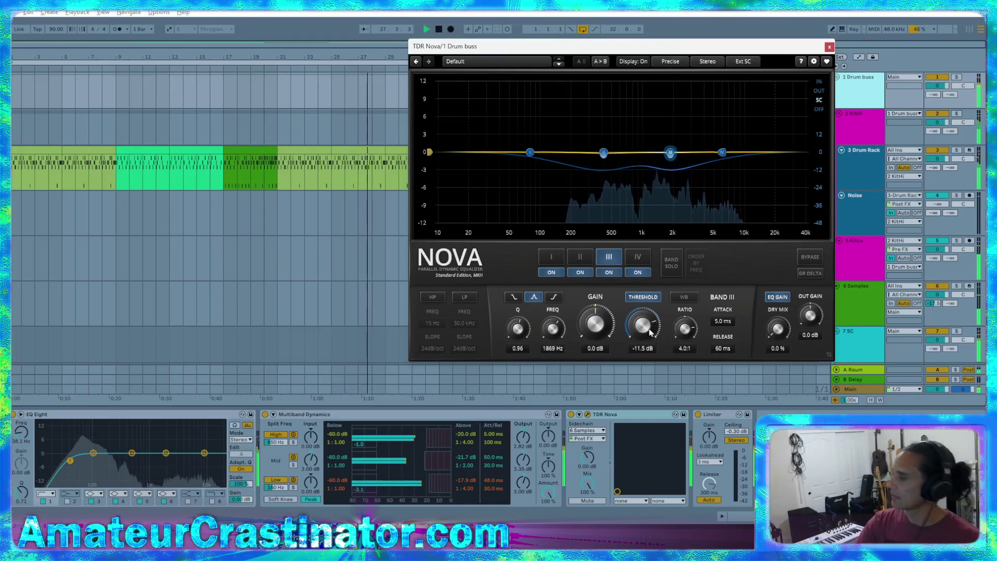
drag(650, 332, 650, 335)
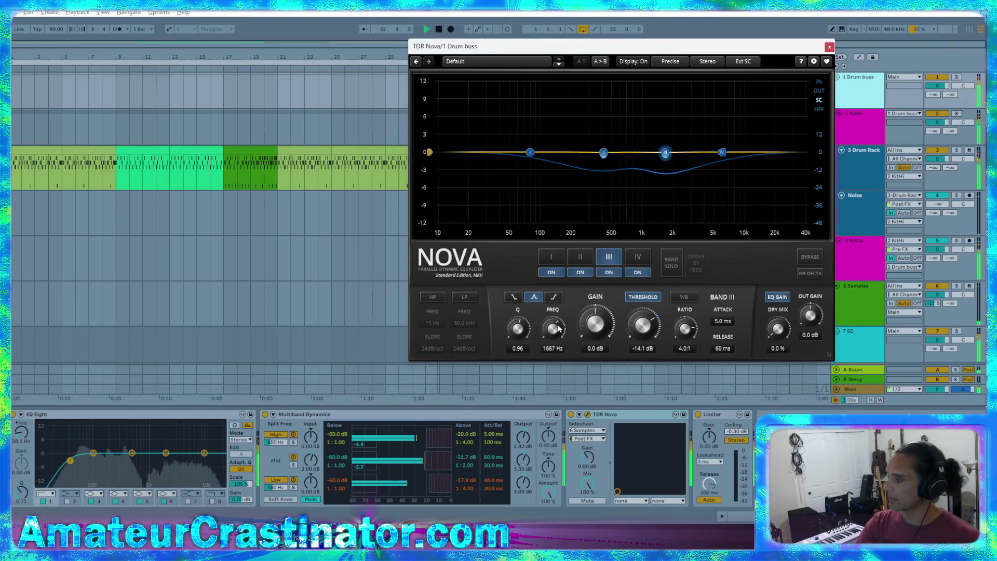
key(space)
click(580, 260)
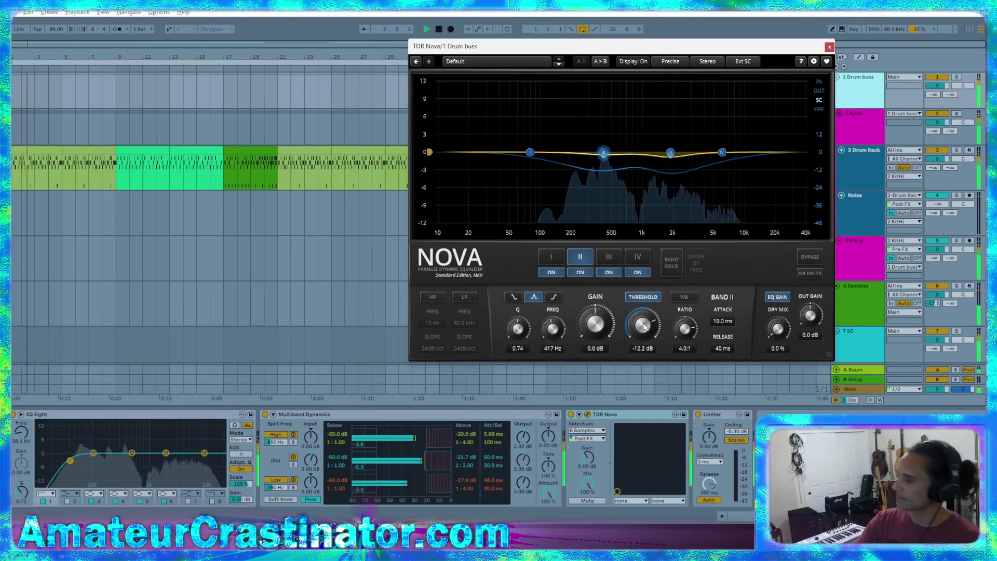
drag(651, 327, 650, 331)
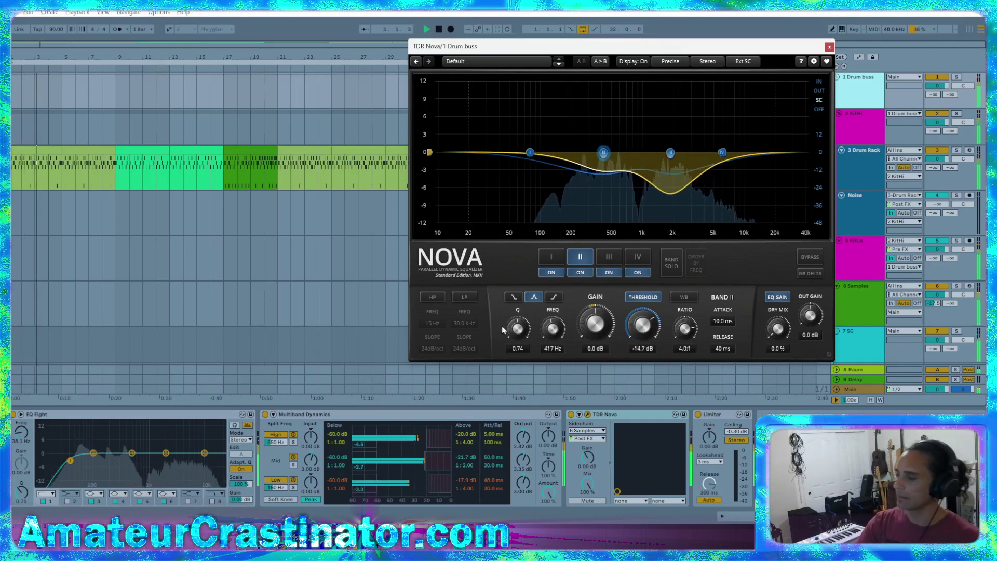
click(609, 257)
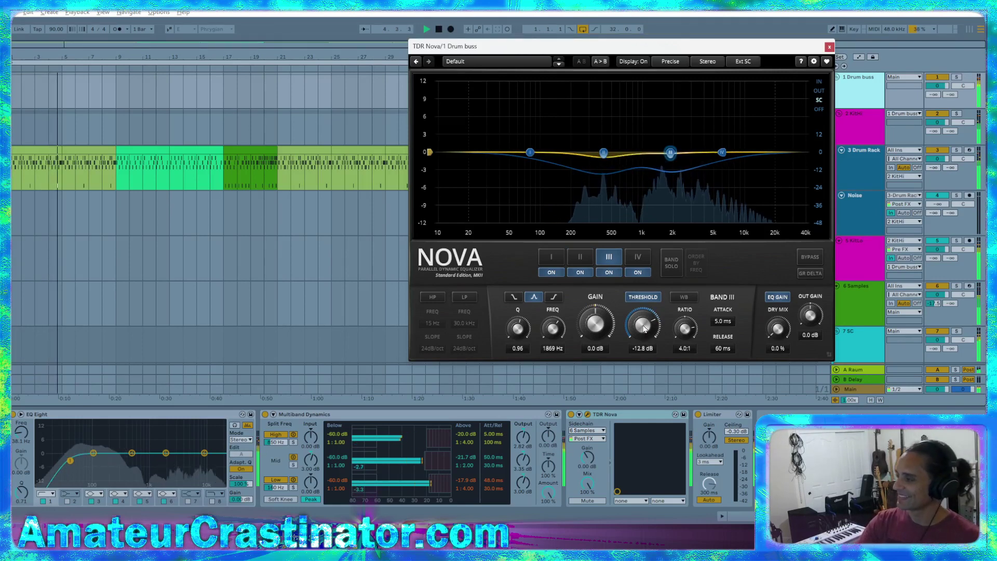
drag(644, 328, 644, 327)
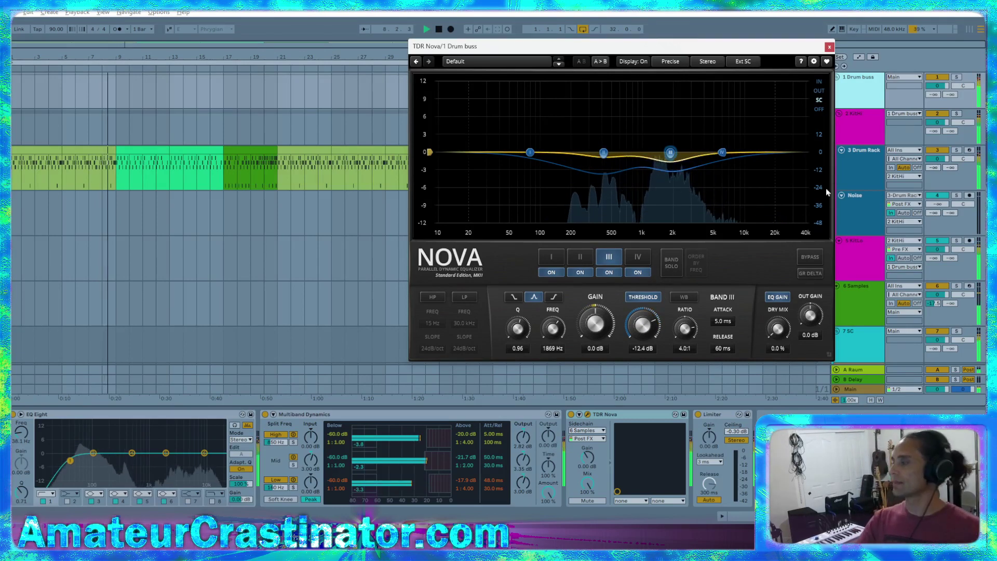
click(829, 47)
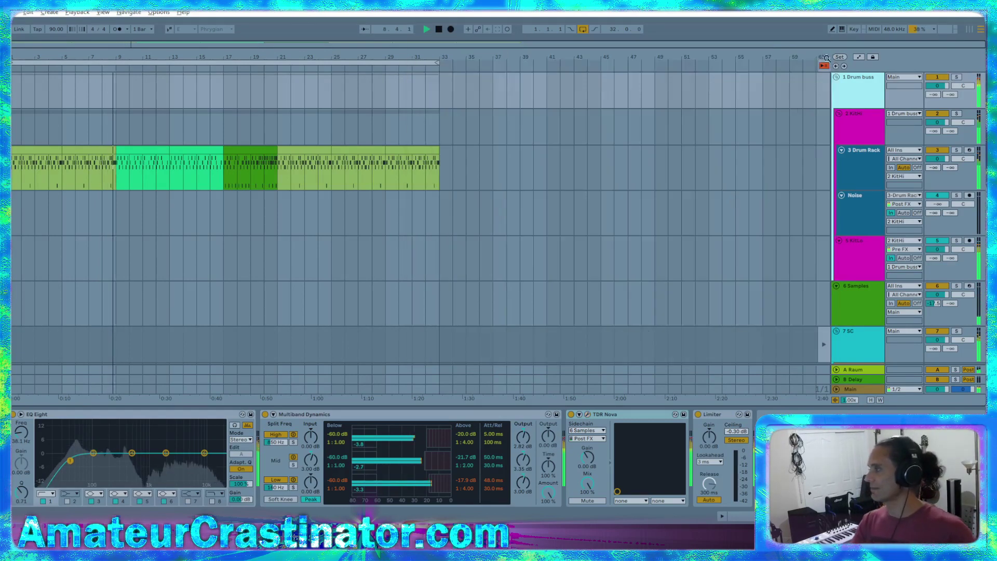
- Copy TDR Nova from the Drum buss and paste it after EQ Eight on the Samples track
click(630, 414)
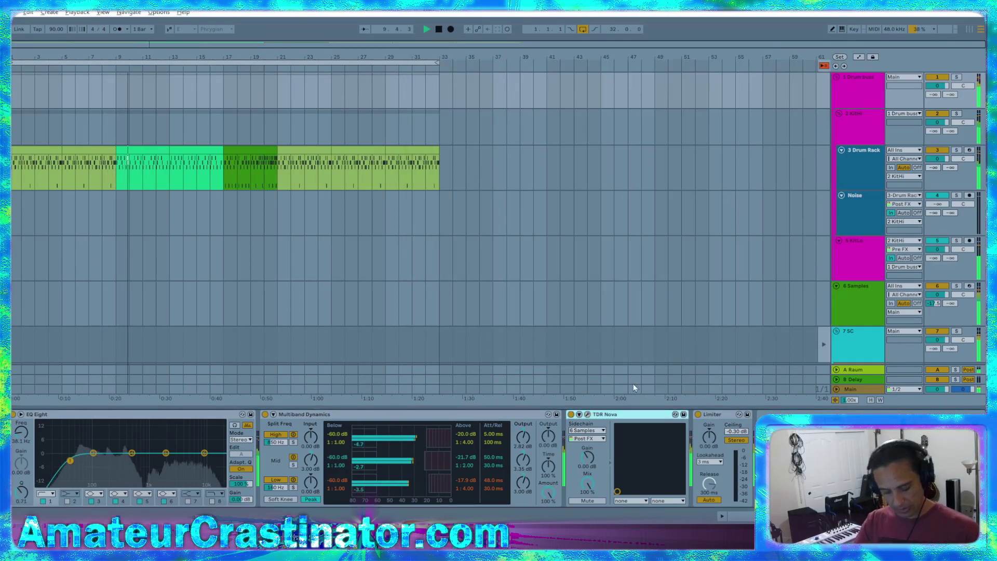
click(861, 311)
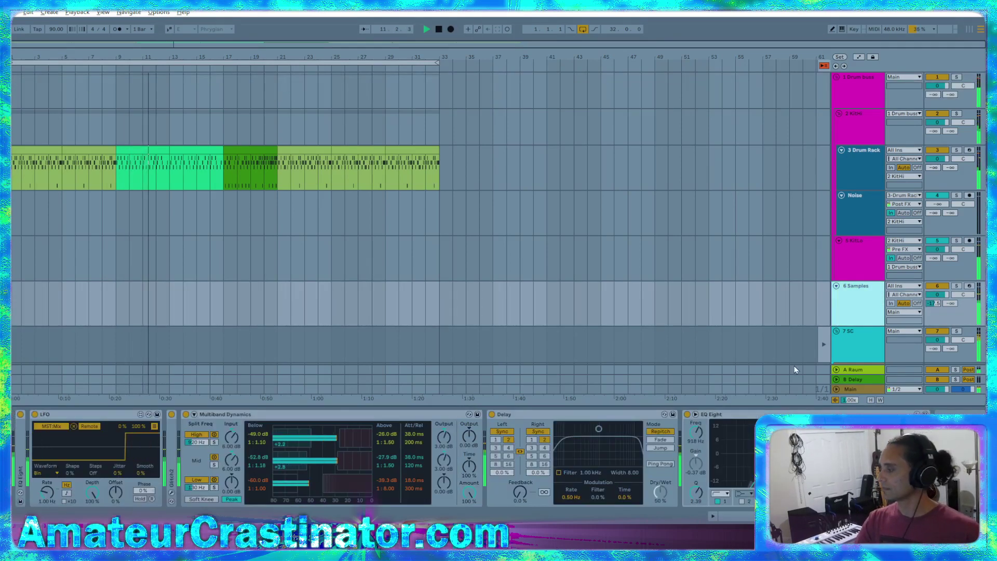
click(935, 413)
key(ctrl+v)
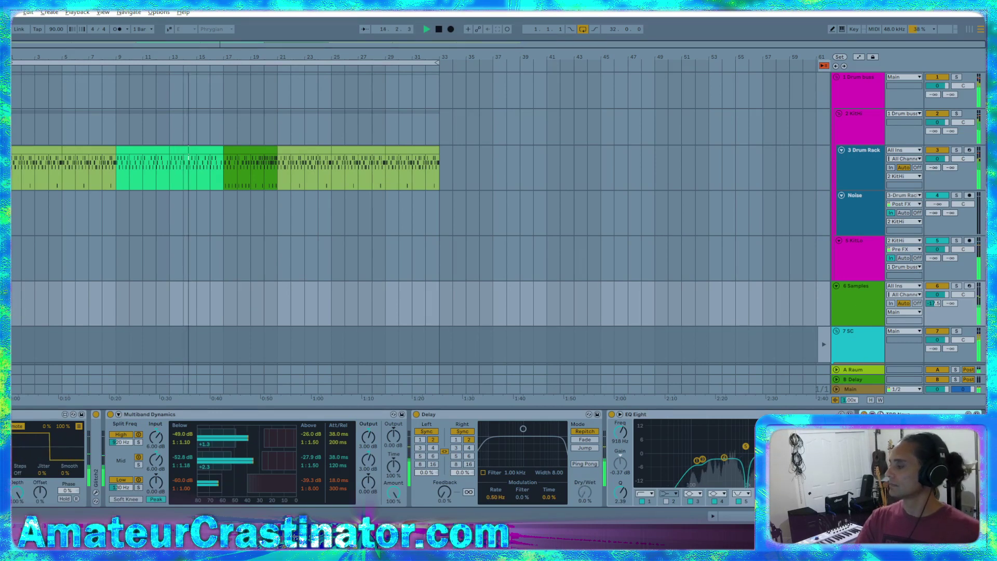
- Paste the copied TDR Nova onto the SC track and place it between TDR Molotok and the Limiter
scroll(857, 346, down, 1)
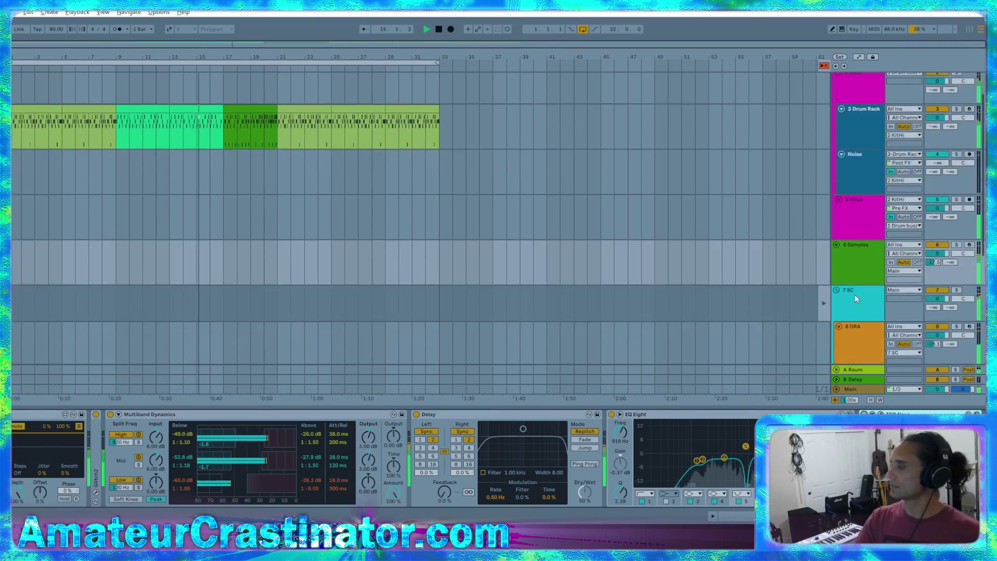
click(857, 347)
click(809, 457)
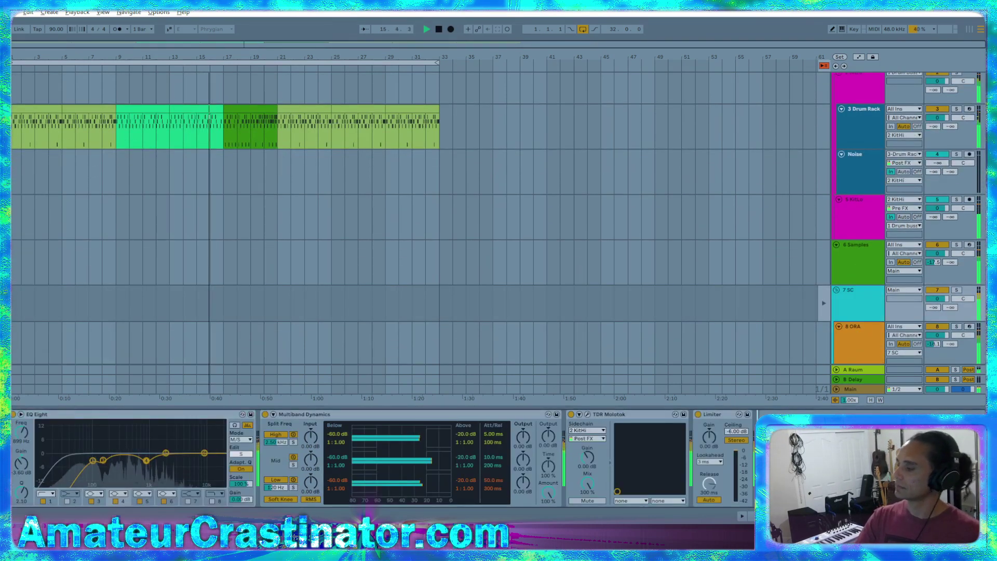
key(ctrl+v)
drag(799, 414, 699, 416)
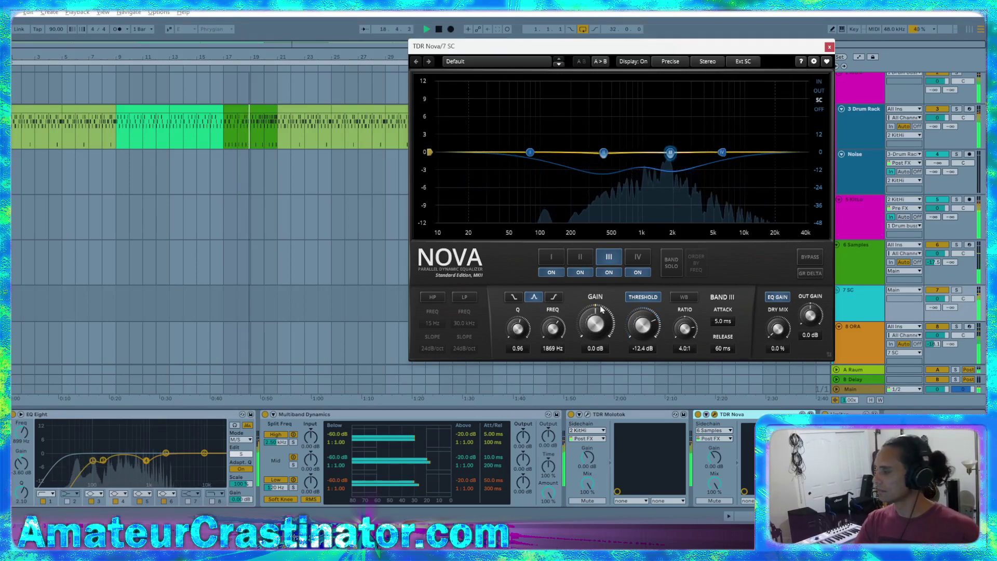
- In the SC track's Nova, set band III's threshold to about -8.4 dB and band II's to about -12.5 dB, and close its window
drag(644, 333, 644, 331)
scroll(644, 333, up, 2)
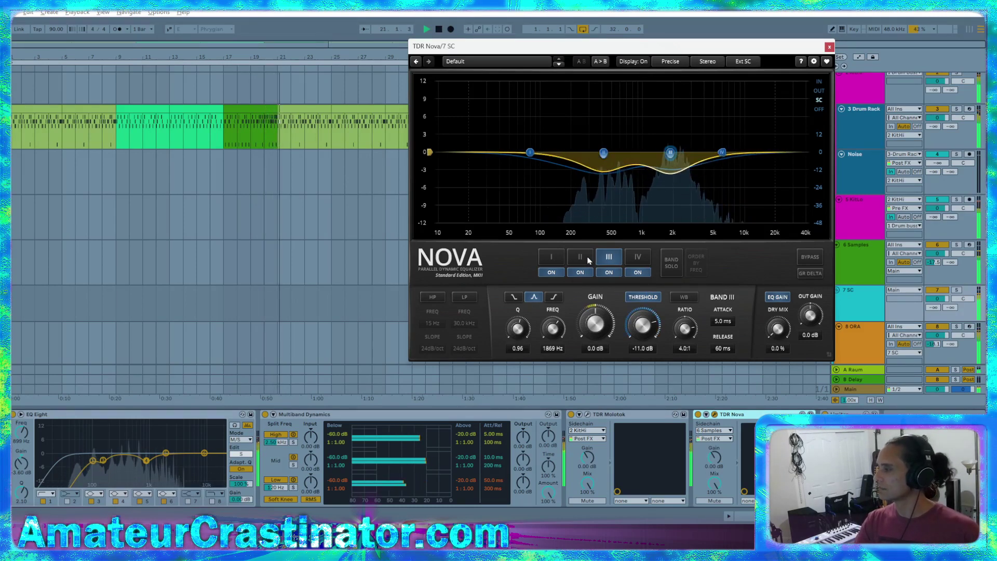
drag(650, 333, 649, 325)
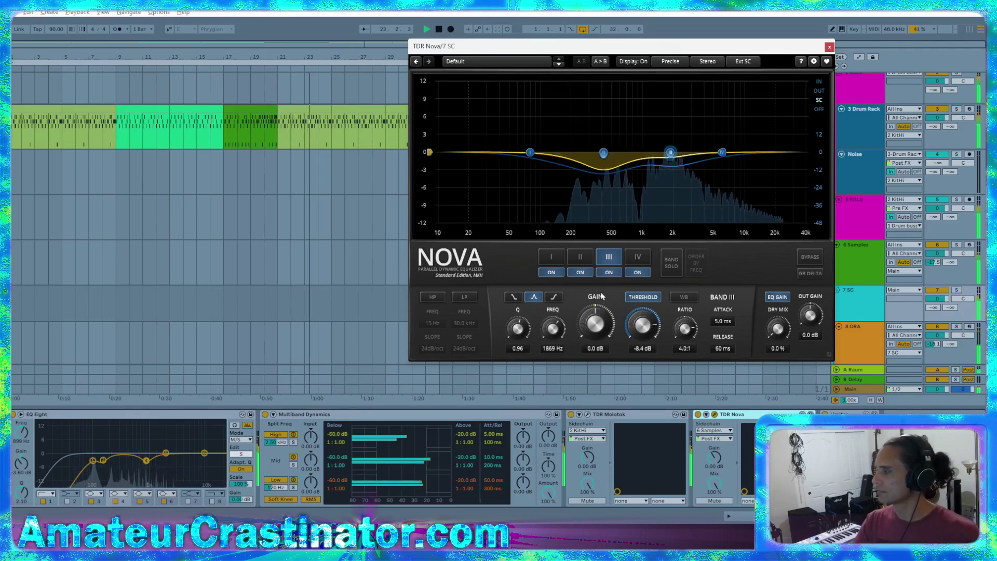
click(578, 257)
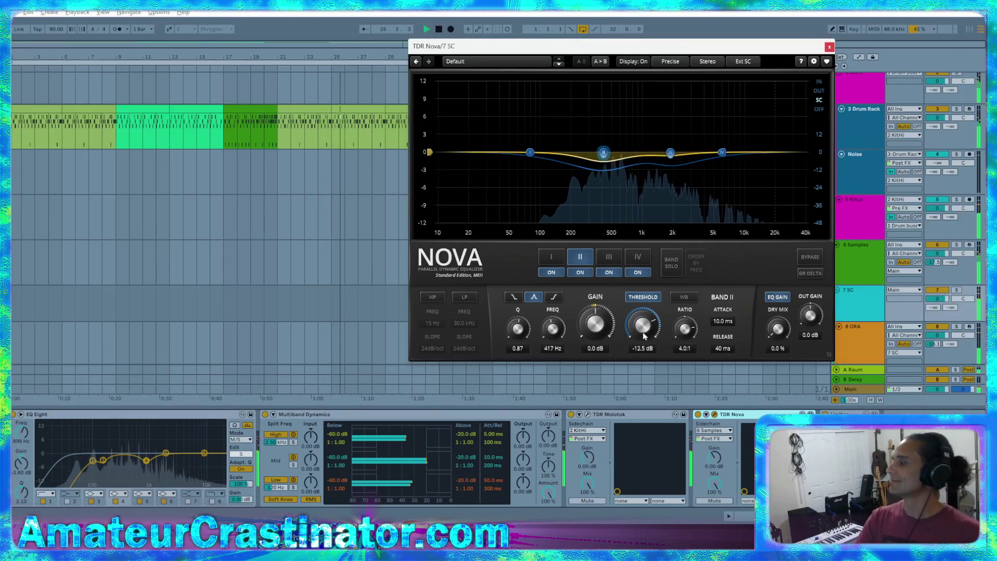
drag(645, 334, 652, 331)
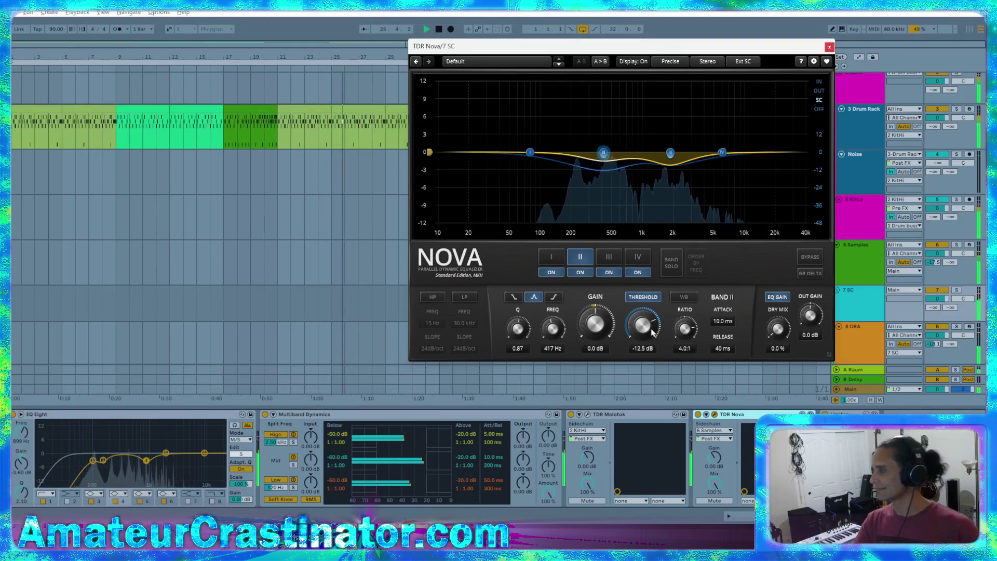
click(829, 47)
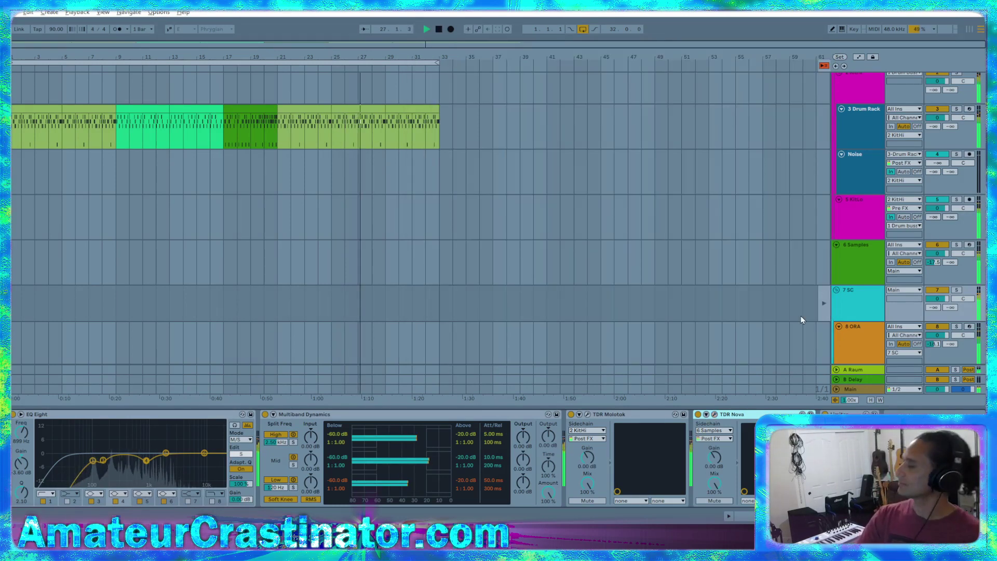
- Open TDR Nova on the Samples track and switch its sidechain mode to Int SC
click(859, 265)
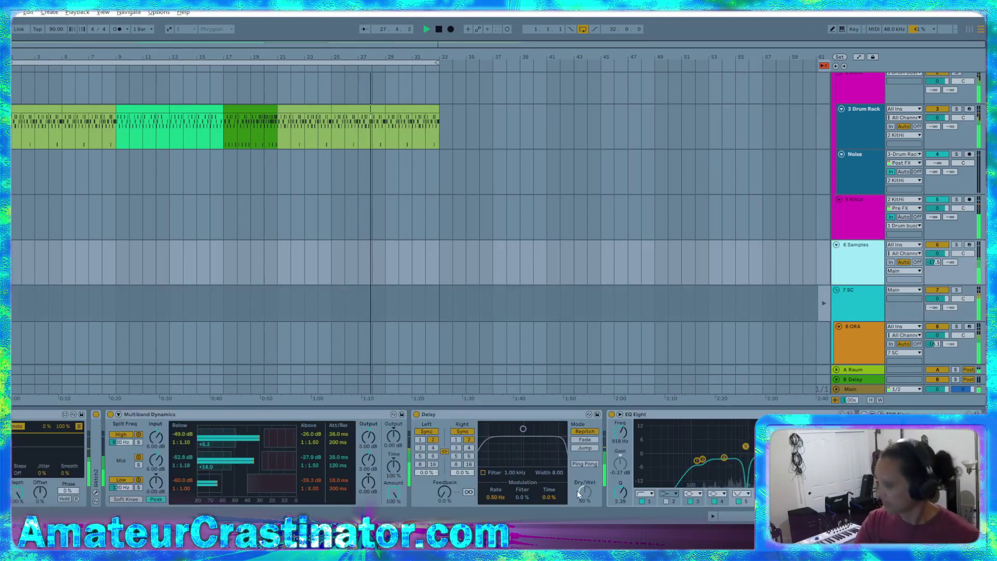
scroll(831, 457, right, 1)
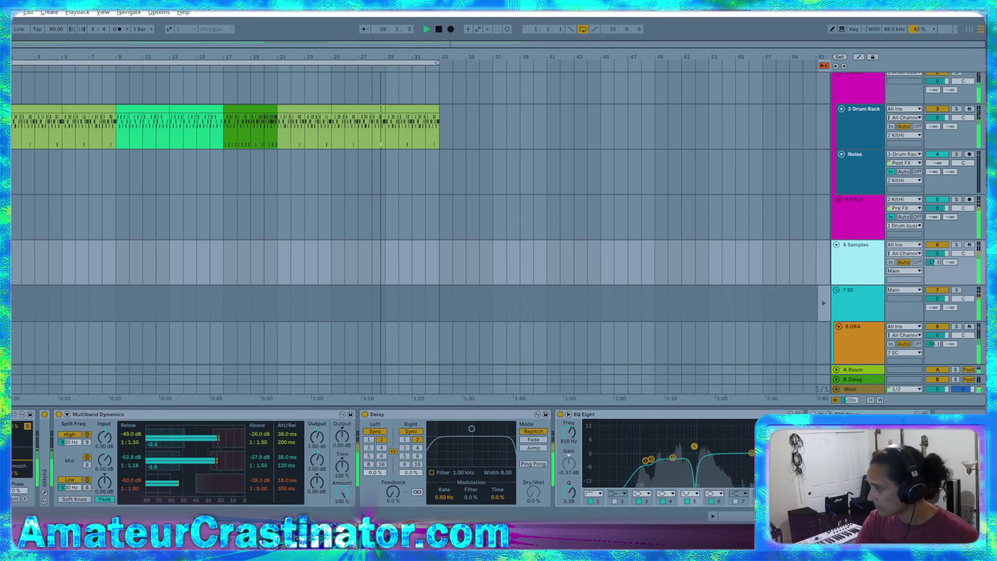
click(829, 415)
click(830, 430)
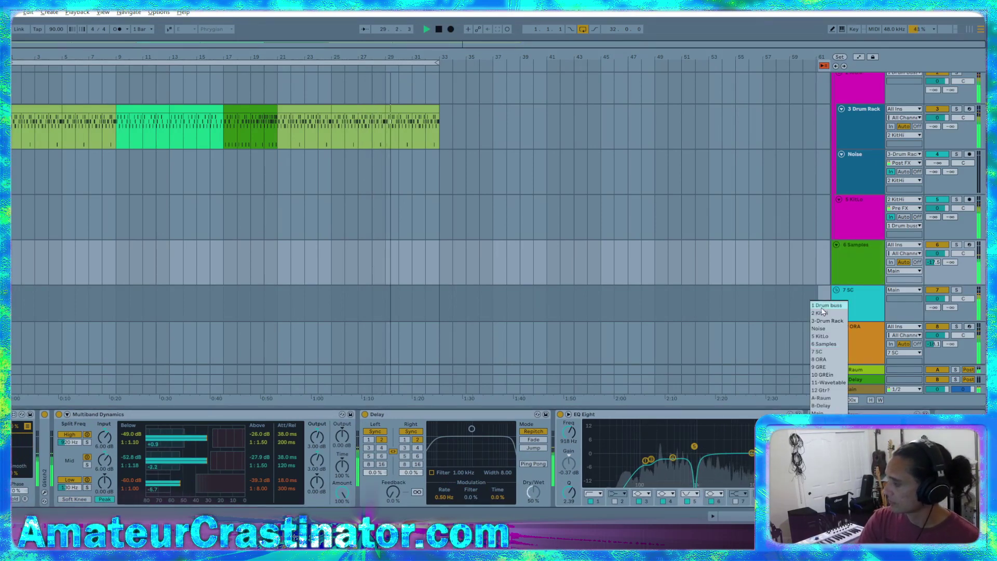
click(829, 430)
click(829, 431)
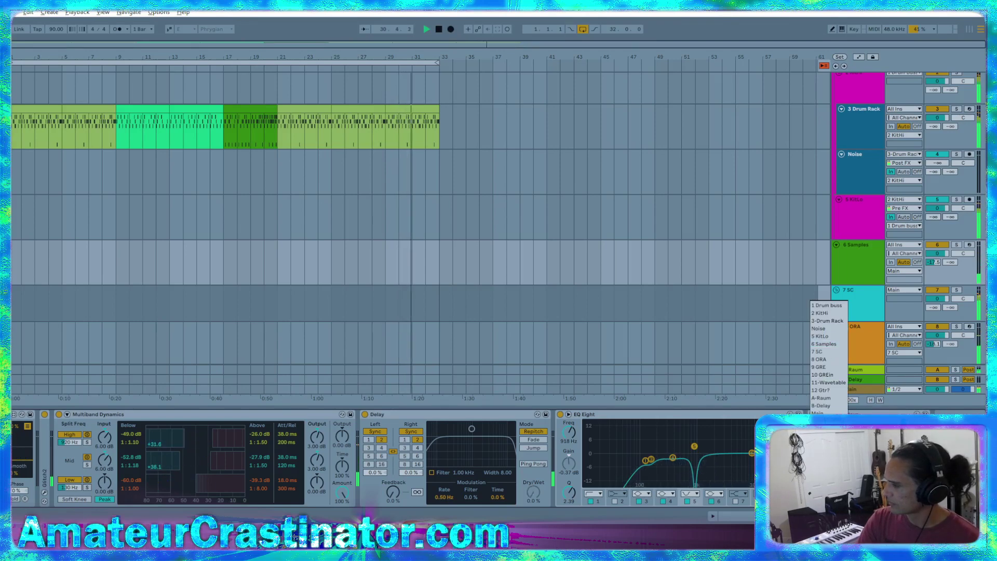
click(829, 430)
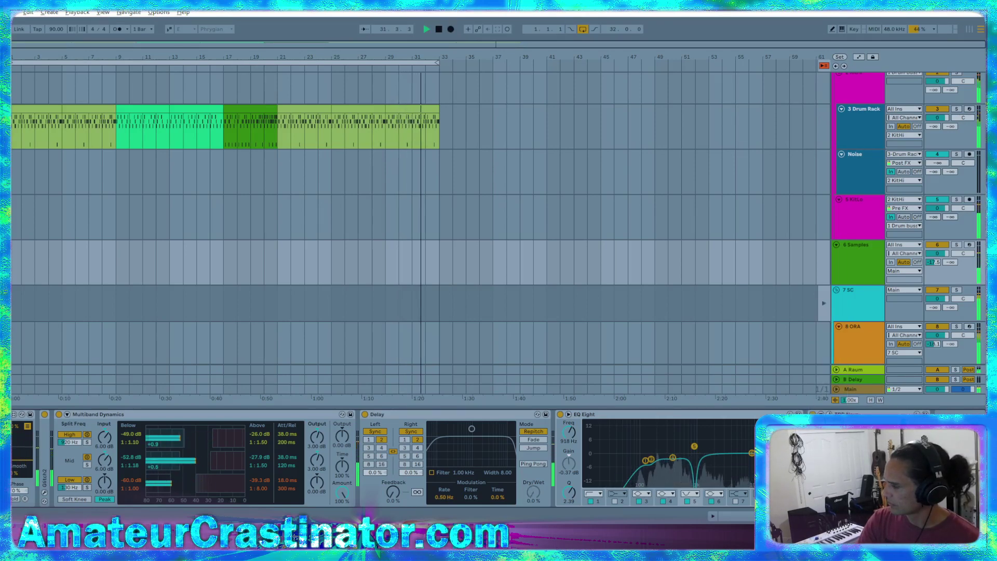
click(829, 414)
click(748, 64)
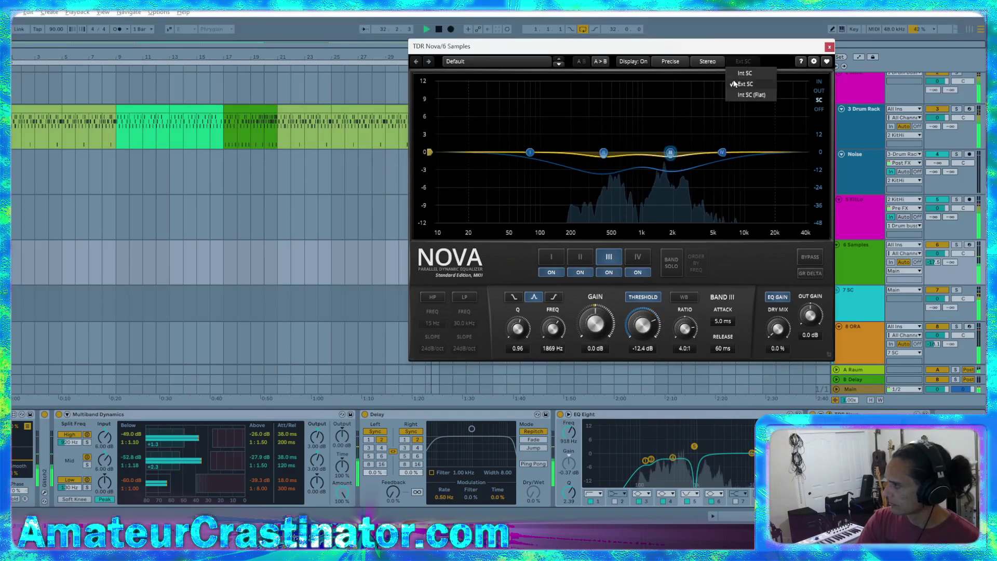
click(739, 80)
drag(643, 46, 478, 67)
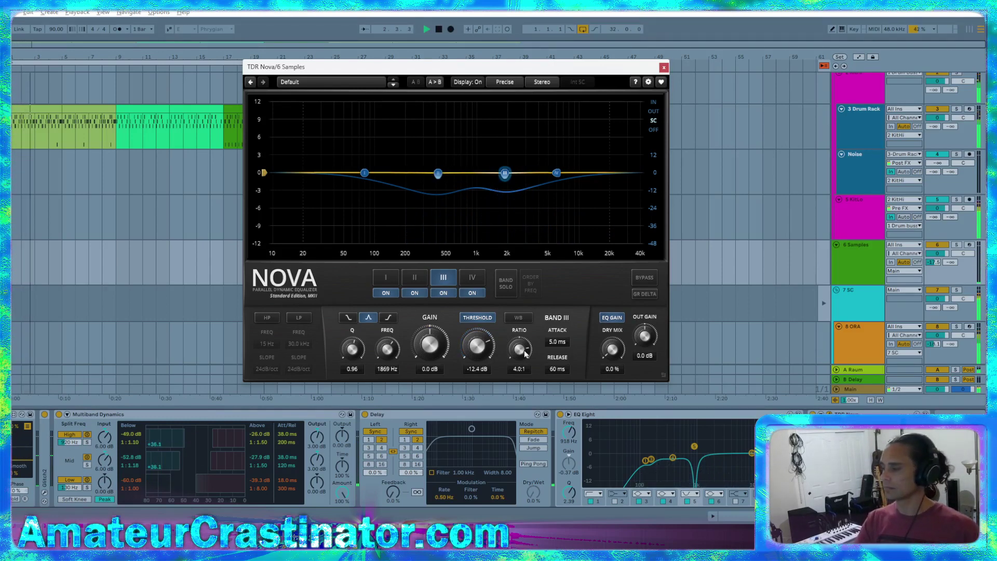
- Set band III in the Samples Nova to ratio 0.5:1, threshold about -10 dB, Q about 1.52, attack 18 ms and release 70 ms
drag(524, 354, 524, 383)
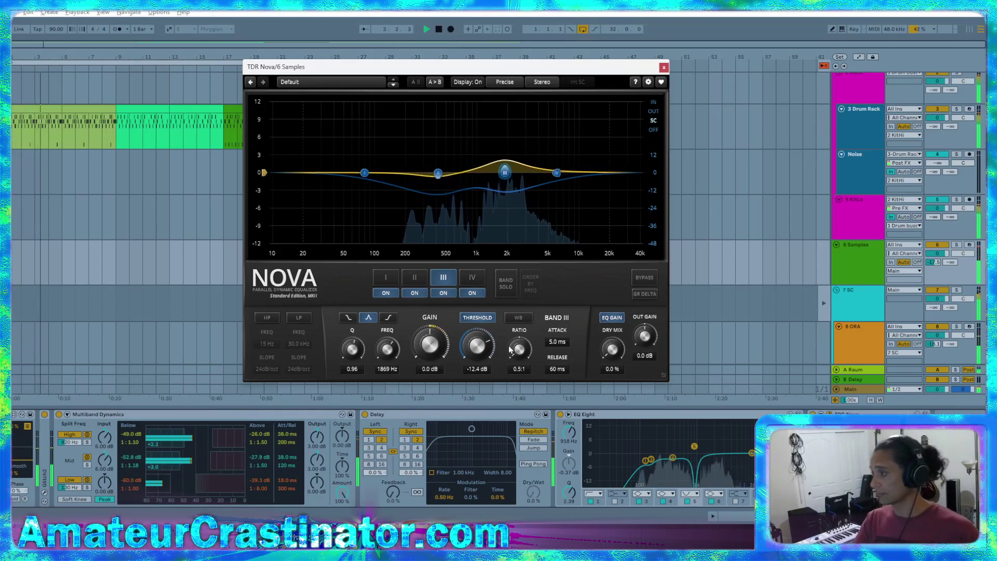
drag(475, 349, 475, 332)
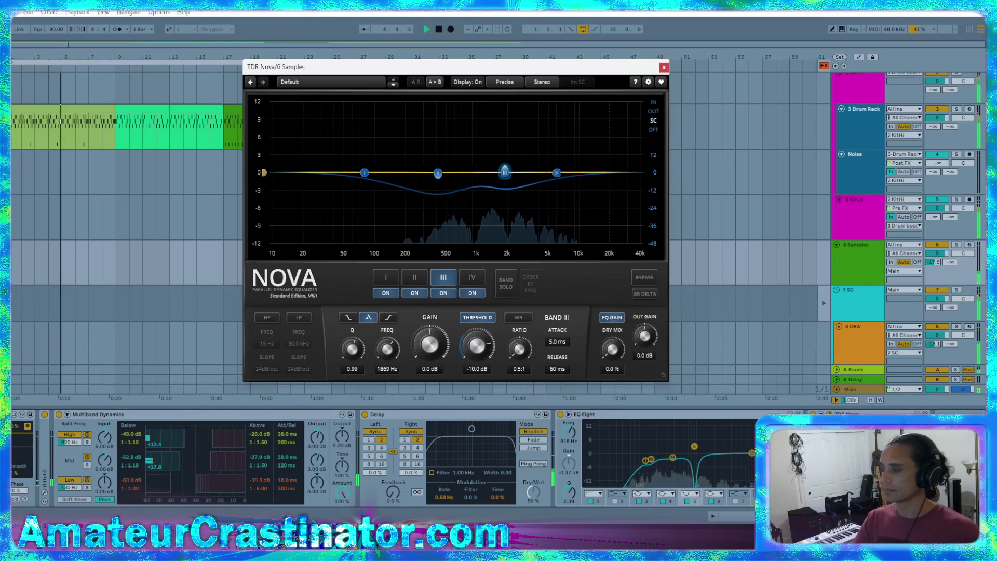
drag(352, 349, 352, 337)
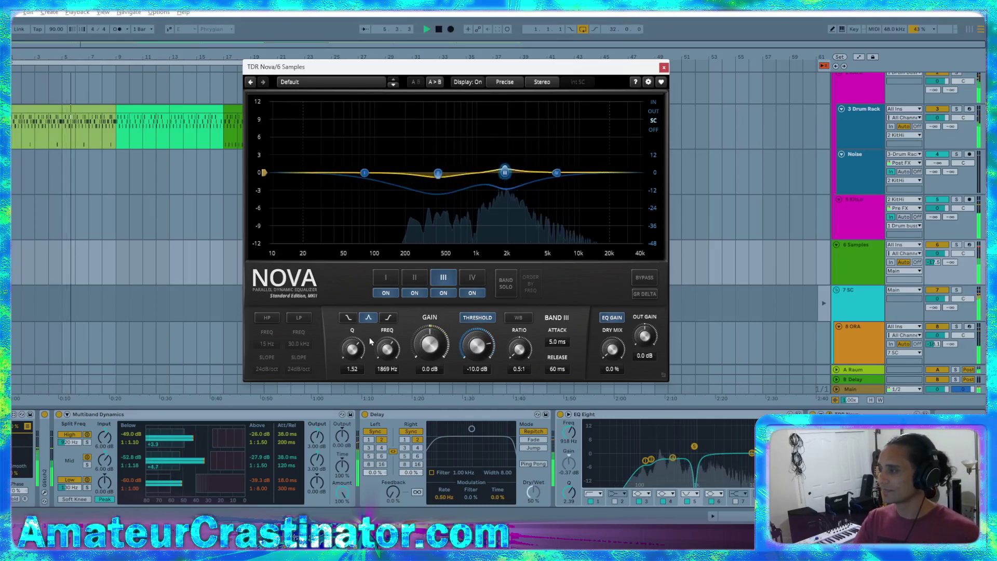
double_click(553, 342)
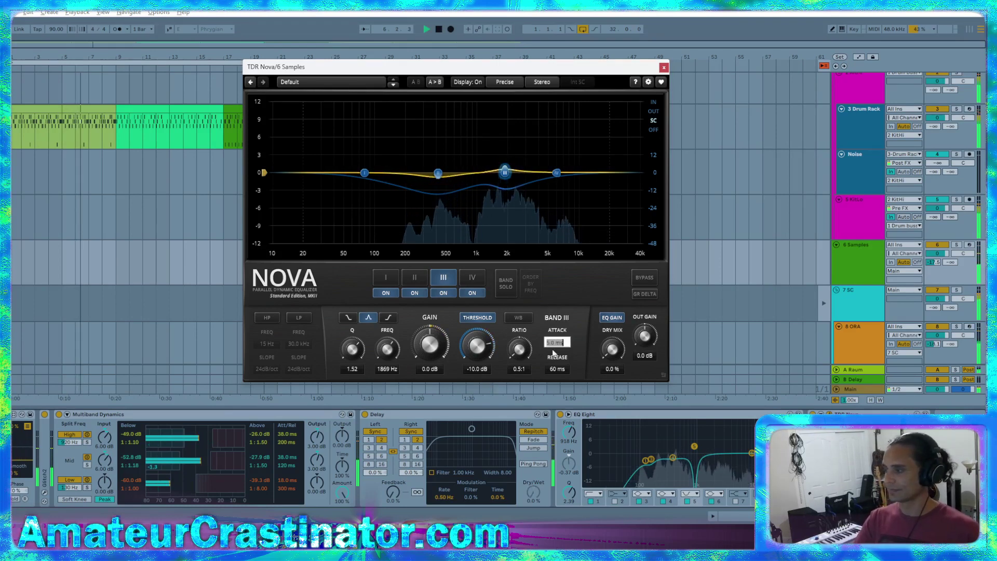
text(18)
key(Return)
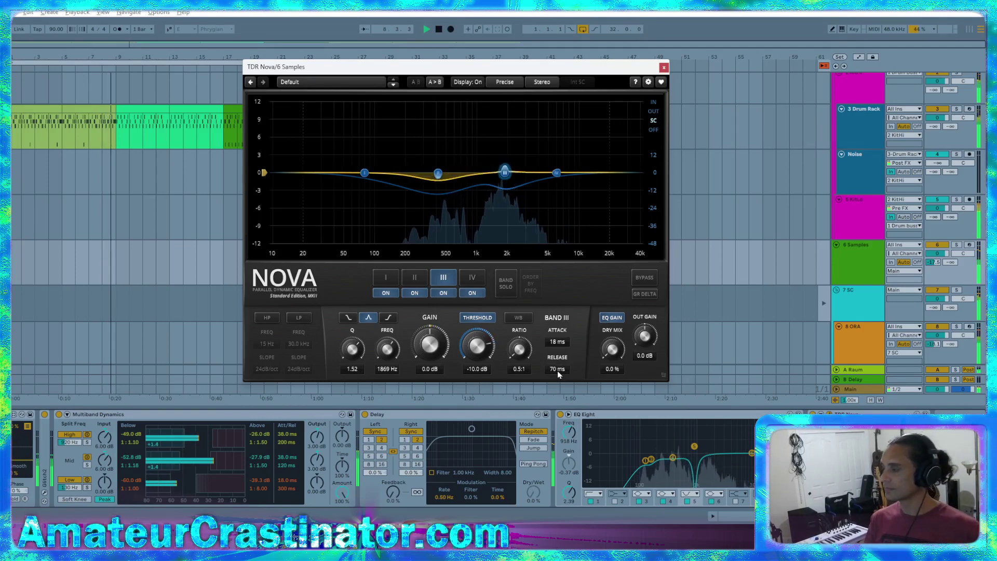
- Set band II to ratio 0.5:1, threshold about -8.5 dB, attack 18 ms and release 60 ms
click(415, 280)
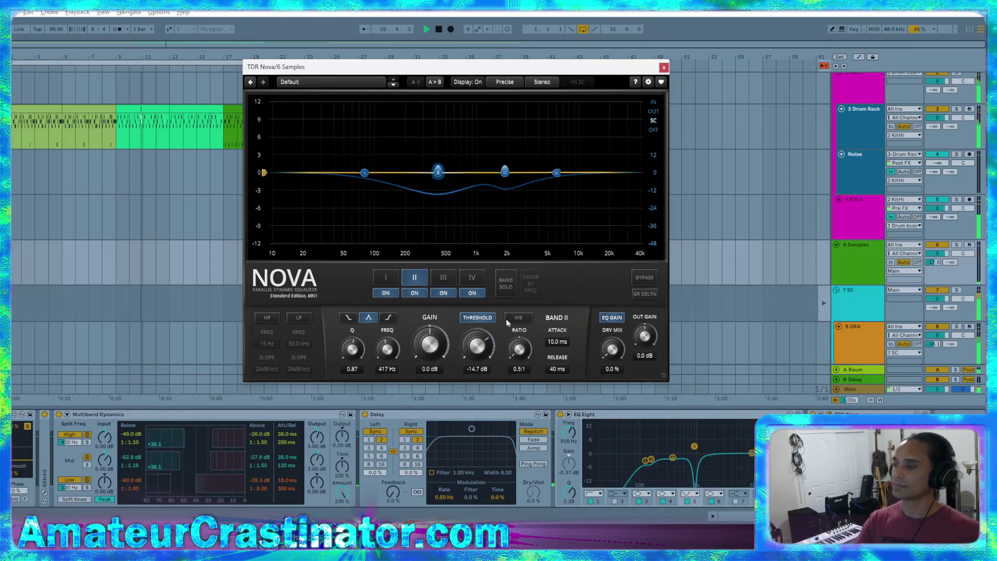
scroll(477, 349, up, 5)
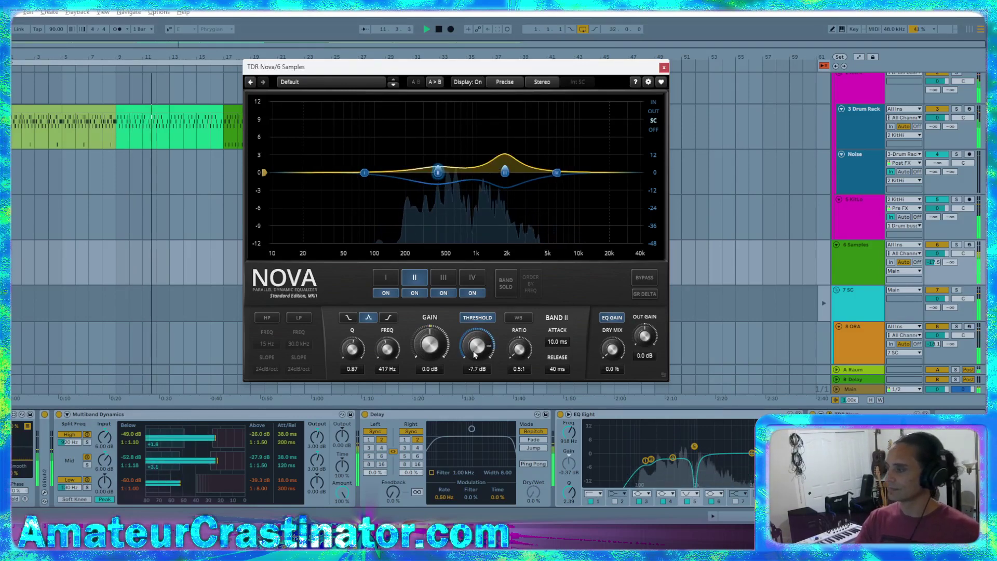
double_click(556, 342)
text(16)
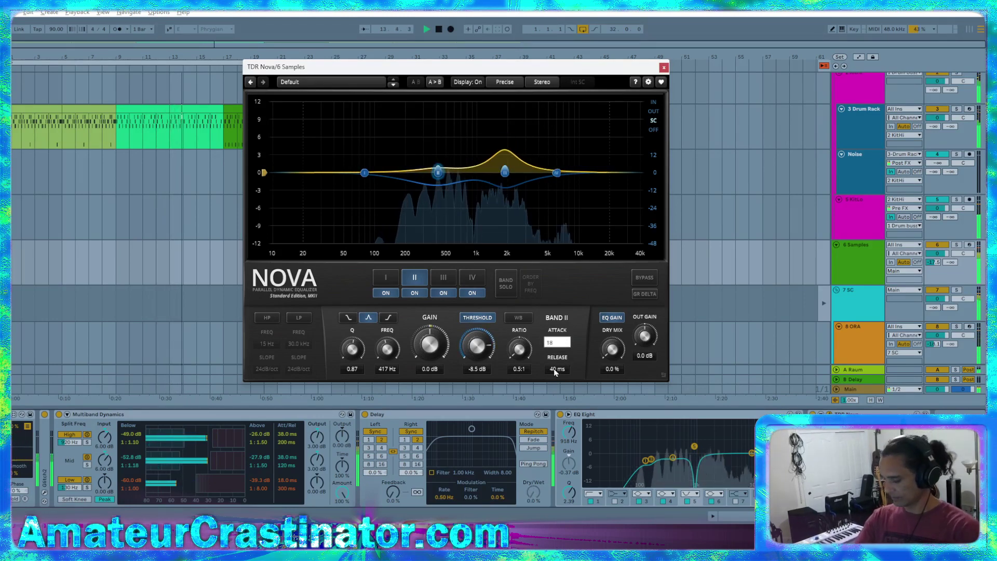
key(Return)
- Refine band II to a Q of about 1.30, a ratio of 0.7:1 and a threshold of about -15.5 dB
scroll(554, 370, up, 2)
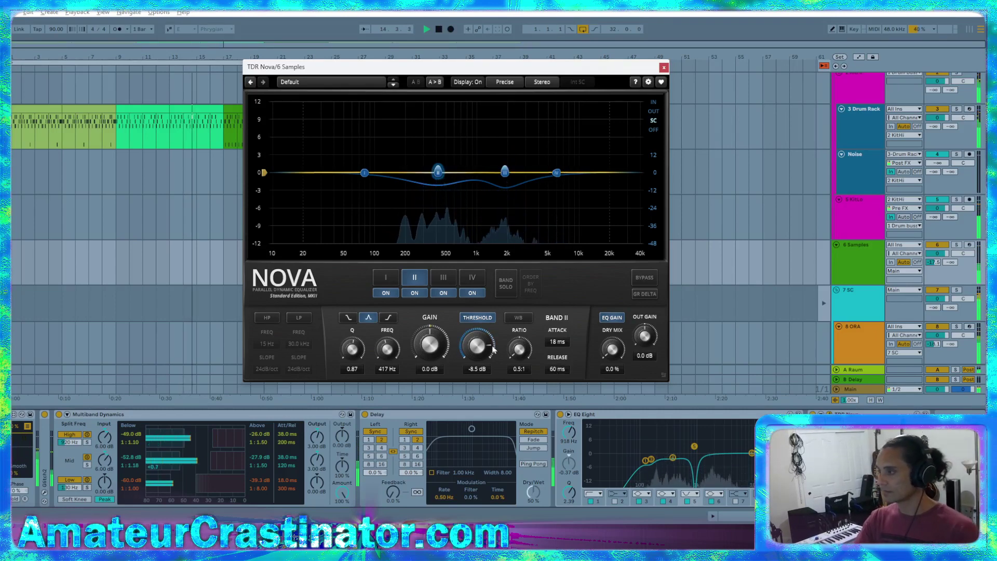
drag(485, 348, 479, 364)
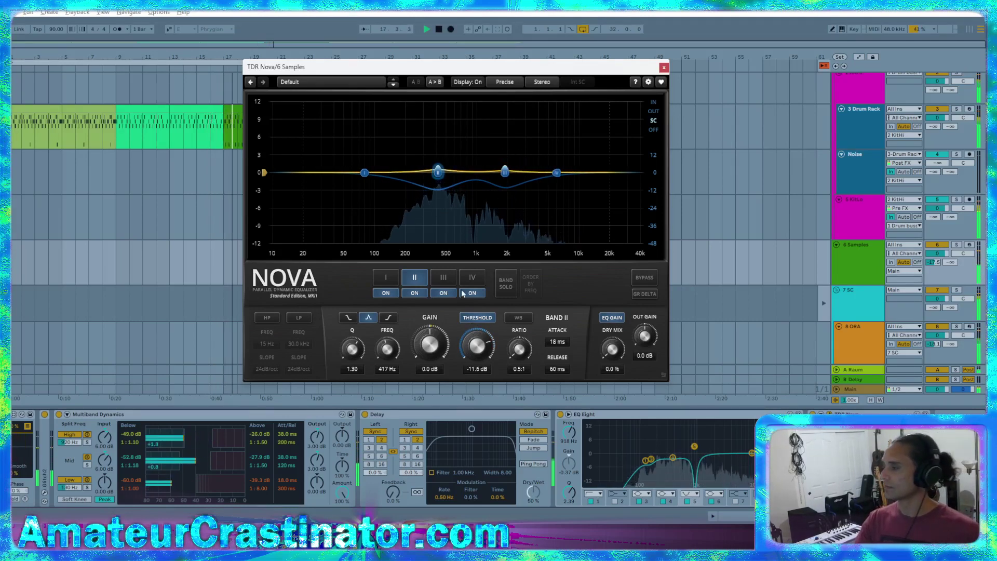
drag(477, 347, 478, 350)
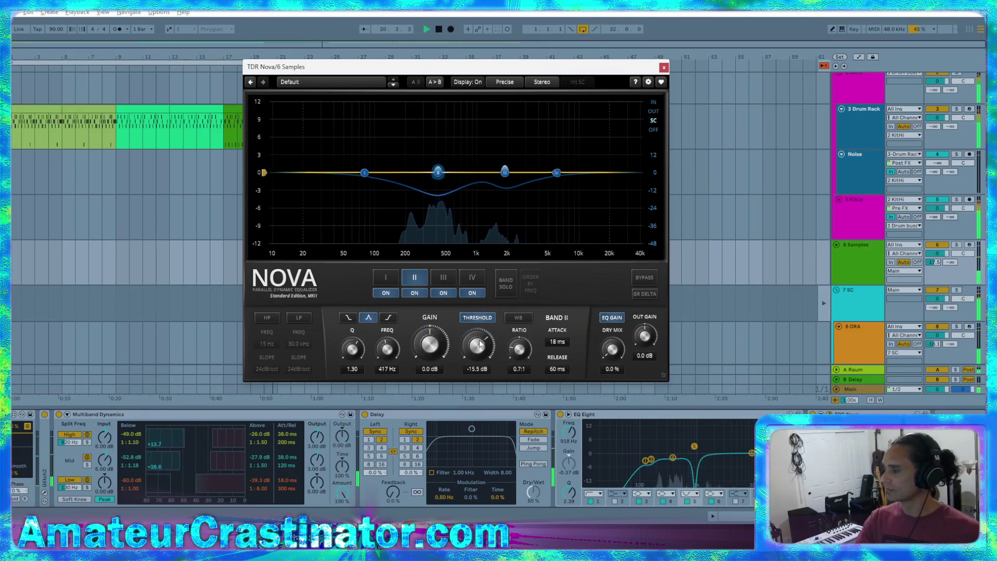
- Set band III's ratio to 0.8:1 and its threshold to about -22.7 dB, and compare the sound with Nova bypassed
click(449, 278)
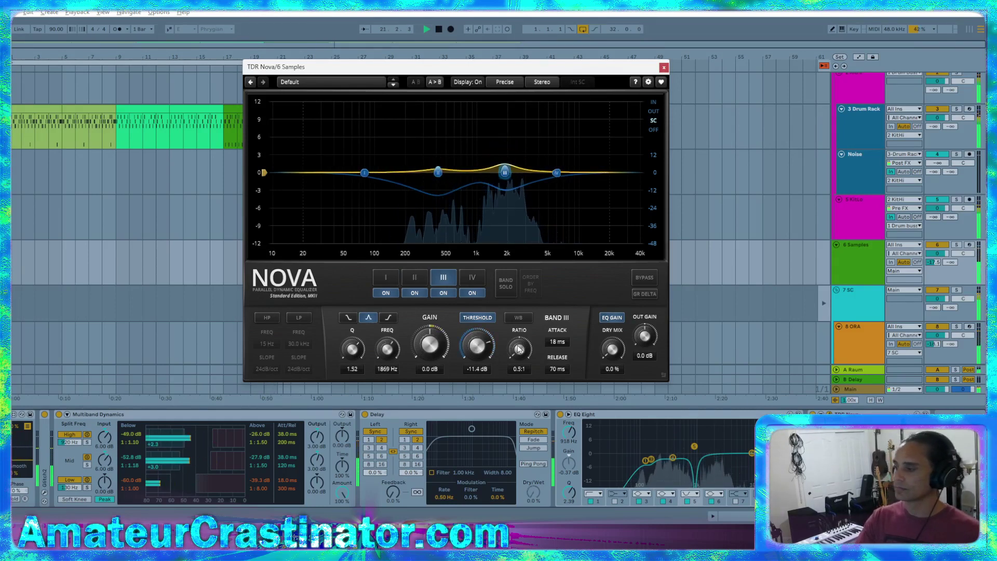
drag(519, 348, 519, 348)
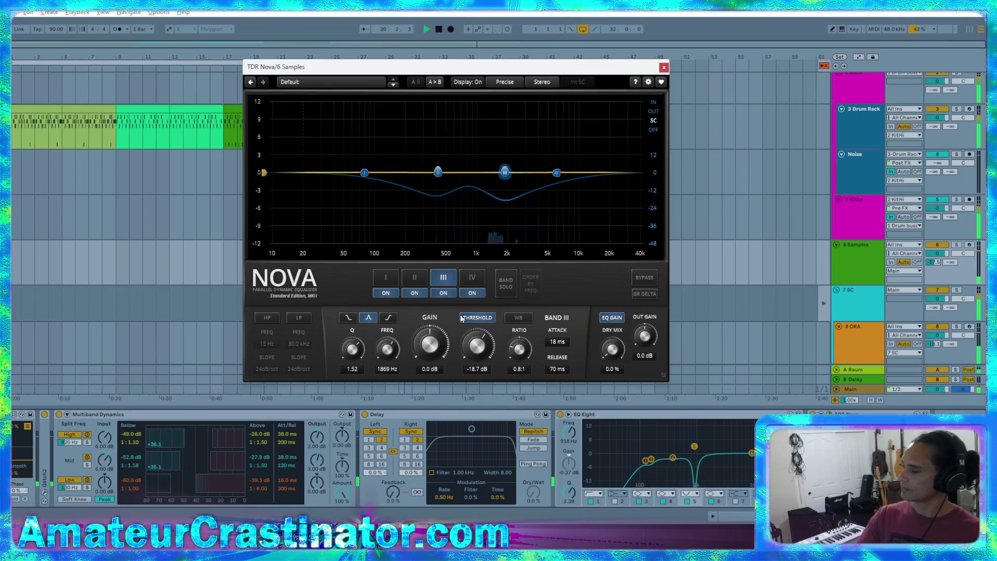
scroll(474, 346, up, 1)
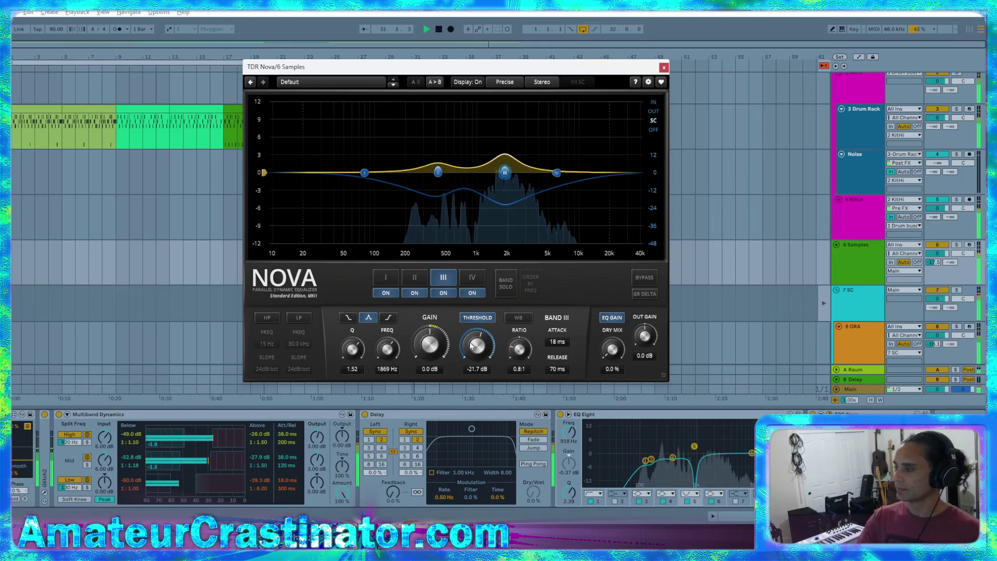
scroll(466, 343, down, 1)
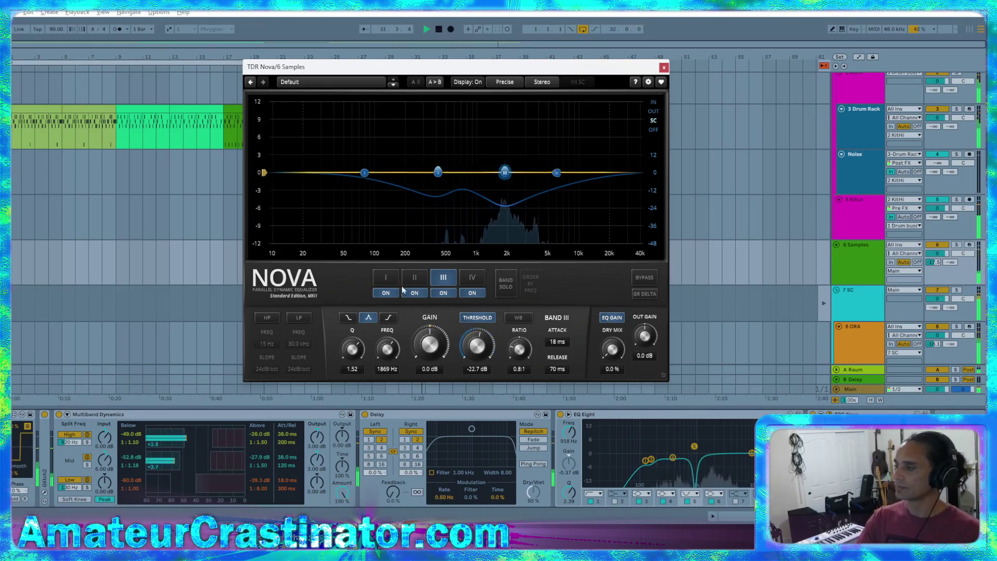
click(641, 279)
click(639, 280)
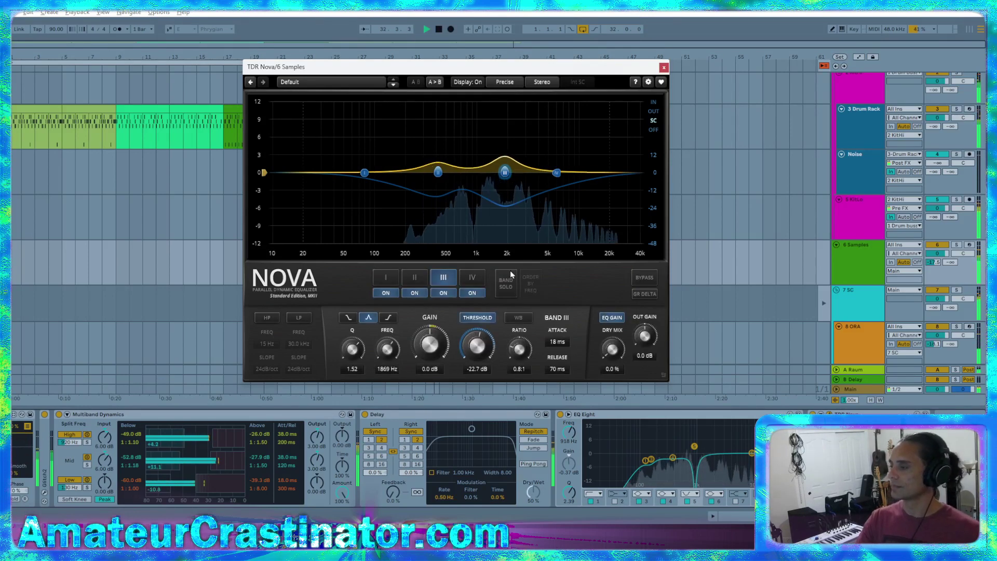
- Lower band II's threshold to about -21.5 dB, compare against bypass during playback, and close the Samples Nova window
click(415, 277)
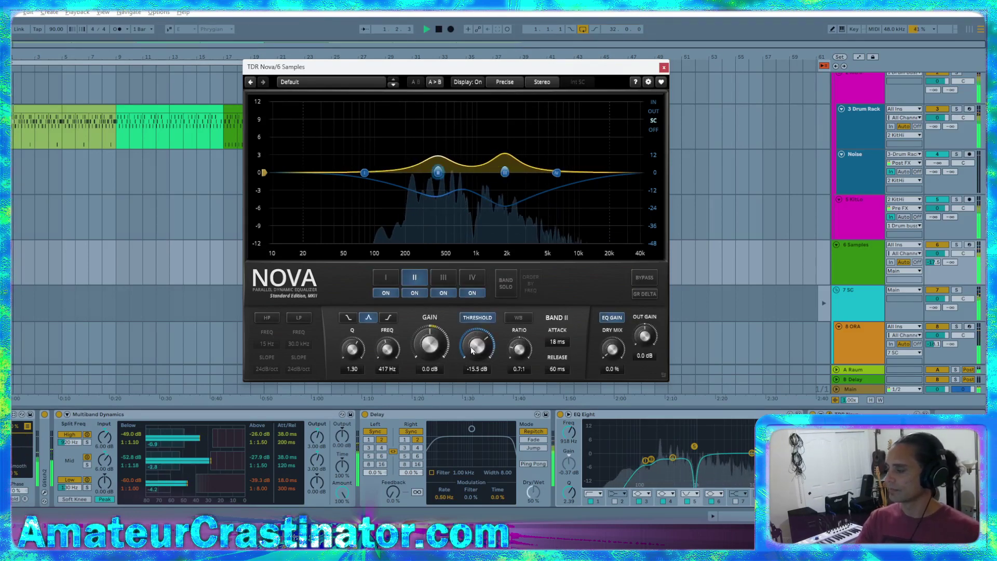
scroll(478, 346, down, 4)
scroll(476, 347, down, 2)
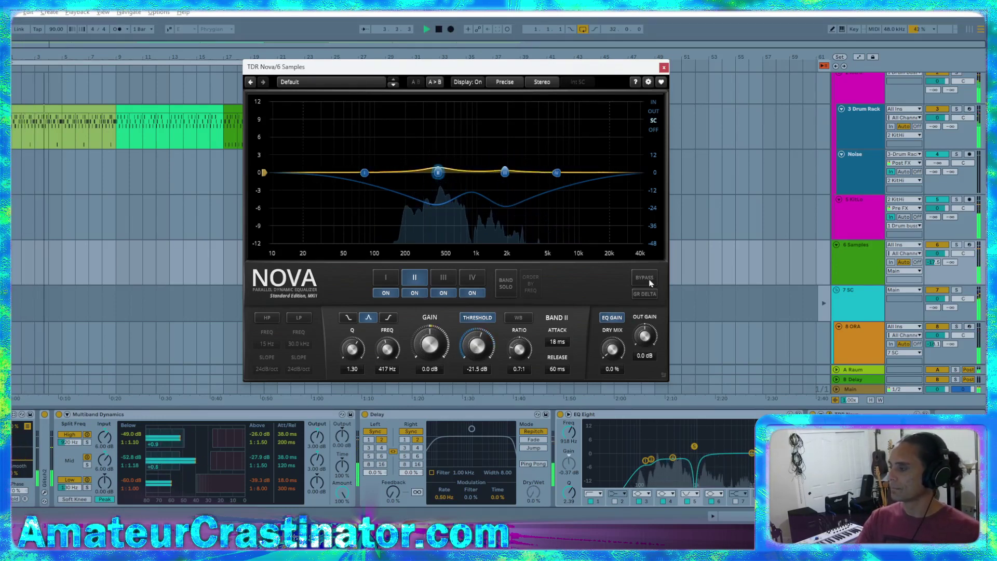
click(644, 279)
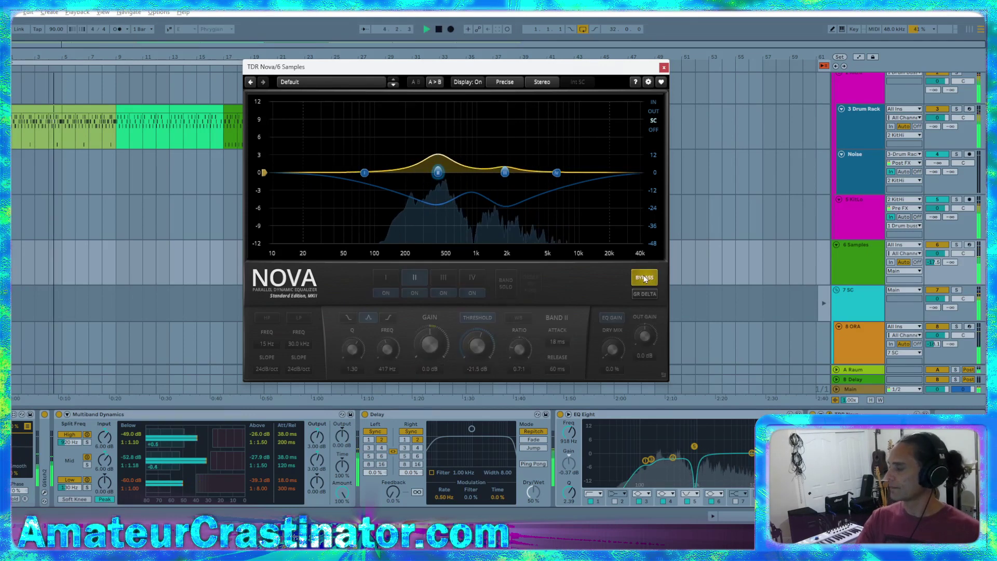
click(644, 279)
click(664, 68)
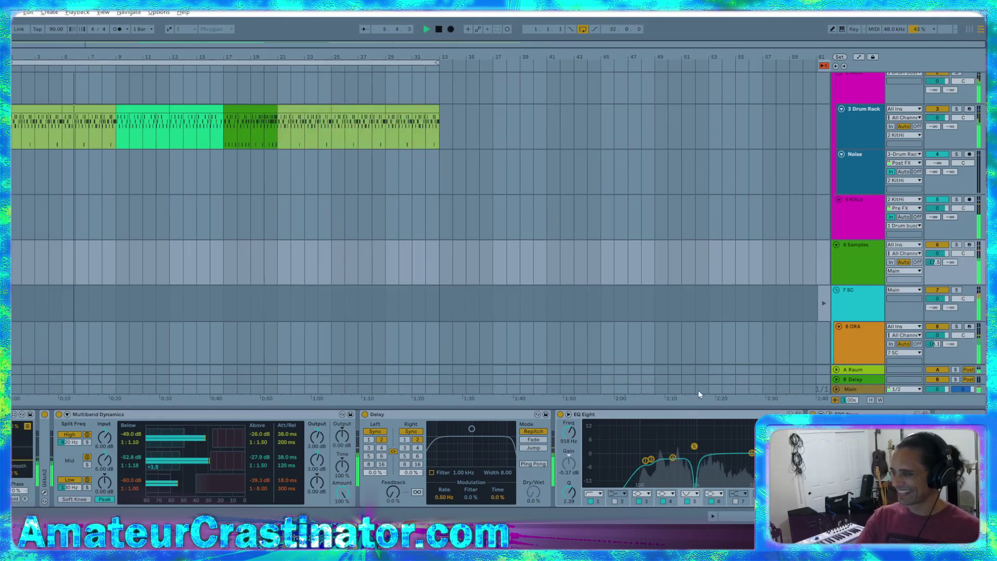
- Reopen the Samples track's Nova, set its spectrum analyzer to show the input signal, and close its window
click(830, 414)
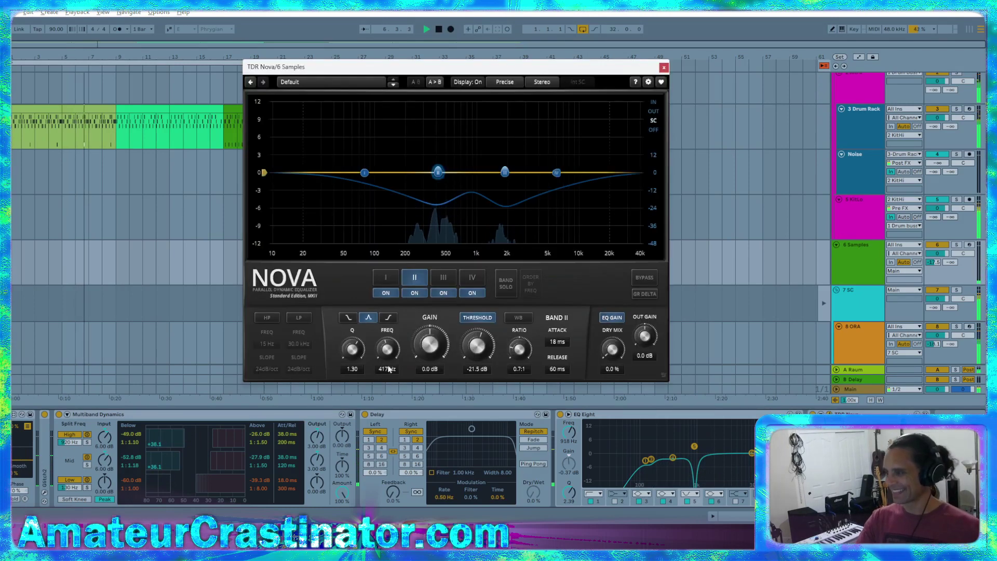
click(652, 103)
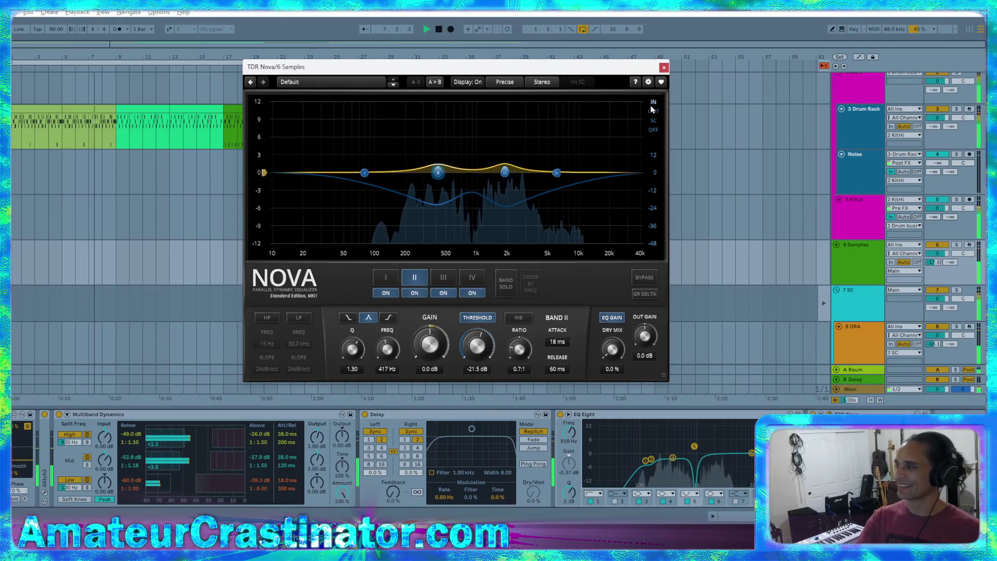
click(664, 68)
- In the Drum buss track's Nova, set band III's Q to about 1.28 and its threshold to about -10.8 dB
scroll(862, 104, up, 2)
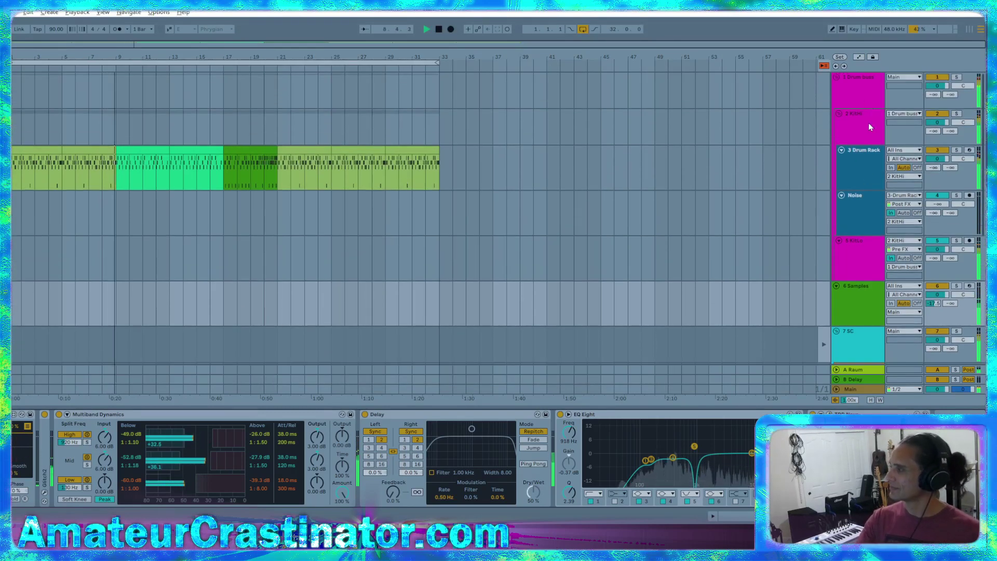
click(867, 95)
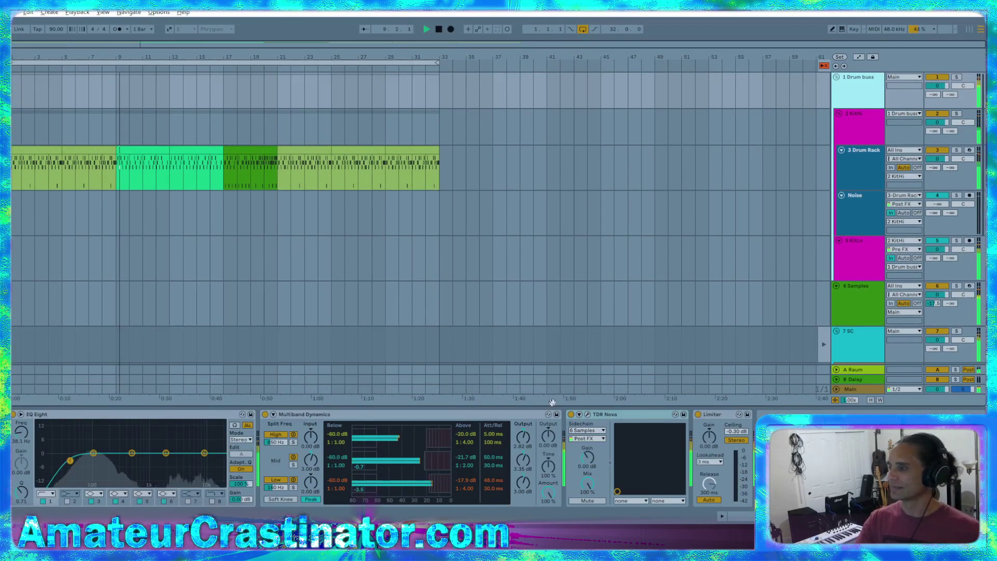
click(587, 414)
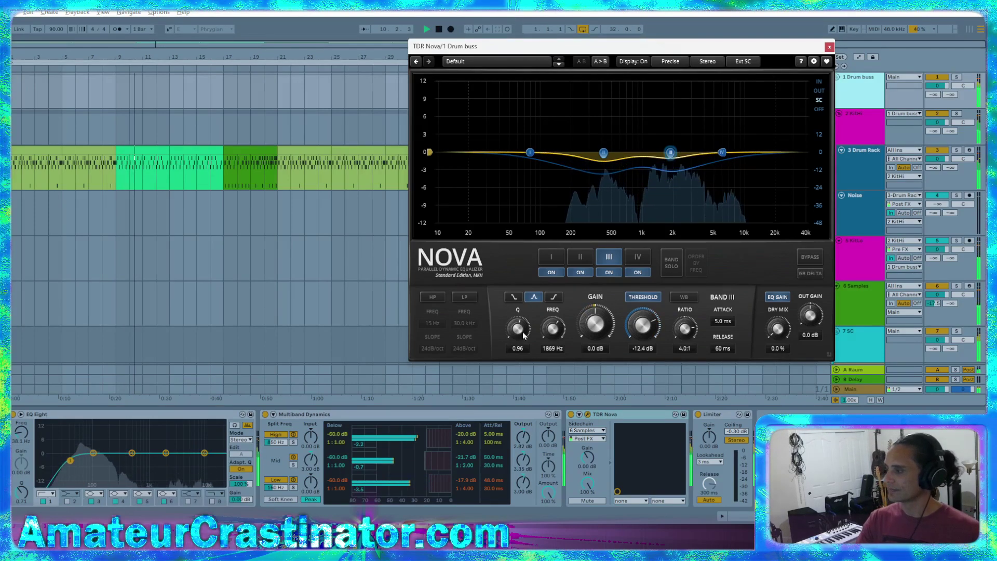
drag(524, 336, 523, 333)
drag(644, 334, 644, 329)
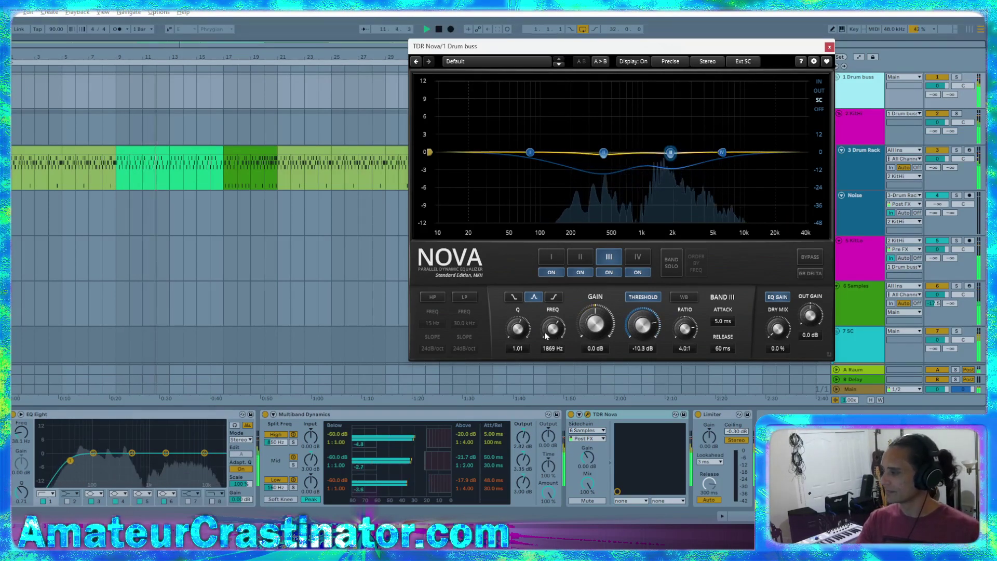
drag(521, 333, 520, 332)
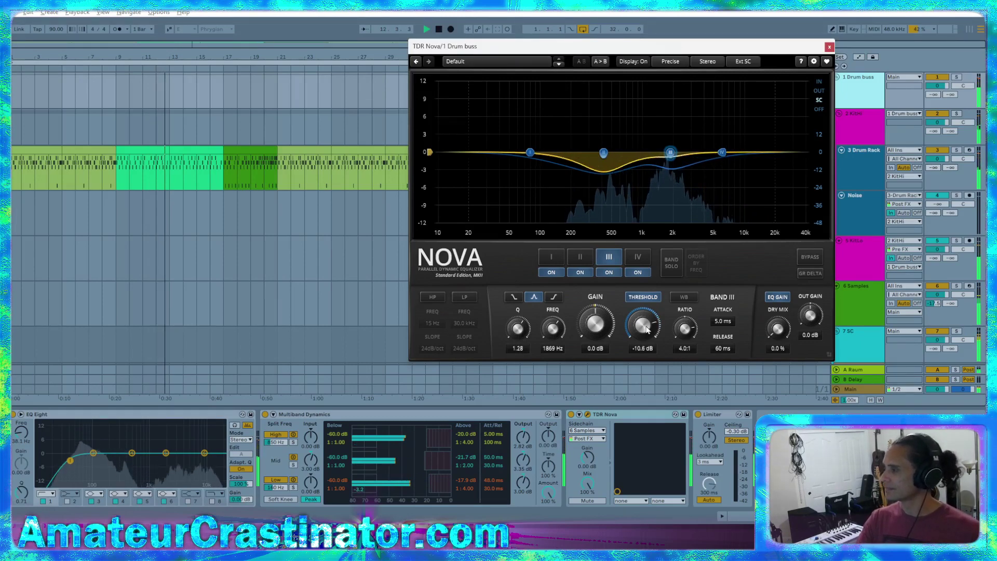
drag(646, 330, 644, 335)
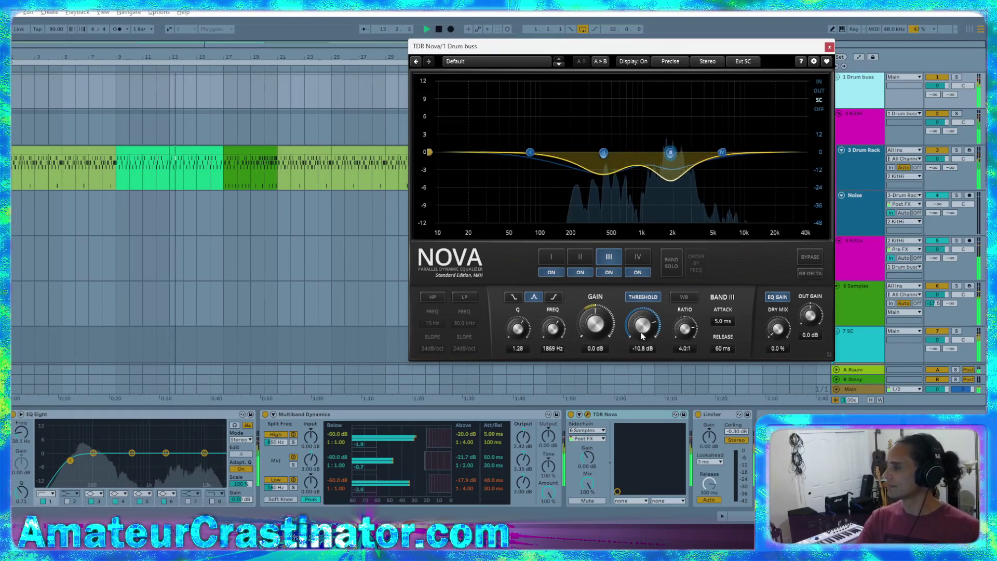
- Try band III of the Drum buss Nova with a Q of 2.93 and a threshold of about -3.3 dB, comparing against bypass
scroll(643, 331, up, 4)
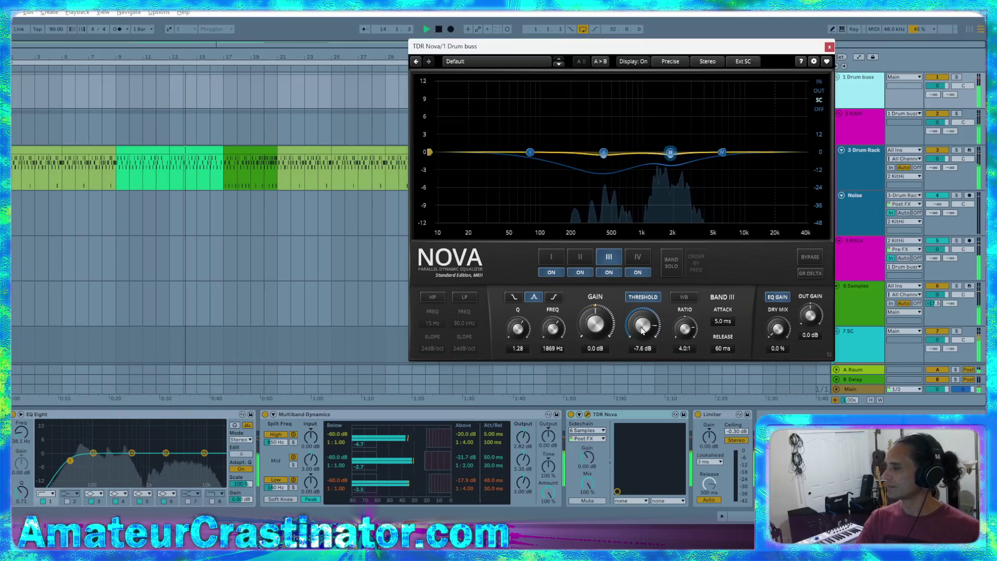
scroll(642, 330, up, 2)
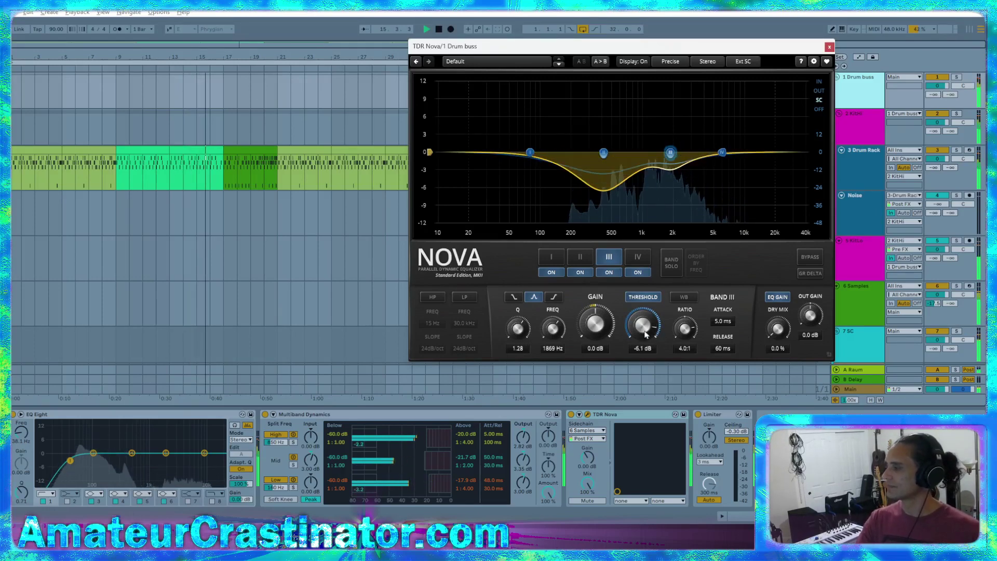
scroll(645, 333, up, 9)
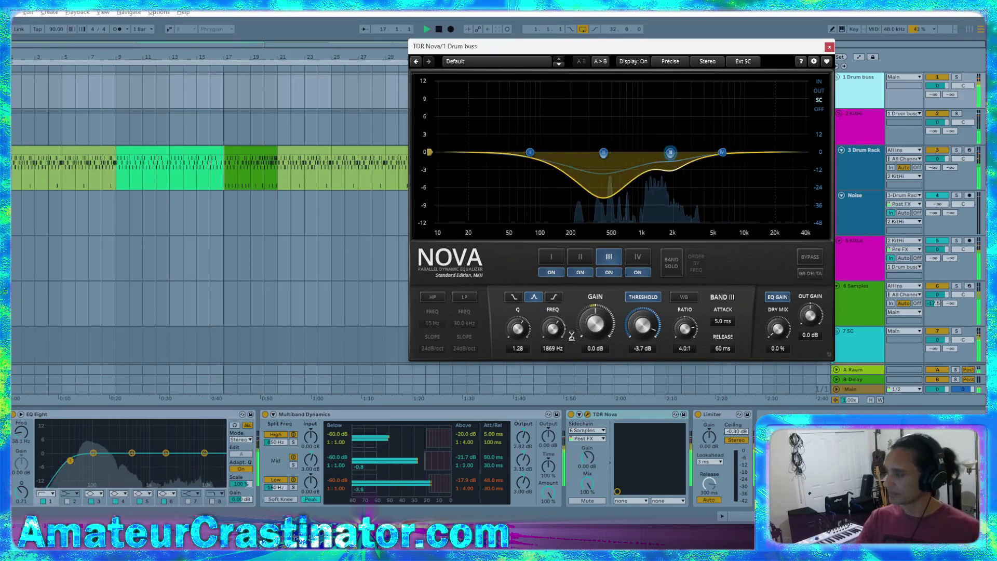
drag(518, 330, 515, 310)
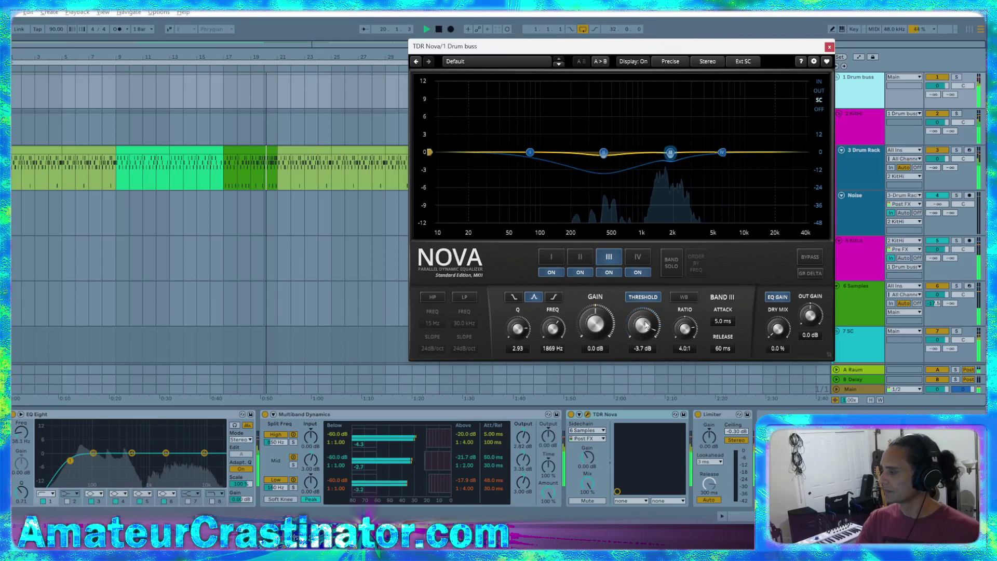
click(810, 257)
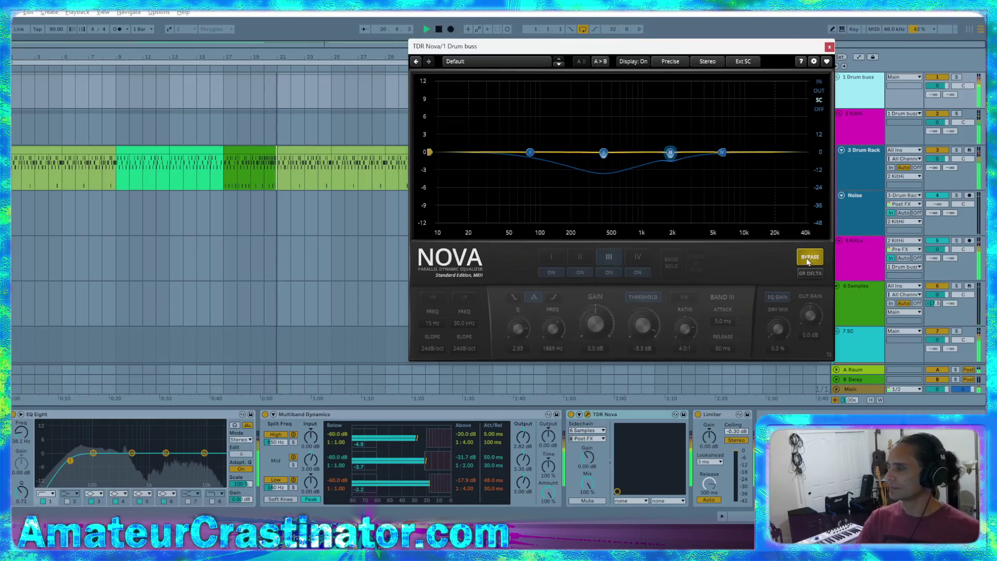
click(808, 260)
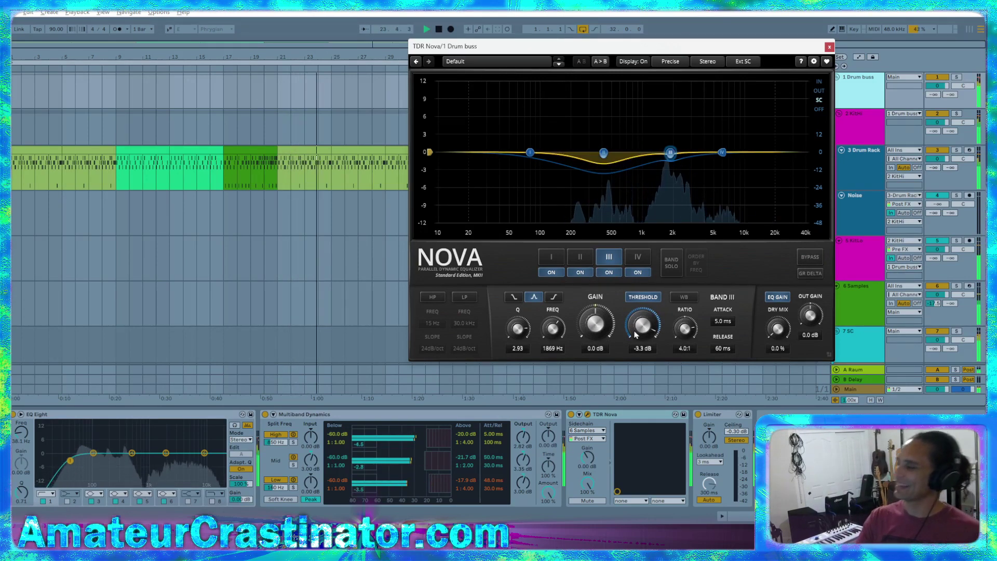
- Set the Drum buss Nova's band III to Q 1.80 and threshold about -11.4 dB, and band II to Q 1.05 and threshold about -9.8 dB
scroll(643, 326, down, 3)
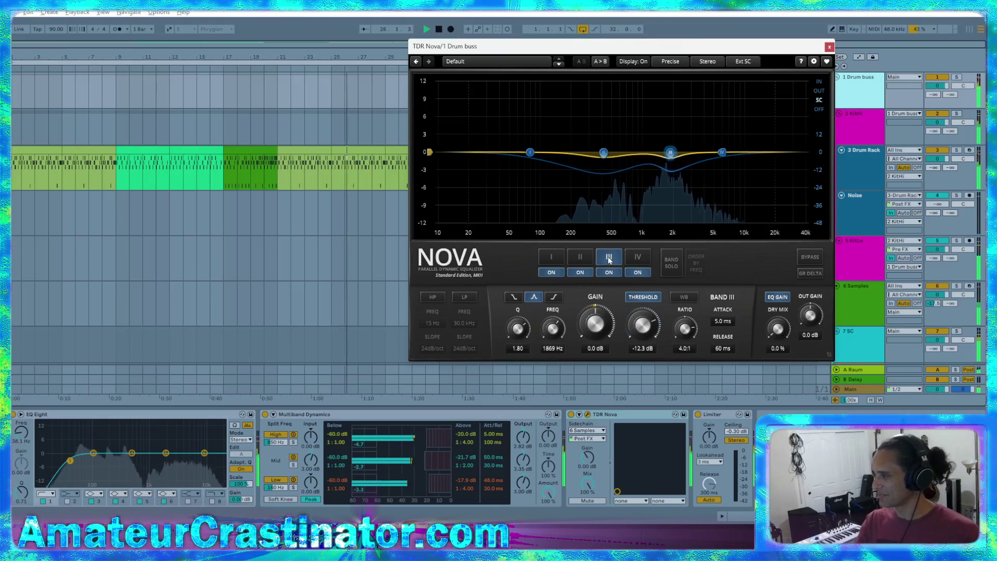
scroll(645, 322, up, 1)
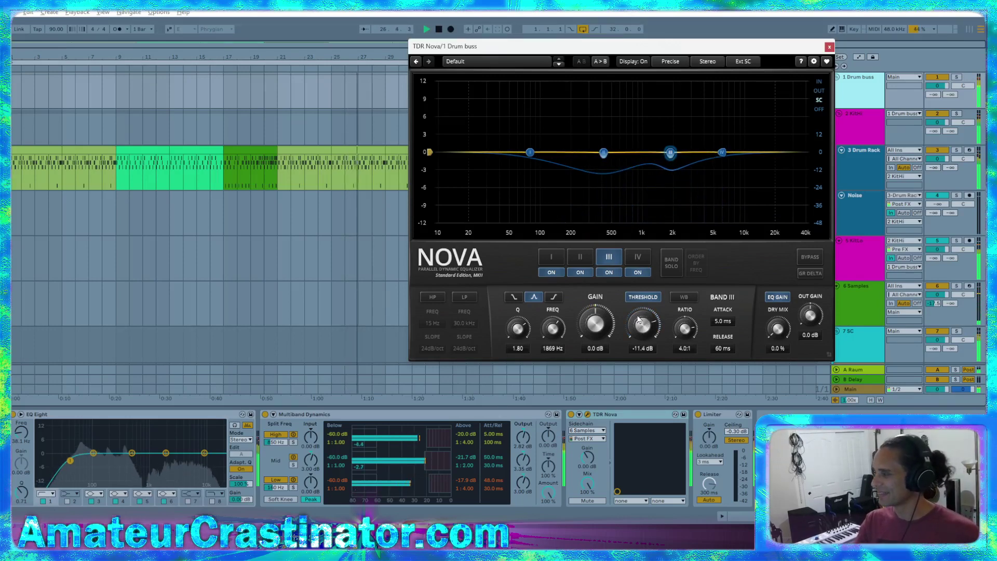
scroll(646, 327, up, 1)
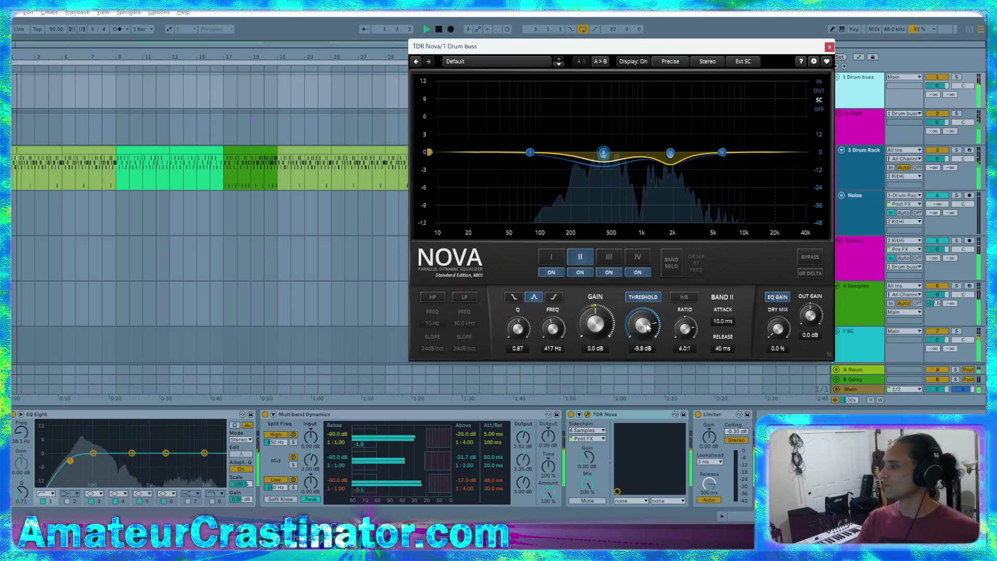
drag(520, 335, 522, 333)
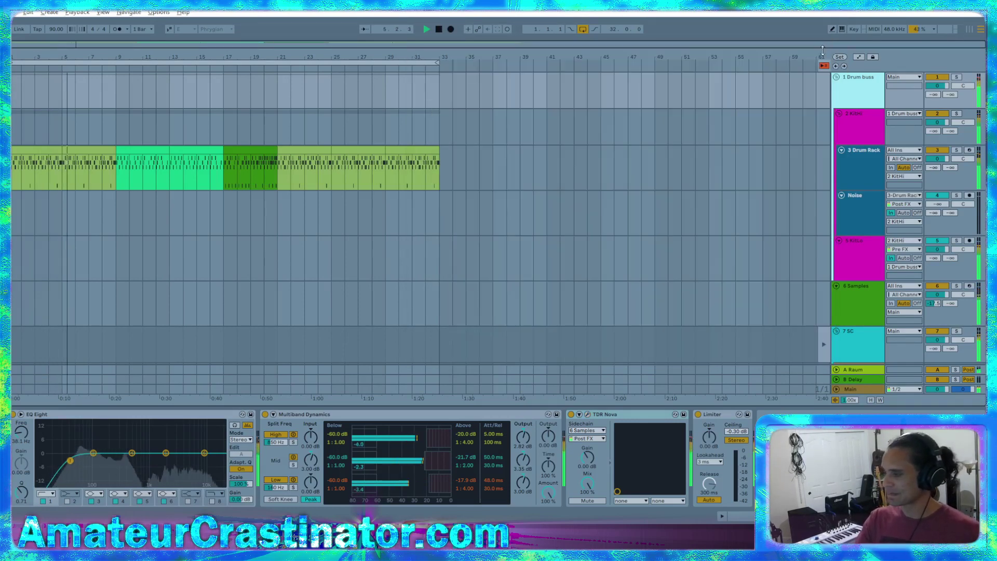
click(829, 47)
- Insert a Glue Compressor directly before the Multiband Dynamics device on the Samples track
scroll(839, 198, down, 5)
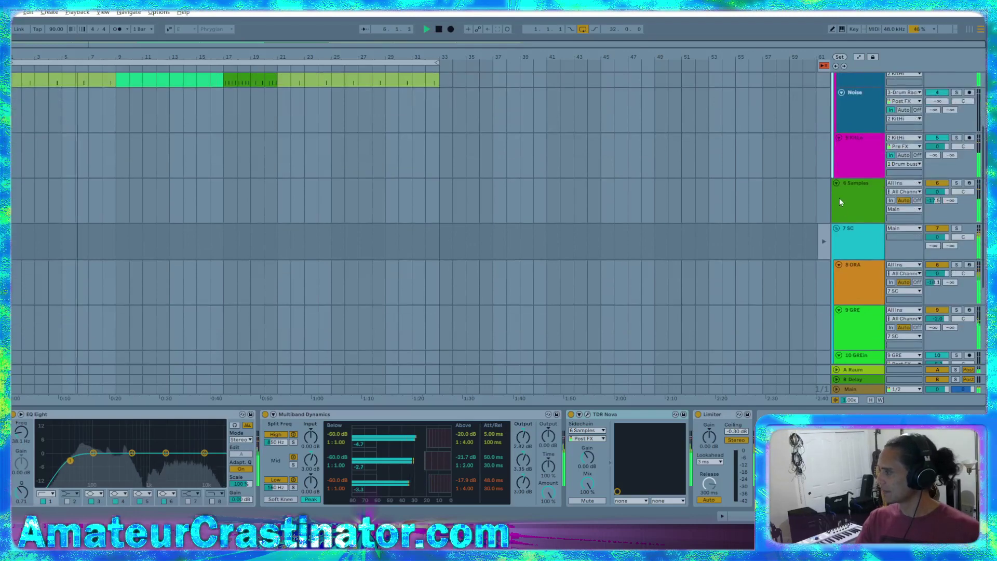
scroll(847, 248, up, 2)
click(846, 192)
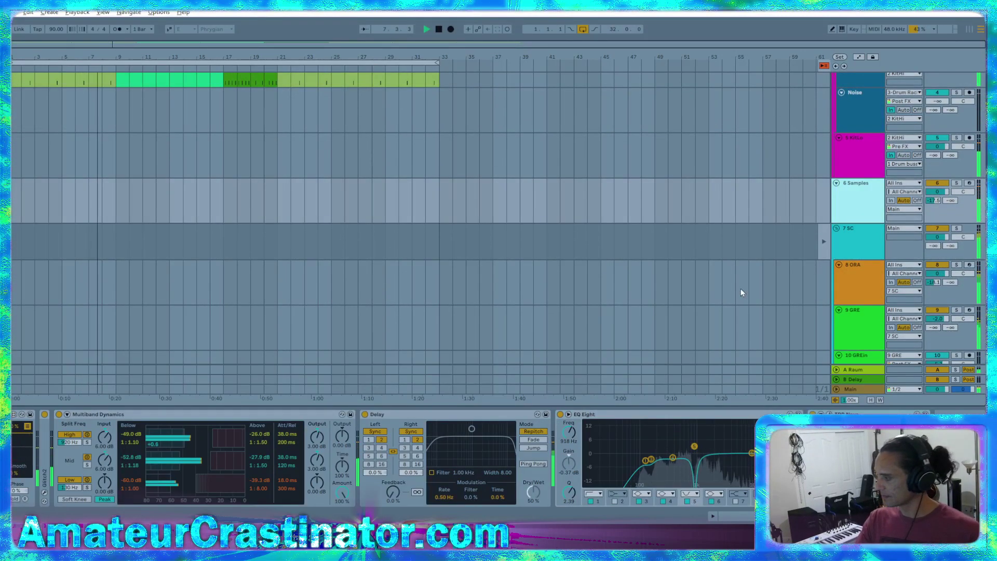
scroll(789, 462, left, 10)
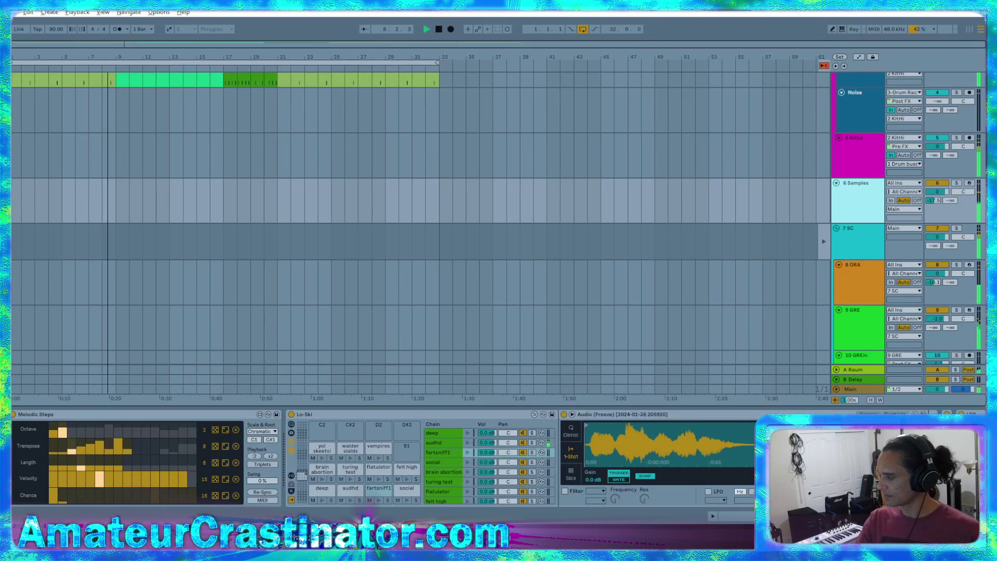
scroll(382, 459, right, 10)
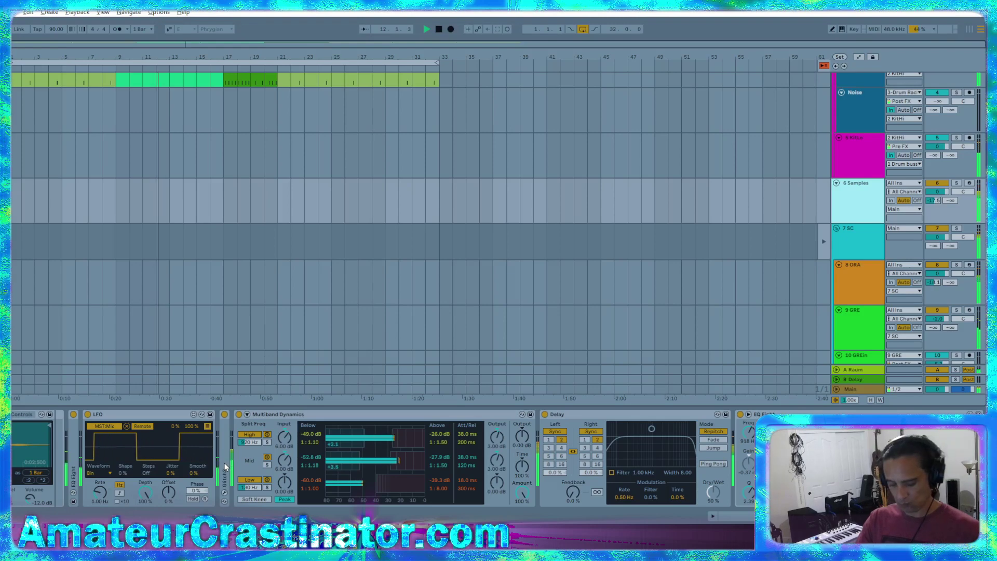
click(237, 472)
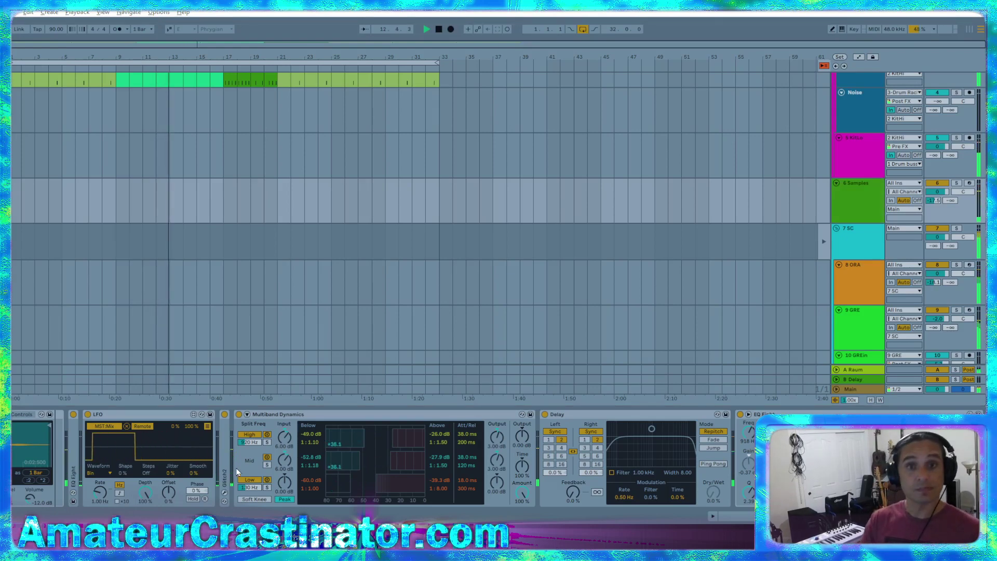
click(234, 465)
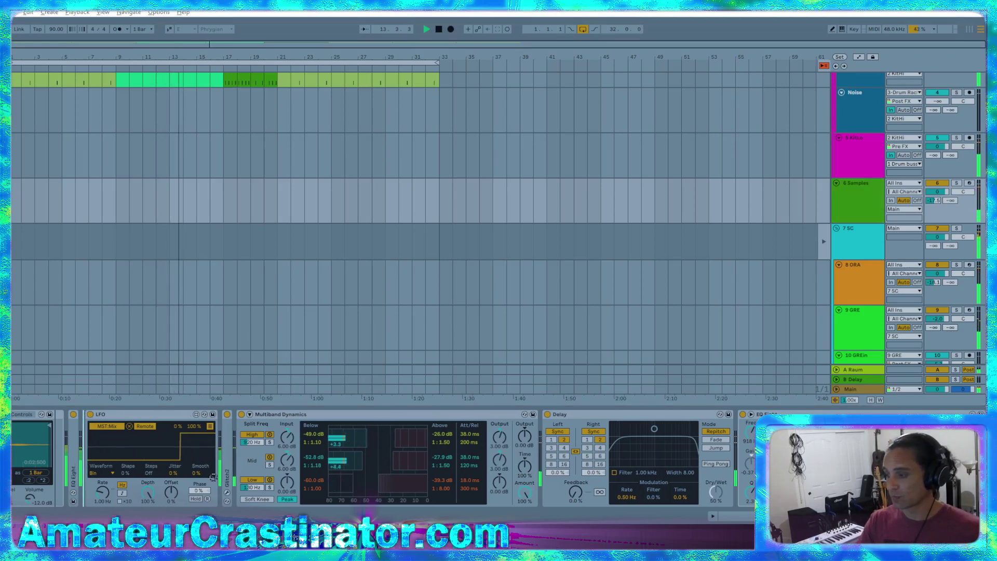
key(ctrl+v)
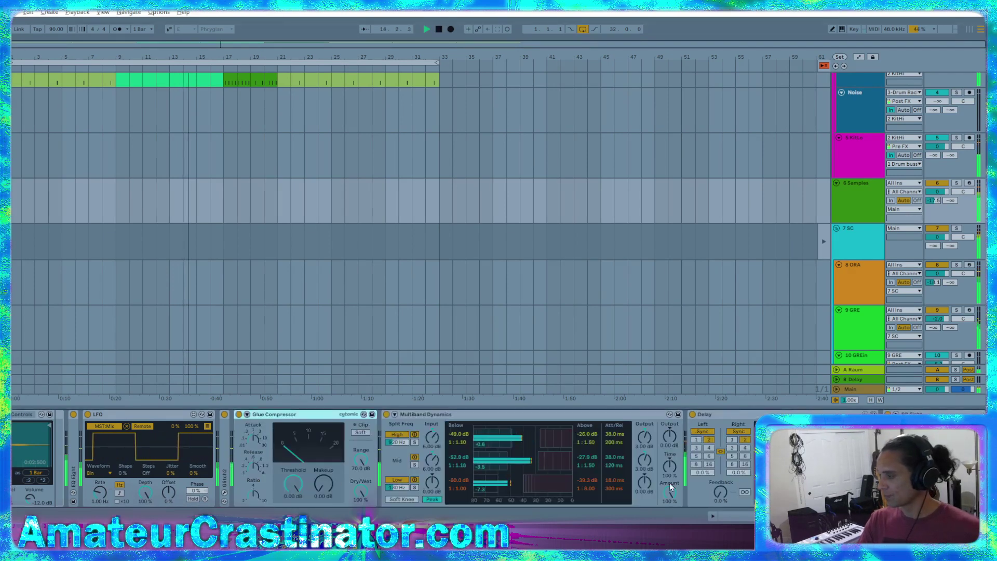
- Adjust the Glue Compressor's attack and ratio, and lower its threshold to about -24.1 dB
scroll(722, 458, right, 3)
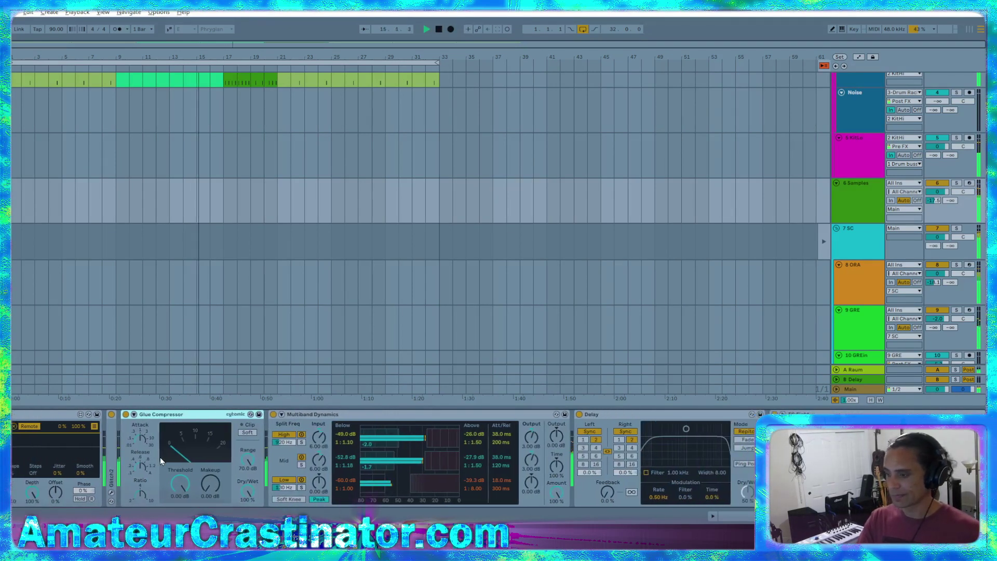
mouse_move(138, 440)
mouse_down()
mouse_move(133, 472)
mouse_move(139, 458)
mouse_up()
drag(179, 484, 179, 519)
drag(139, 494, 182, 508)
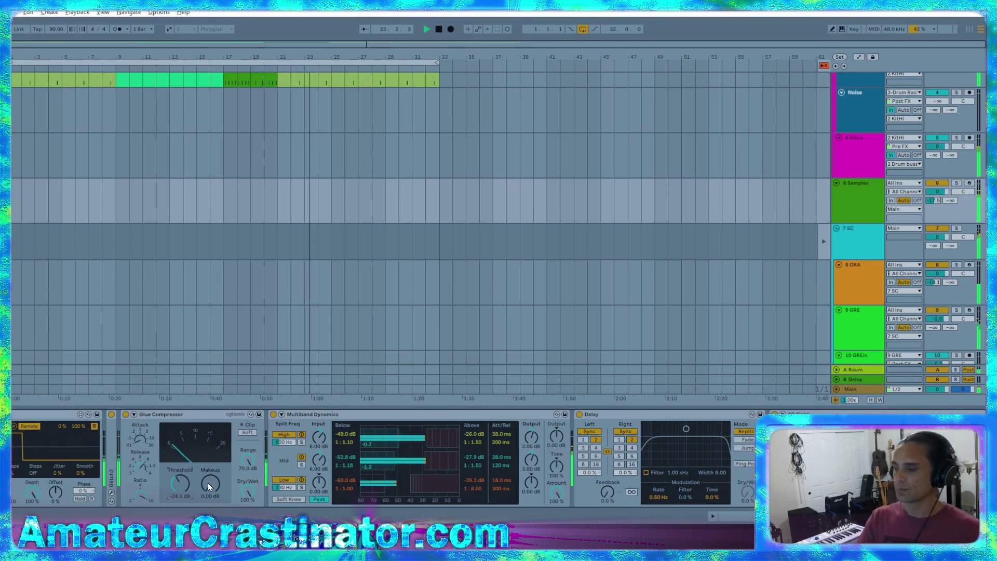
- Raise the Glue Compressor's makeup gain to about 4.27 dB, comparing the sound with the device switched off
drag(209, 486, 209, 482)
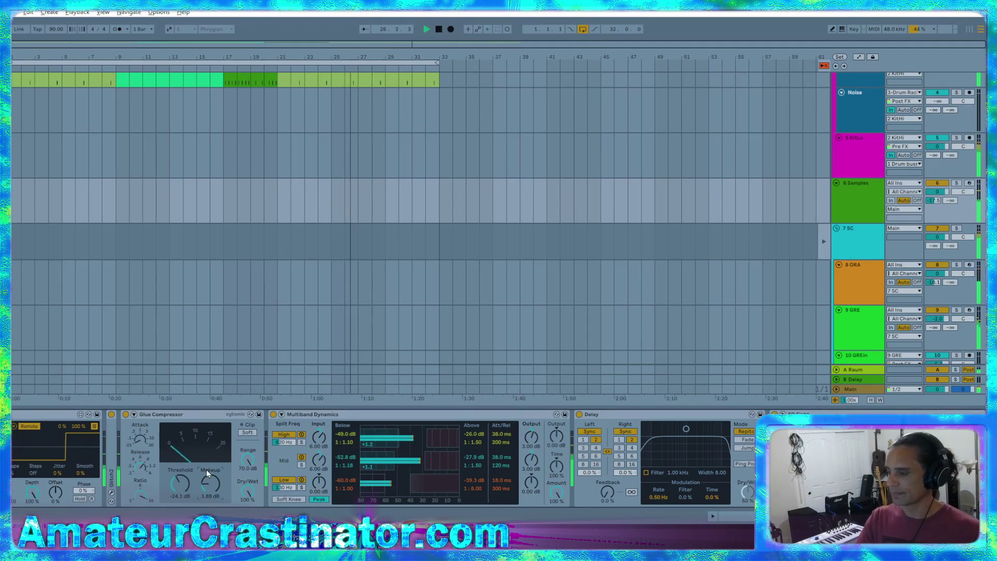
click(126, 414)
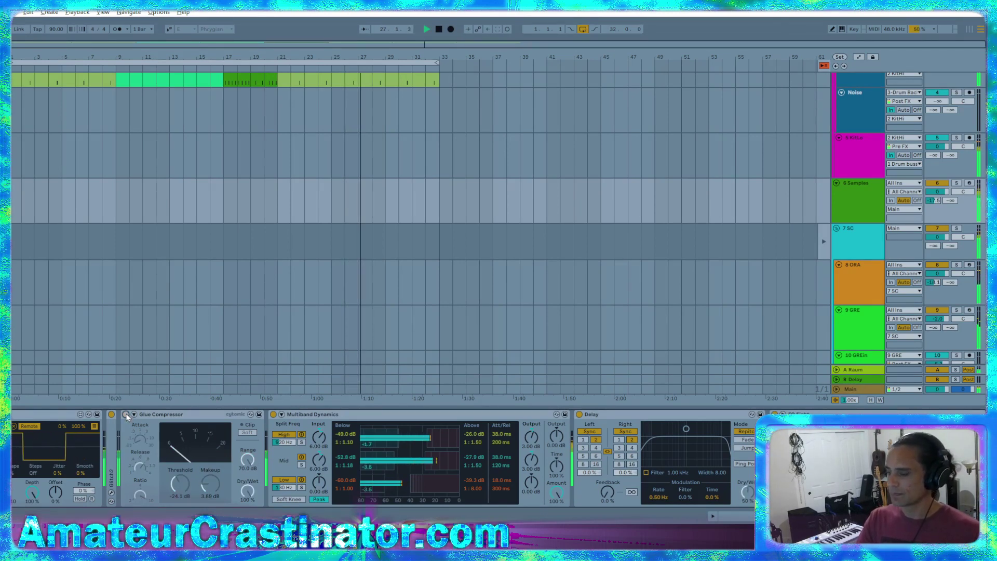
click(126, 415)
drag(210, 484, 208, 487)
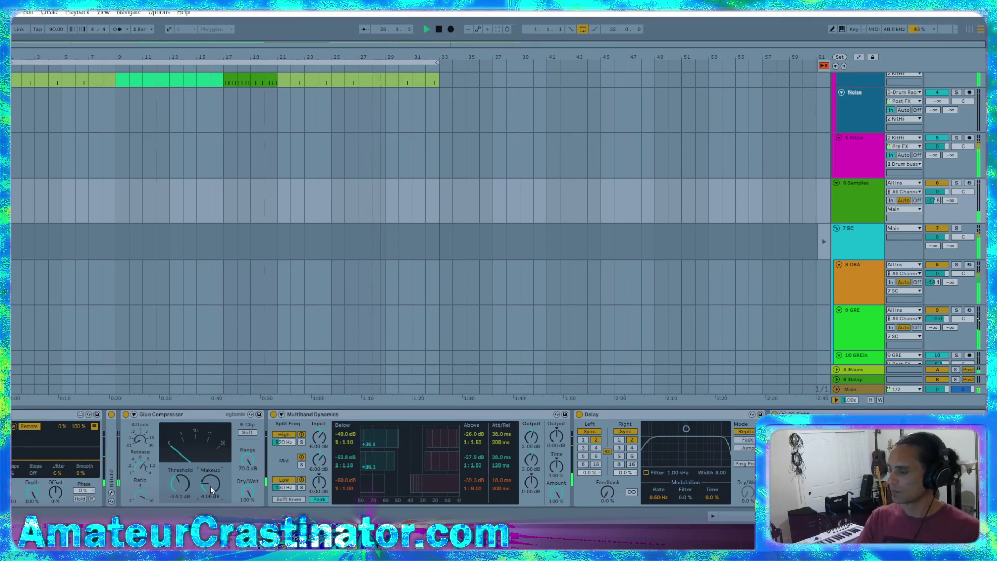
drag(210, 483, 211, 481)
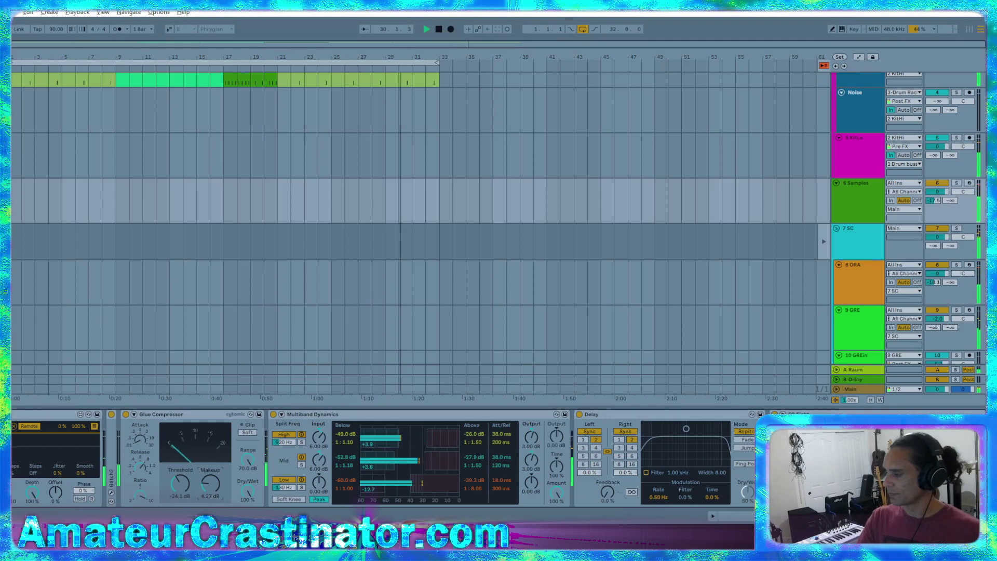
- Reopen the Drum buss track's Nova to check its gain reduction during playback, and close its window
scroll(491, 469, down, 4)
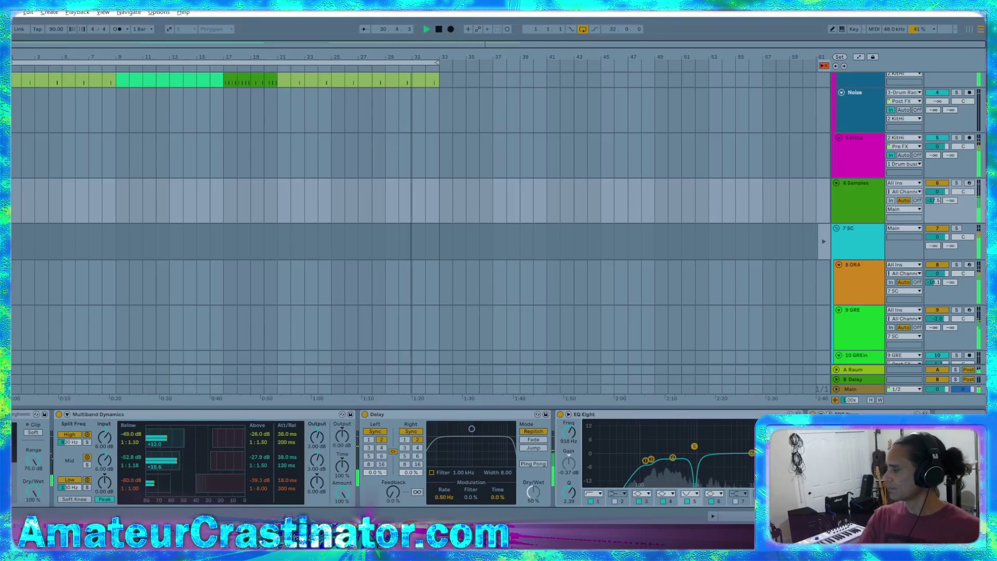
scroll(862, 183, up, 3)
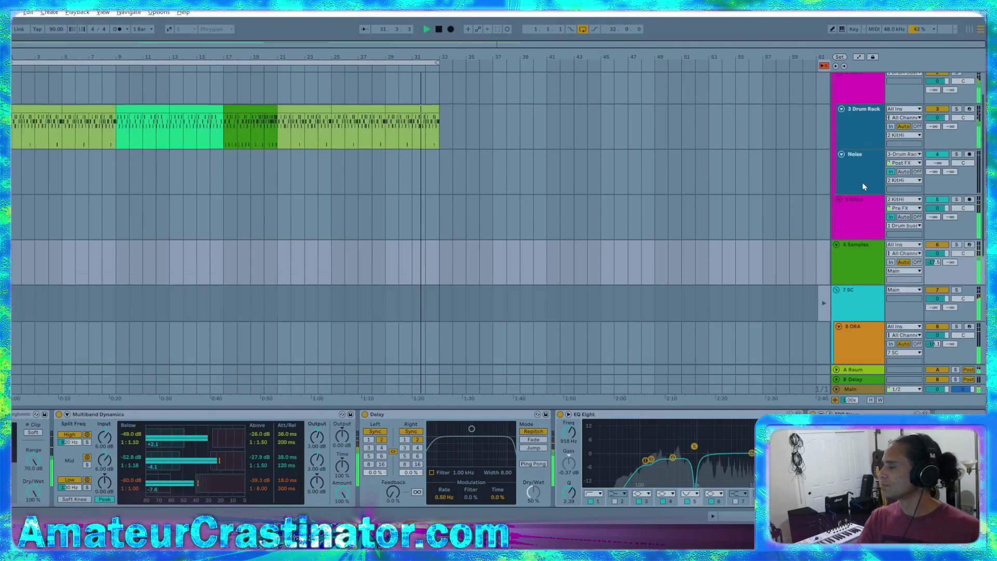
click(850, 94)
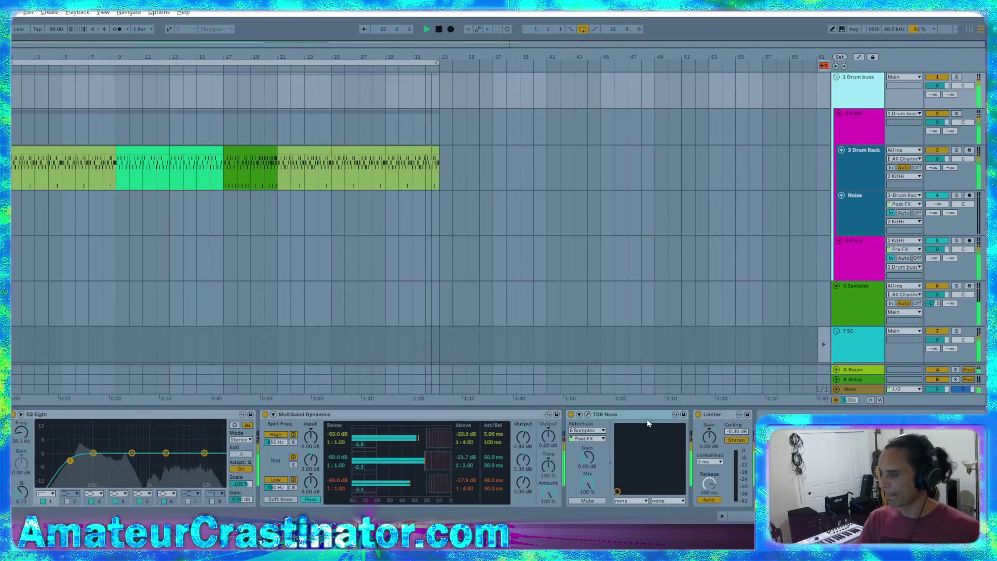
click(587, 414)
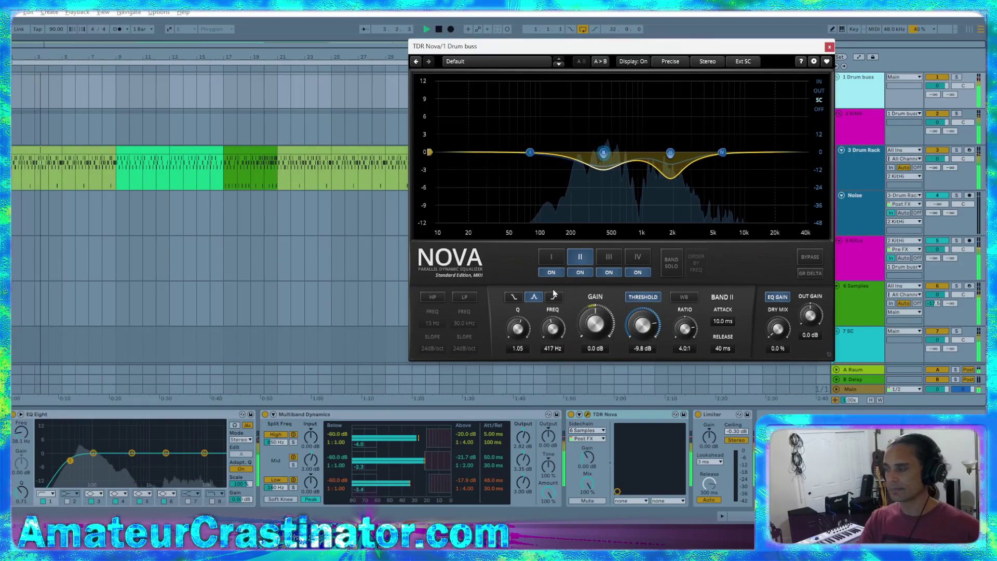
click(829, 47)
- In the SC track's Nova, set band II's Q to 1.67 and its threshold to about -11.4 dB
scroll(475, 312, down, 3)
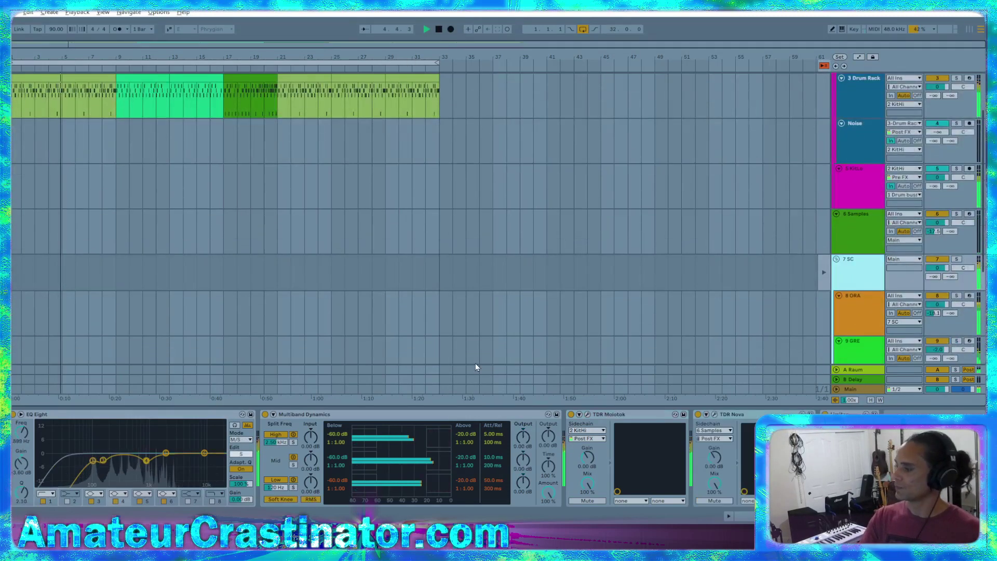
click(714, 415)
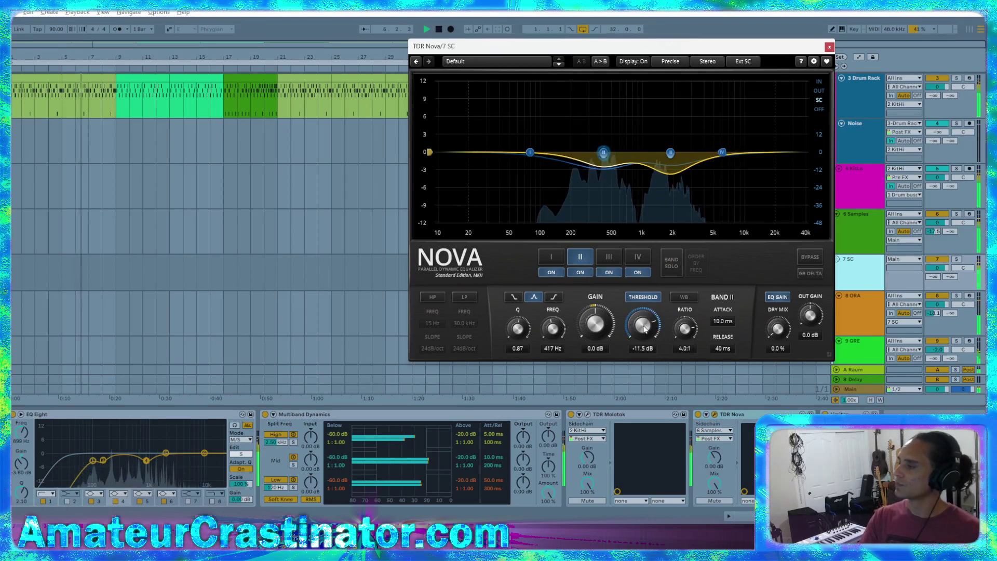
scroll(518, 334, up, 4)
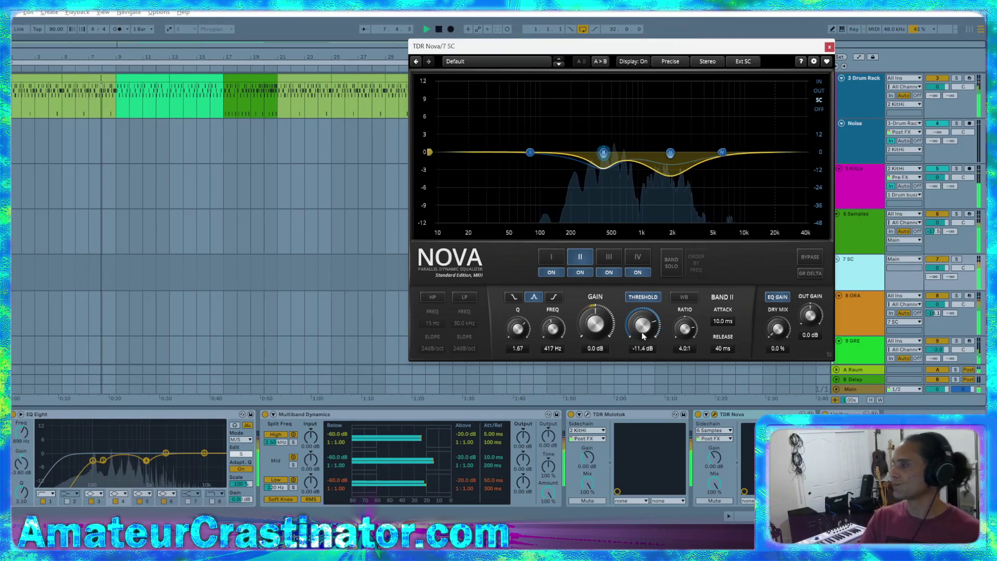
- Set the SC Nova's band III to a threshold of about -8.1 dB, Q 0.93 and frequency 1793 Hz
click(613, 260)
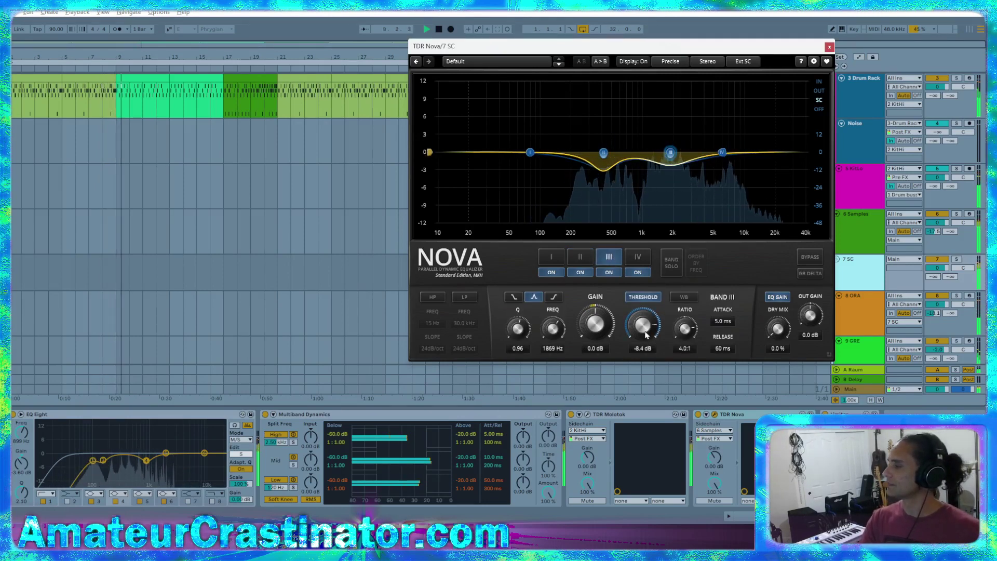
drag(646, 335, 646, 333)
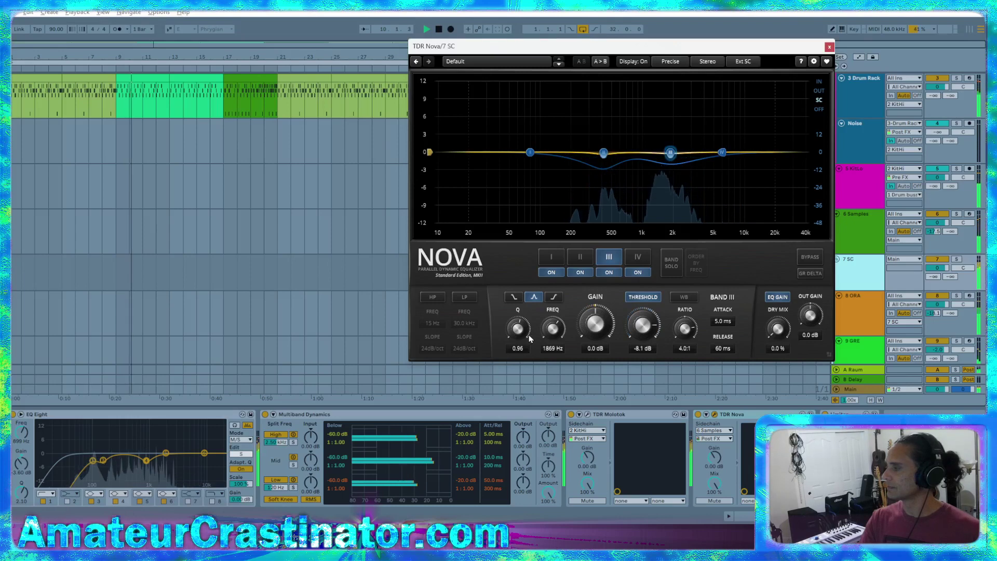
drag(519, 328, 553, 329)
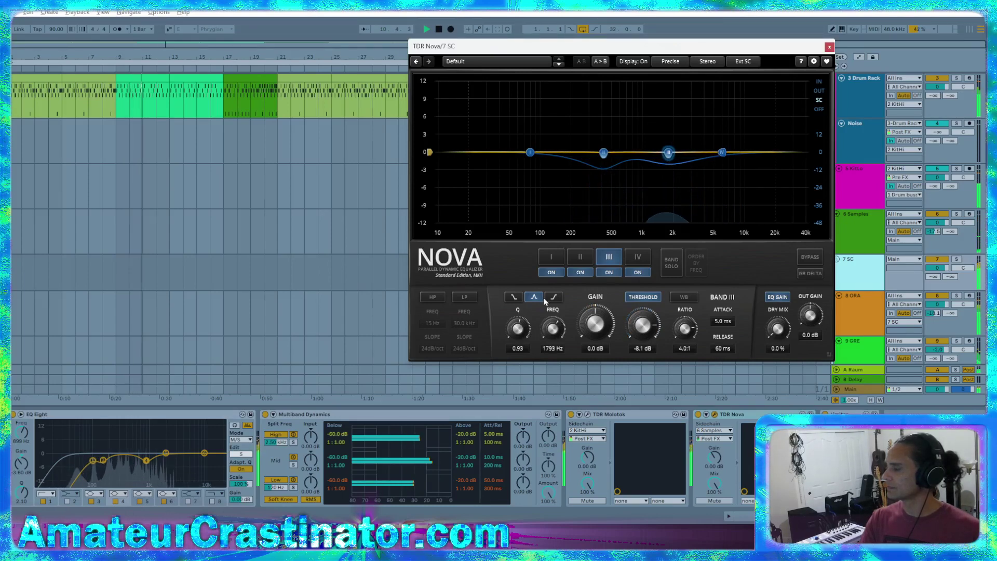
- Raise the threshold of band II in the SC Nova to about -8.9 dB
click(580, 257)
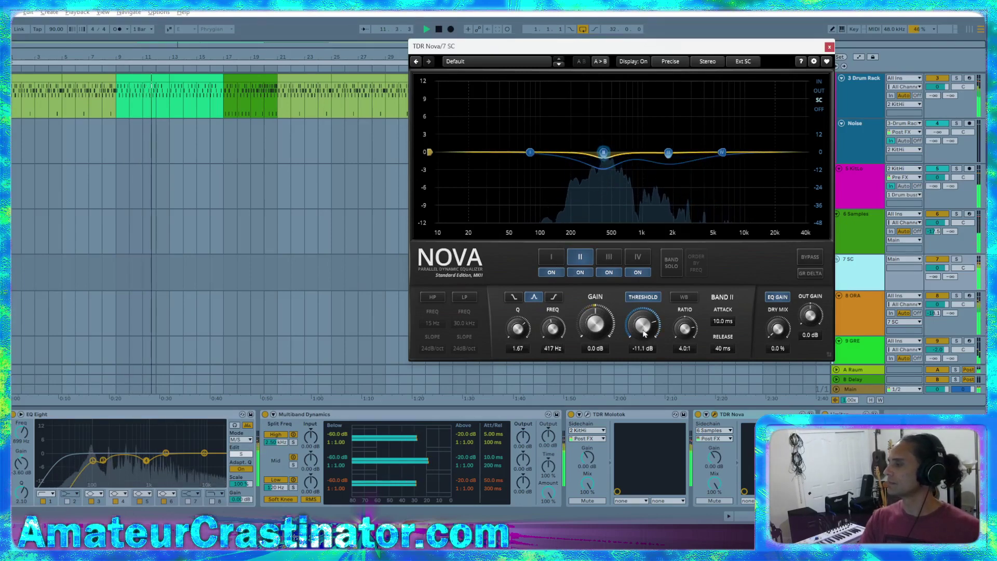
drag(644, 333, 641, 325)
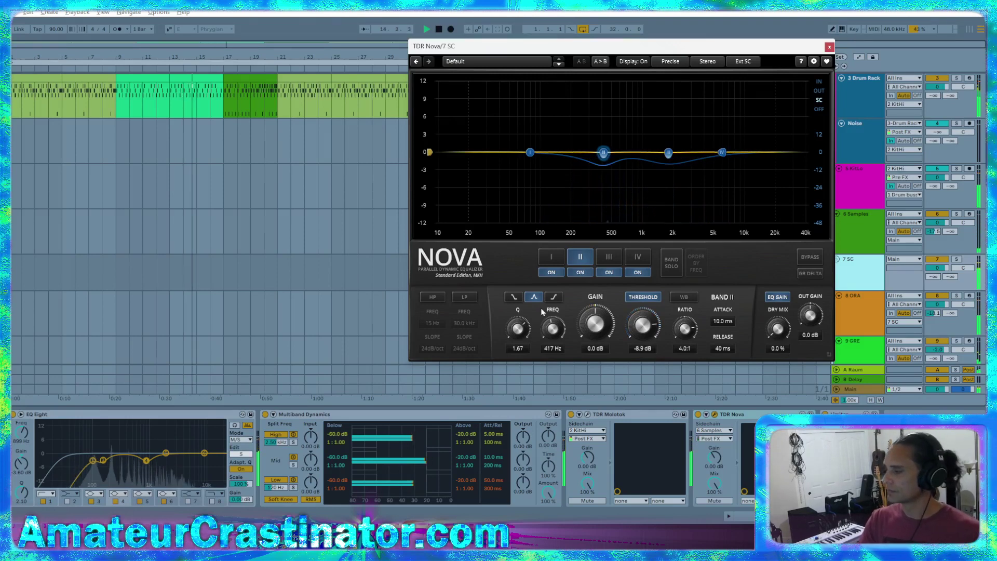
- Close the SC track's Nova window and compare the mix with that Nova bypassed and re-enabled during playback
click(829, 46)
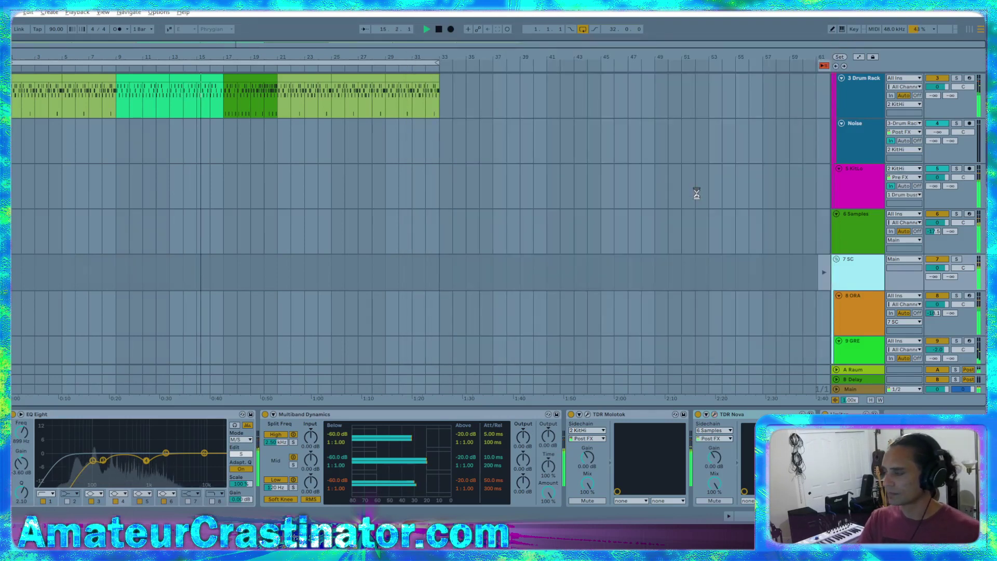
click(698, 415)
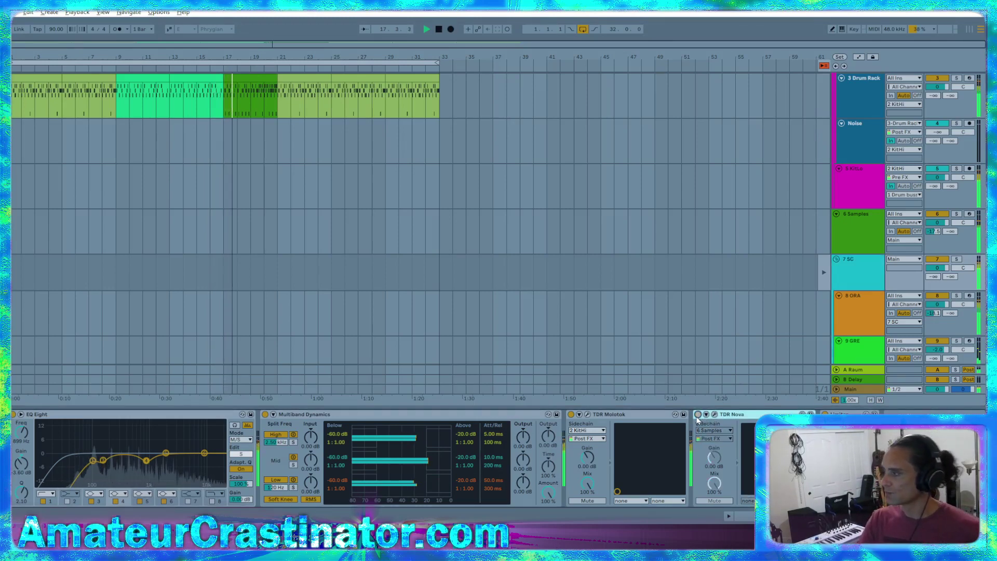
click(698, 414)
- Check the dynamic EQ response in the Samples track's Nova during playback, close its window and restart the set from the beginning
click(856, 274)
click(857, 244)
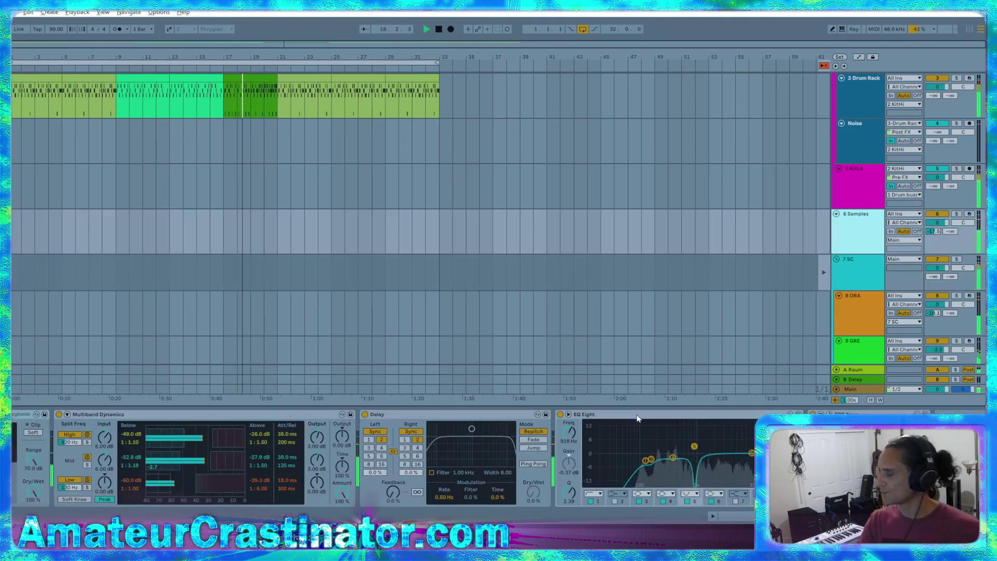
click(19, 415)
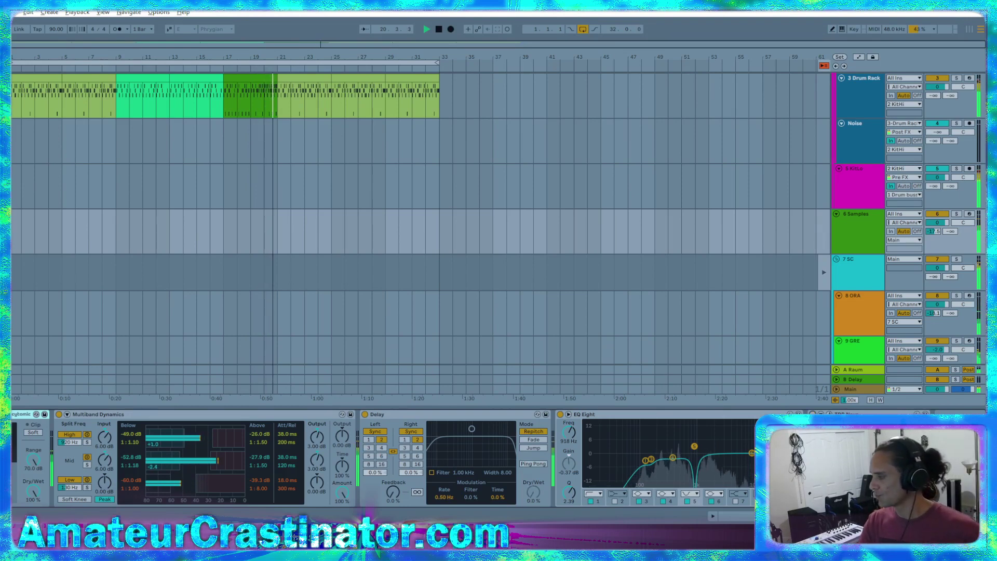
double_click(533, 492)
click(829, 415)
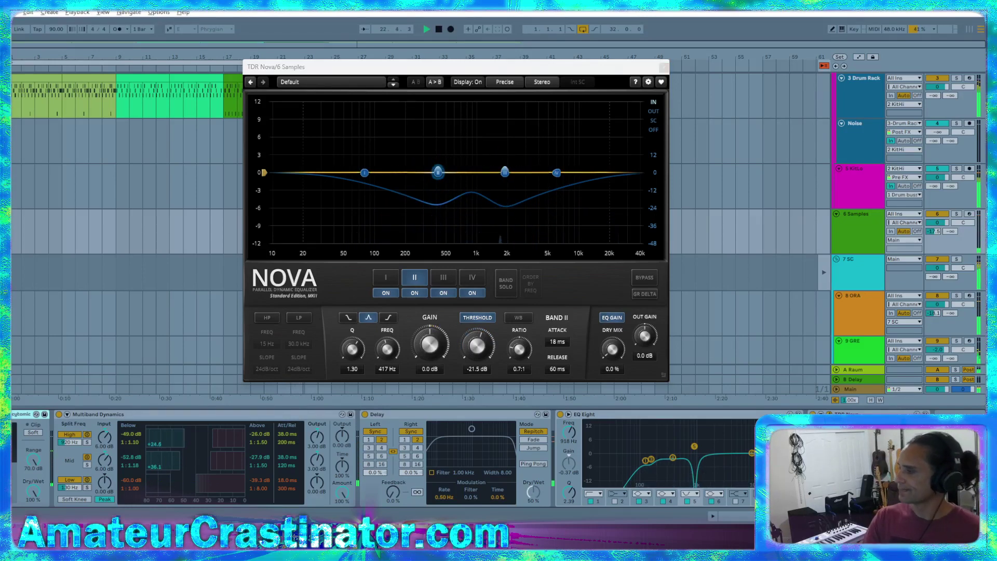
click(663, 67)
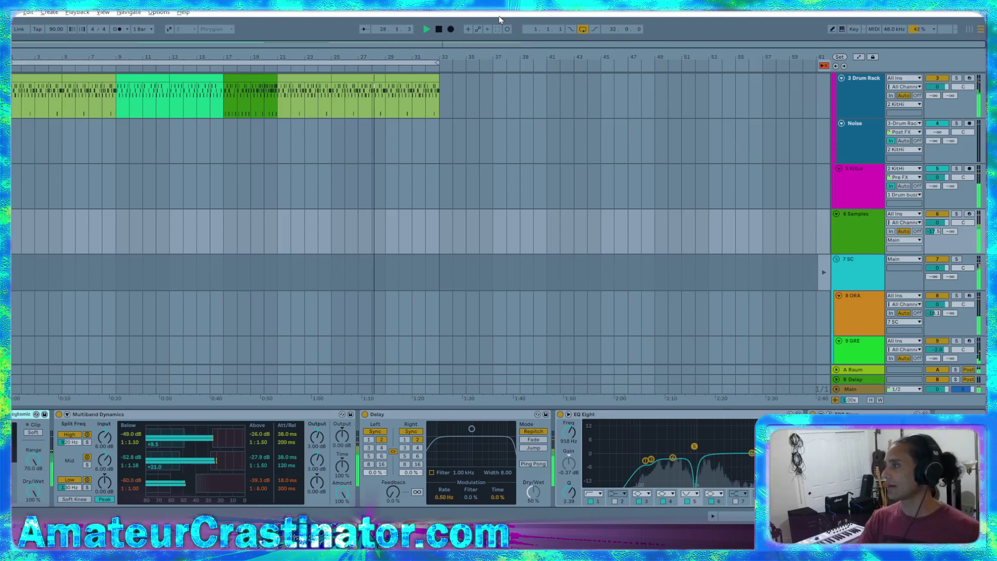
click(439, 29)
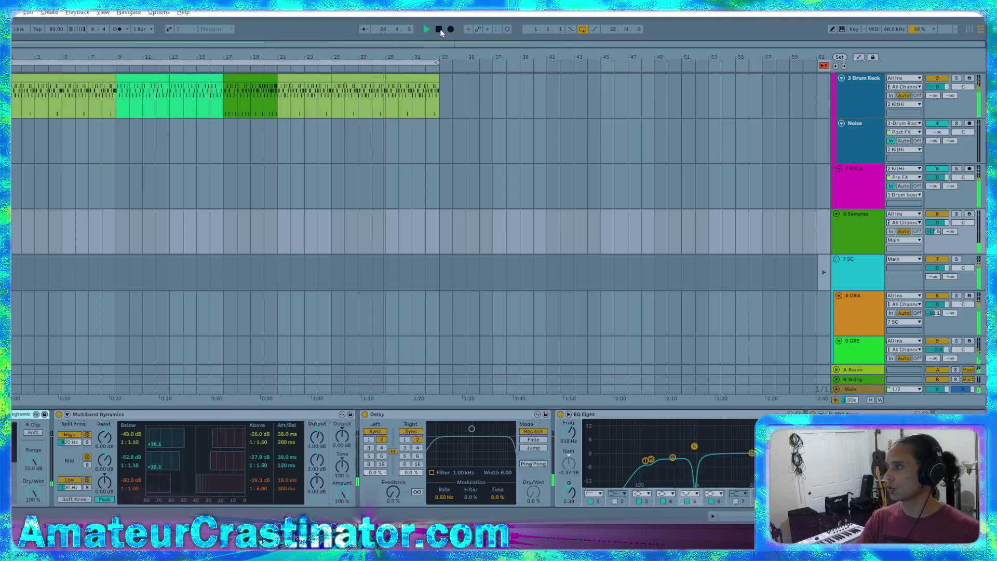
- Open crfapus.als from the crfapus Project folder in All_WIP and play back its opening bars
click(15, 12)
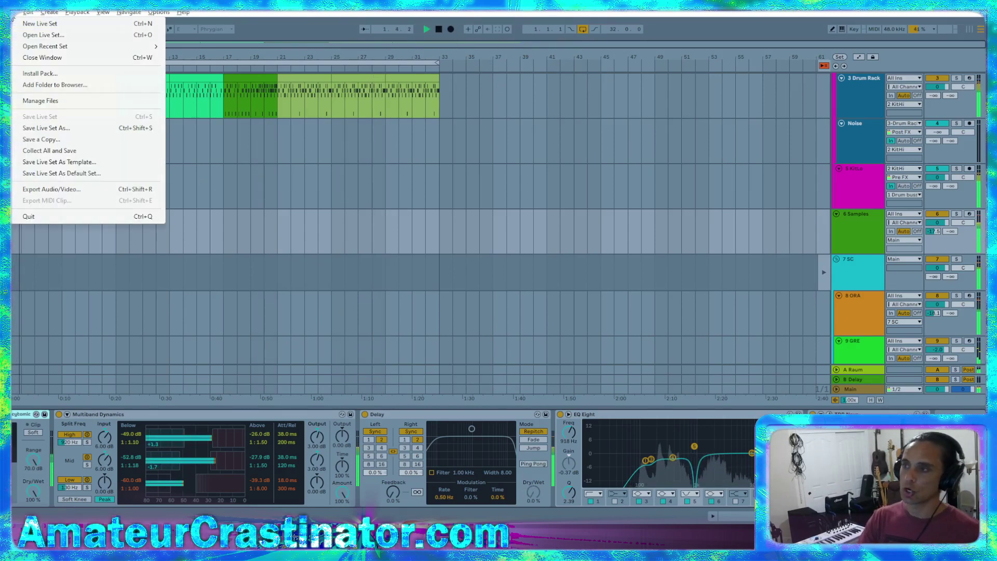
click(37, 38)
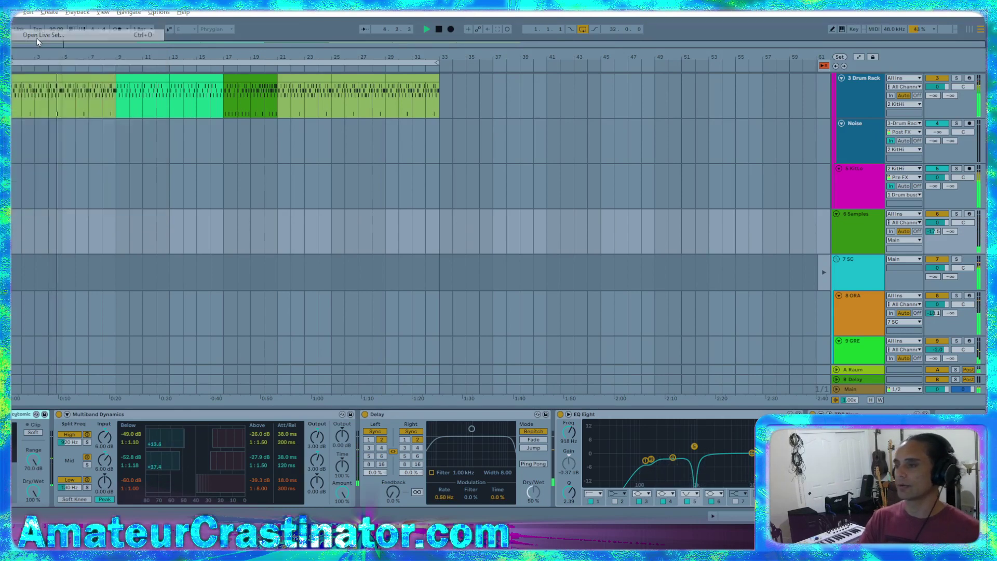
click(197, 47)
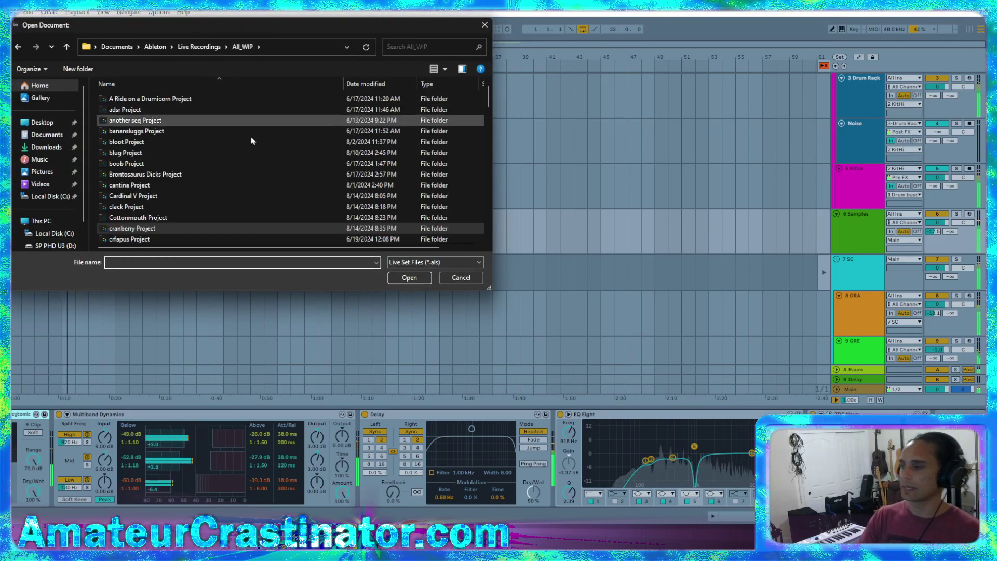
double_click(133, 232)
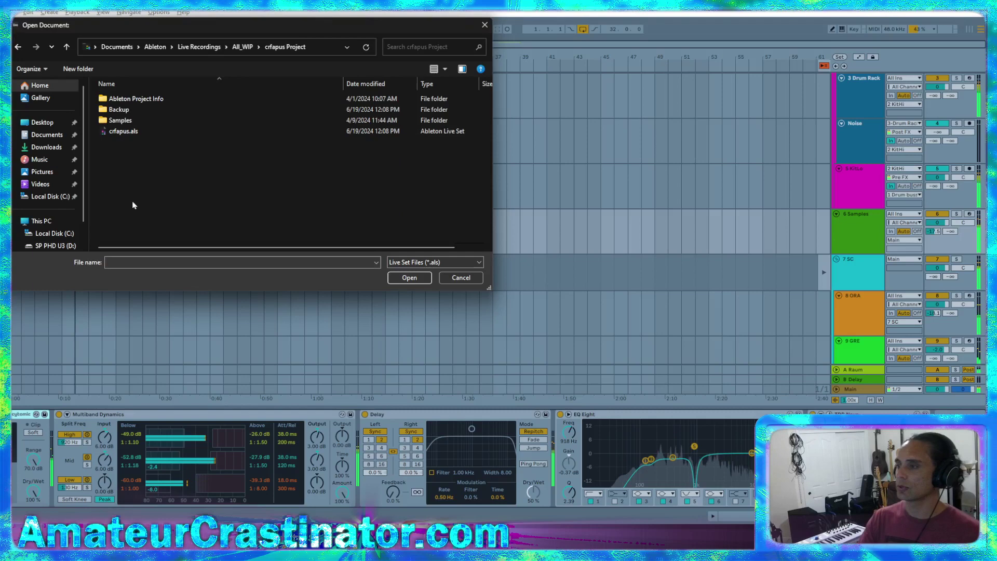
double_click(120, 132)
click(469, 280)
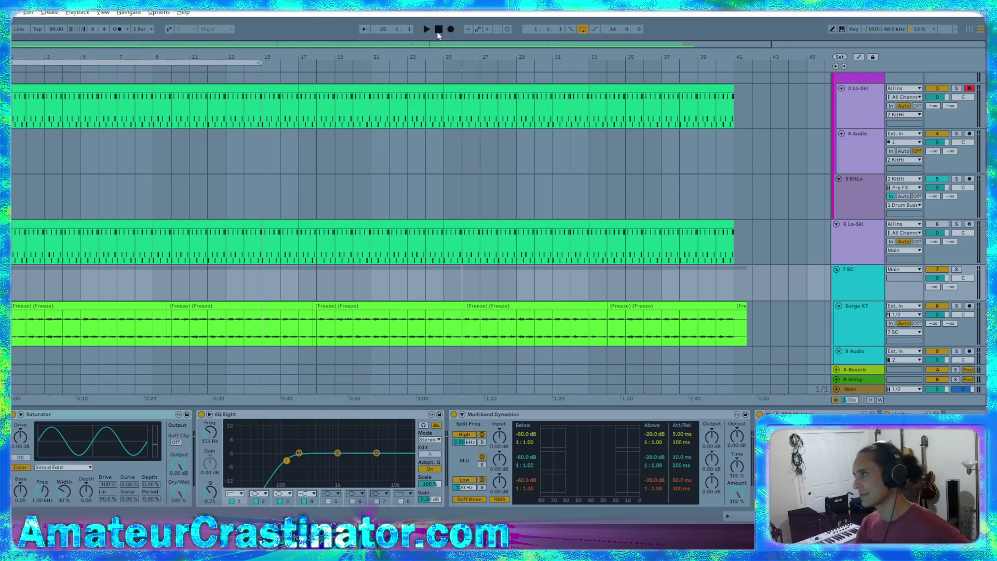
drag(420, 54, 420, 48)
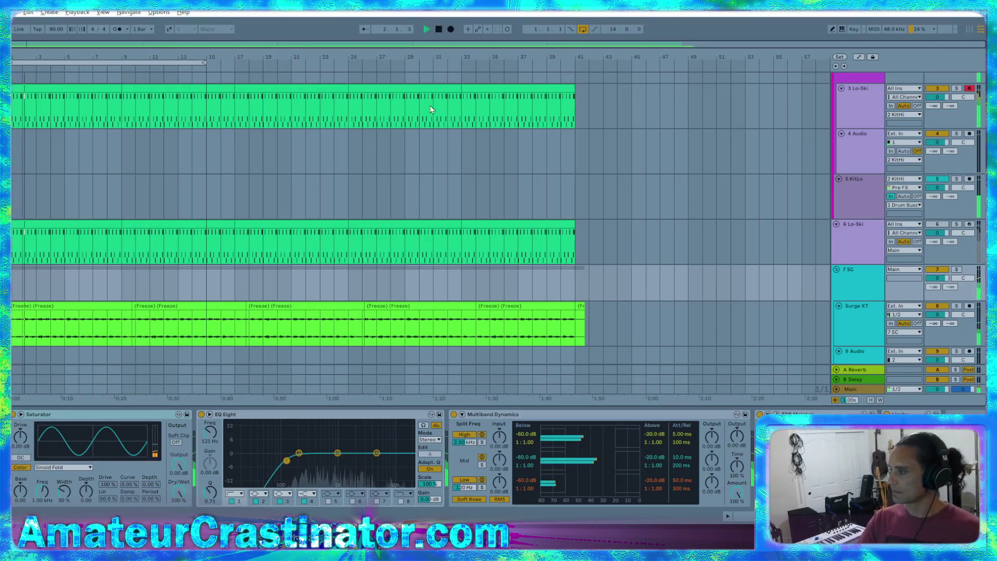
click(439, 30)
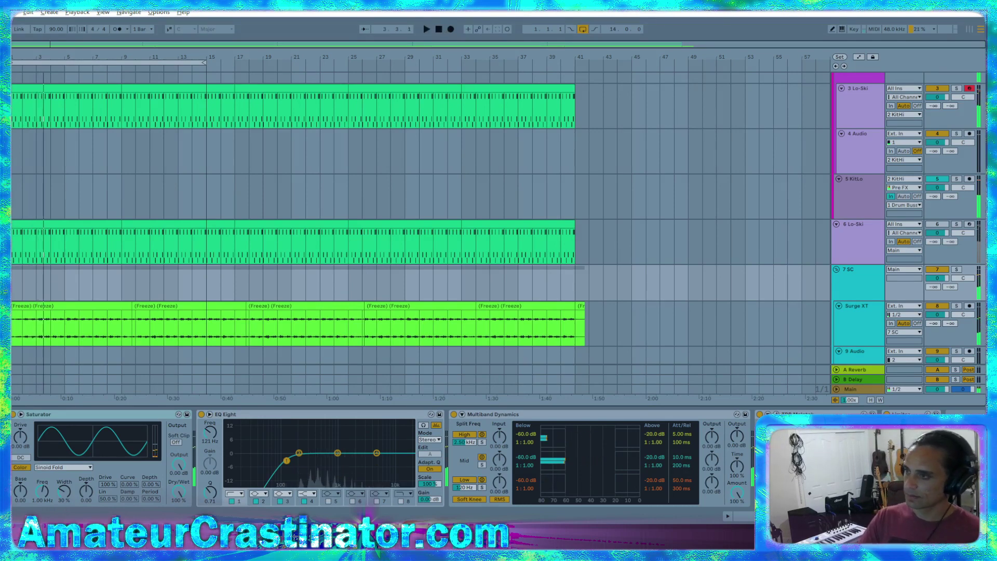
click(15, 12)
click(30, 36)
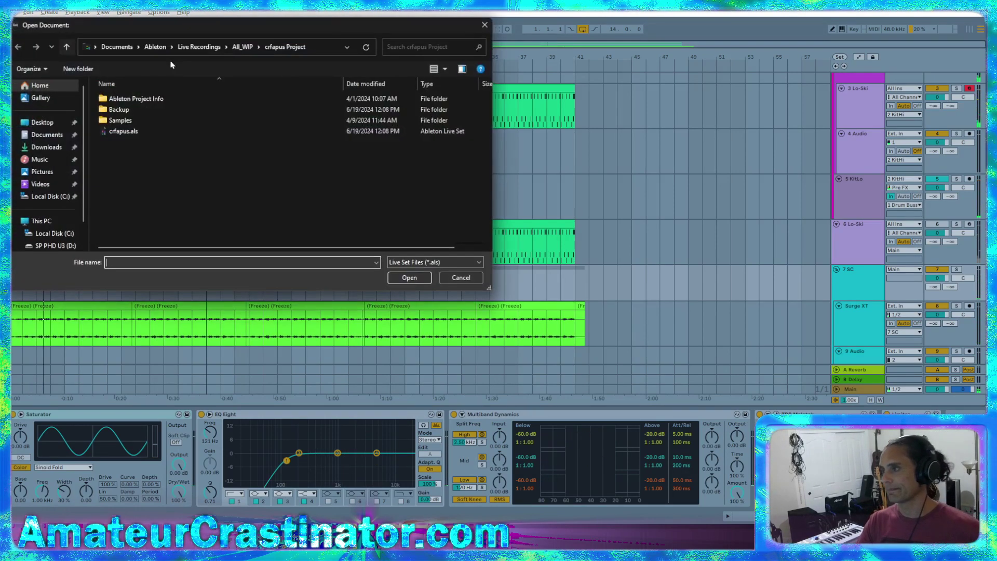
click(461, 278)
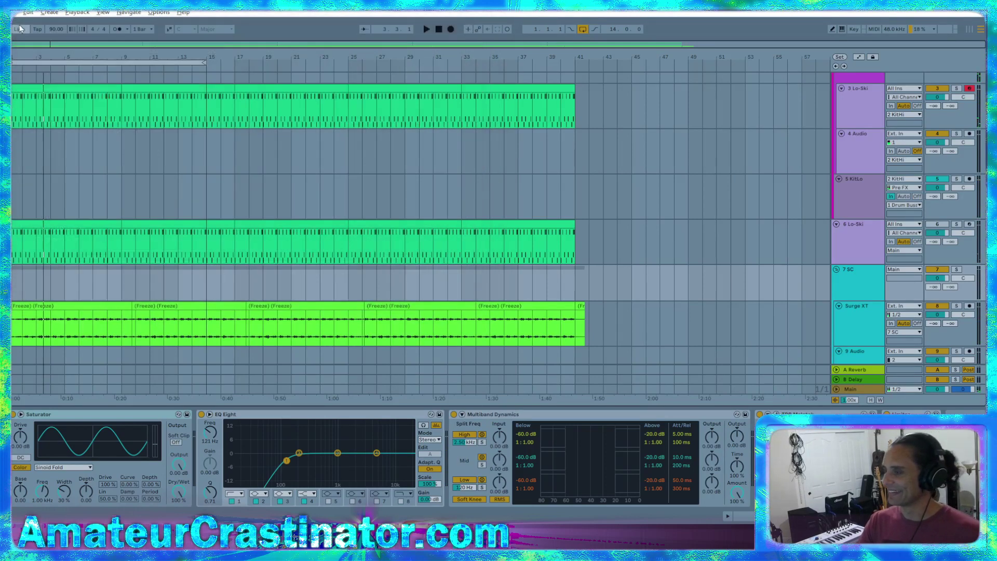
- Collect all and save the crfapus set, including files from elsewhere, other Projects, the User Library and Factory Packs
click(15, 14)
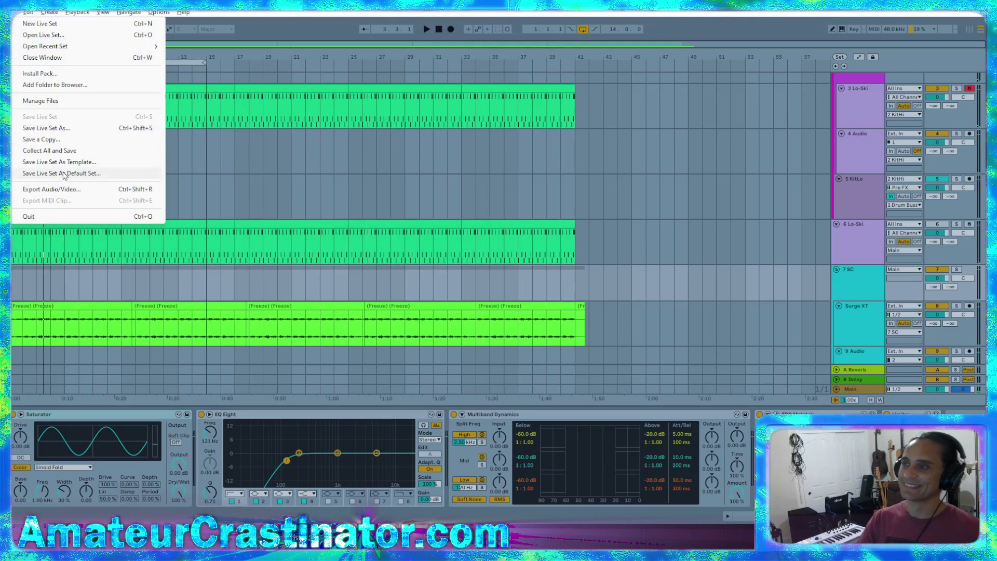
click(50, 150)
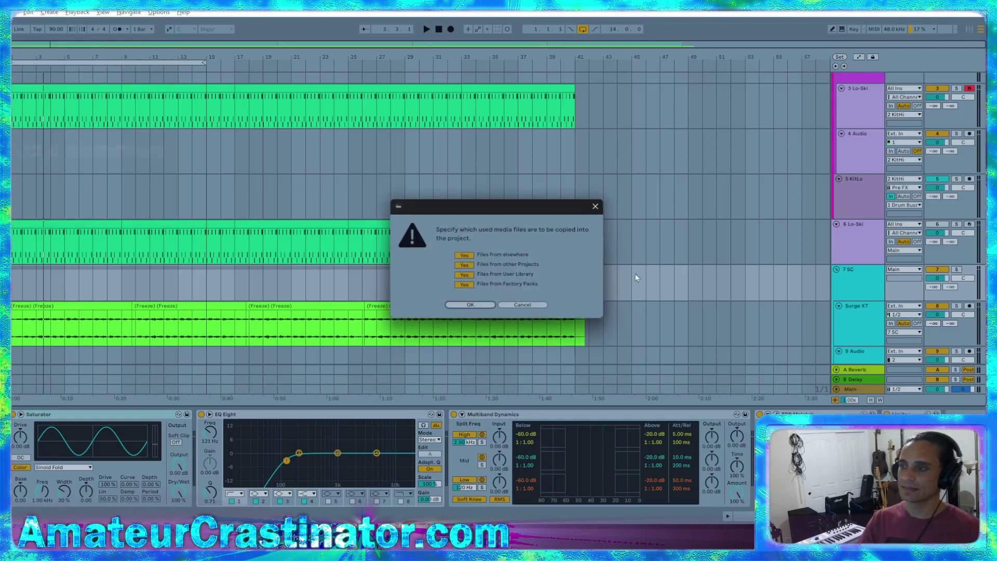
click(475, 305)
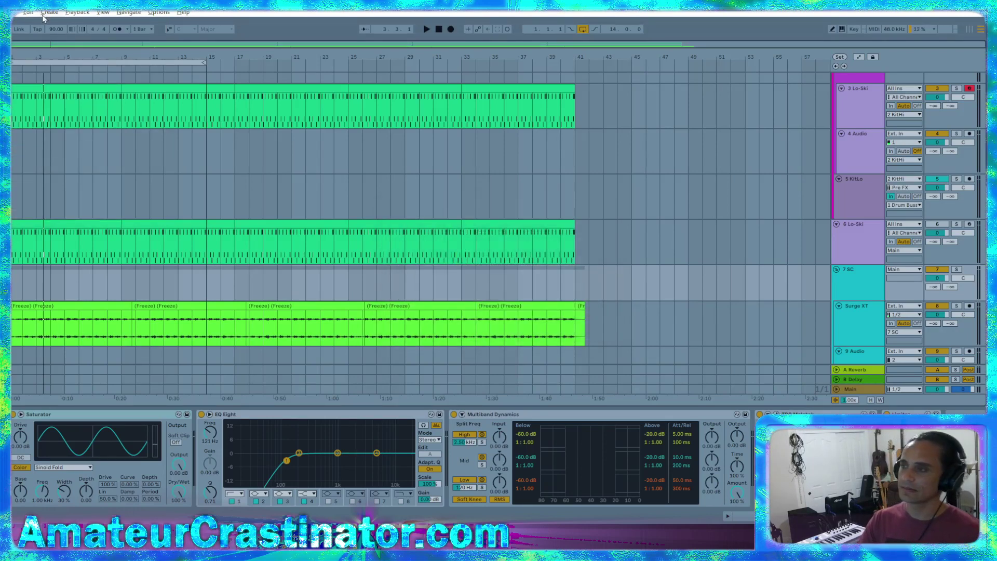
- Open Death Hall.als from the Death Hall Project folder in All_WIP
click(20, 14)
click(23, 27)
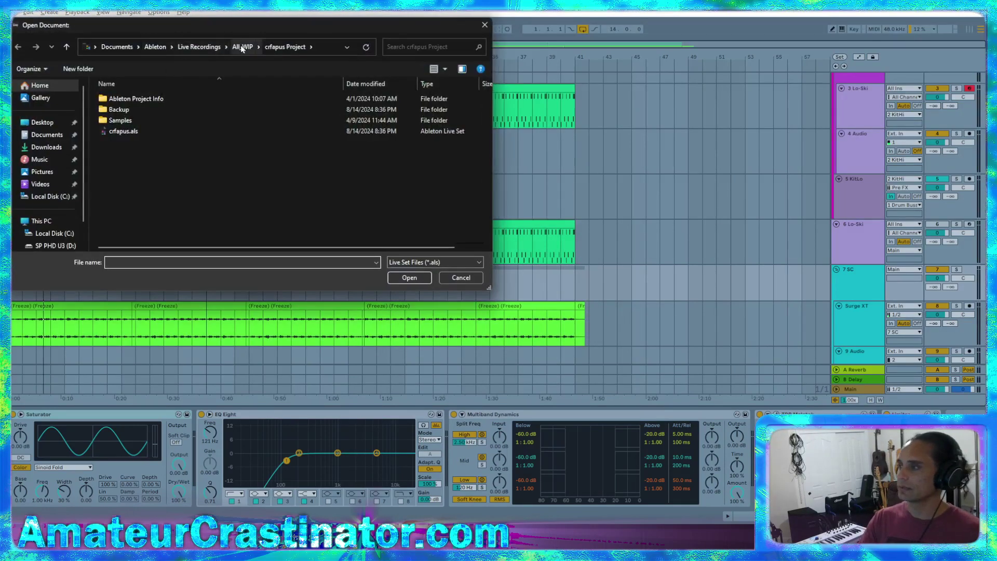
click(242, 47)
scroll(256, 151, down, 3)
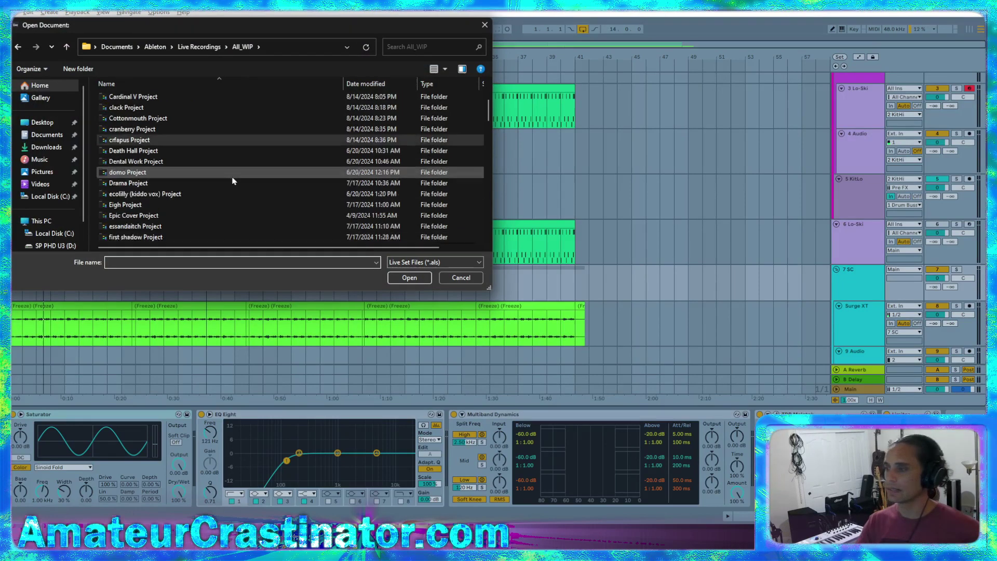
double_click(136, 152)
double_click(111, 134)
key(BackSpace)
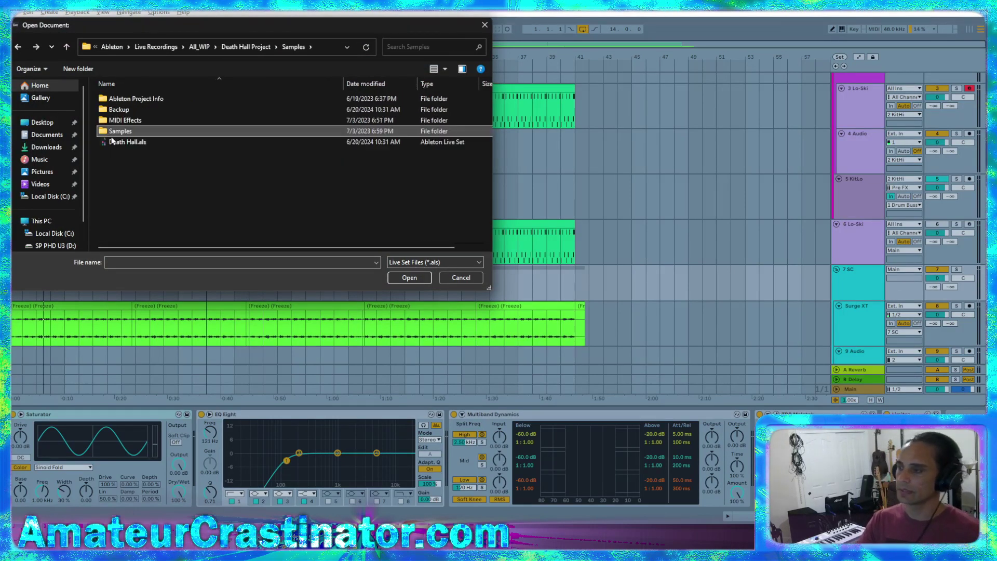
double_click(111, 139)
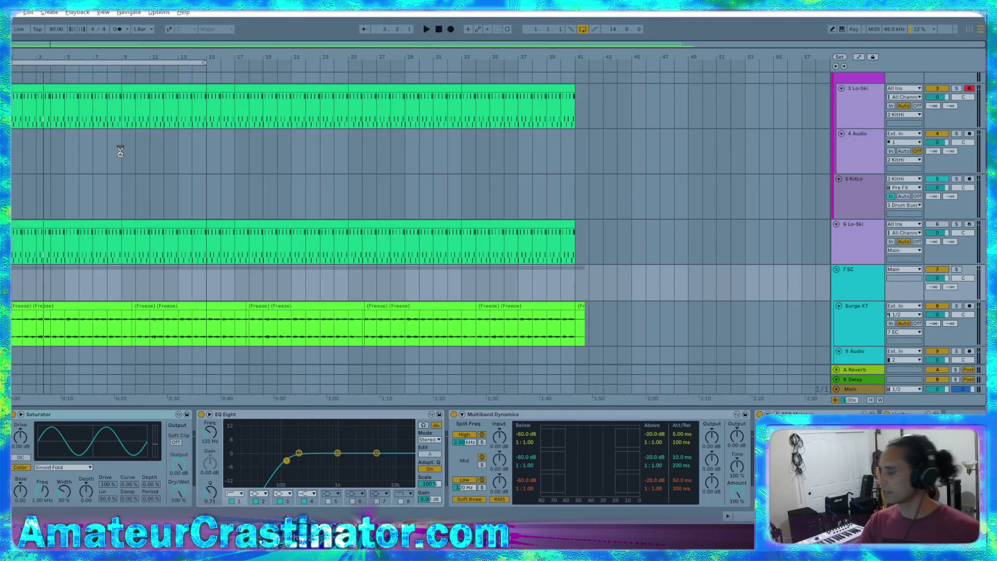